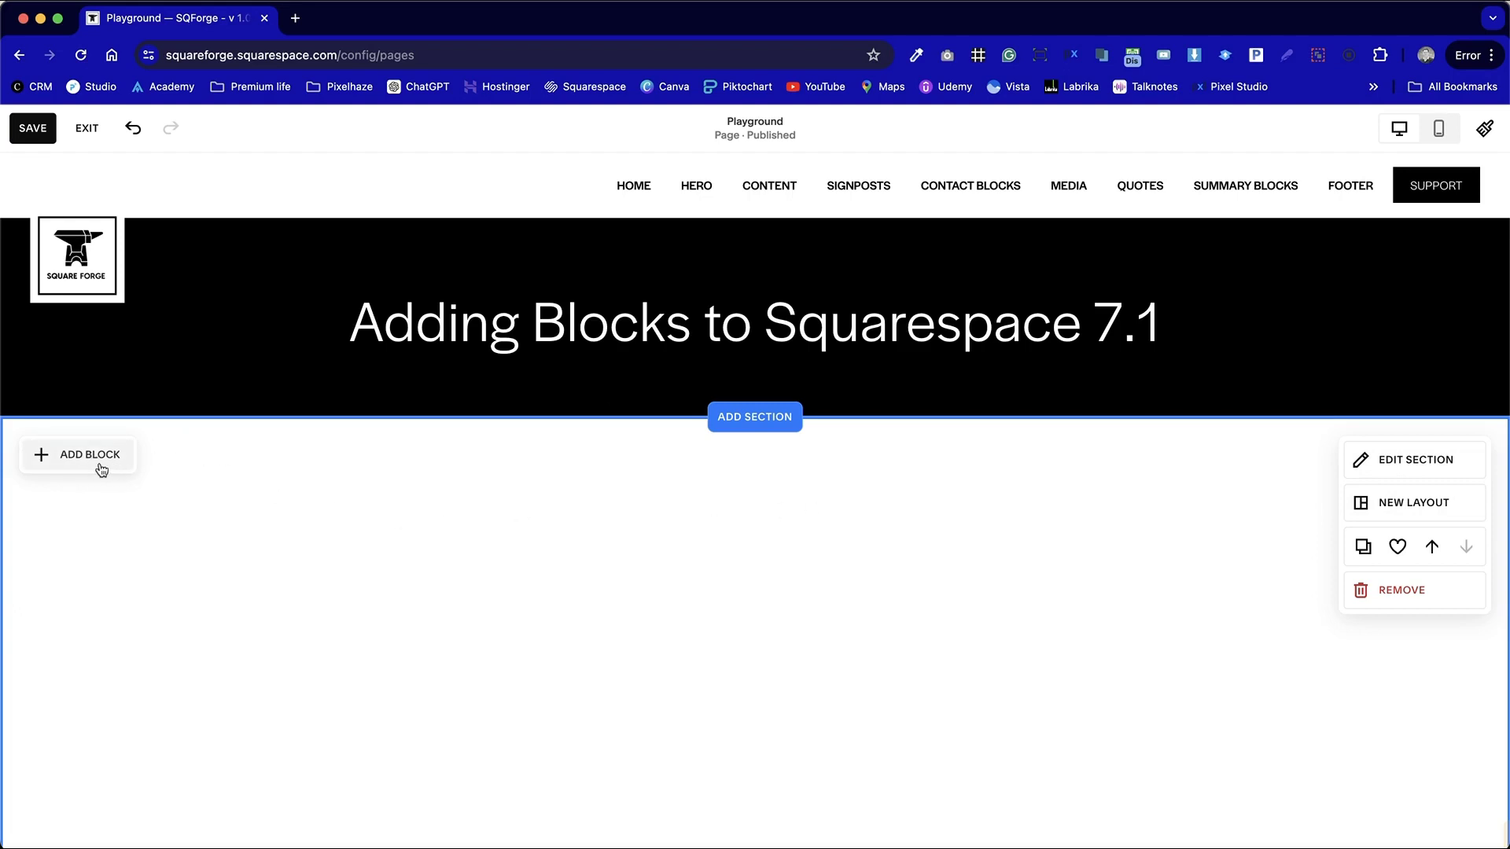
Step: Add an empty Image block from the Basic list to the blank section below the heading
{"action": "left_click", "coordinate": [56, 462]}
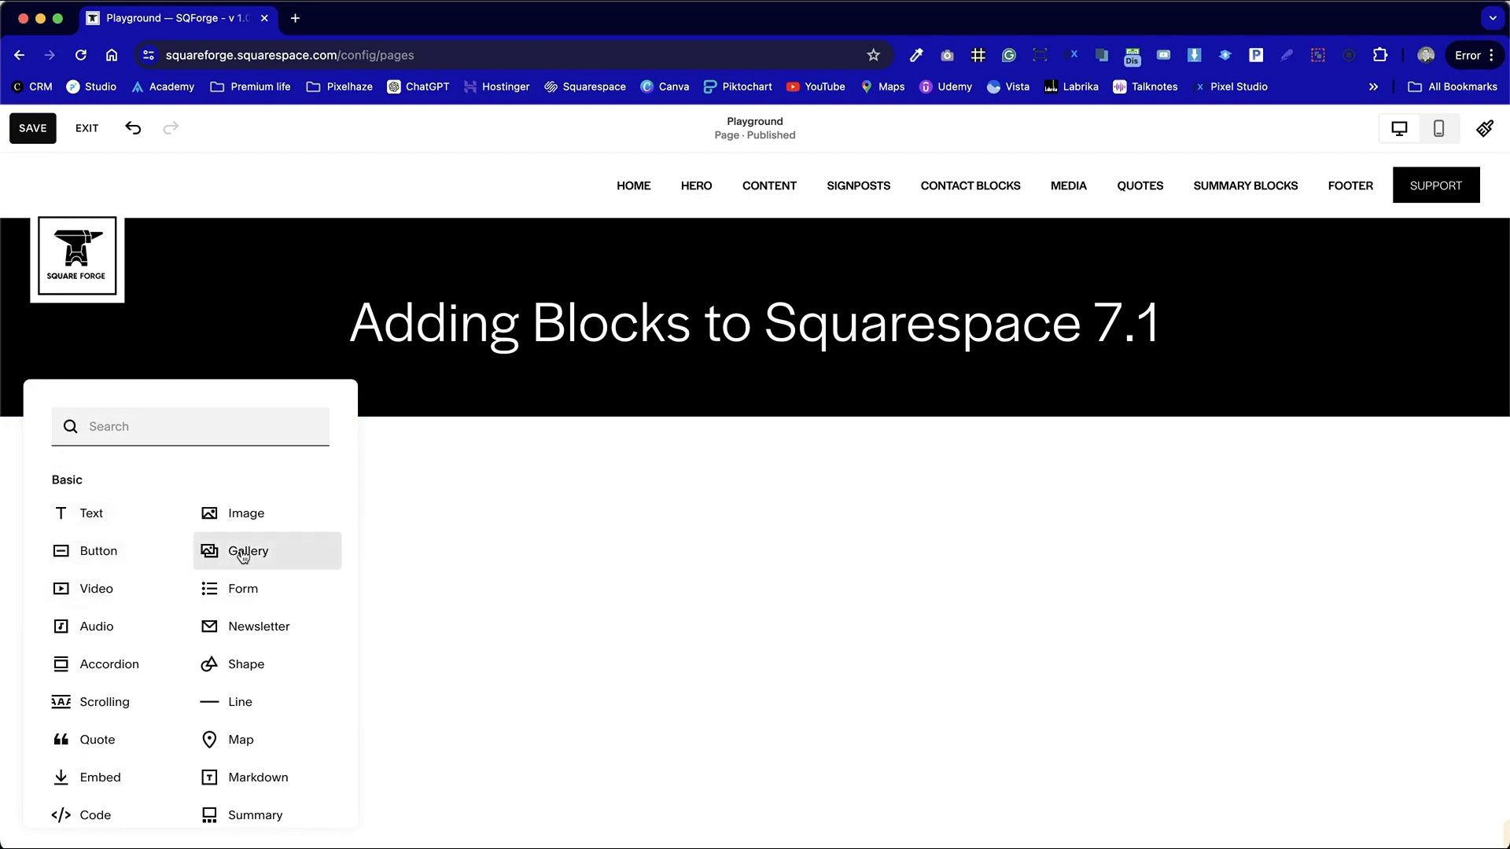
{"action": "left_click", "coordinate": [286, 509]}
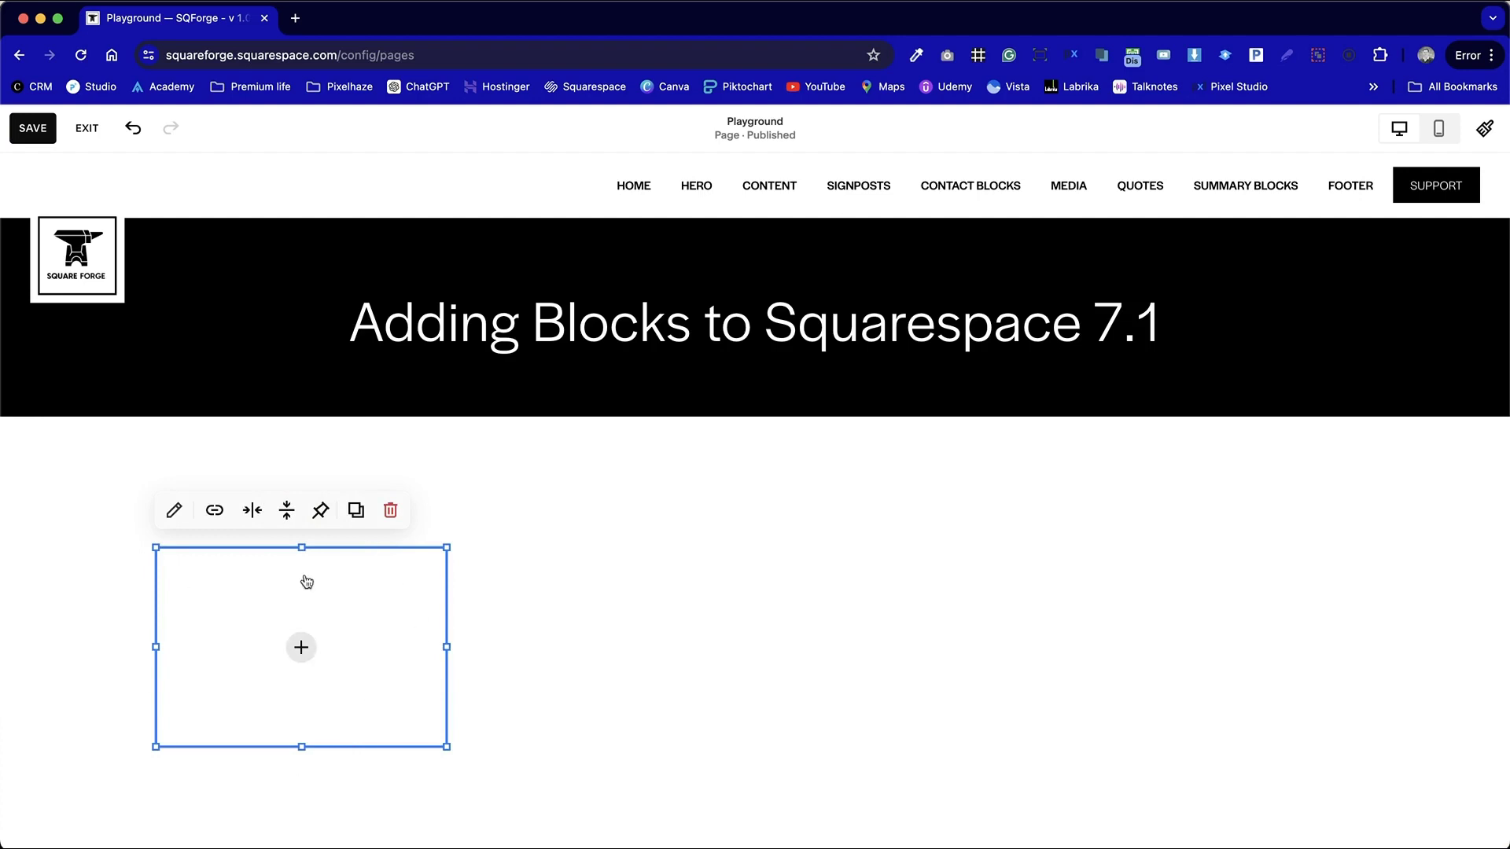
{"action": "left_click", "coordinate": [576, 586]}
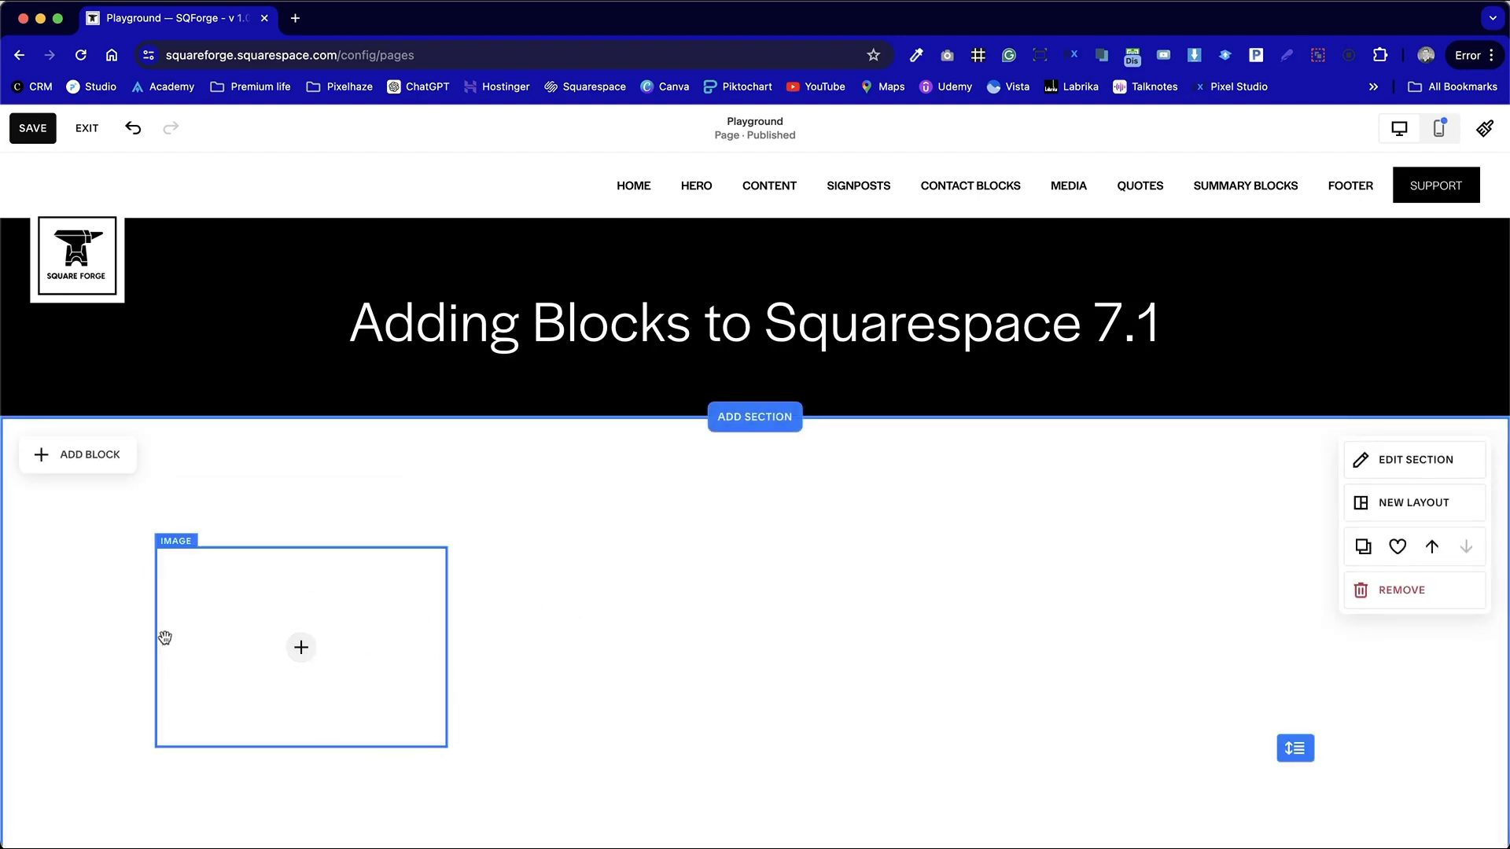
{"action": "left_click", "coordinate": [560, 663]}
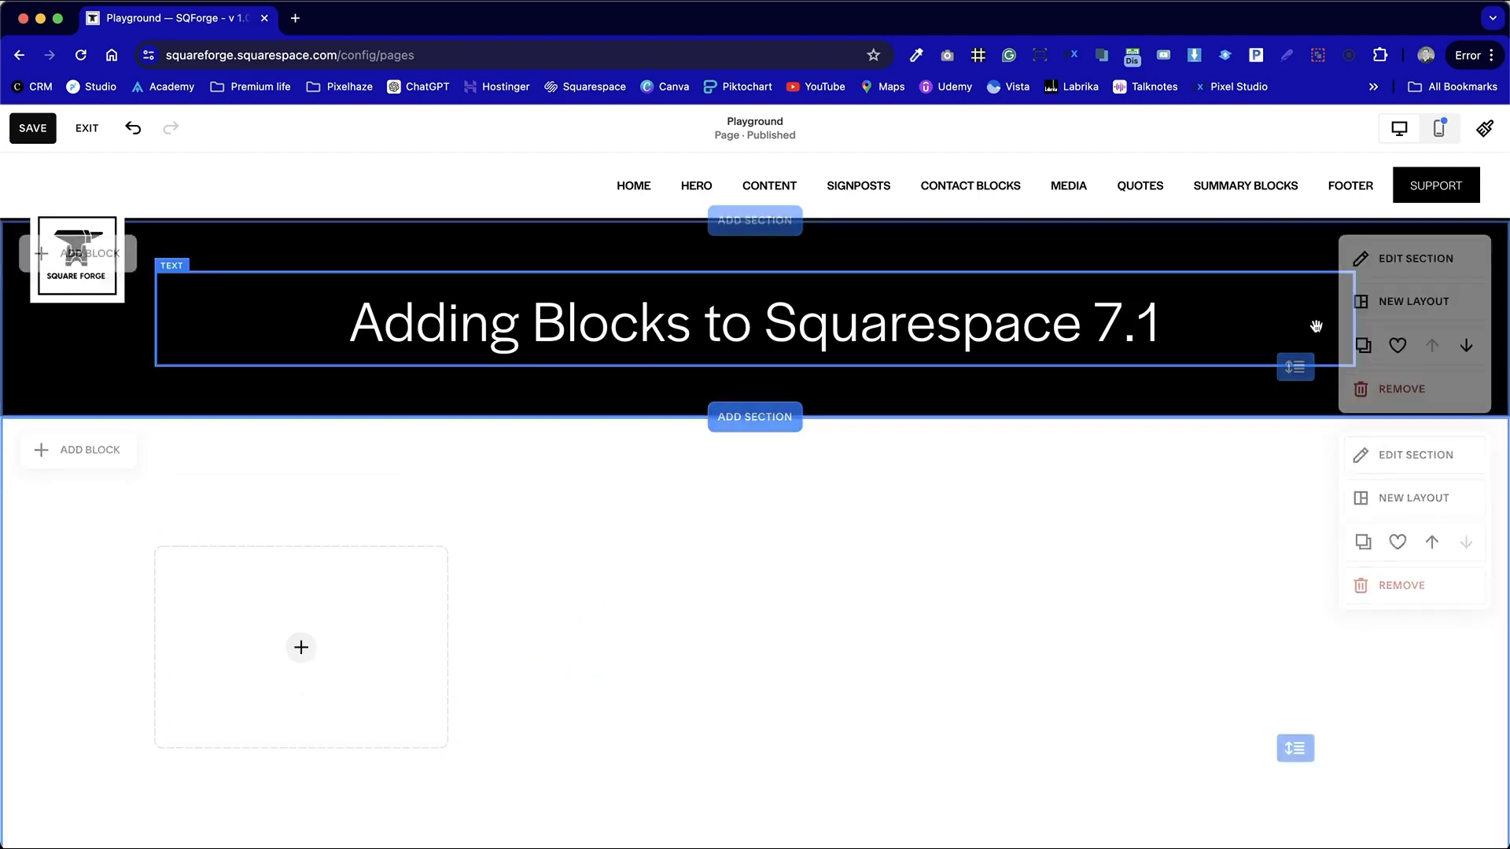
{"action": "left_click", "coordinate": [33, 127]}
{"action": "left_click", "coordinate": [88, 130]}
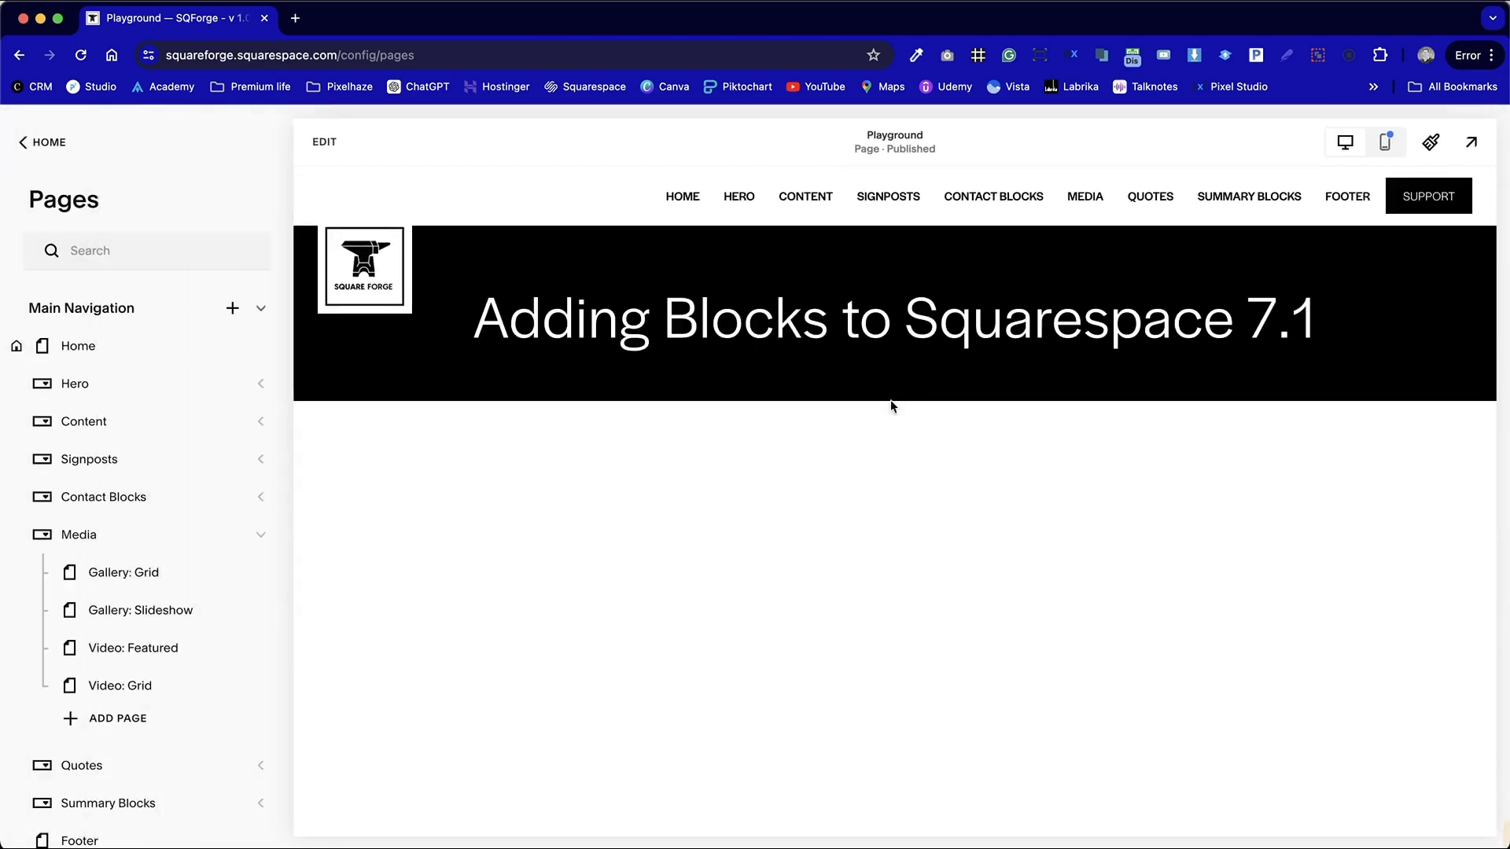
{"action": "left_click", "coordinate": [324, 142]}
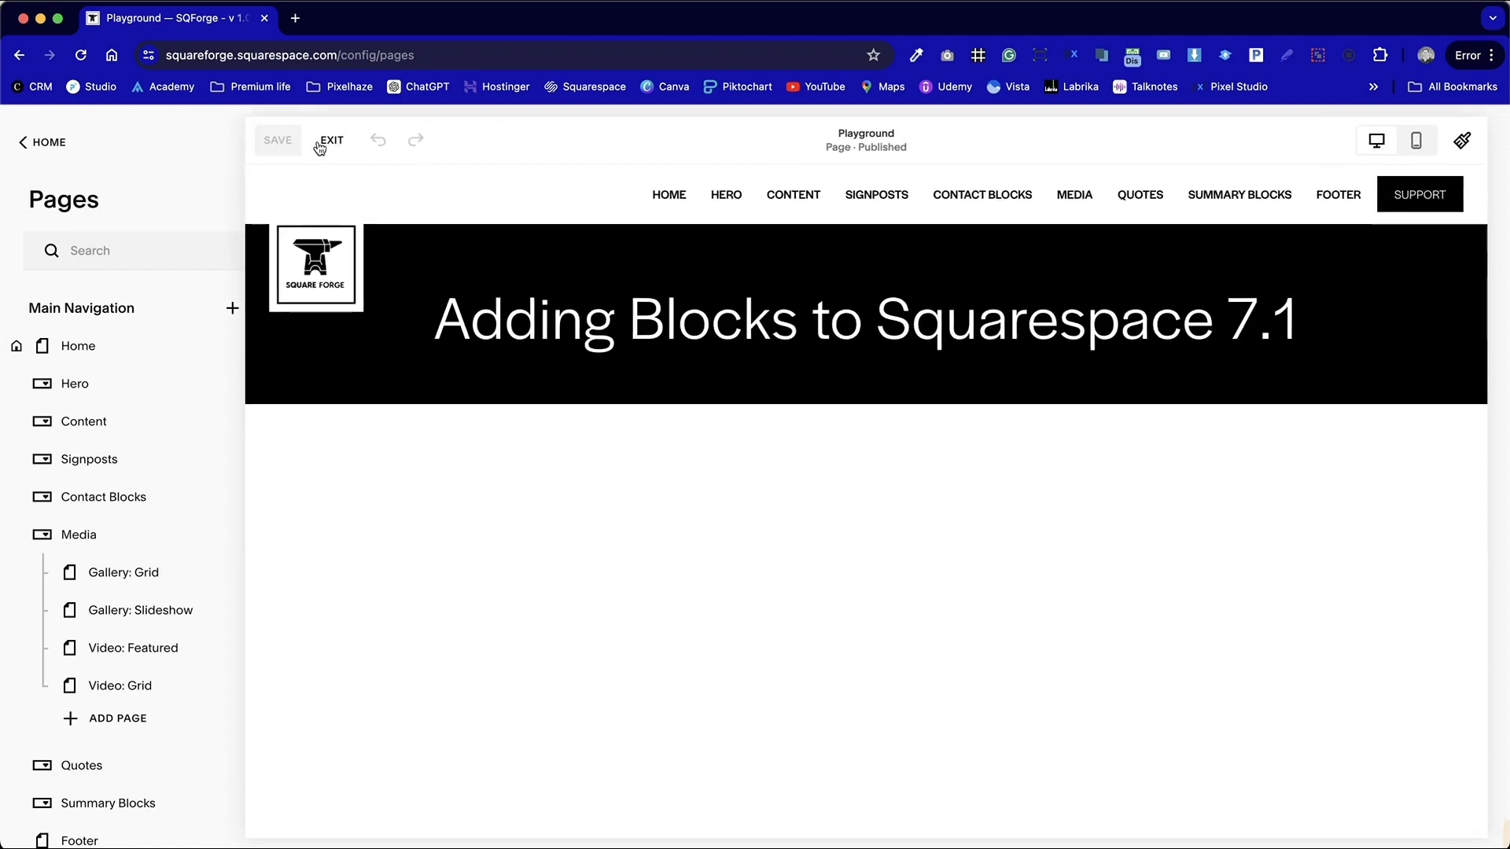
{"action": "left_click", "coordinate": [611, 629]}
{"action": "left_click", "coordinate": [439, 633]}
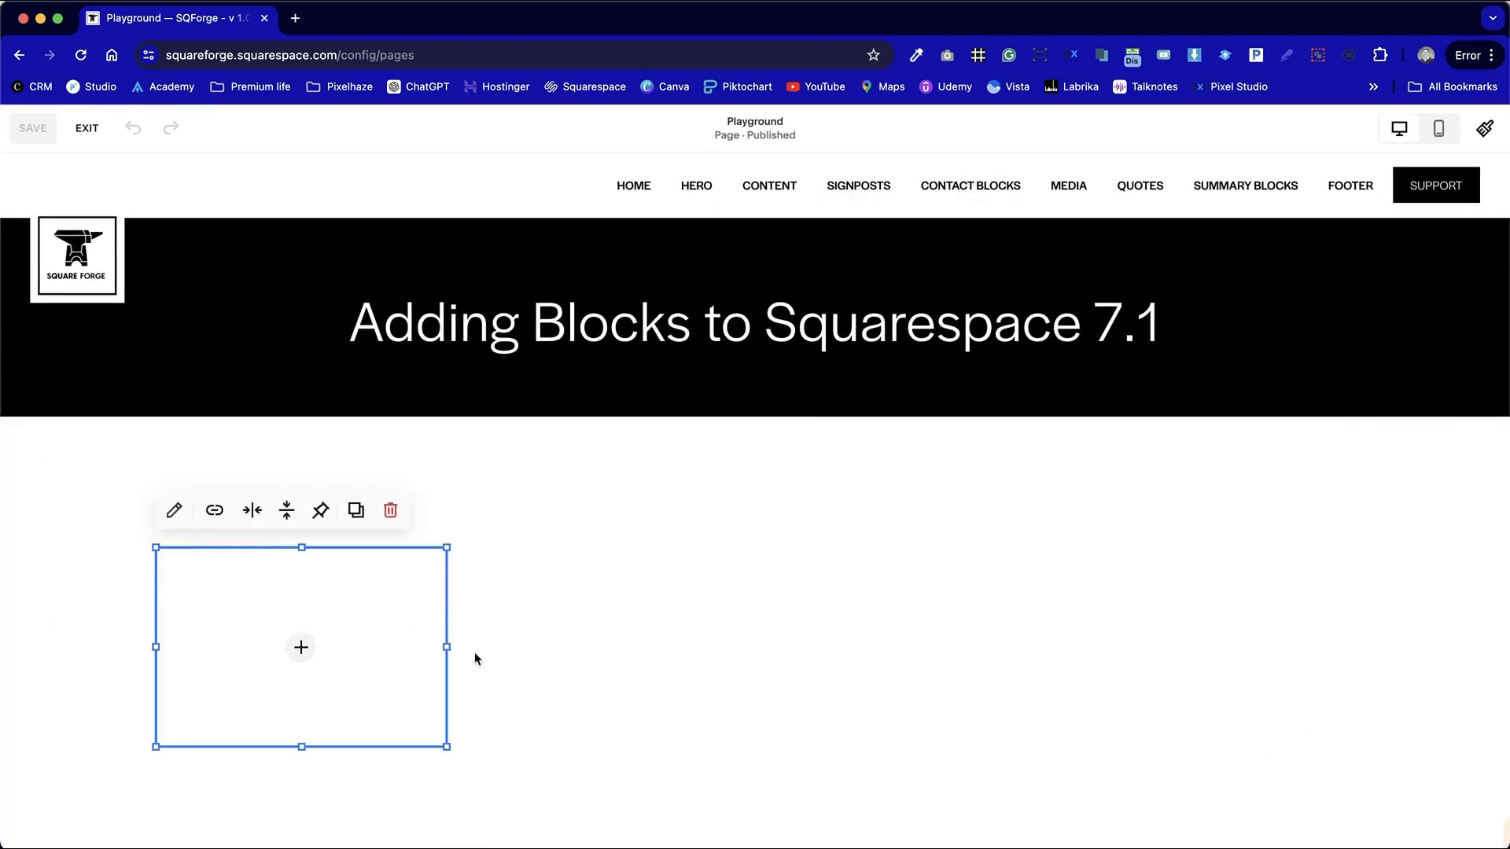
{"action": "left_click", "coordinate": [566, 666]}
{"action": "scroll", "coordinate": [566, 664], "scroll_direction": "down", "scroll_amount": 1}
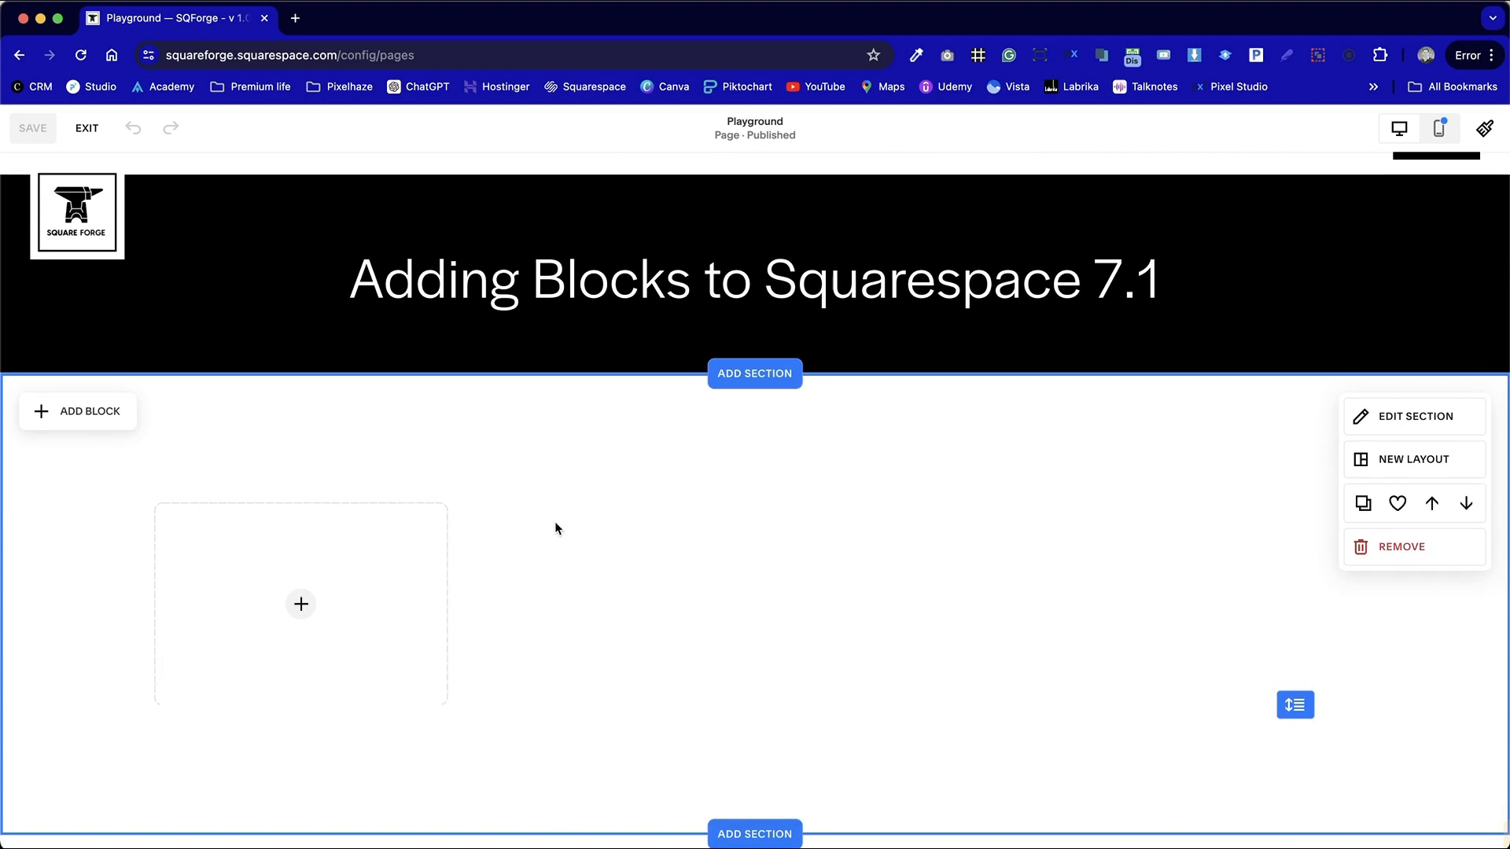
Step: Widen the empty image block toward the page centre
{"action": "left_click", "coordinate": [435, 678]}
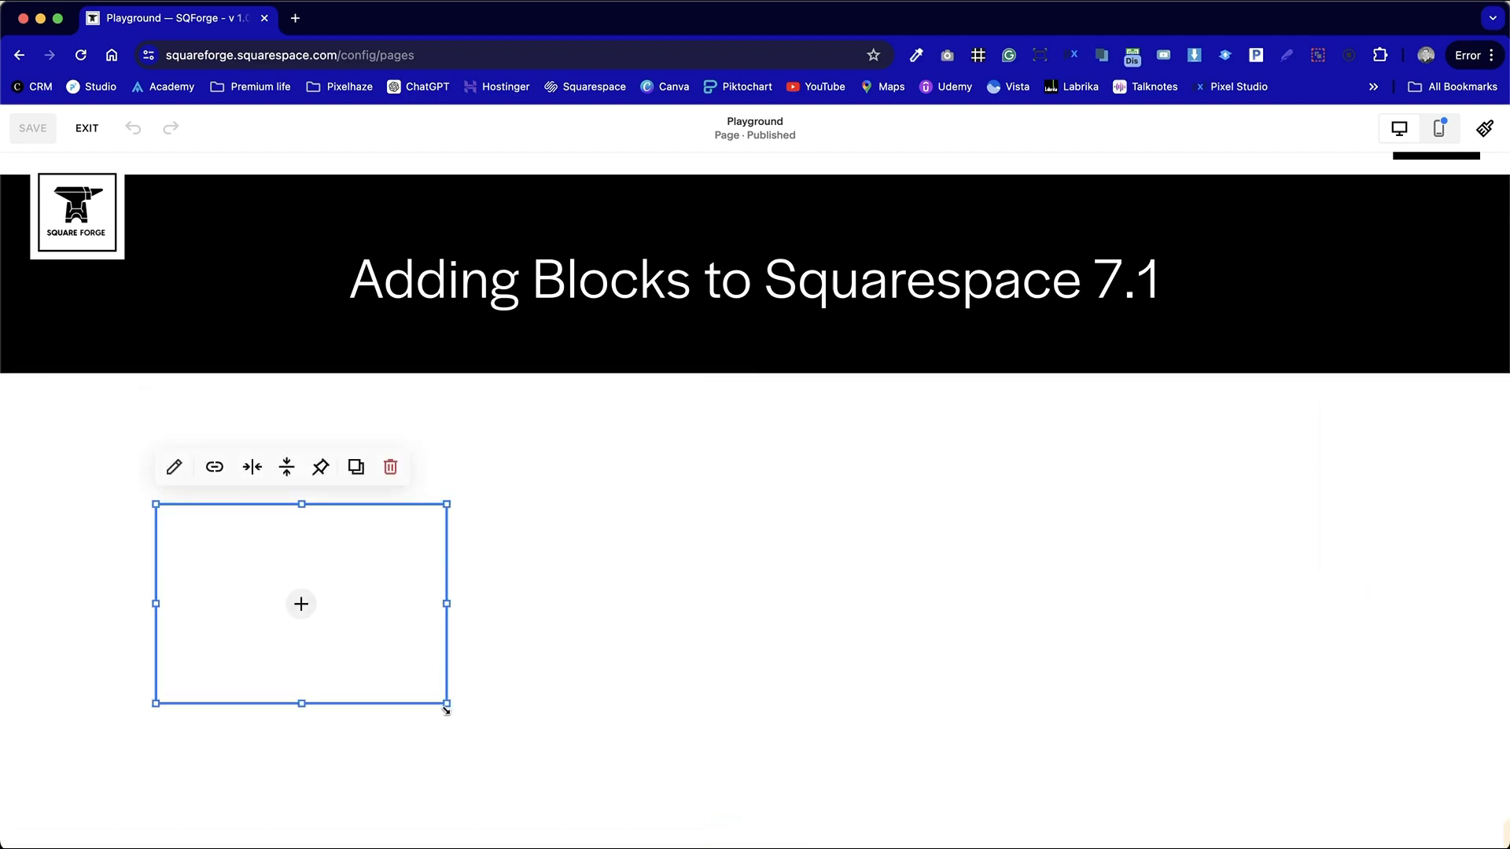
{"action": "left_click_drag", "start_coordinate": [447, 705], "coordinate": [748, 708]}
{"action": "left_click", "coordinate": [954, 664]}
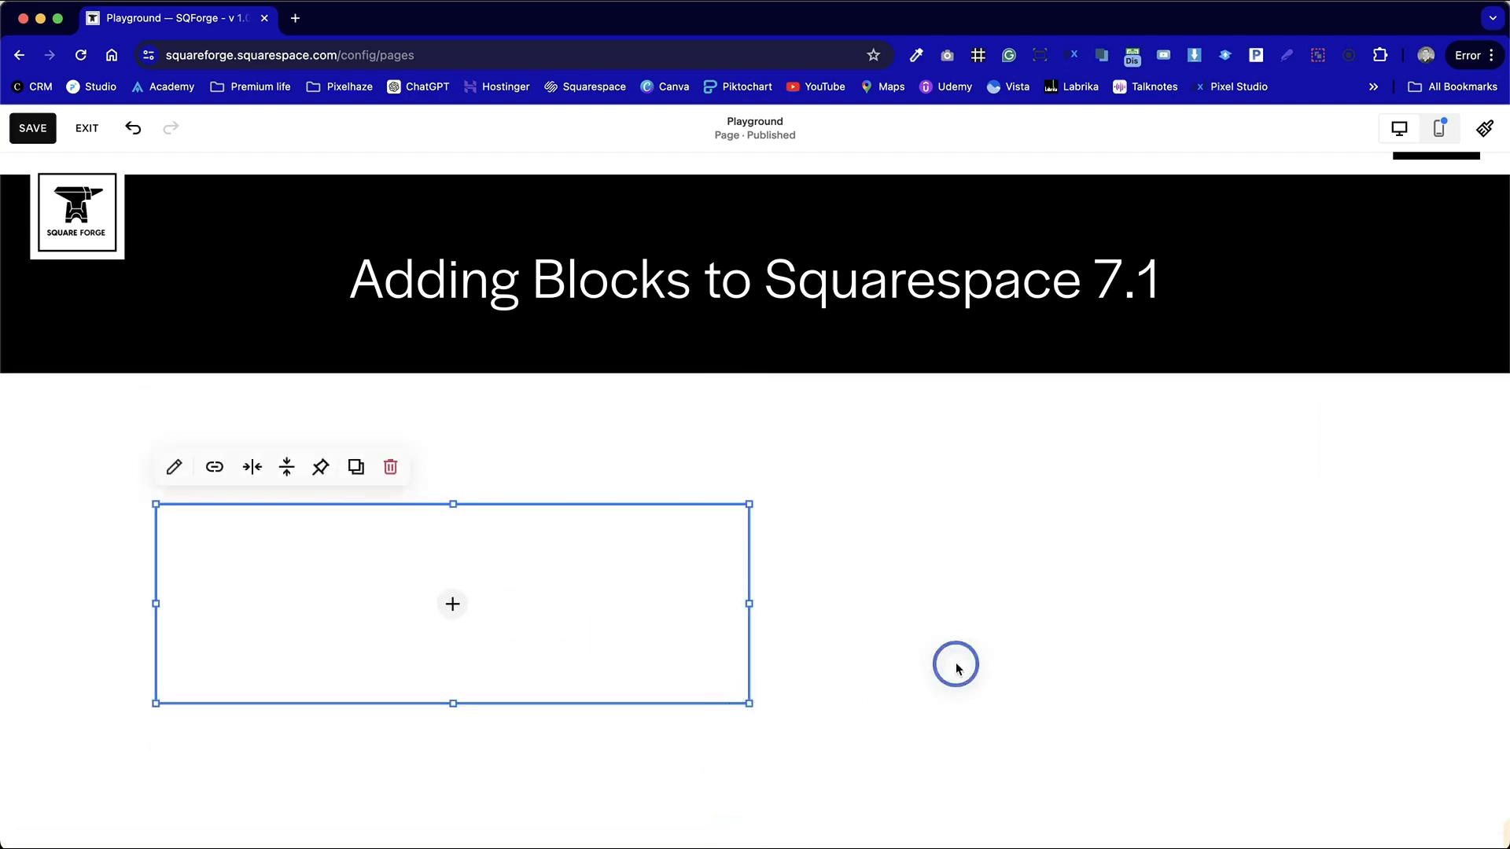
Step: Duplicate the image block and place the copy to its right
{"action": "left_click", "coordinate": [599, 631]}
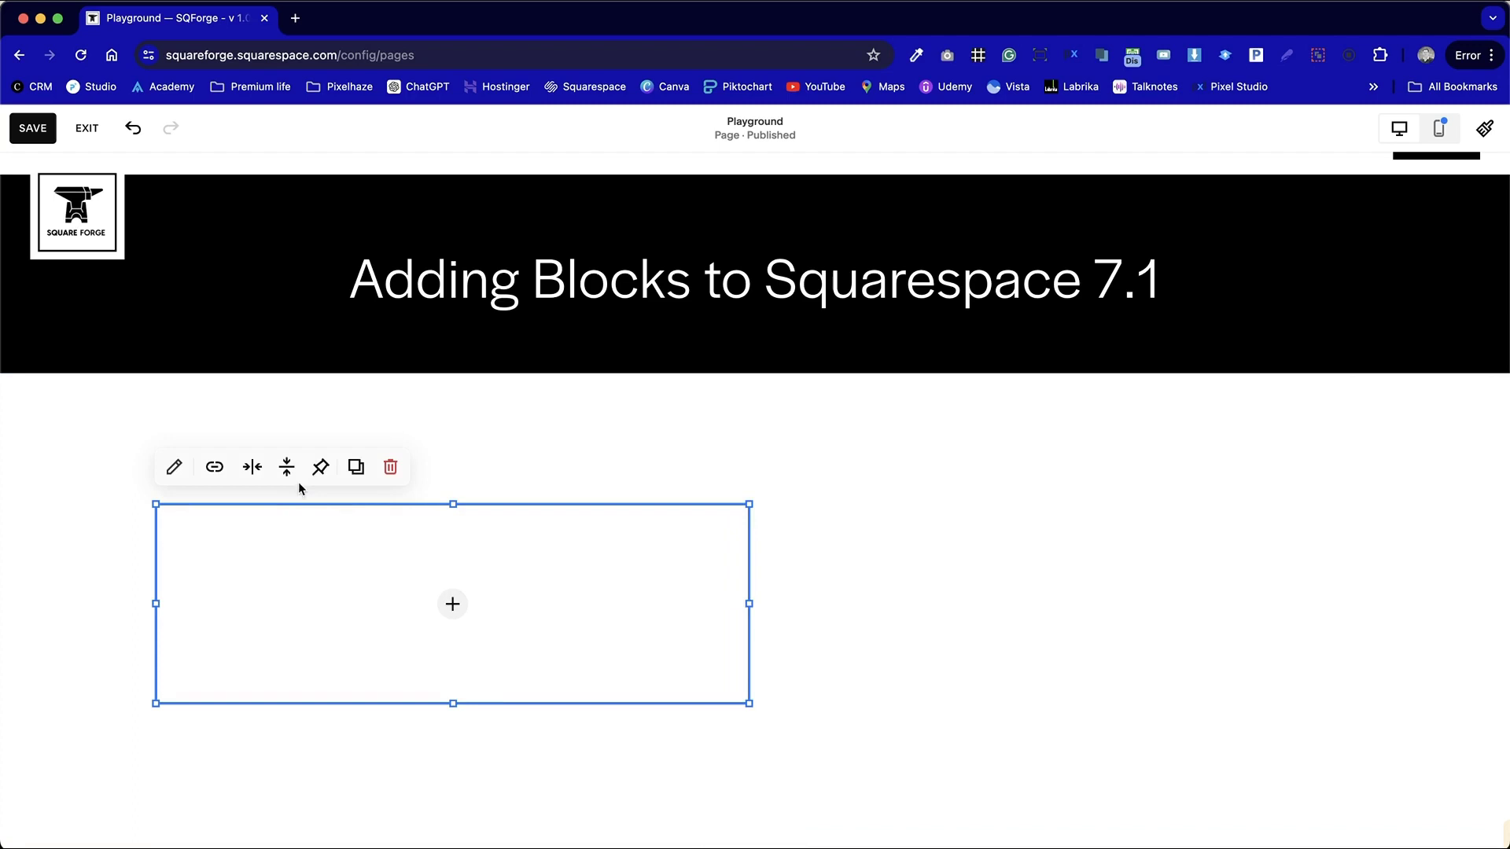
{"action": "left_click", "coordinate": [356, 467]}
{"action": "left_click_drag", "start_coordinate": [364, 616], "coordinate": [894, 585]}
{"action": "left_click", "coordinate": [826, 757]}
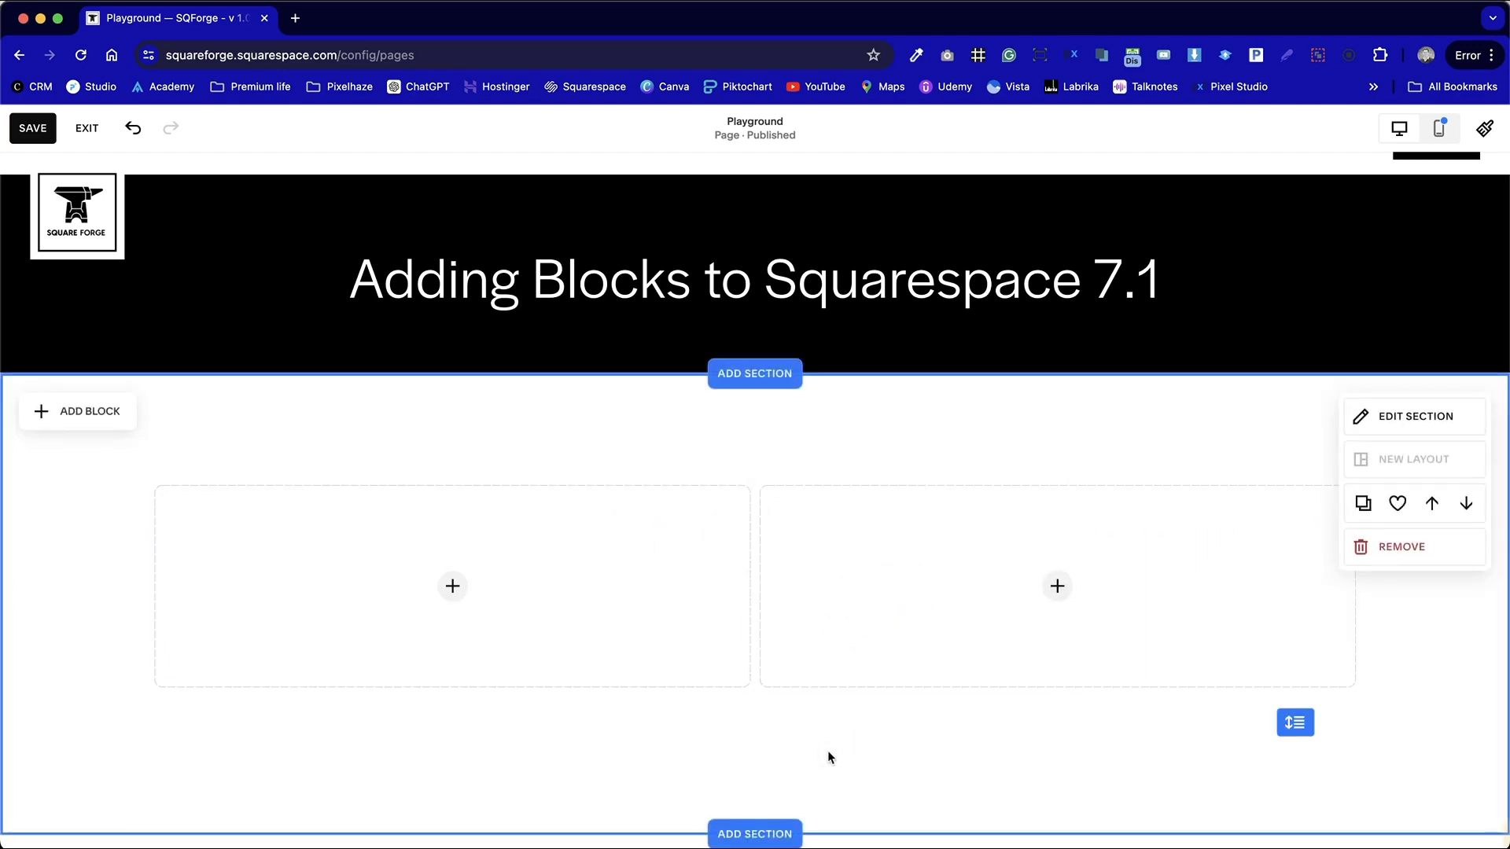
Step: Show the left image block's picture sources, cancelling the Upload File picker
{"action": "left_click", "coordinate": [453, 586]}
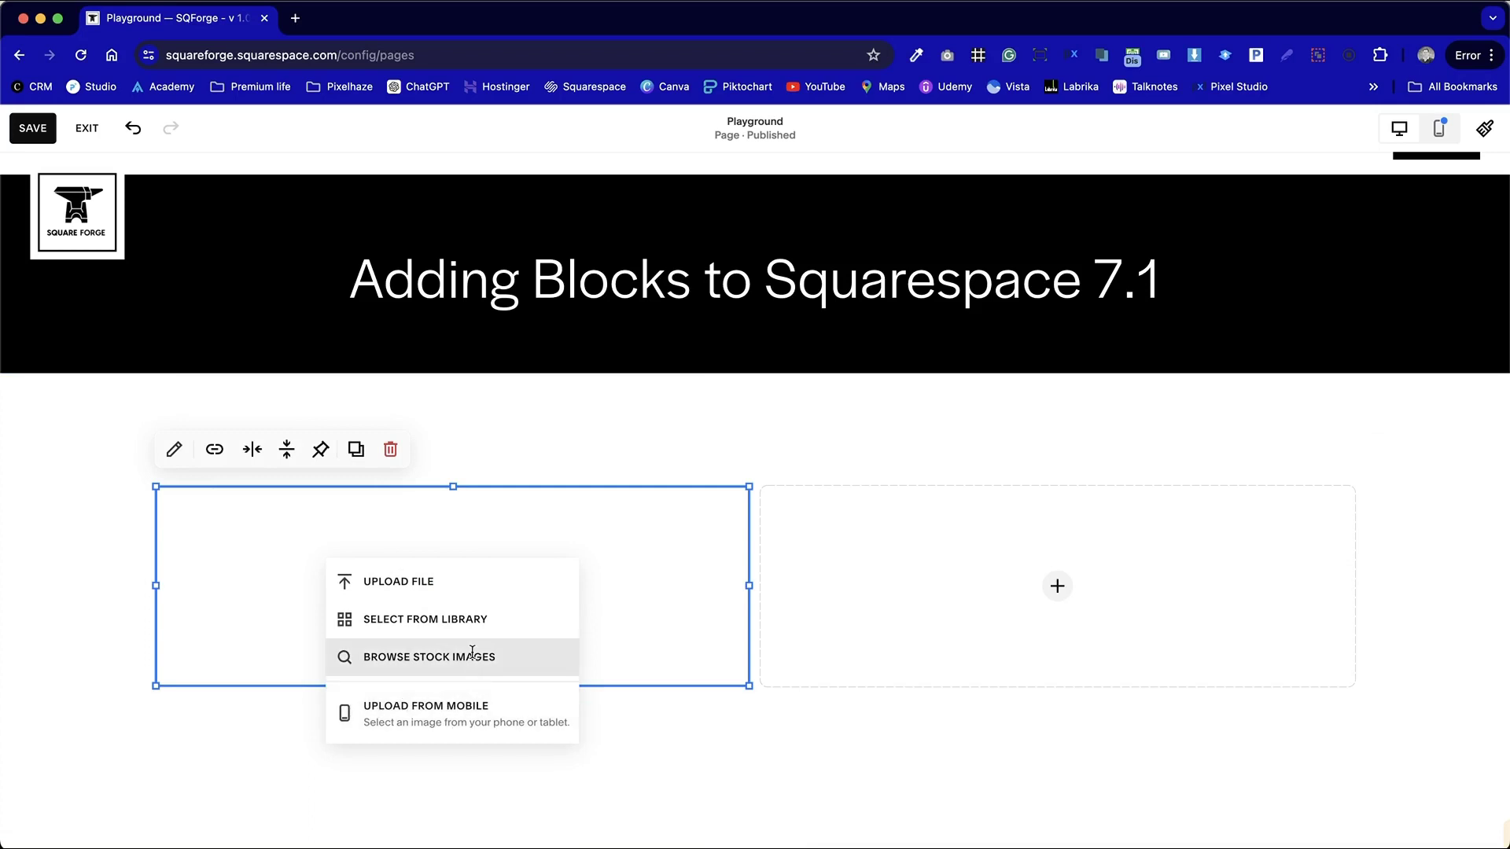
{"action": "left_click", "coordinate": [437, 586]}
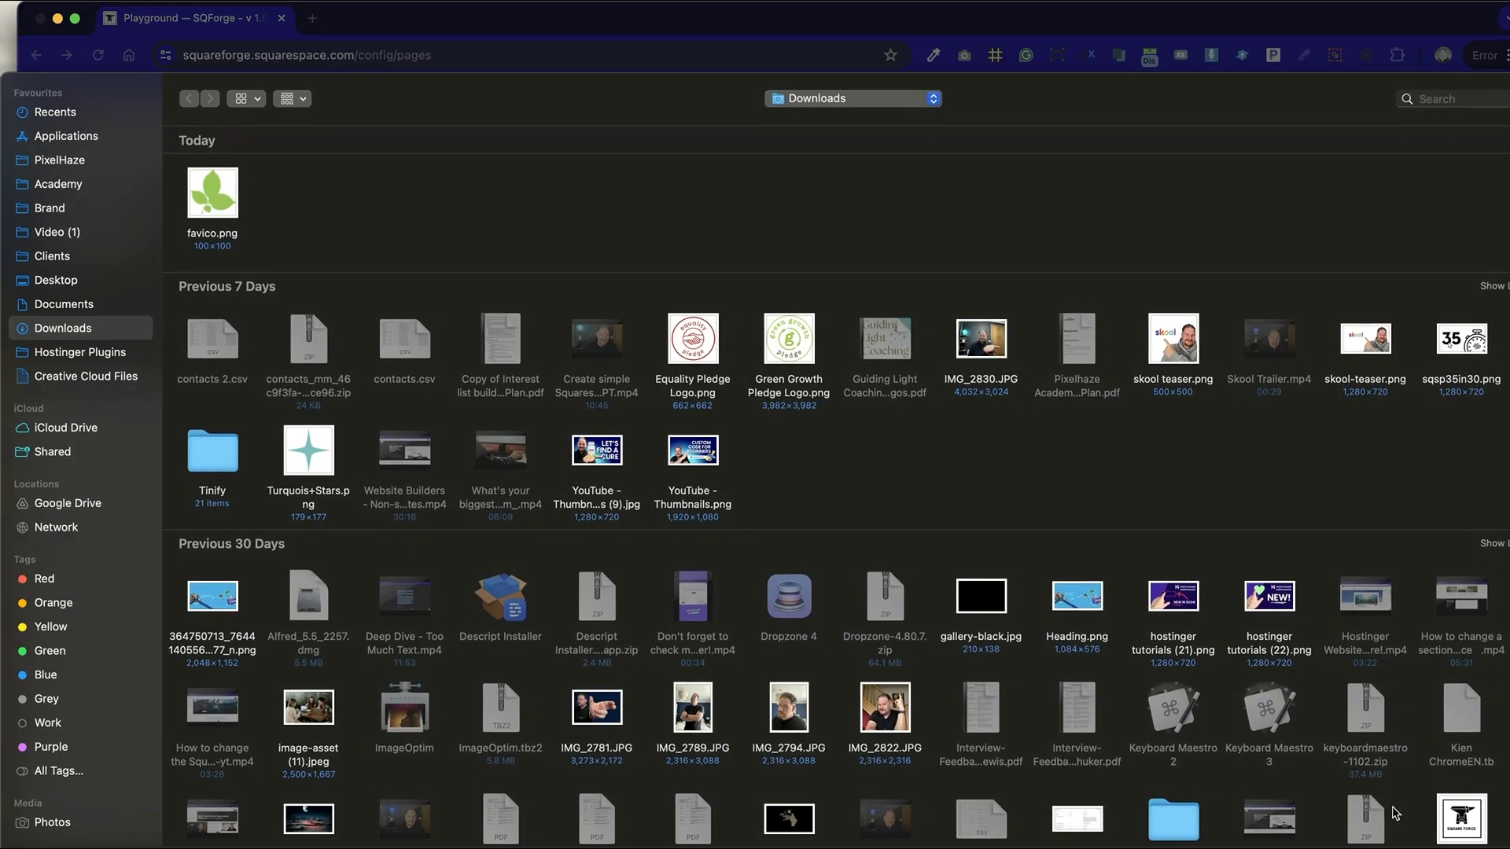
{"action": "key", "text": "Escape"}
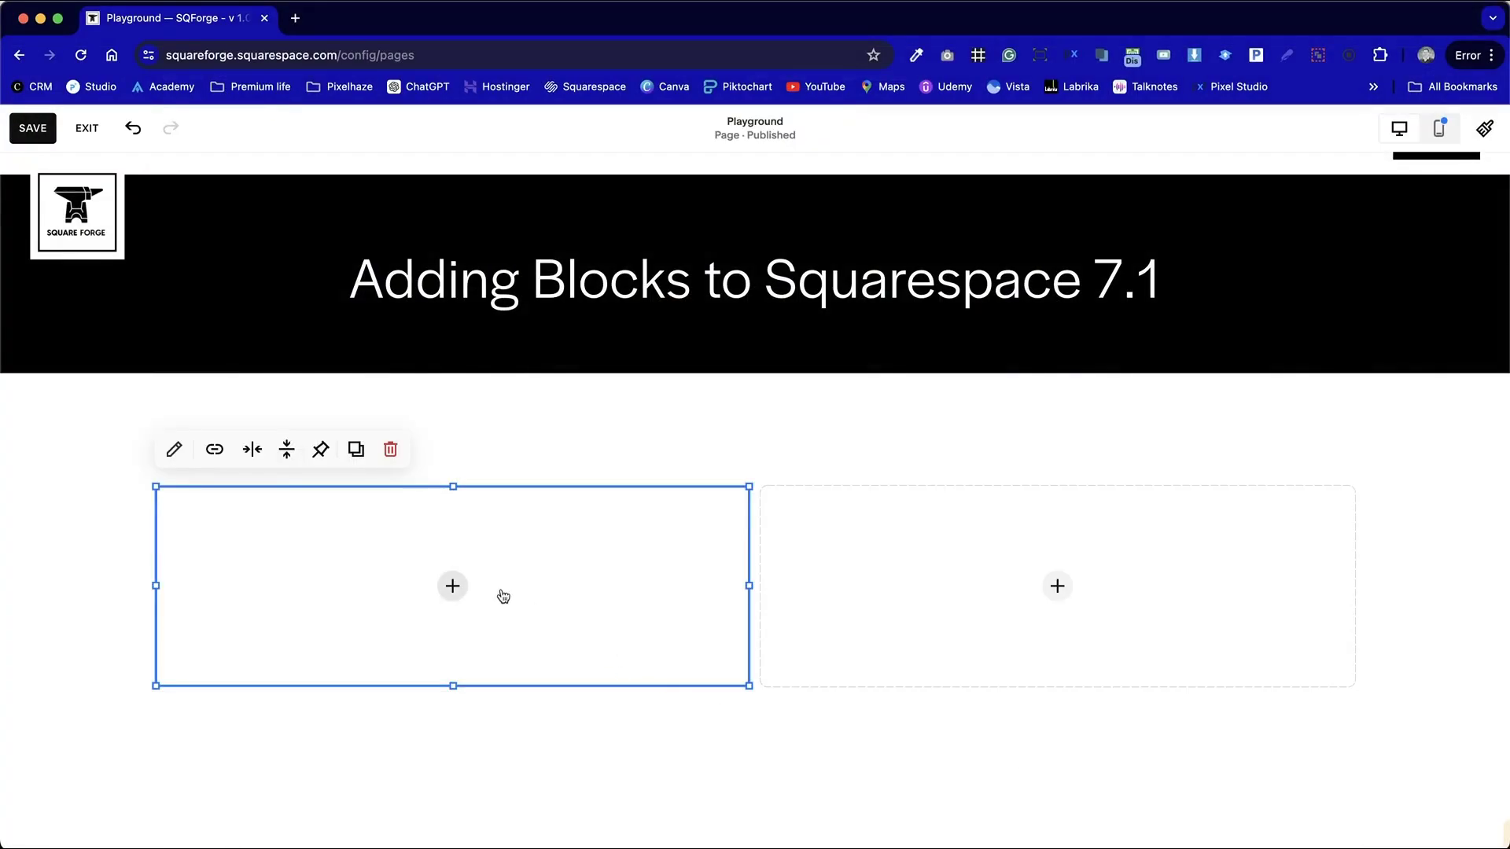
{"action": "left_click", "coordinate": [453, 586]}
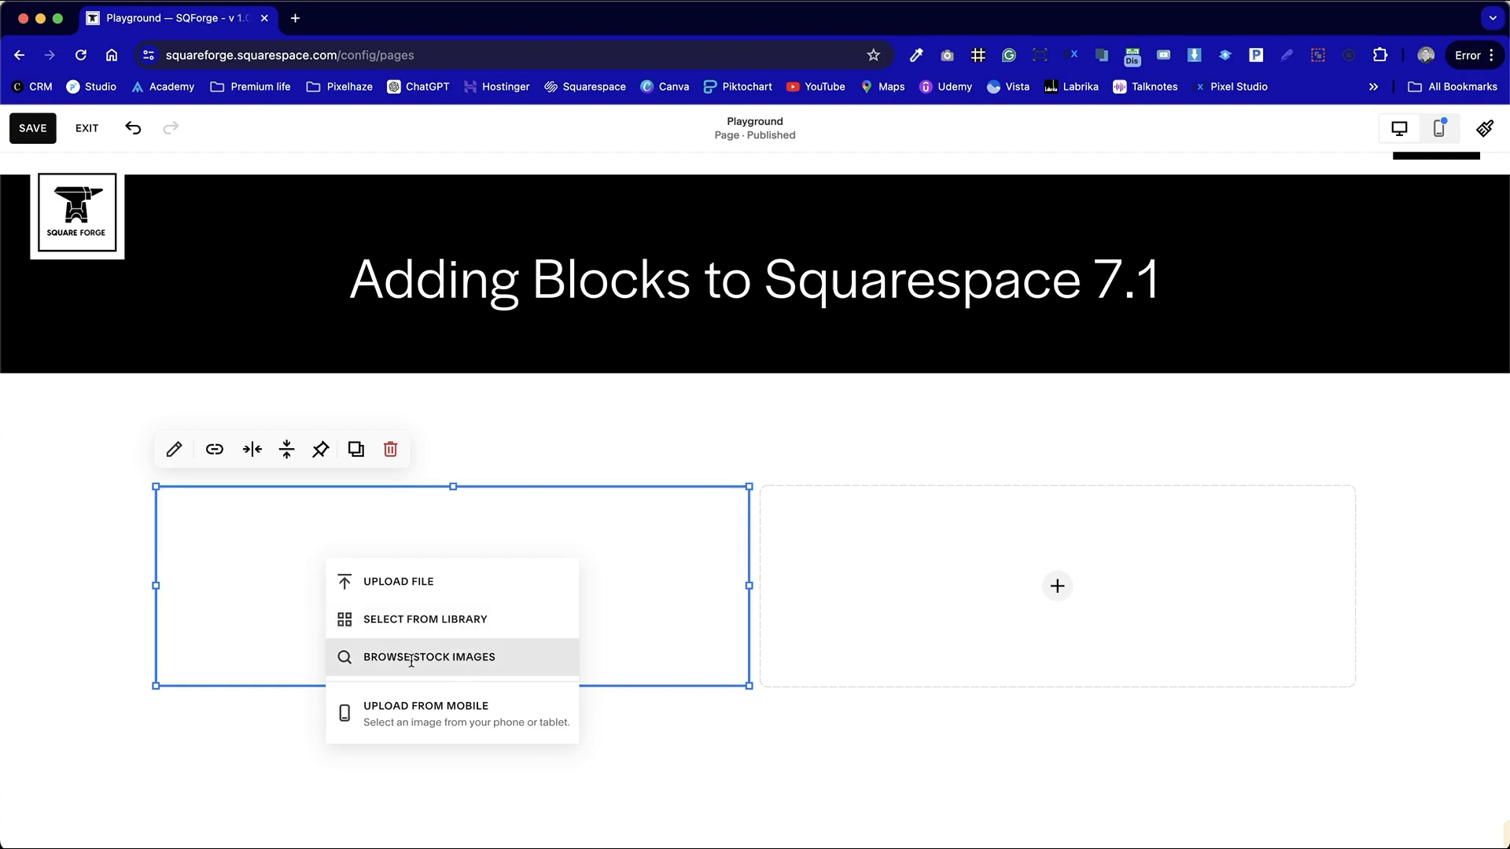
Step: From Browse Stock Images > Free Images, add the mountain lake reflection photo to the left block
{"action": "left_click", "coordinate": [448, 660]}
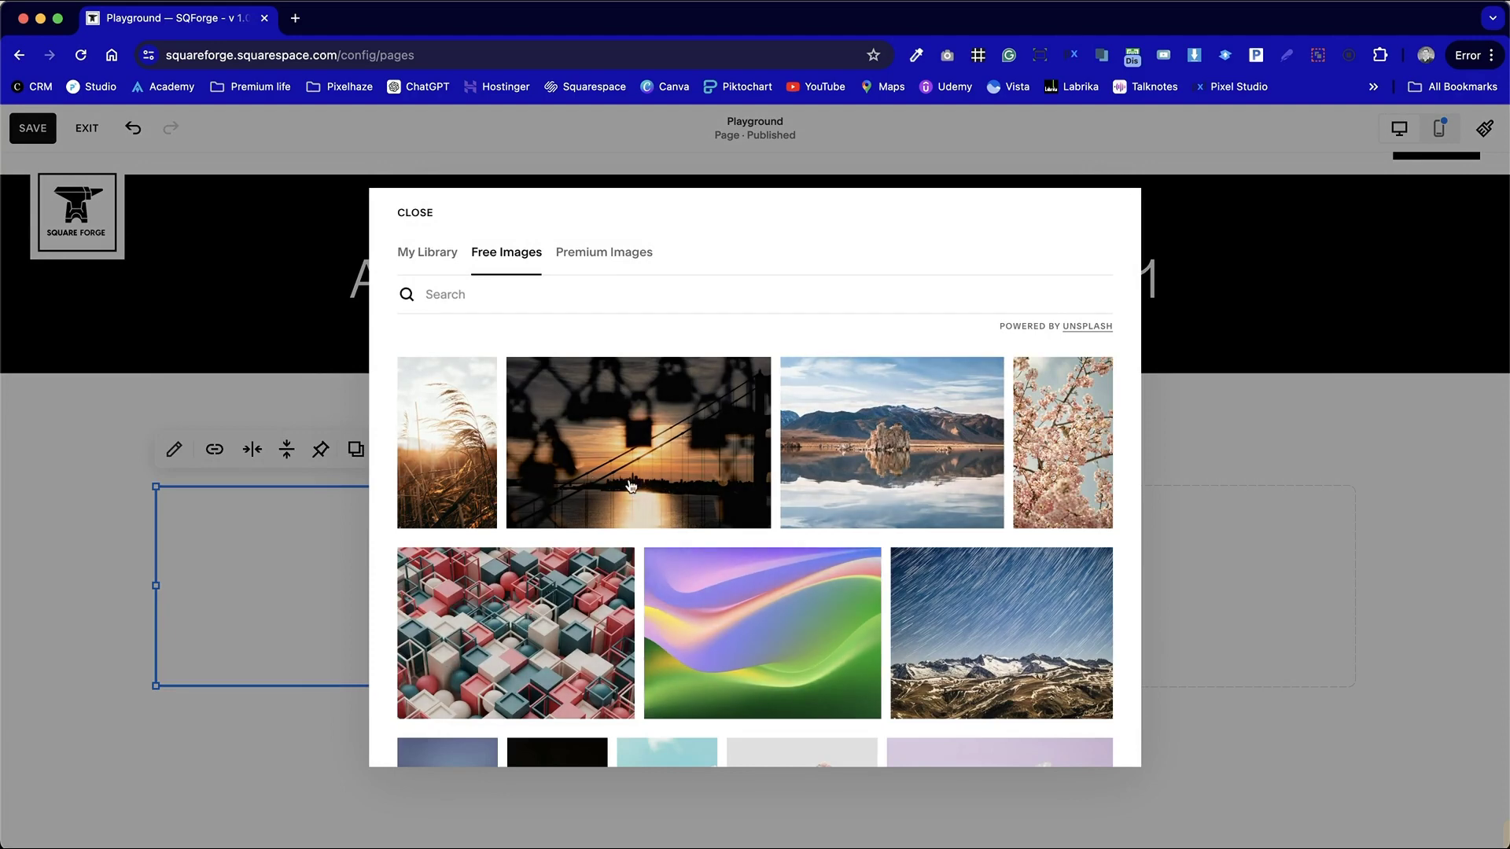
{"action": "left_click", "coordinate": [623, 262]}
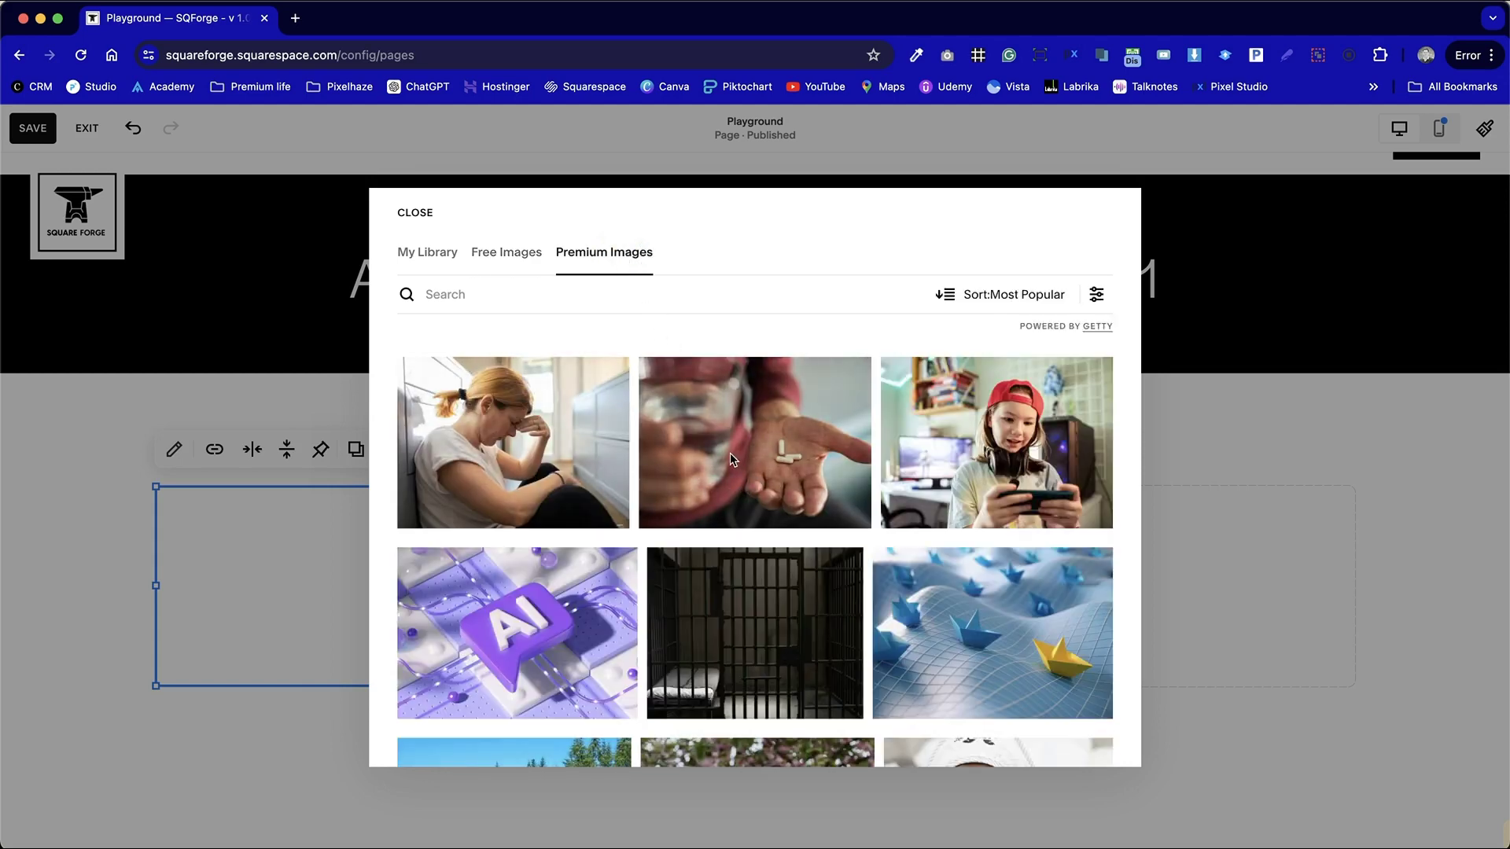
{"action": "left_click", "coordinate": [414, 249]}
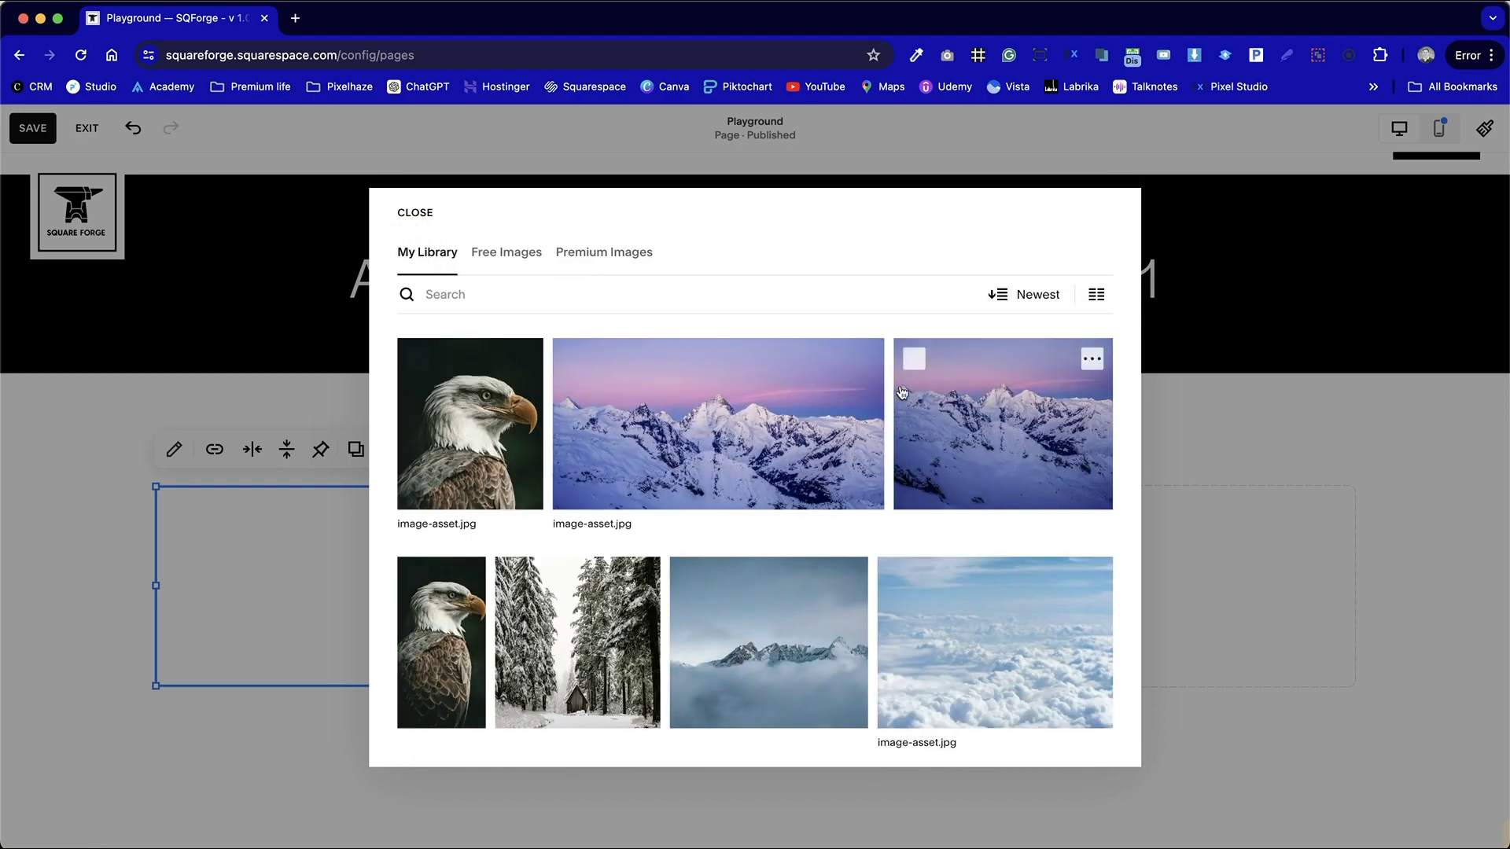
{"action": "scroll", "coordinate": [686, 637], "scroll_direction": "down", "scroll_amount": 2}
{"action": "scroll", "coordinate": [686, 637], "scroll_direction": "up", "scroll_amount": 2}
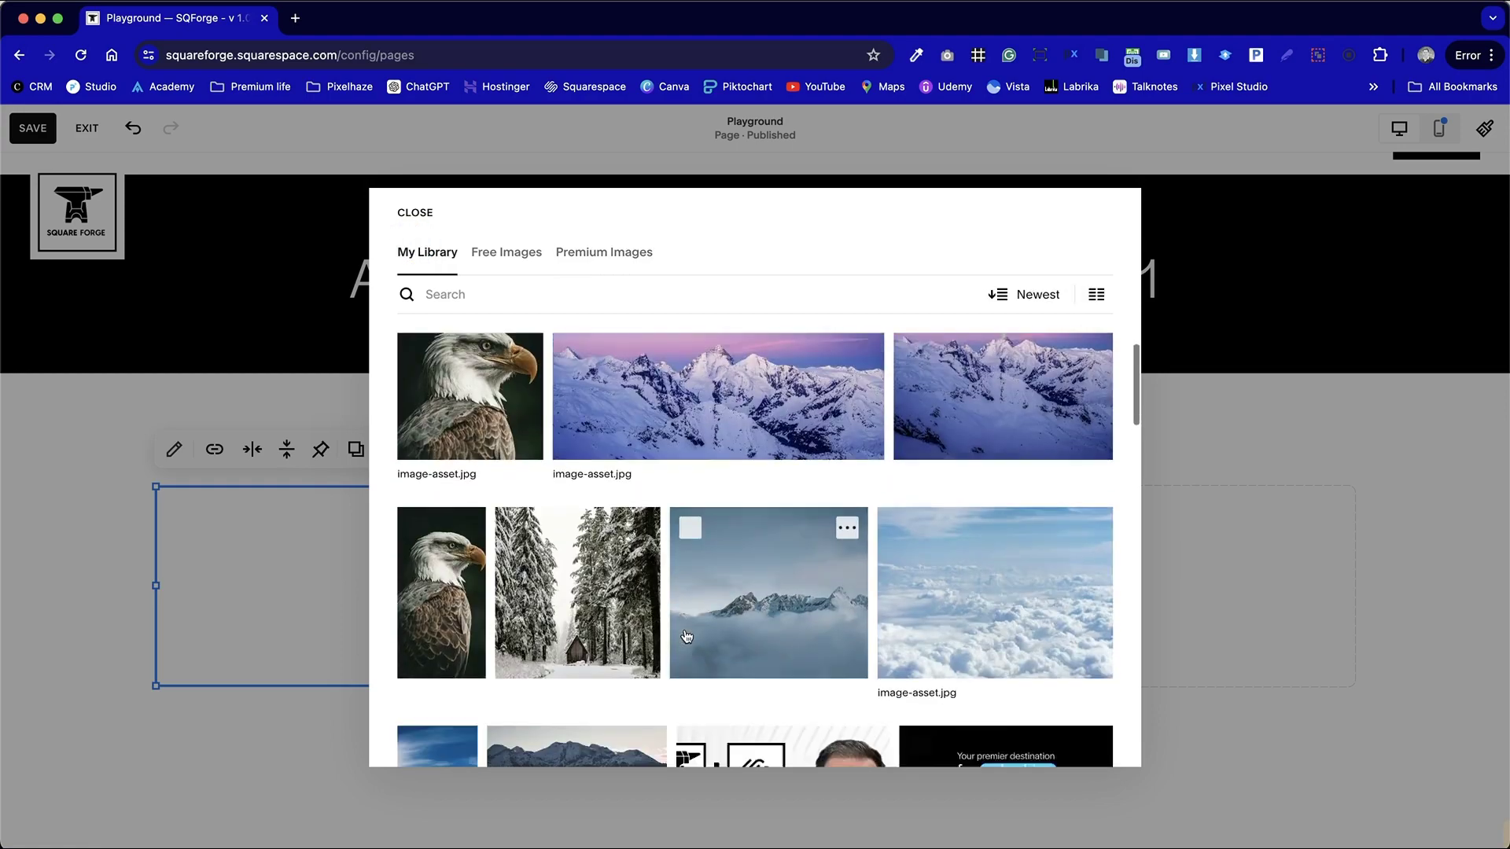
{"action": "scroll", "coordinate": [687, 637], "scroll_direction": "down", "scroll_amount": 5}
{"action": "scroll", "coordinate": [686, 637], "scroll_direction": "down", "scroll_amount": 5}
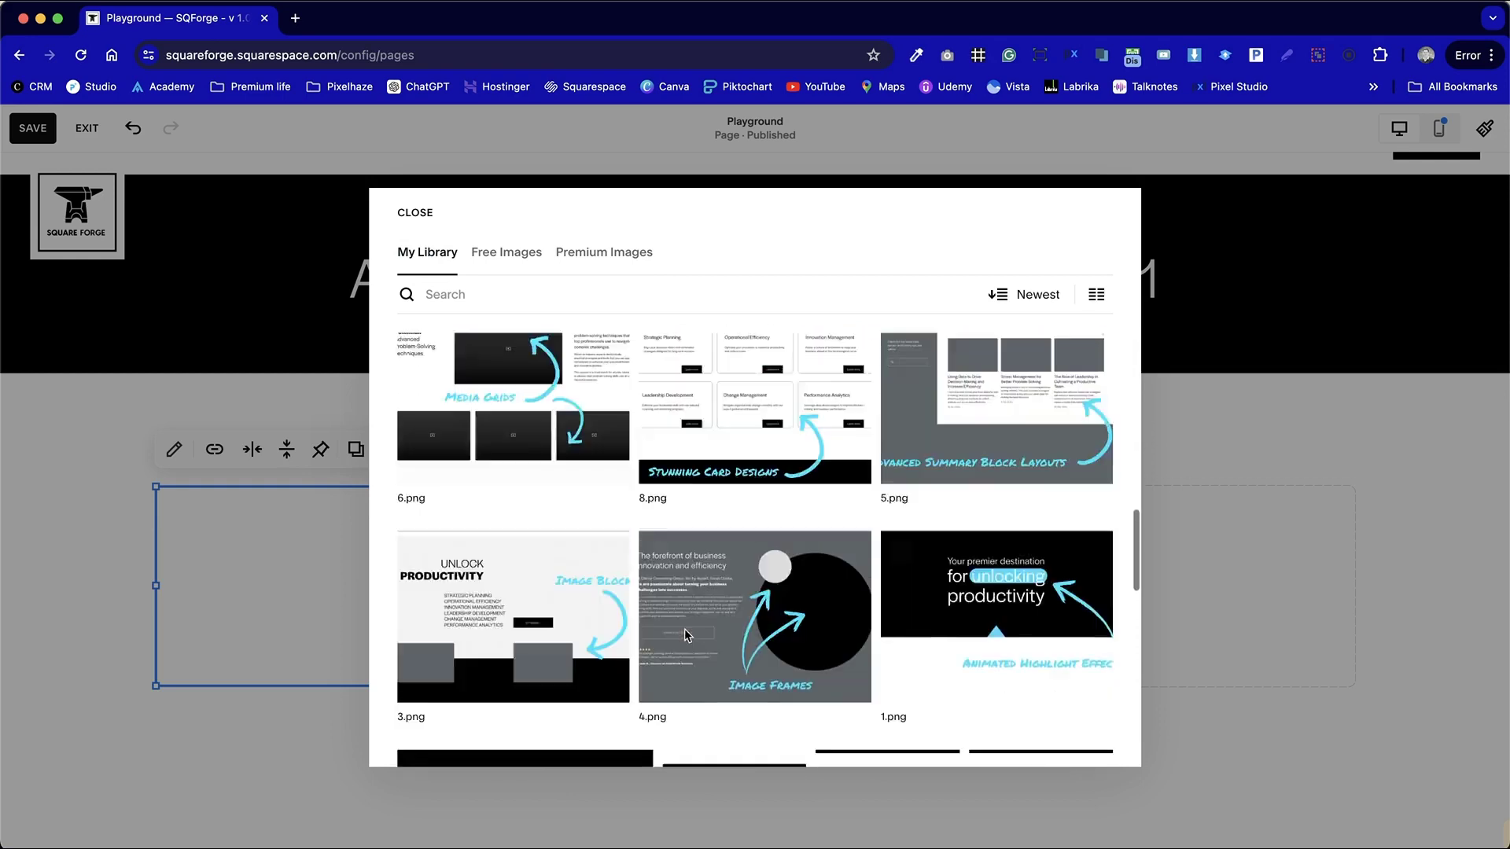
{"action": "scroll", "coordinate": [687, 637], "scroll_direction": "up", "scroll_amount": 15}
{"action": "left_click", "coordinate": [489, 258]}
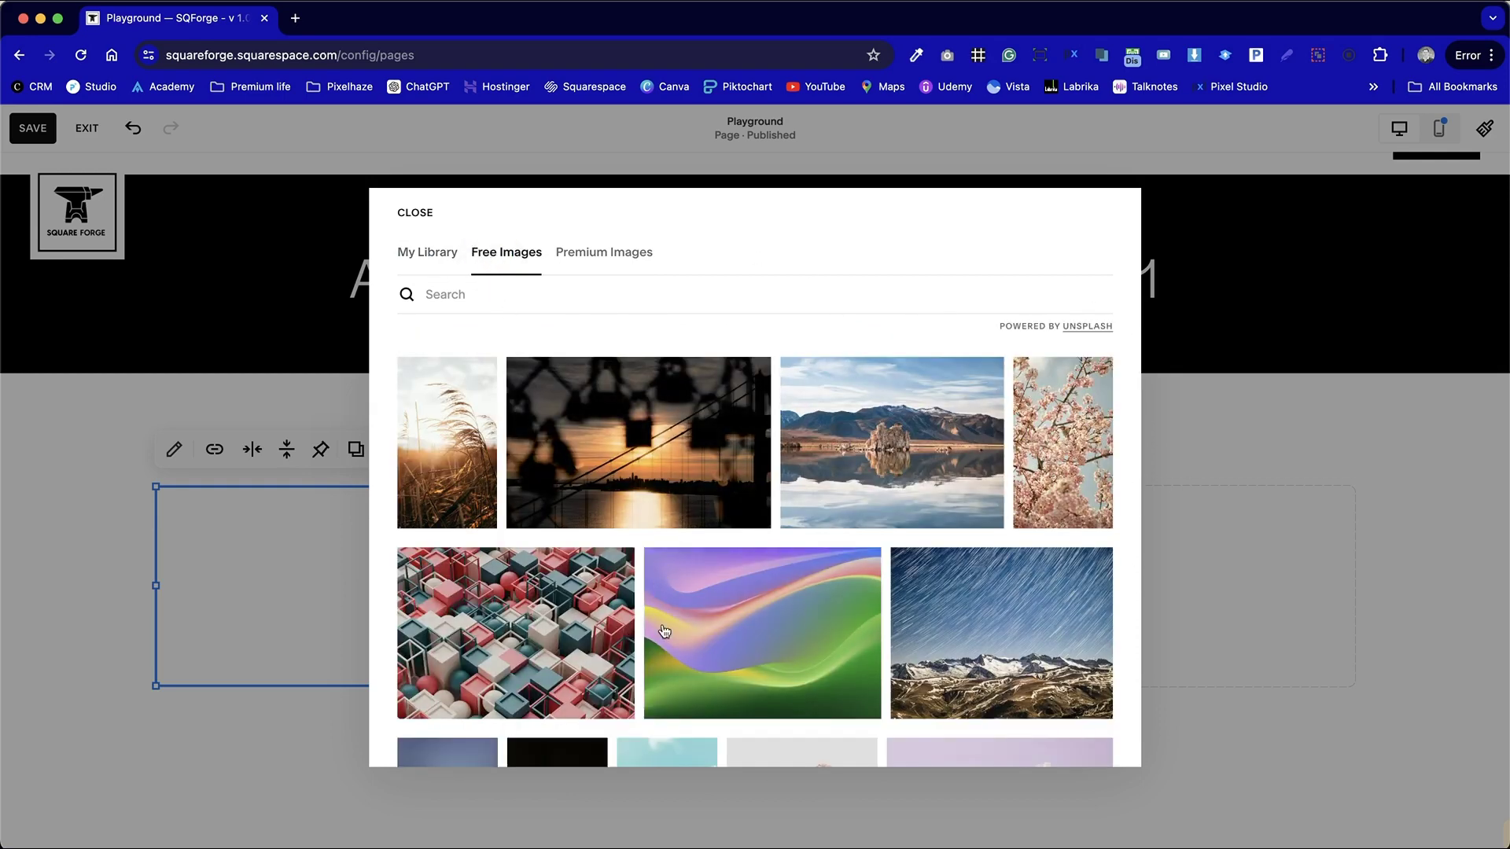
{"action": "left_click", "coordinate": [860, 458]}
{"action": "left_click", "coordinate": [563, 699]}
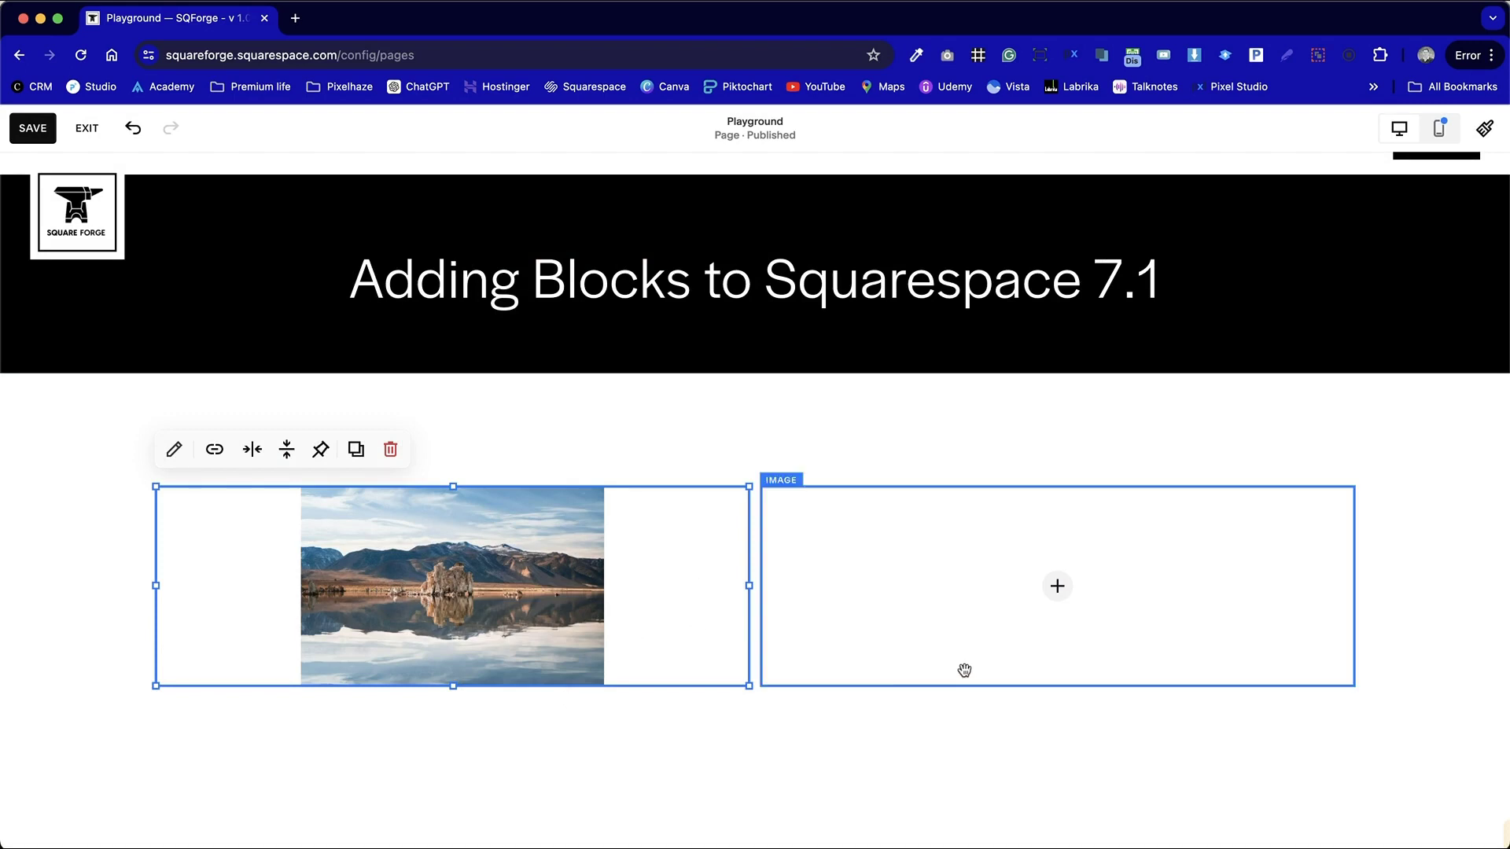
Step: Add the free stock photo of jagged mountain peaks at dusk to the right image block
{"action": "left_click", "coordinate": [960, 755]}
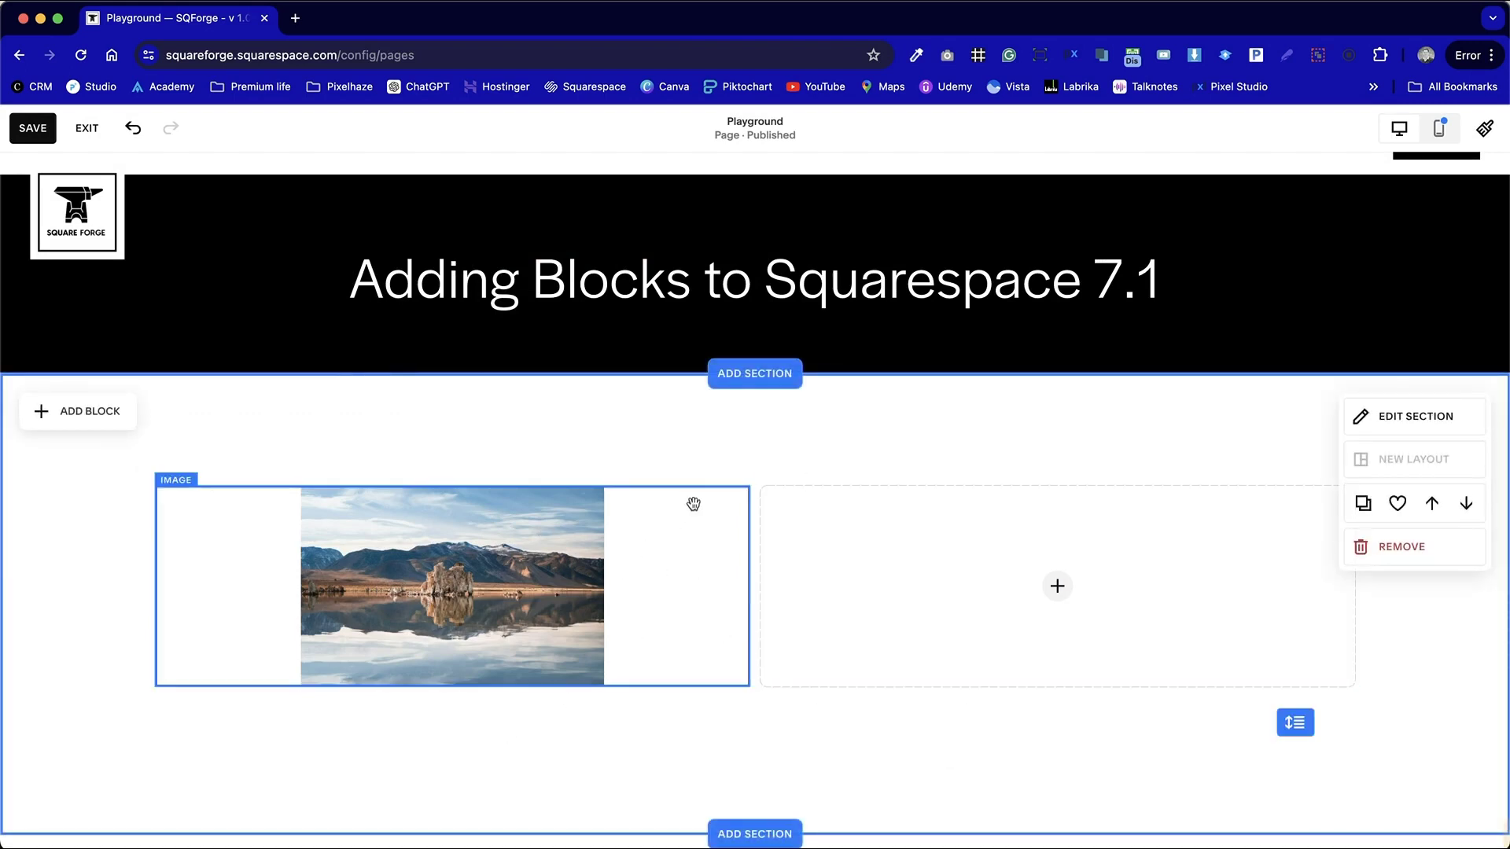
{"action": "left_click", "coordinate": [1046, 588]}
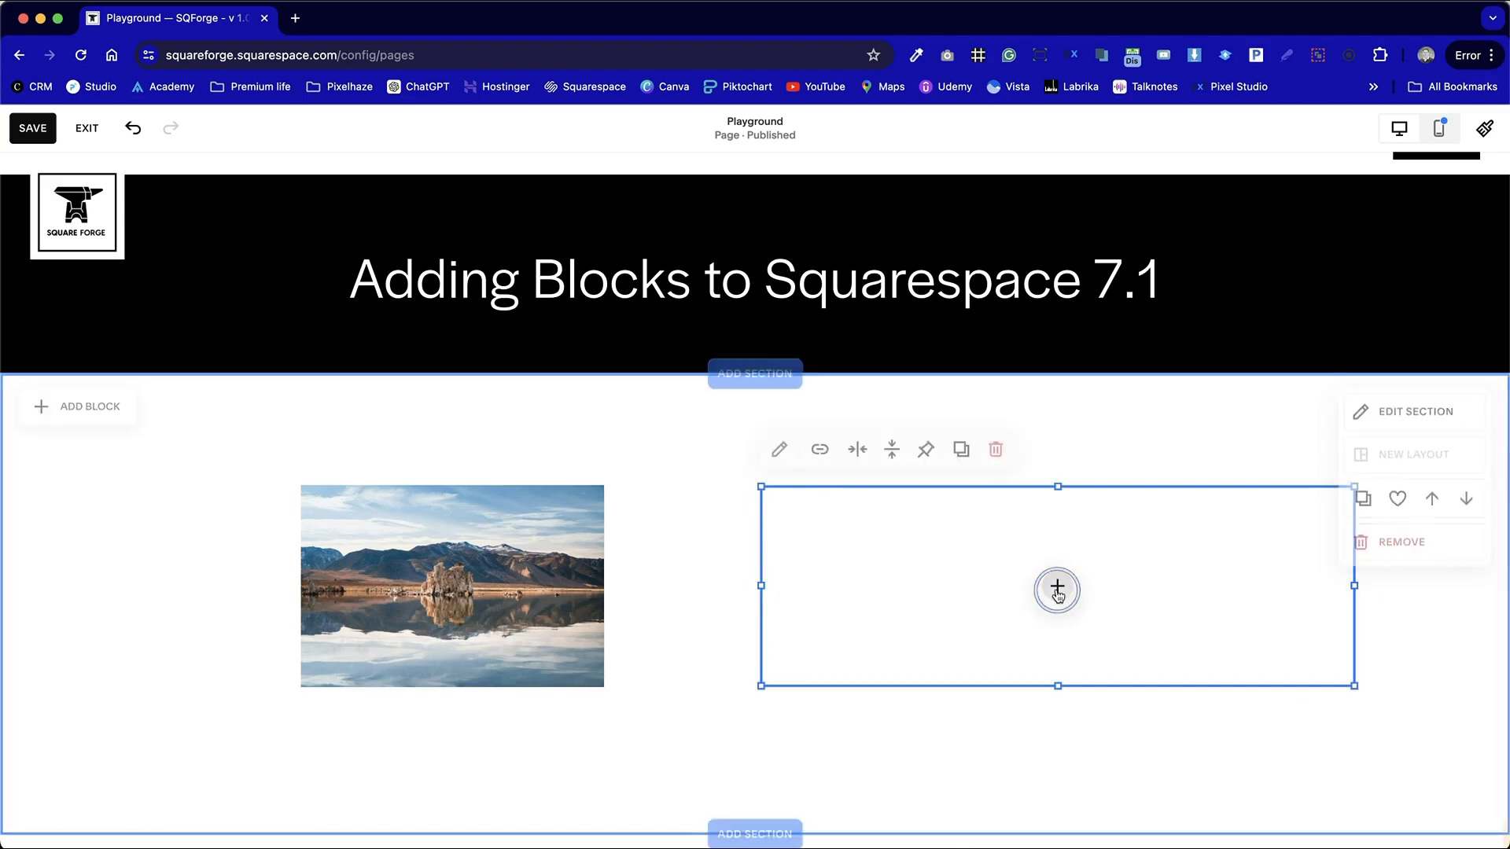
{"action": "left_click", "coordinate": [878, 557]}
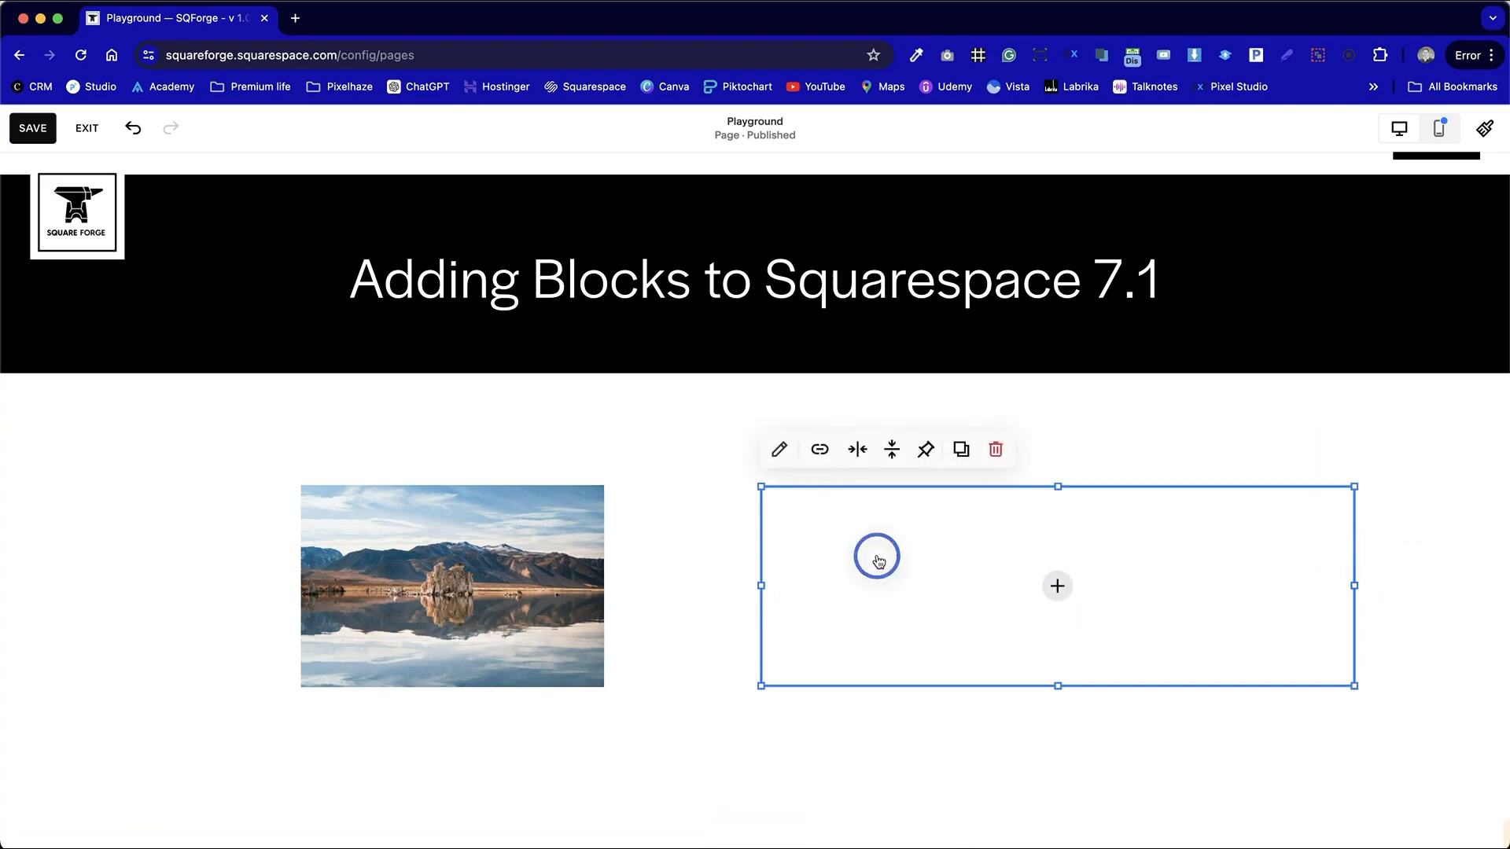
{"action": "left_click", "coordinate": [1061, 649]}
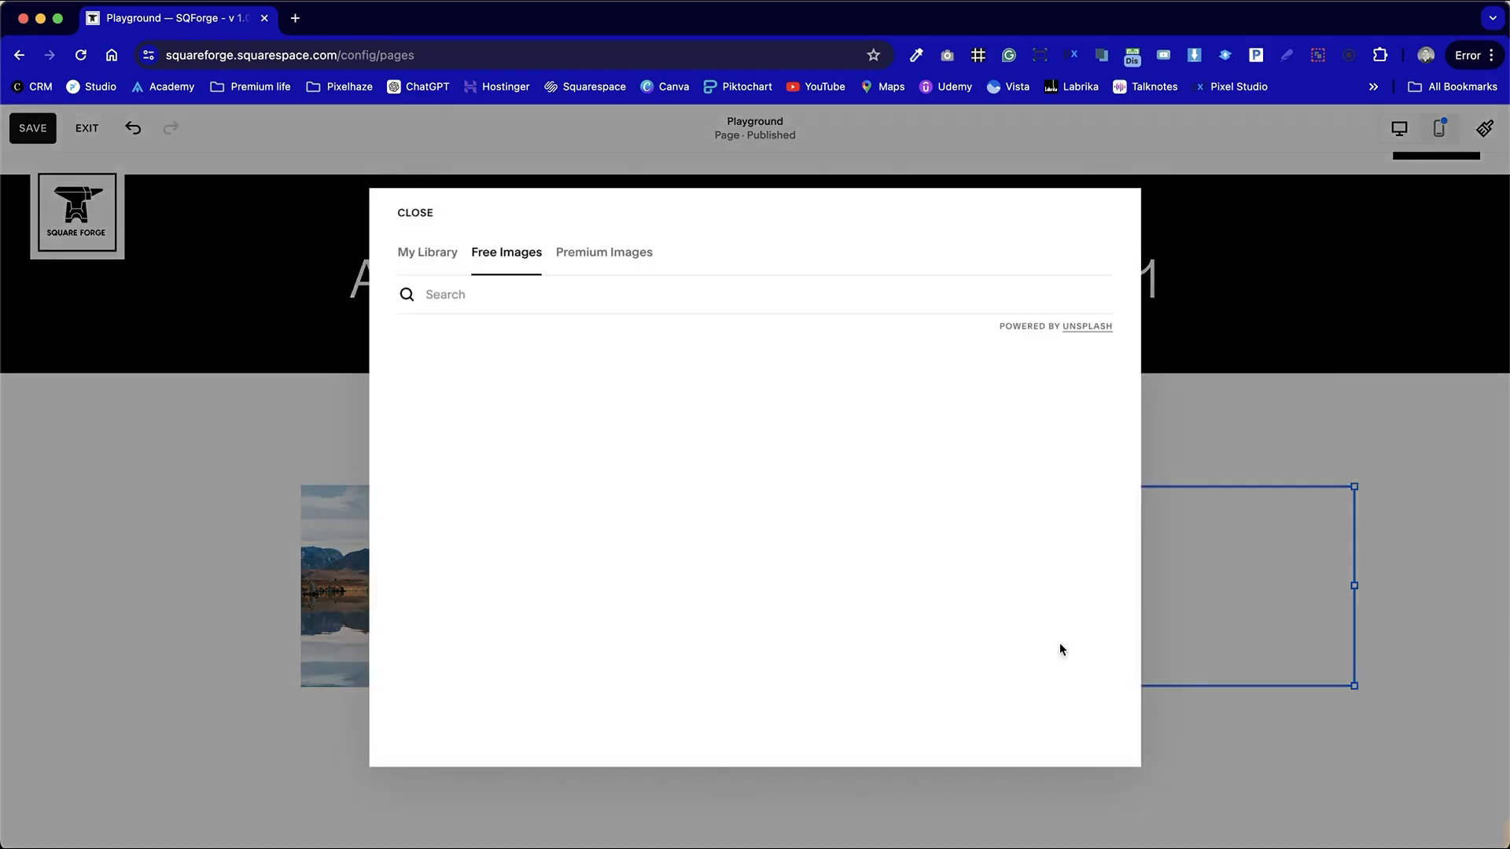
{"action": "scroll", "coordinate": [703, 600], "scroll_direction": "down", "scroll_amount": 3}
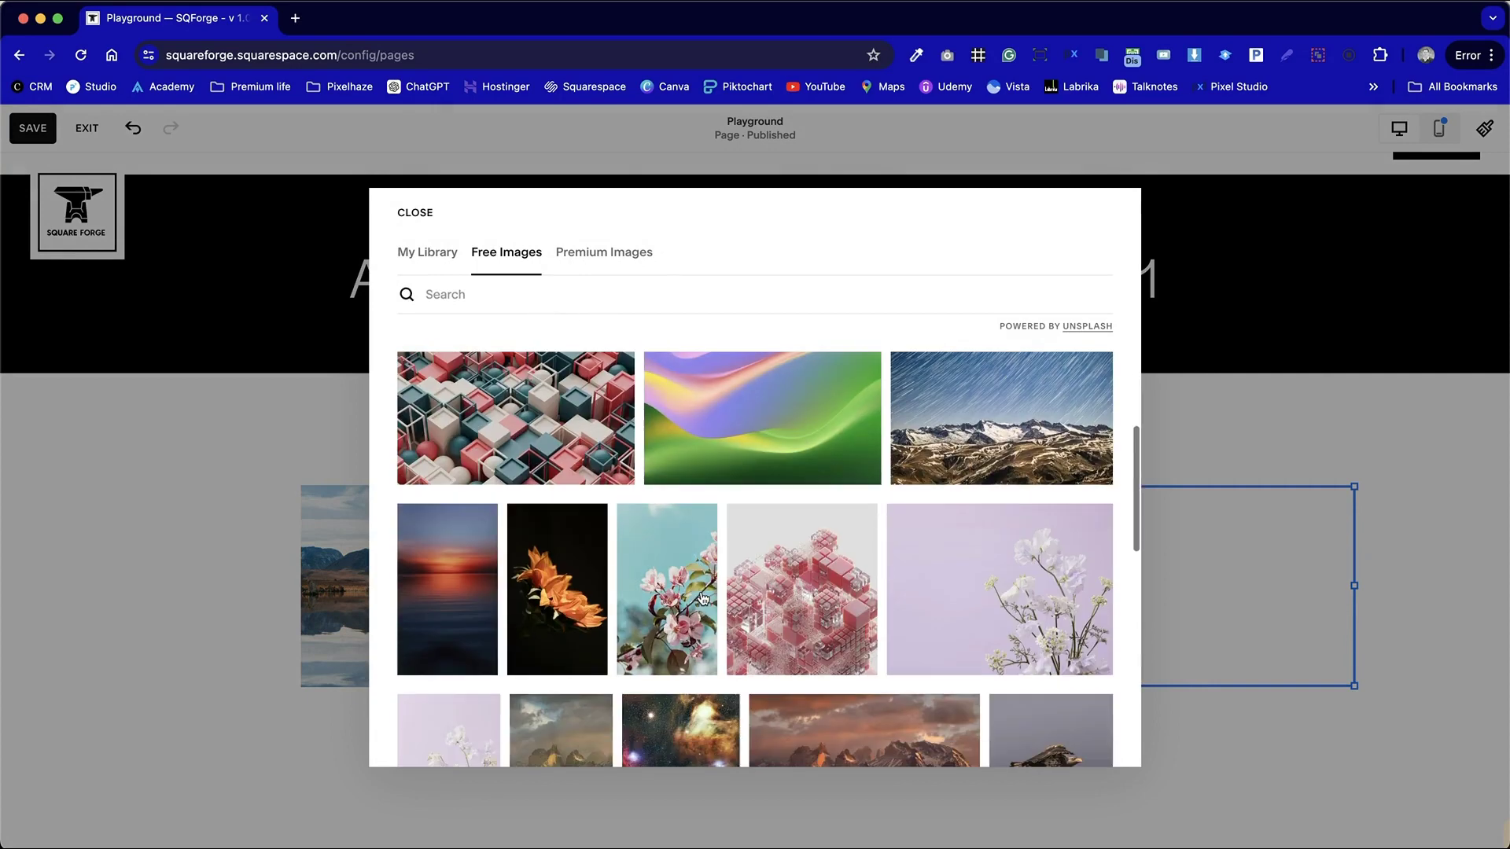
{"action": "scroll", "coordinate": [702, 599], "scroll_direction": "up", "scroll_amount": 2}
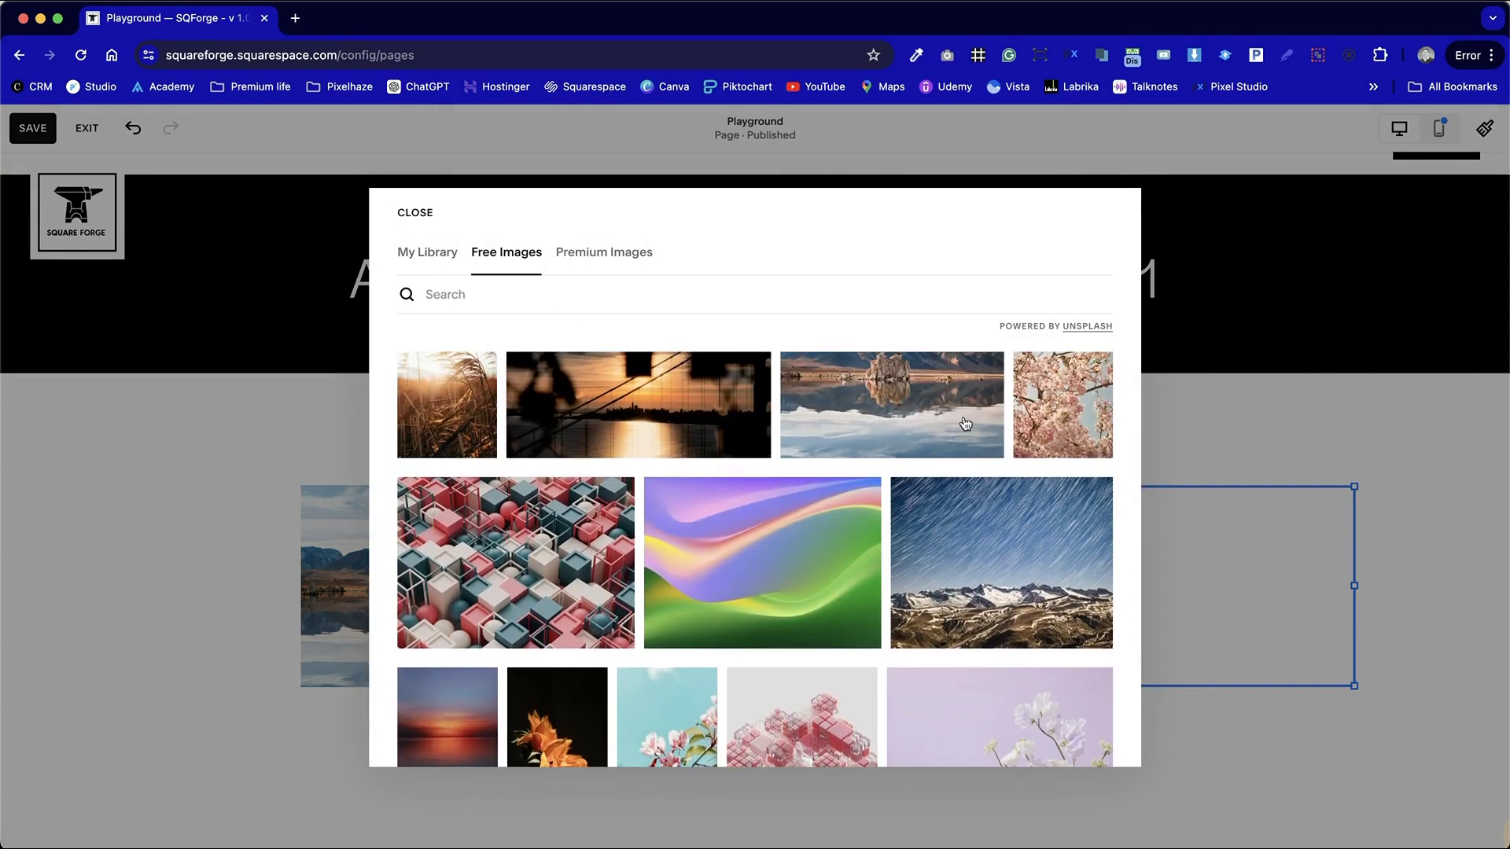
{"action": "scroll", "coordinate": [966, 425], "scroll_direction": "down", "scroll_amount": 6}
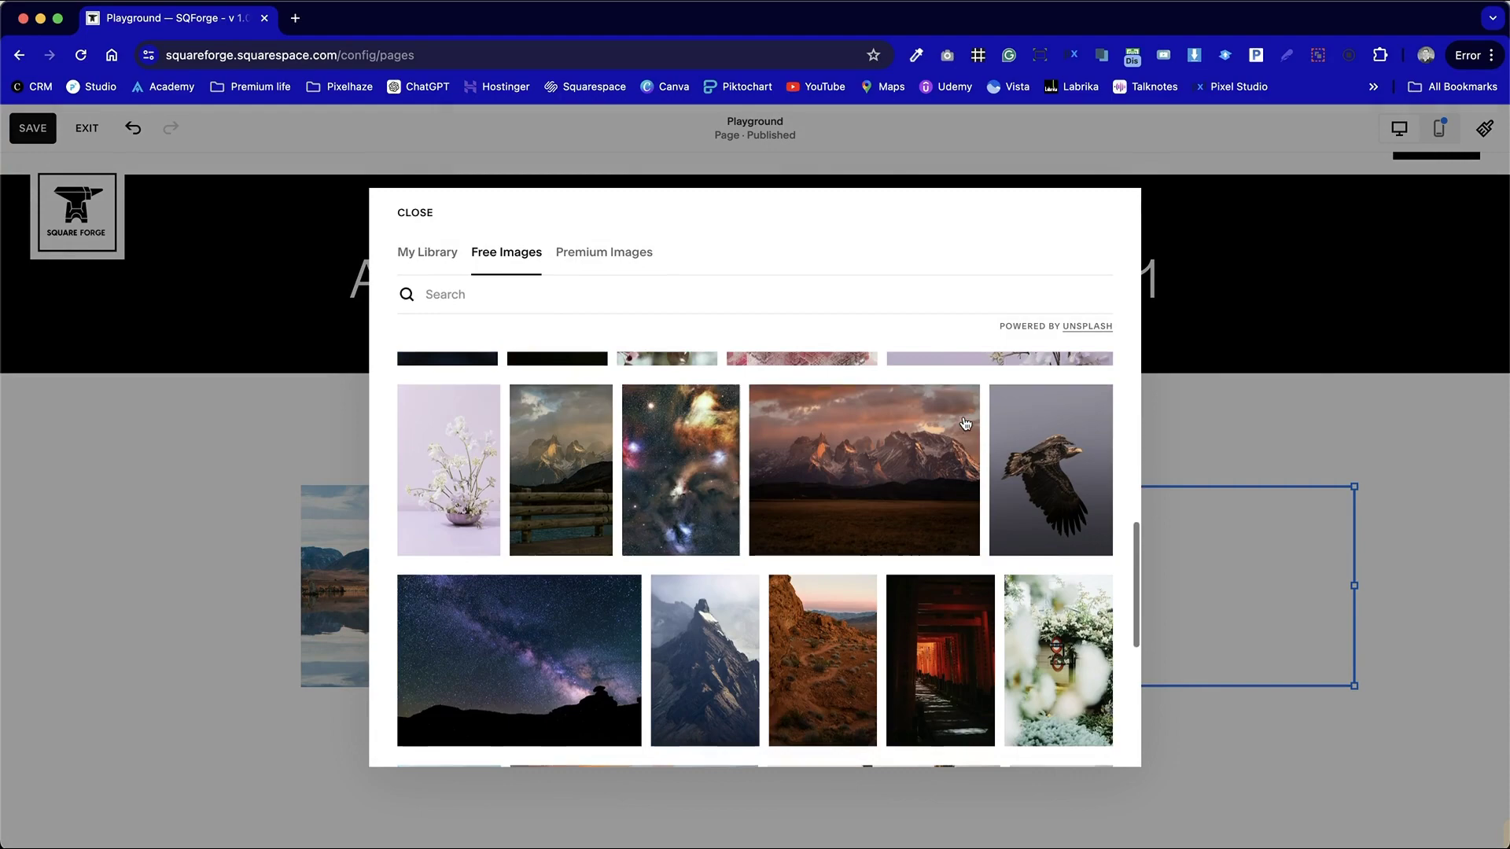
{"action": "left_click", "coordinate": [873, 428]}
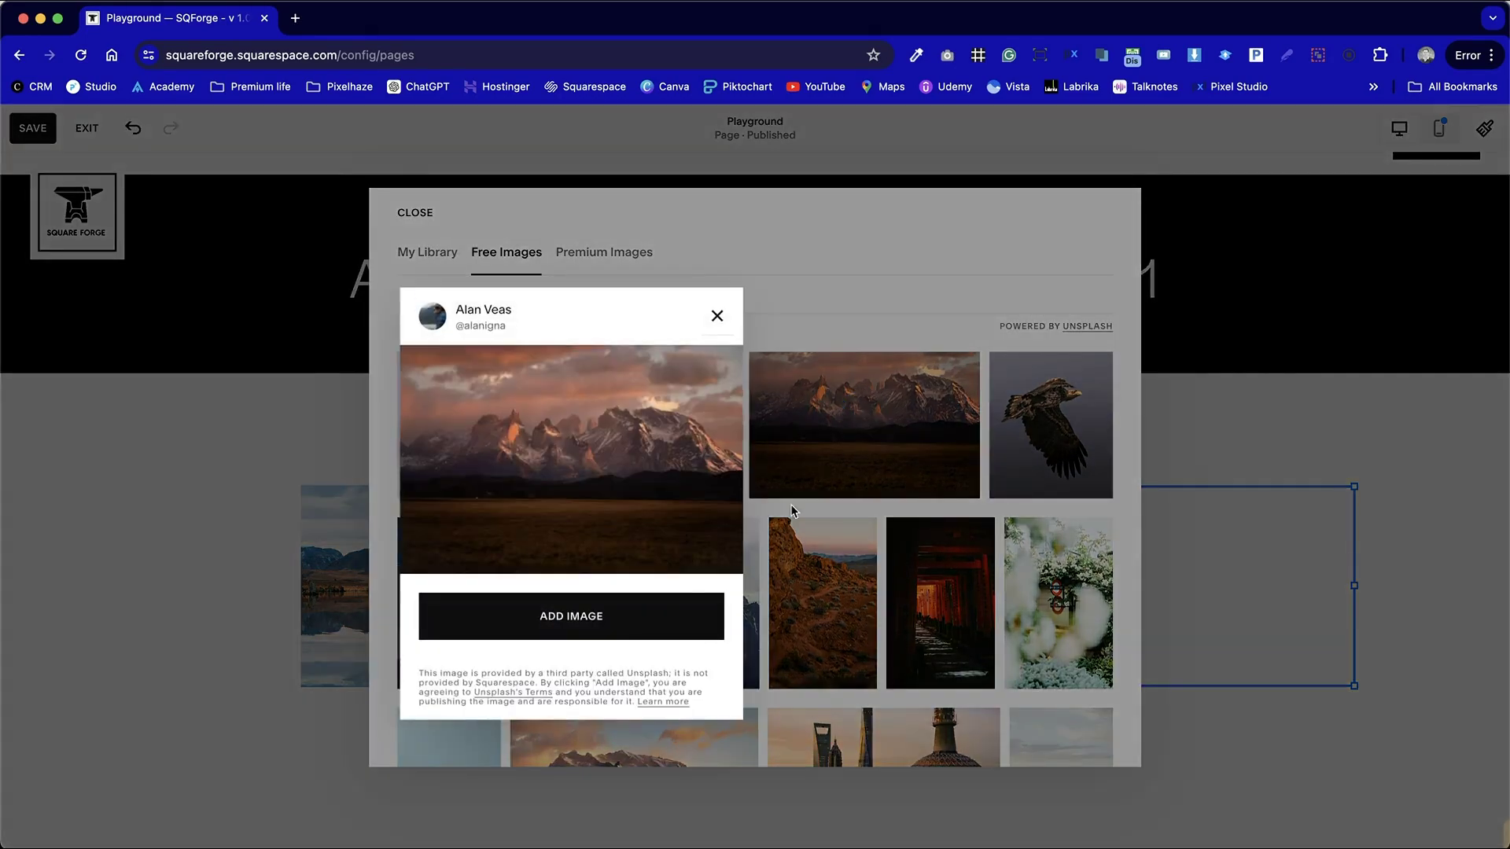
{"action": "left_click", "coordinate": [635, 626]}
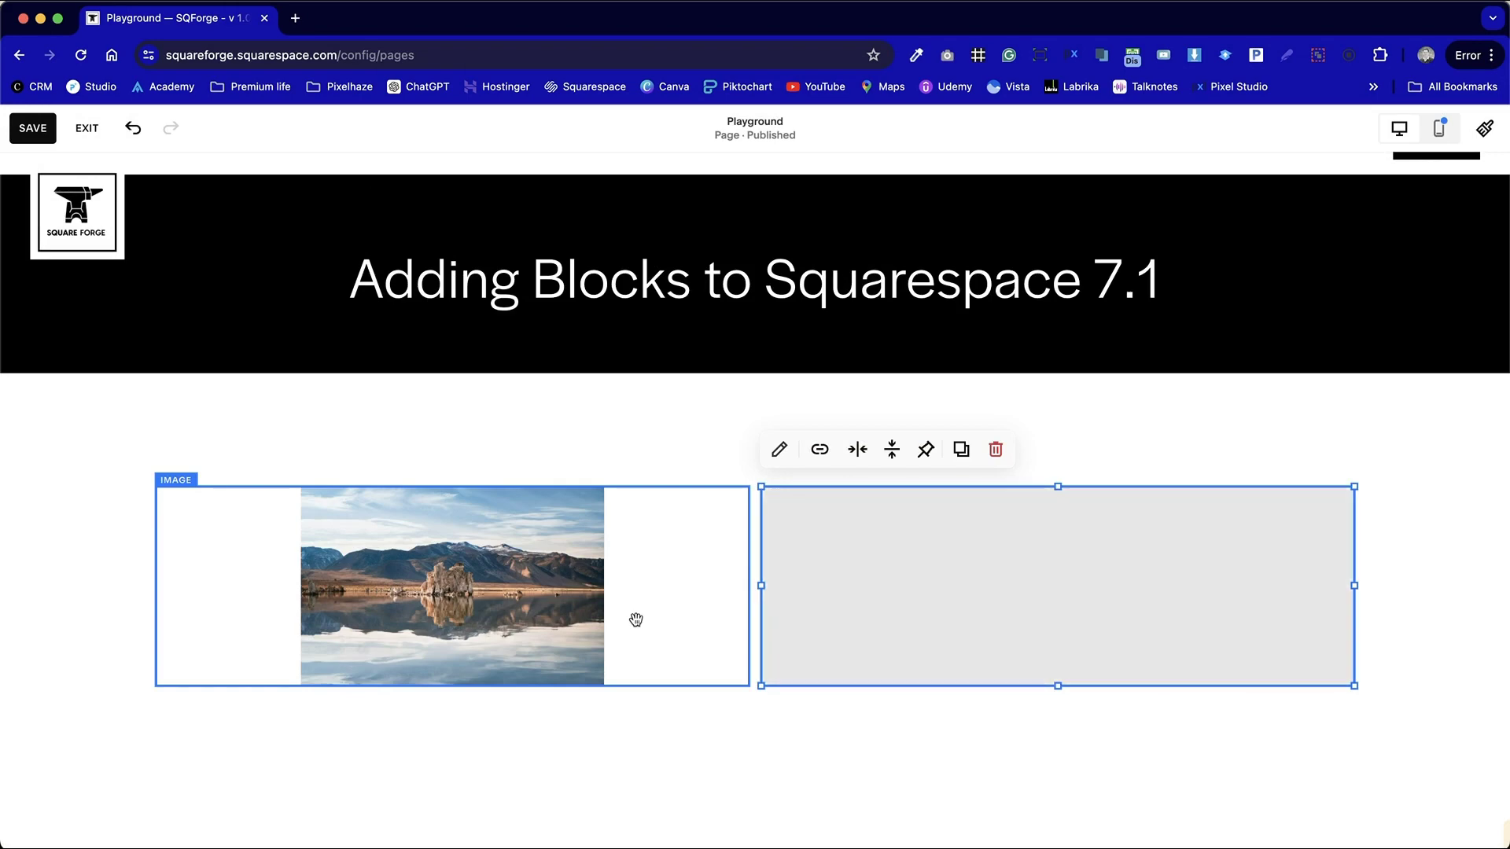
Step: Align the lake photo to the right of its image block
{"action": "left_click", "coordinate": [793, 736]}
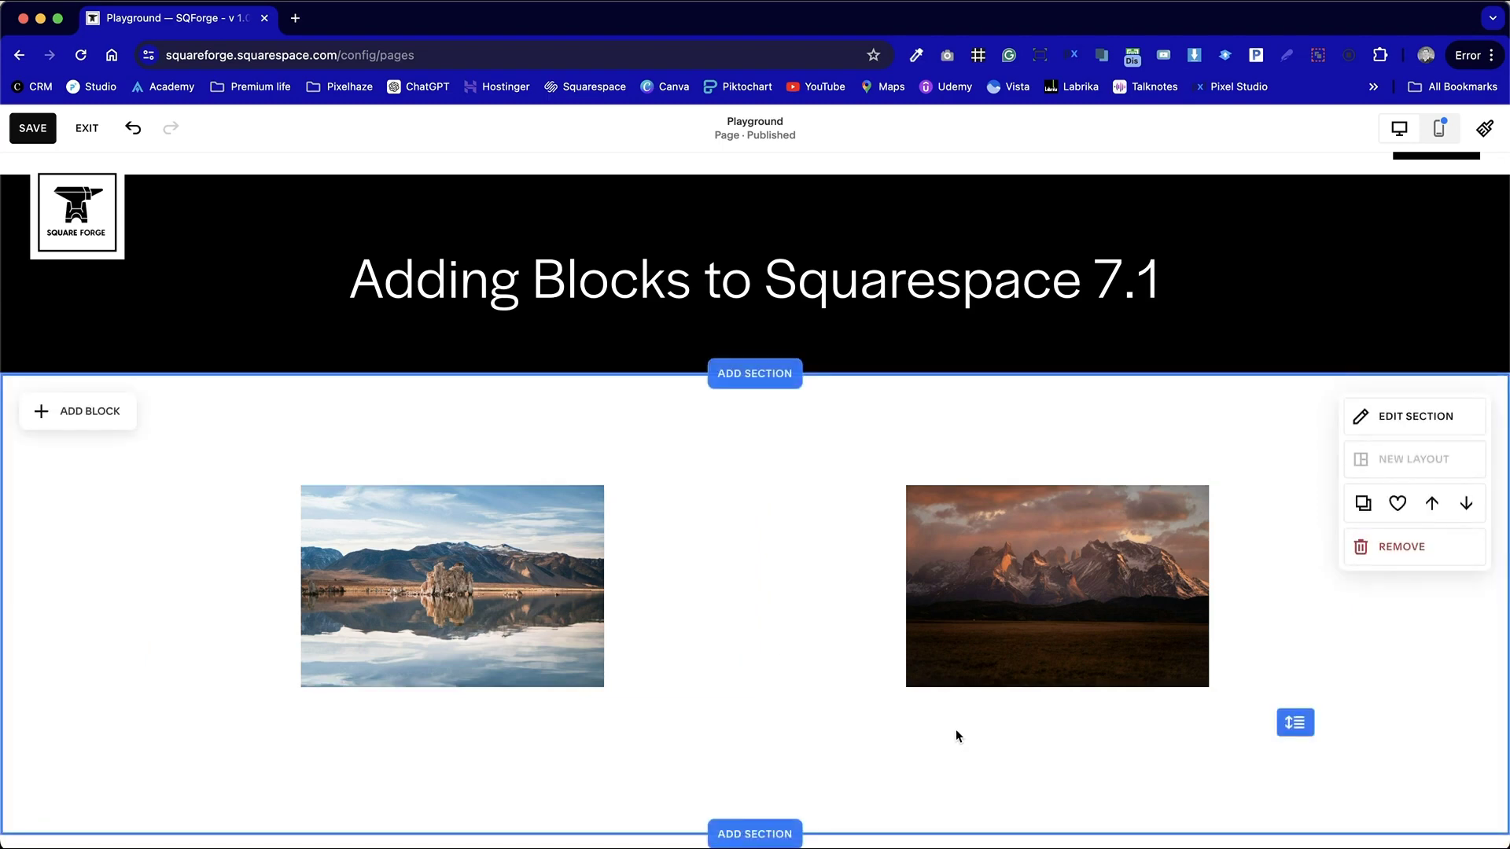
{"action": "left_click", "coordinate": [642, 600]}
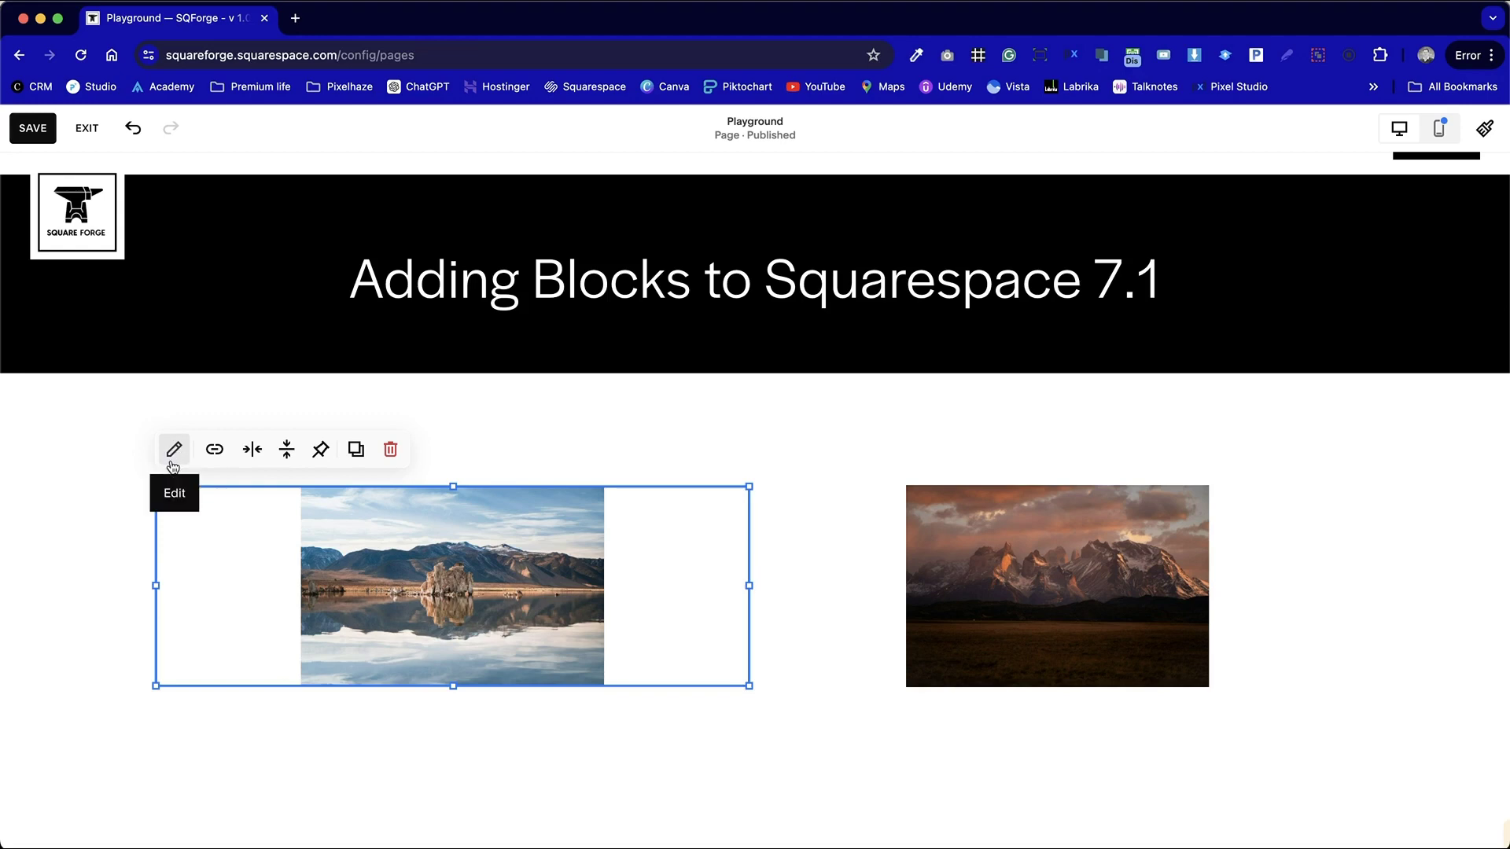
{"action": "left_click", "coordinate": [214, 450]}
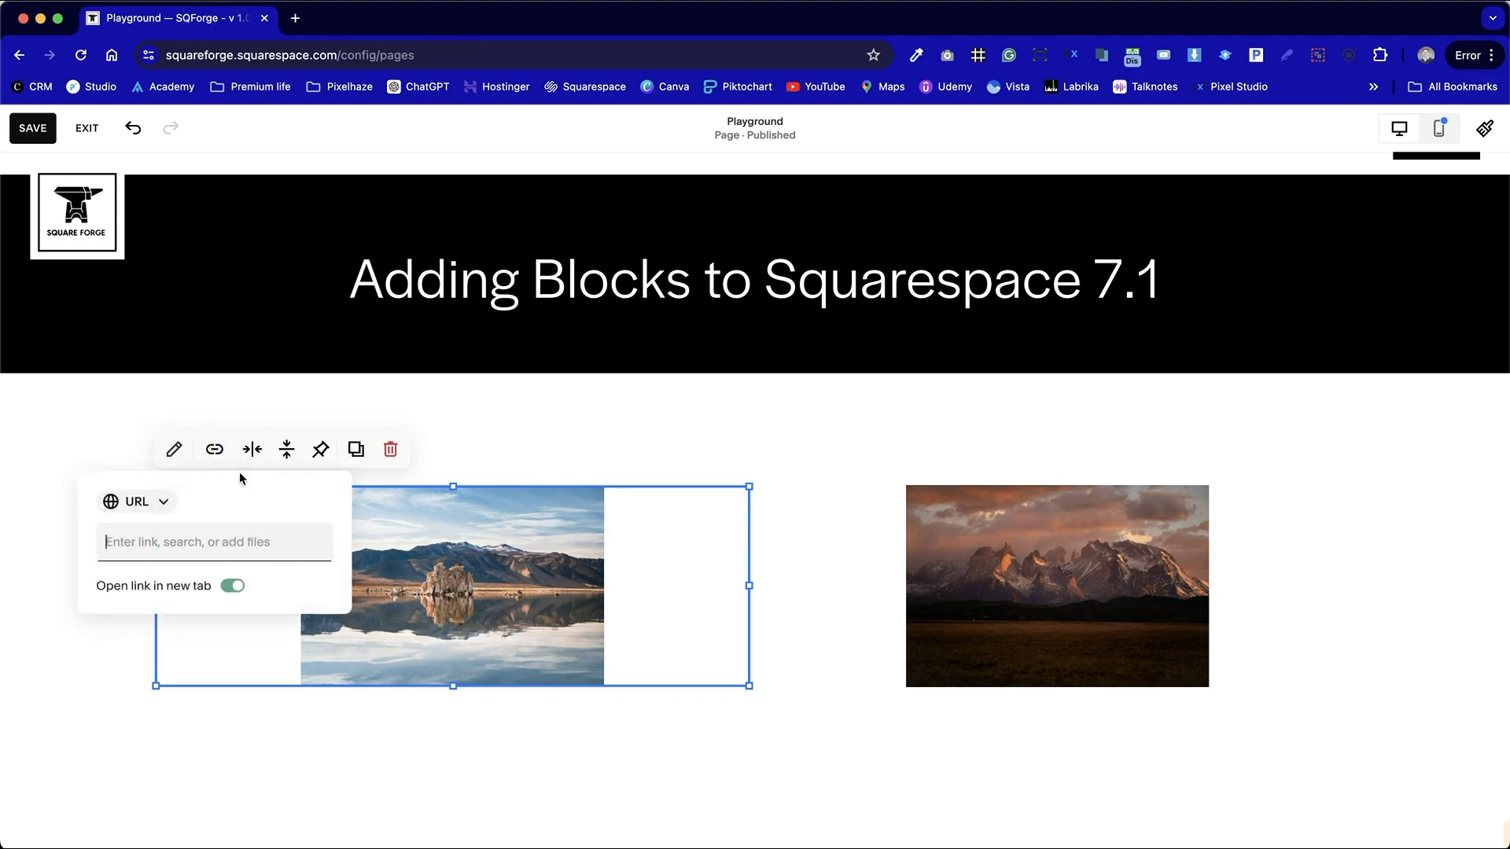
{"action": "left_click", "coordinate": [523, 442]}
{"action": "left_click", "coordinate": [340, 502]}
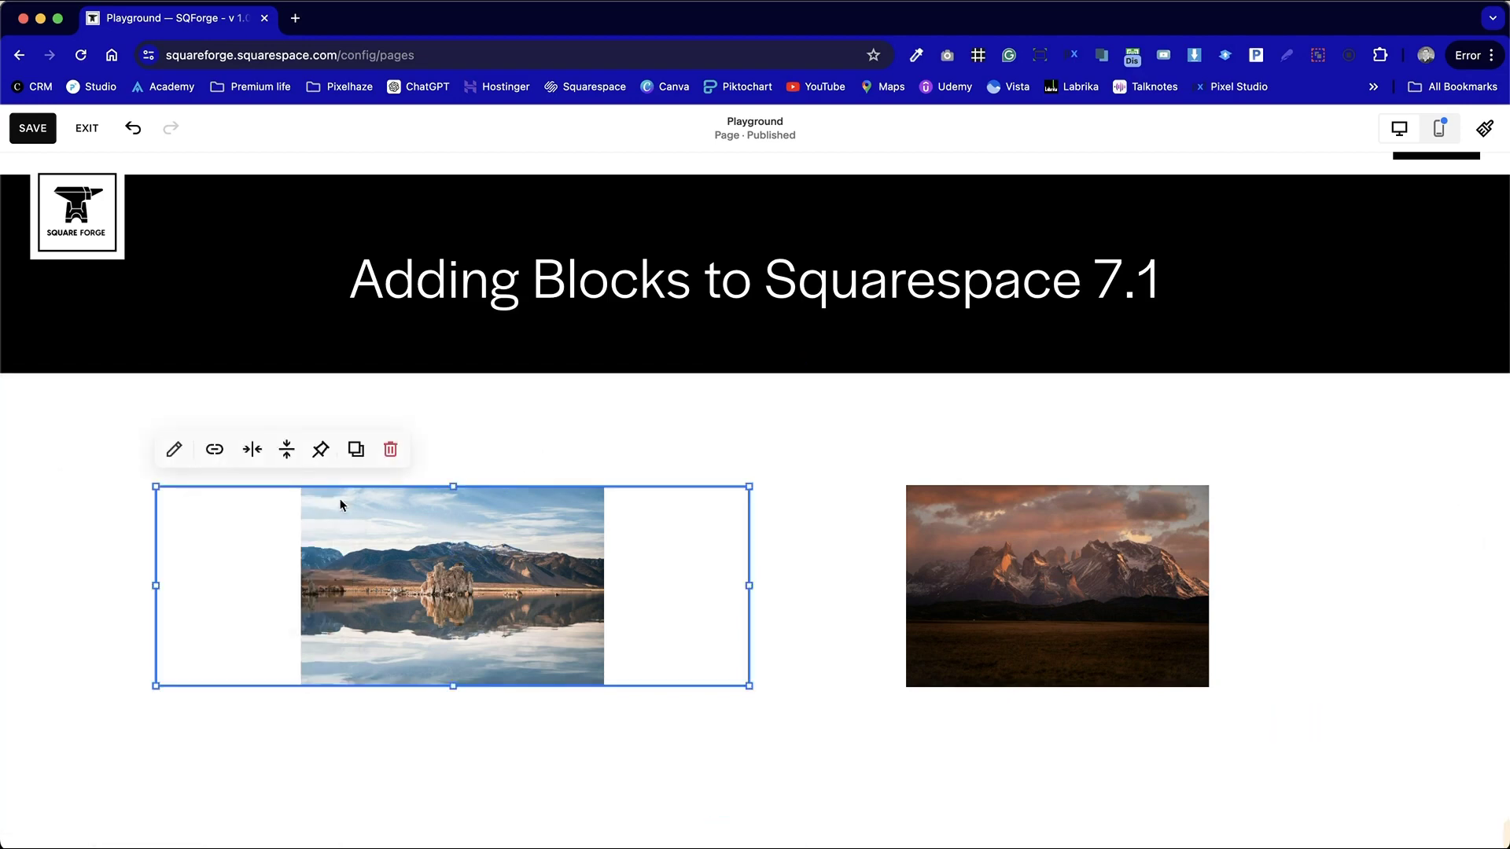
{"action": "left_click", "coordinate": [254, 449]}
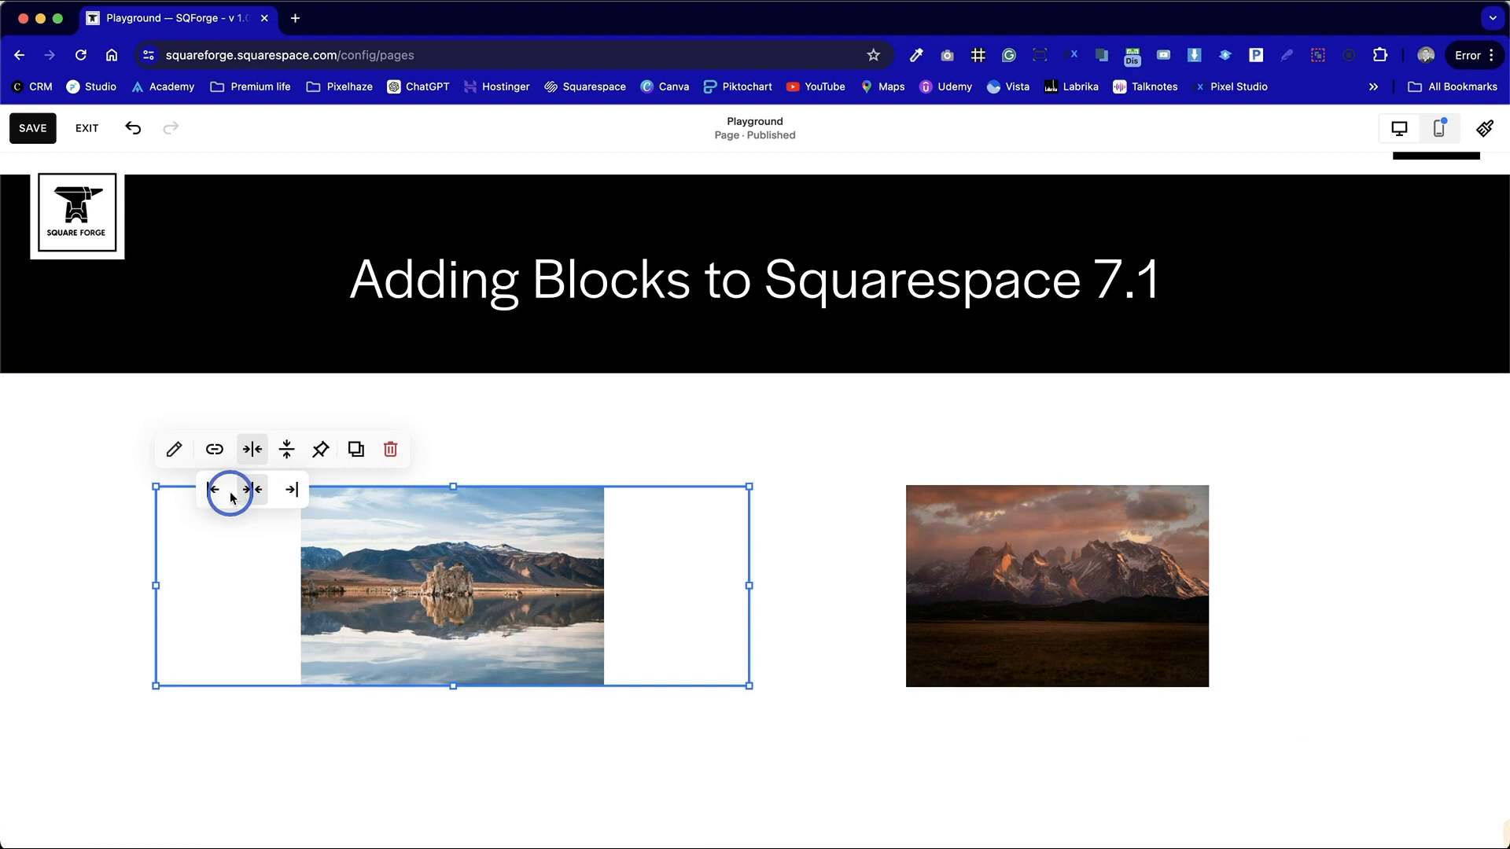
{"action": "left_click", "coordinate": [222, 492]}
{"action": "left_click", "coordinate": [288, 491]}
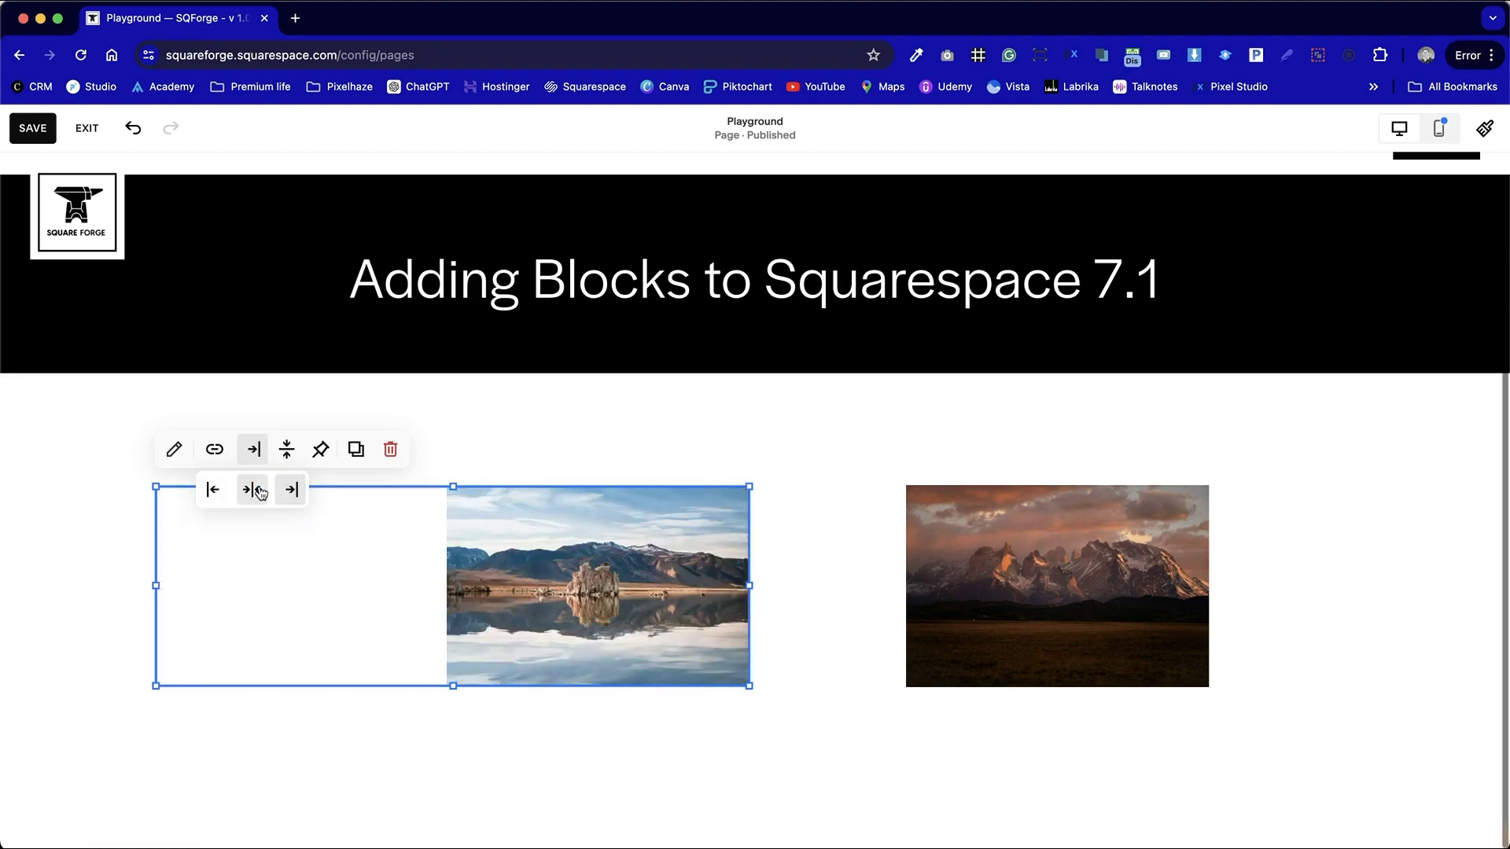
Step: Align the mountain photo to the left of its image block
{"action": "left_click", "coordinate": [918, 567]}
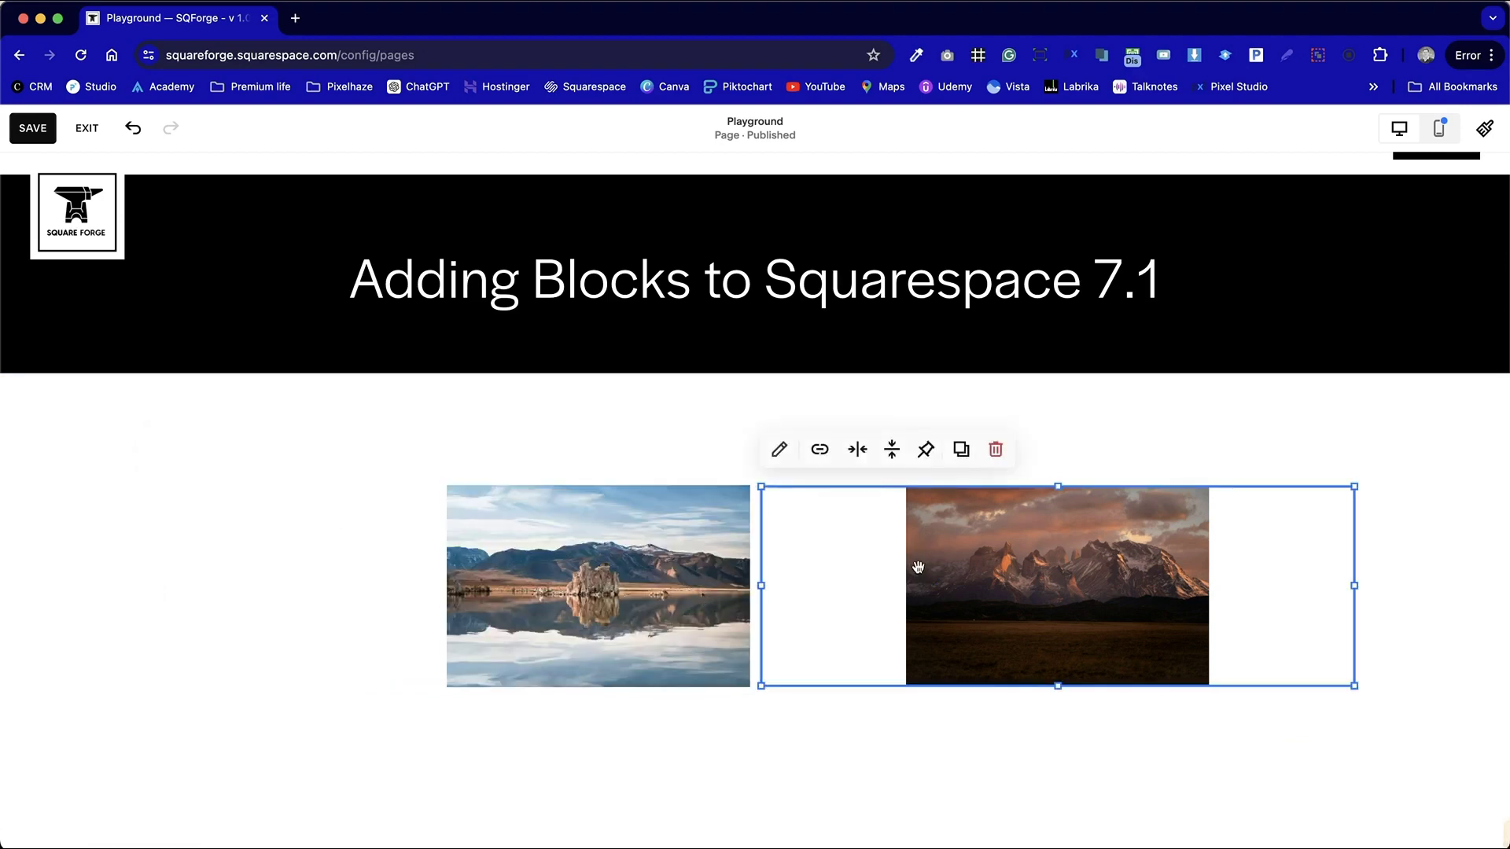
{"action": "left_click", "coordinate": [866, 454]}
{"action": "left_click", "coordinate": [818, 489]}
{"action": "left_click", "coordinate": [782, 732]}
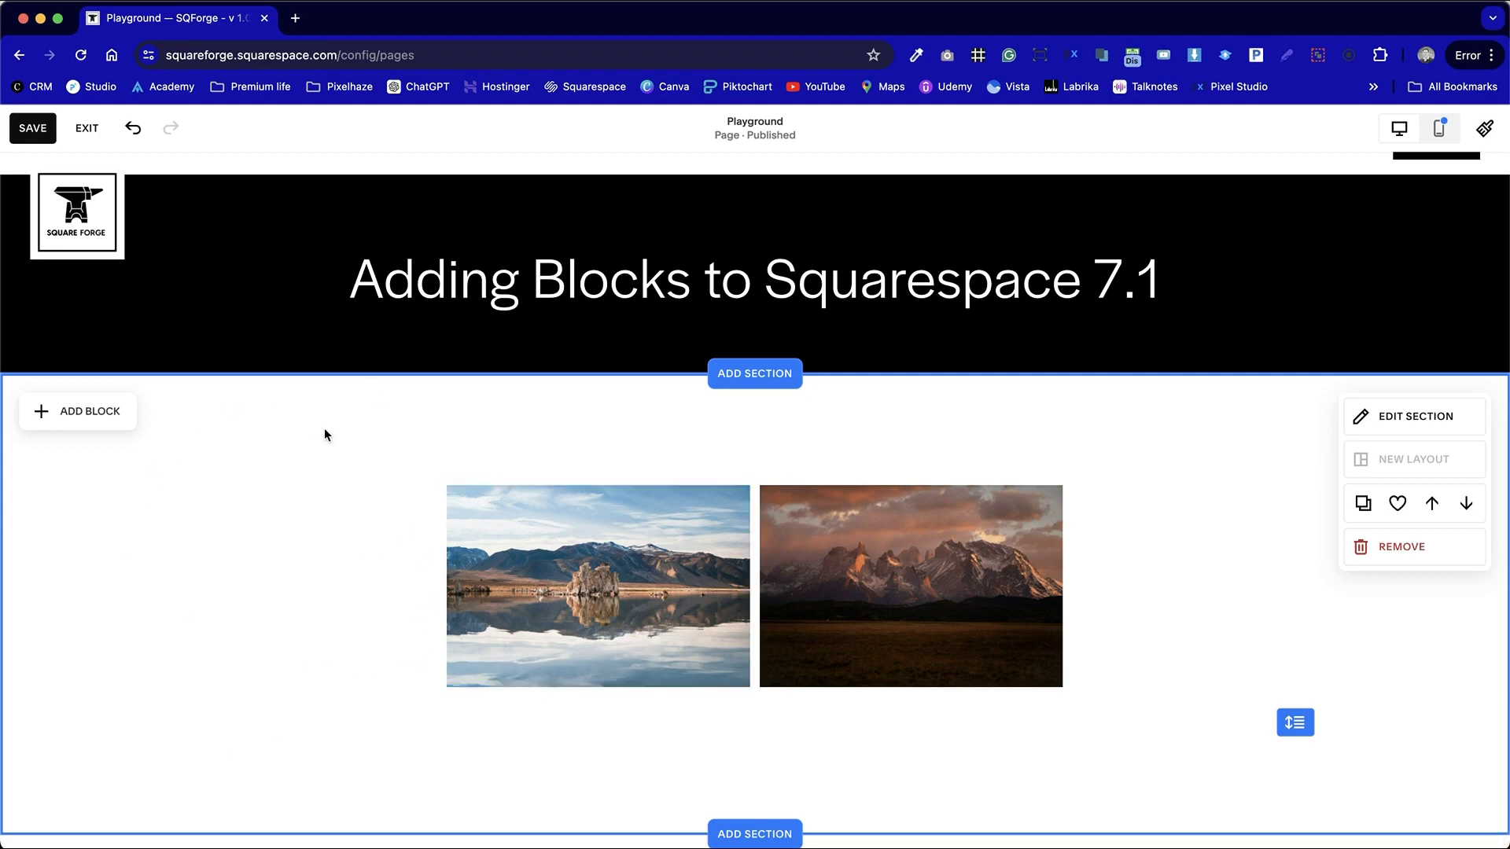
Step: Pin the lake image to the top, after briefly trying the middle
{"action": "double_click", "coordinate": [508, 596]}
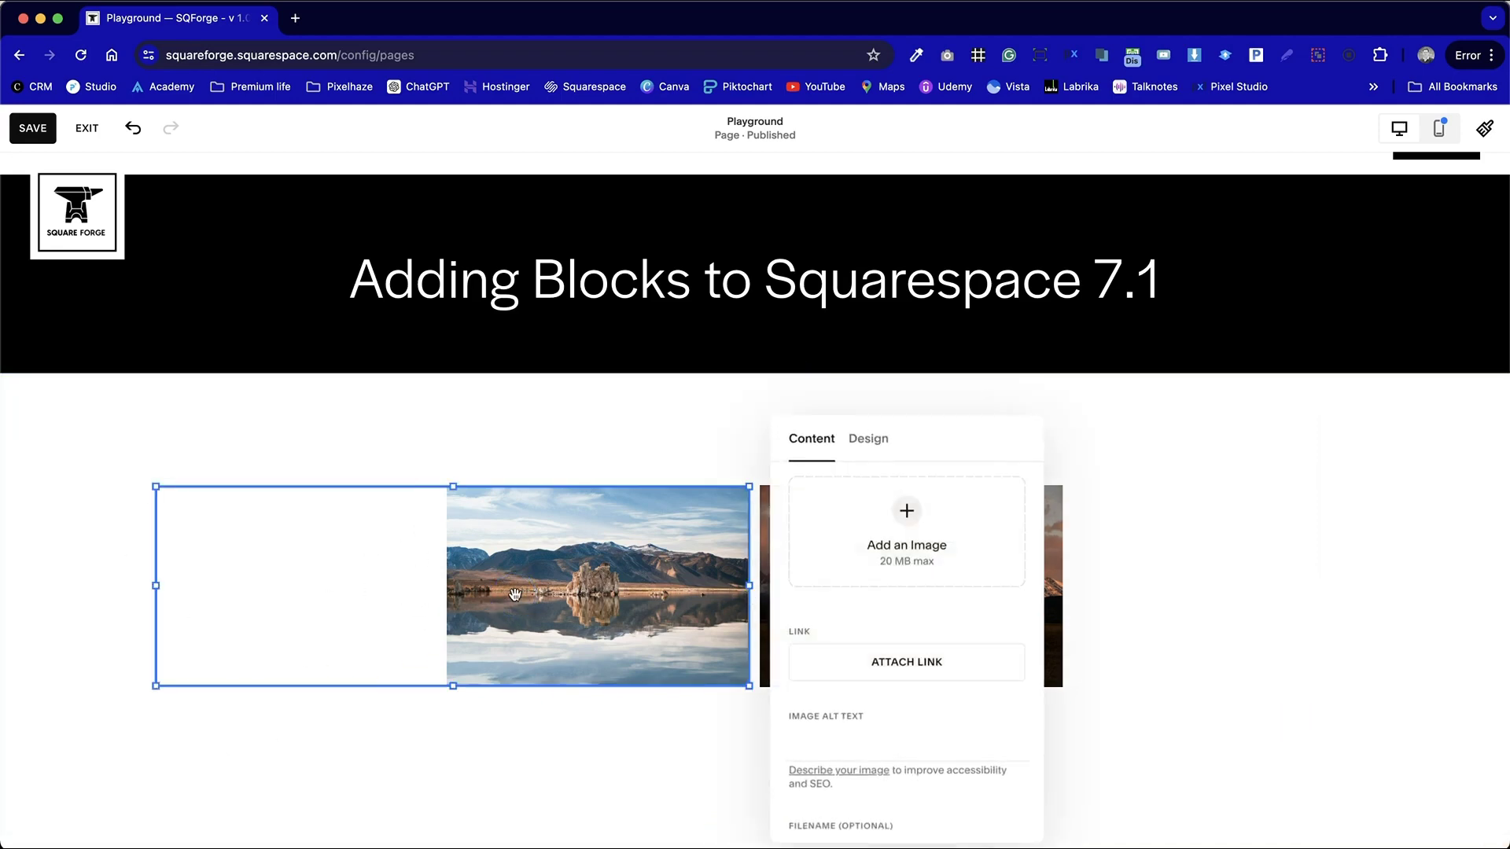
{"action": "left_click", "coordinate": [513, 594]}
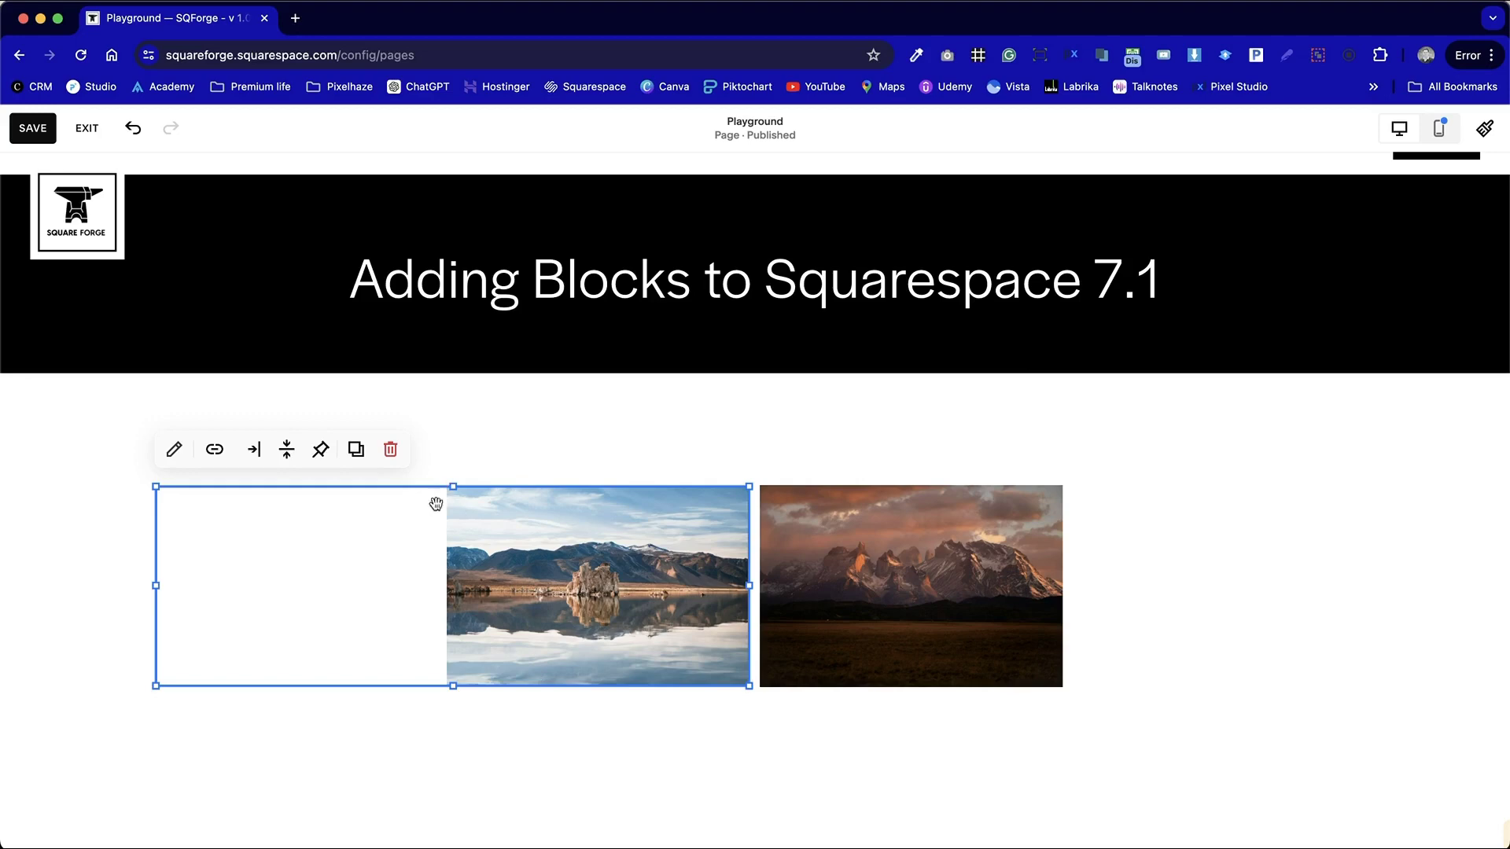
{"action": "left_click", "coordinate": [320, 450]}
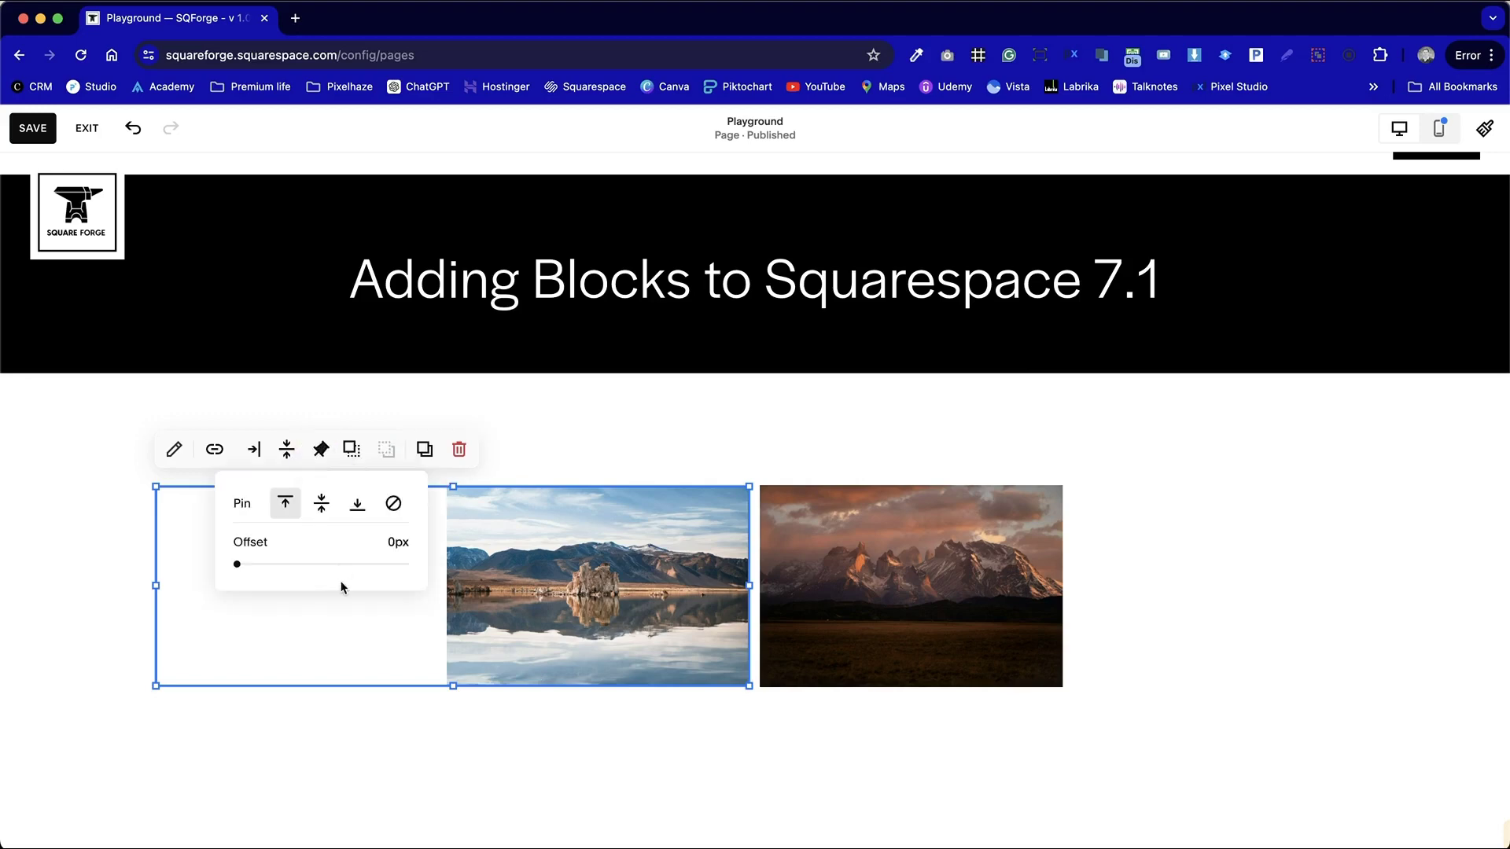
{"action": "left_click", "coordinate": [322, 507]}
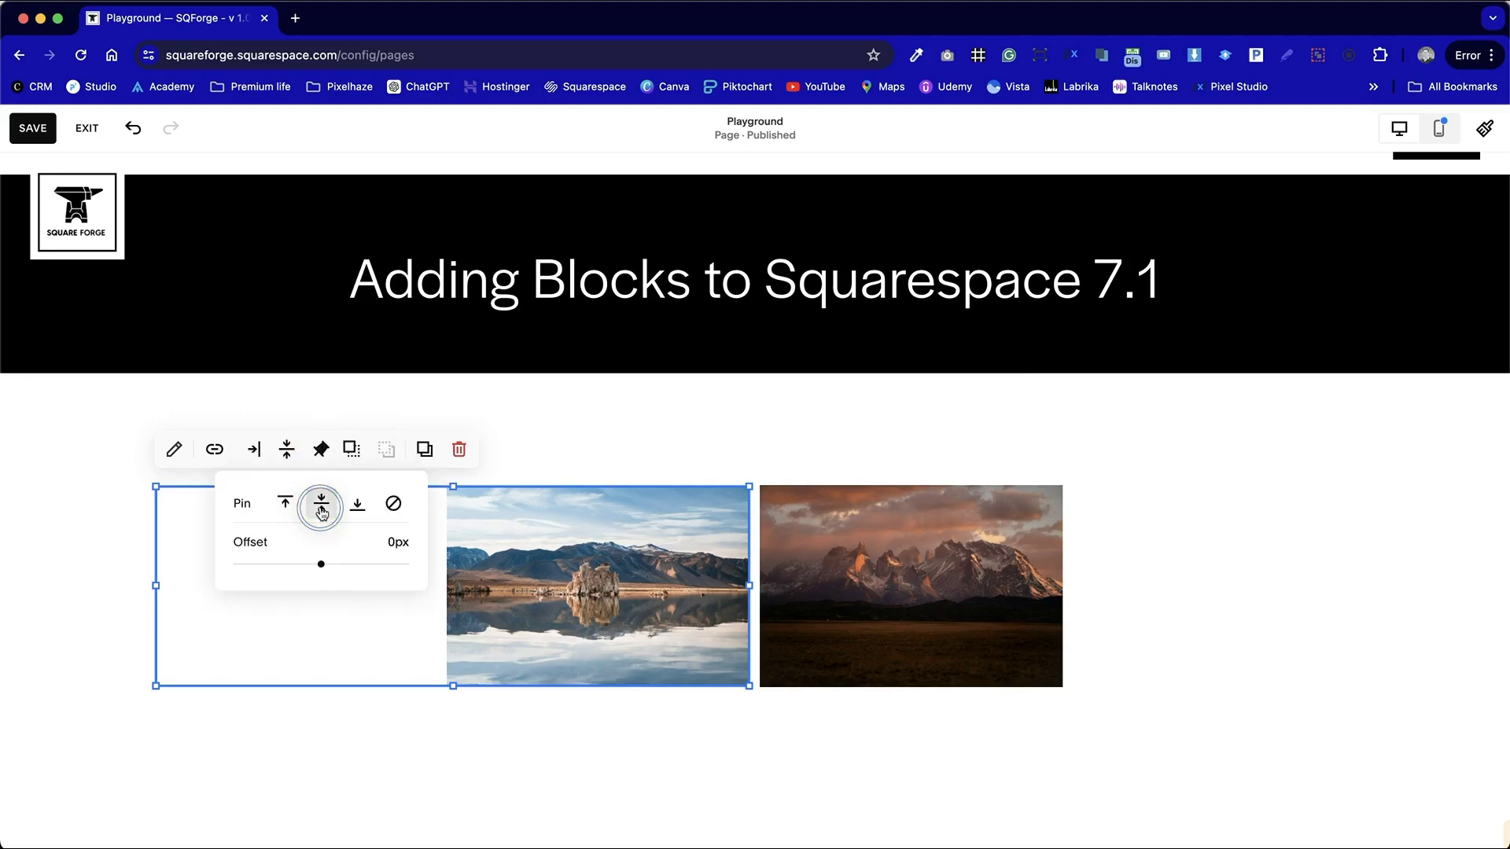
{"action": "left_click", "coordinate": [351, 736]}
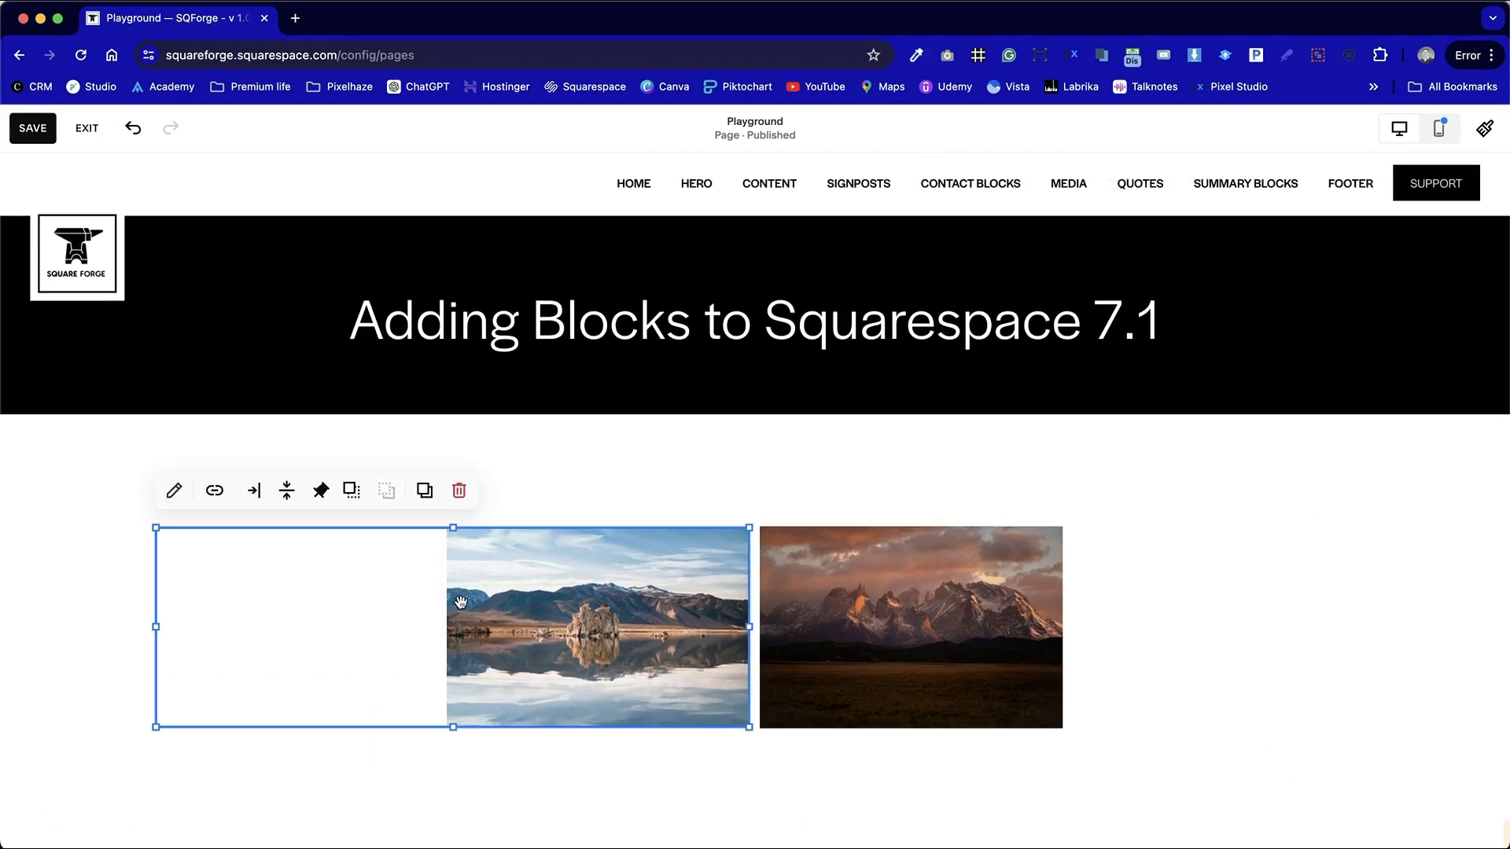
{"action": "left_click", "coordinate": [321, 490]}
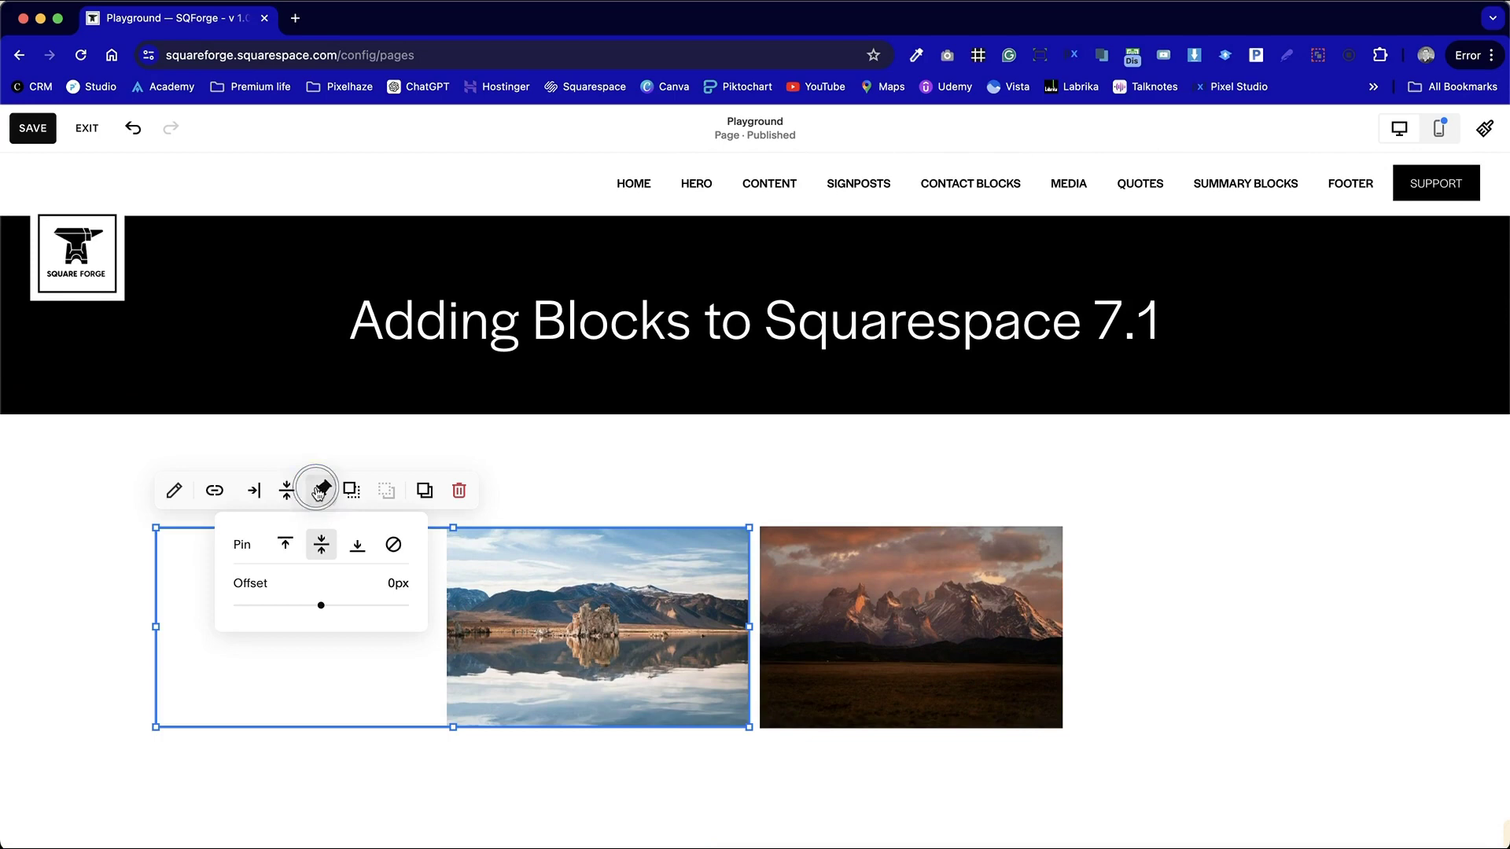
{"action": "left_click", "coordinate": [299, 551]}
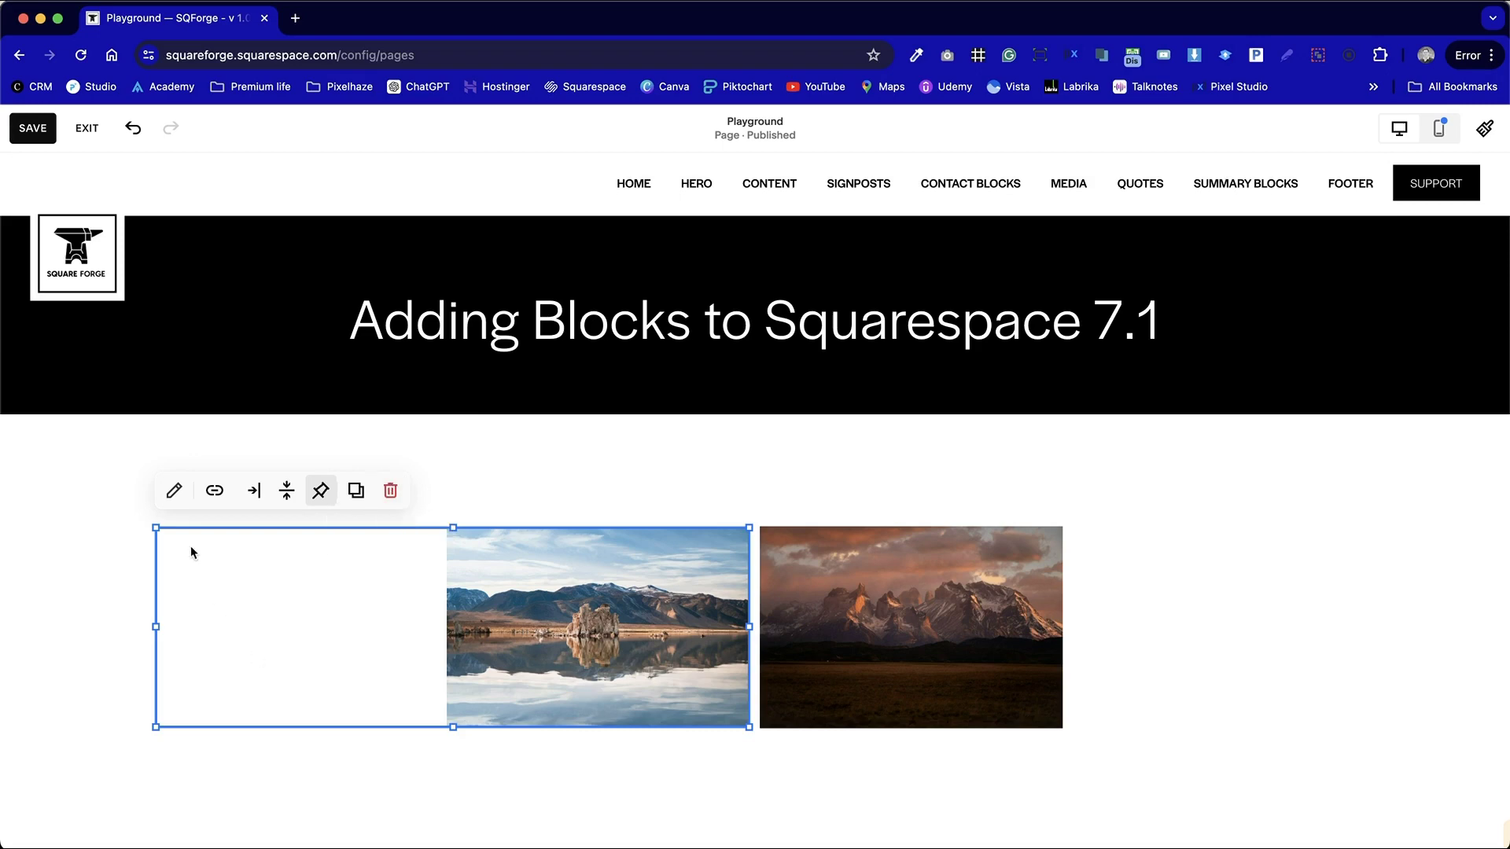
Step: Shift the lake photo's focal point and give it the alt text 'landscape'
{"action": "left_click", "coordinate": [176, 494]}
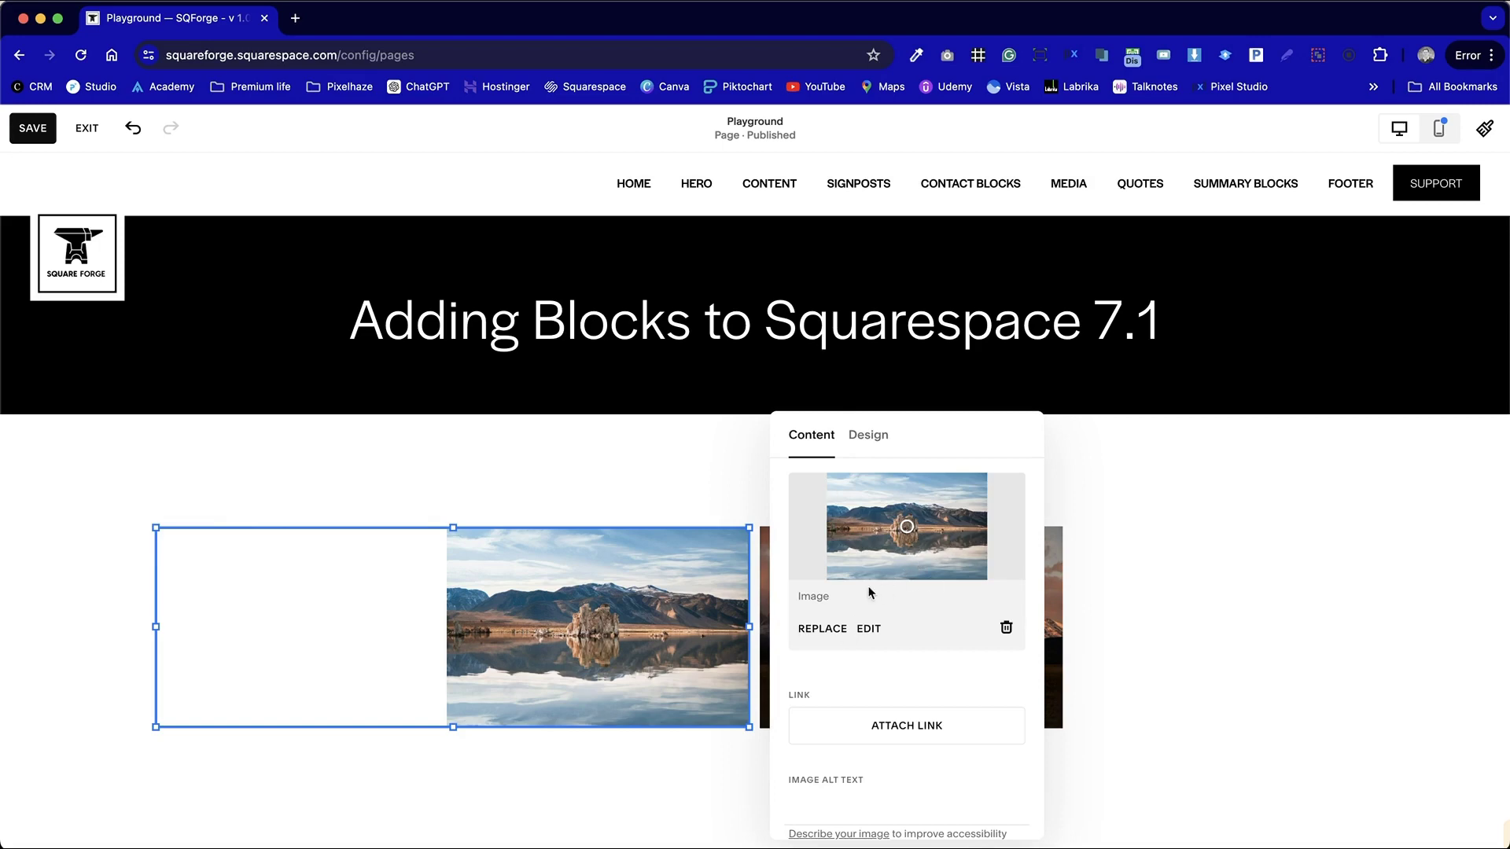
{"action": "left_click_drag", "start_coordinate": [947, 531], "coordinate": [906, 526]}
{"action": "scroll", "coordinate": [833, 637], "scroll_direction": "down", "scroll_amount": 3}
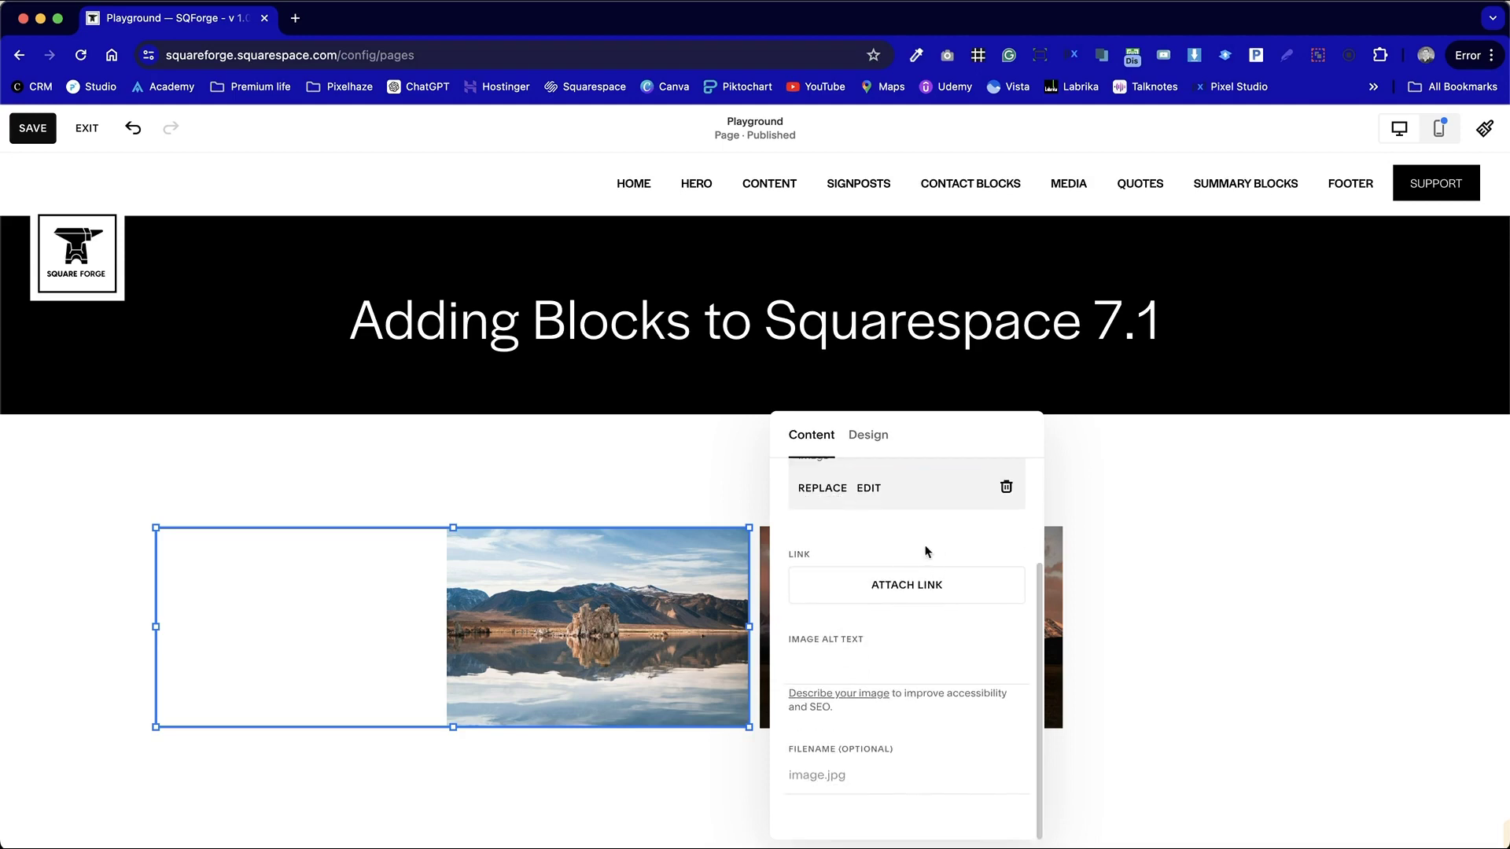
{"action": "left_click", "coordinate": [845, 665]}
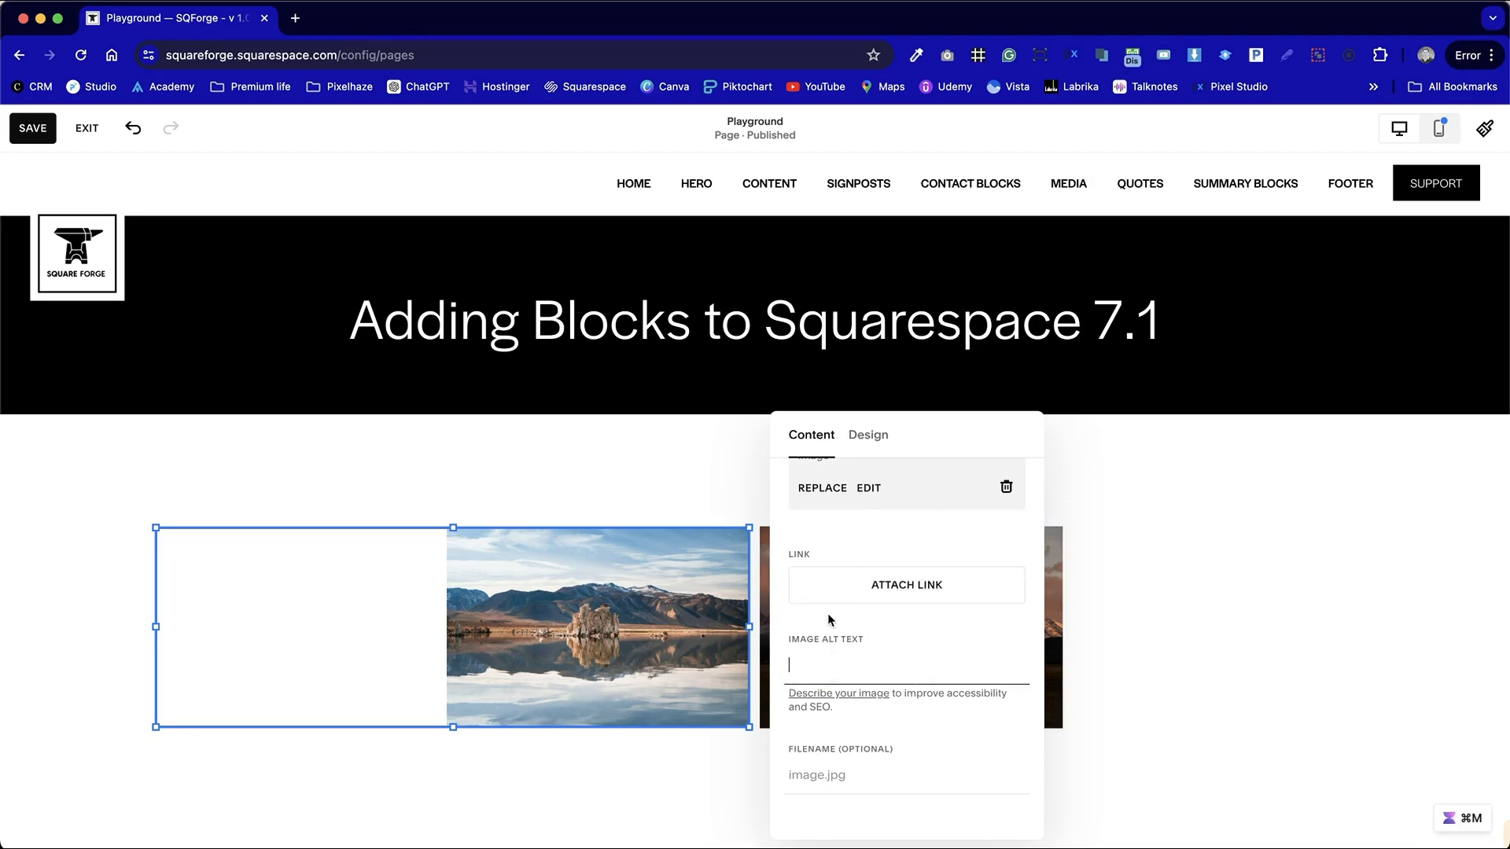
{"action": "type", "text": "landscape"}
{"action": "scroll", "coordinate": [890, 732], "scroll_direction": "up", "scroll_amount": 3}
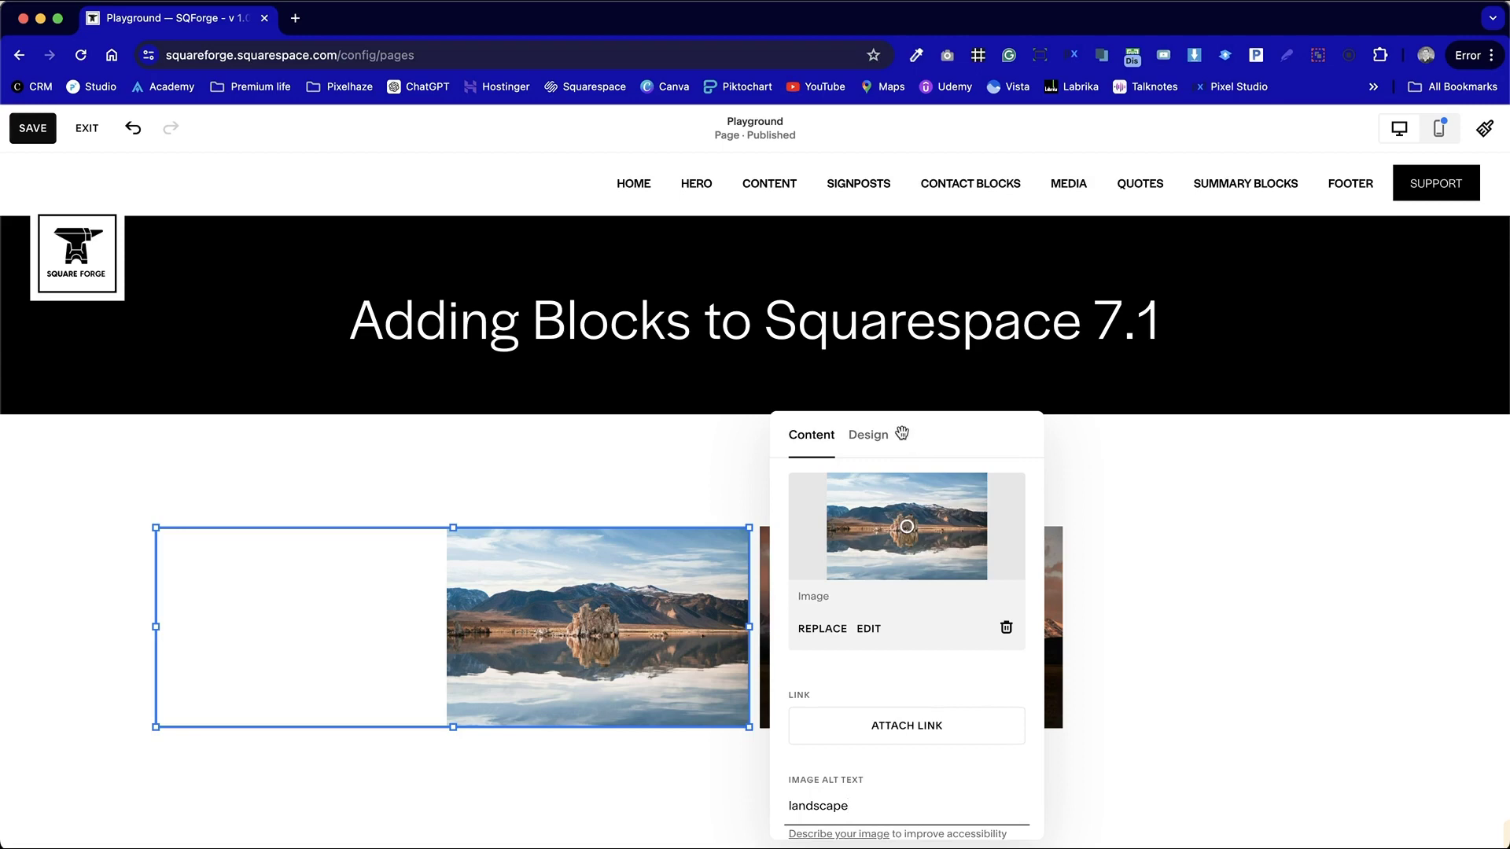
{"action": "left_click", "coordinate": [872, 434]}
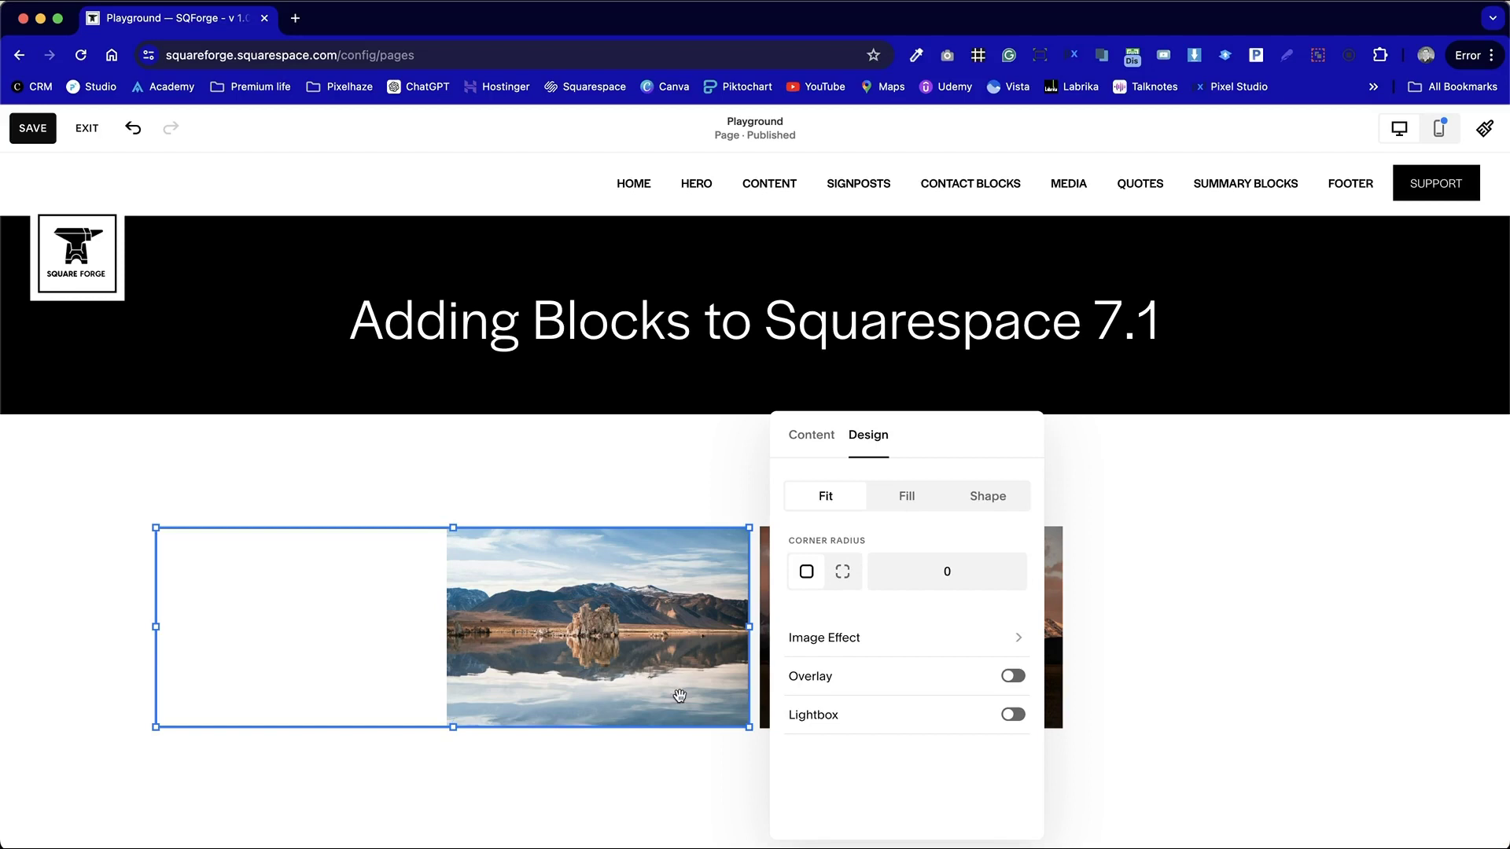
Step: Set the lake photo to Fill its block, after trying the circle crop
{"action": "left_click", "coordinate": [908, 497]}
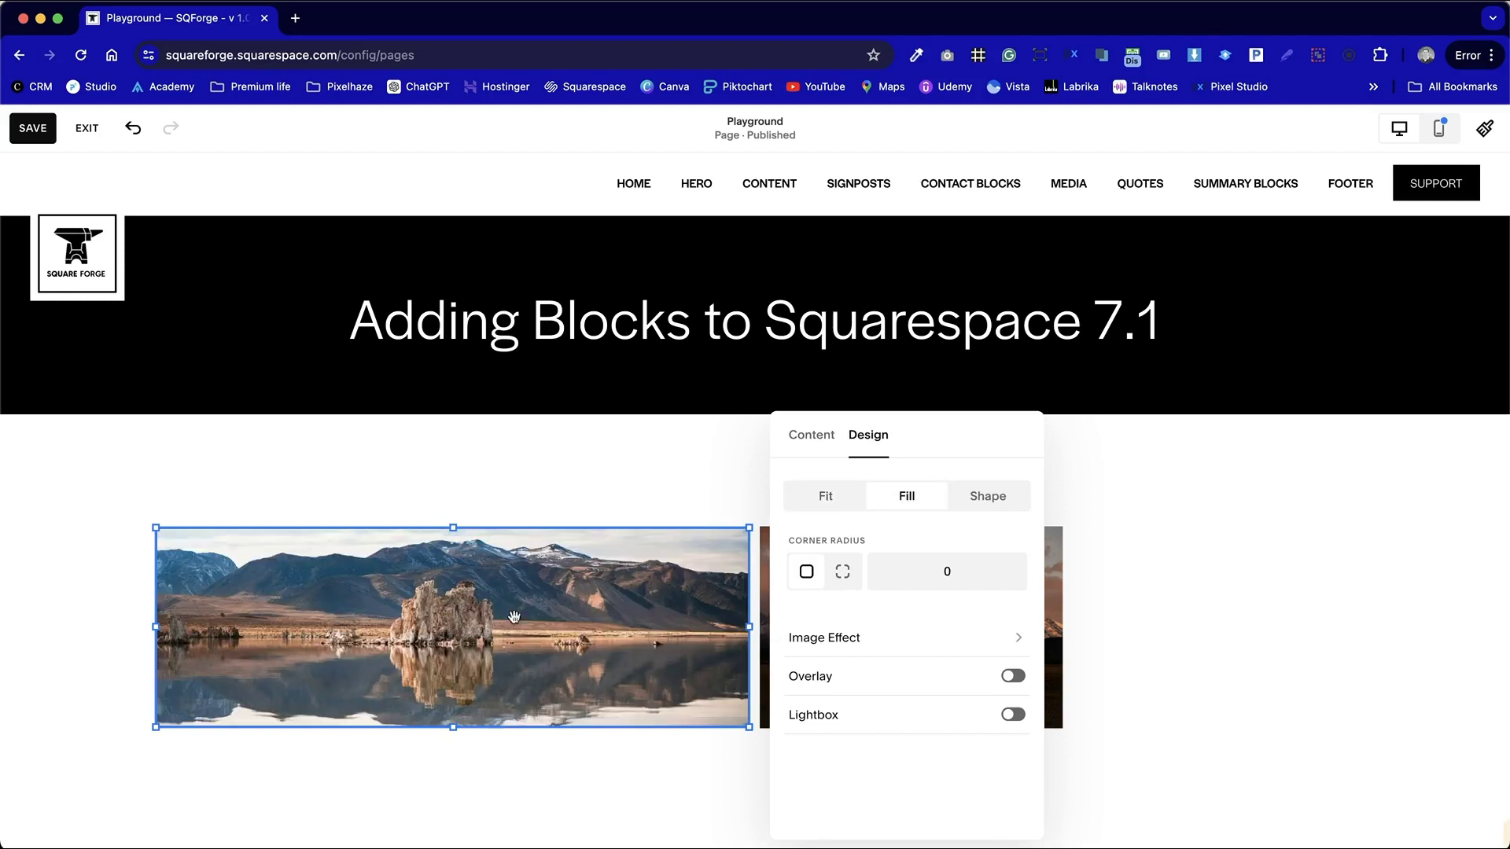
{"action": "left_click", "coordinate": [992, 495]}
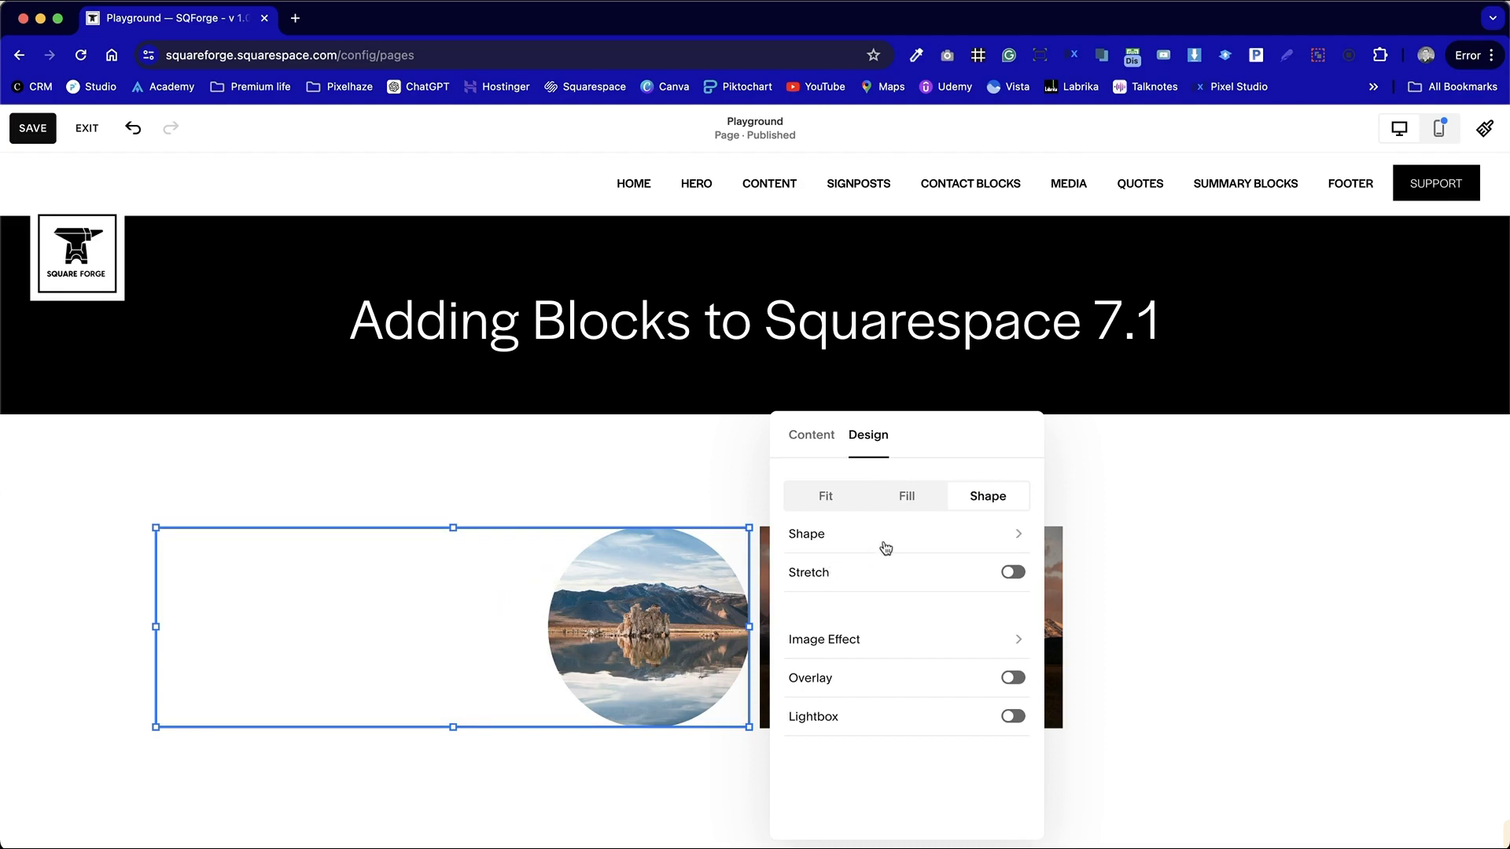
{"action": "left_click", "coordinate": [906, 495]}
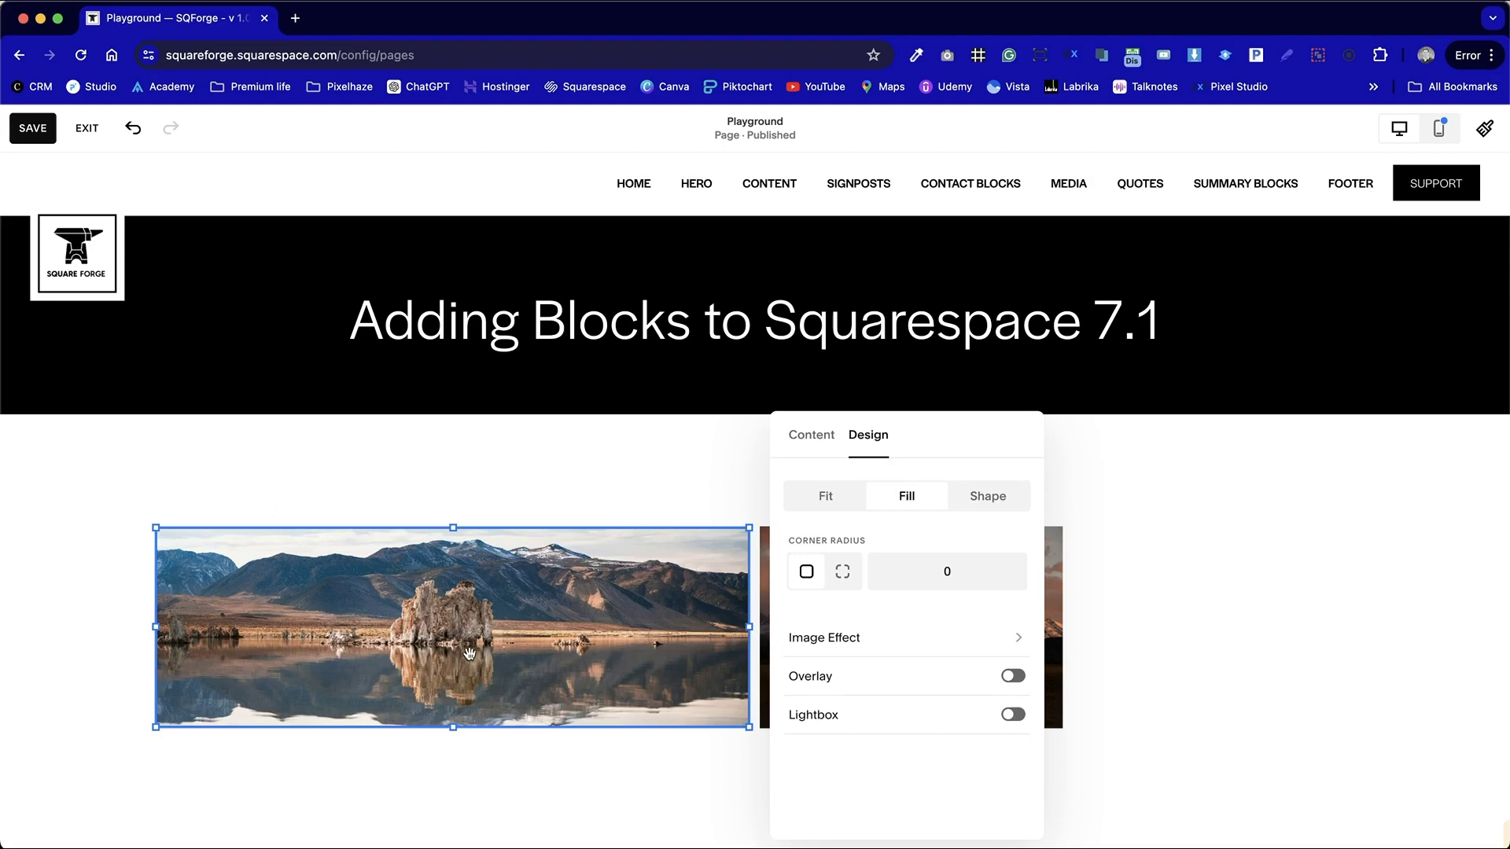
Step: Give the lake photo corner radius 50 with top-right and bottom-right corners set to 0
{"action": "left_click", "coordinate": [842, 572]}
{"action": "left_click", "coordinate": [808, 572]}
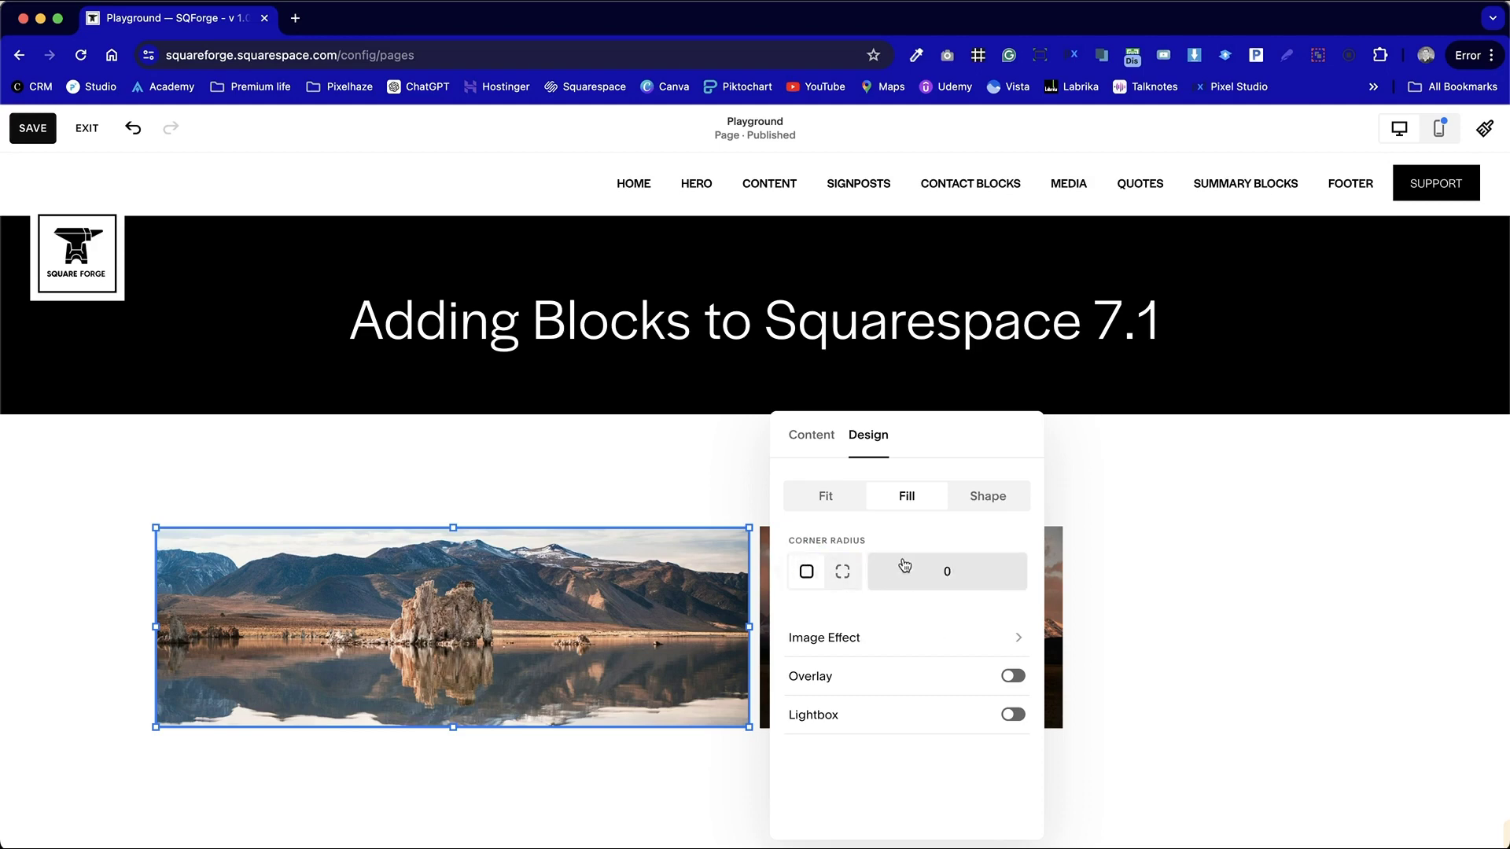
{"action": "left_click", "coordinate": [946, 572]}
{"action": "type", "text": "2"}
{"action": "key", "text": "BackSpace"}
{"action": "type", "text": "5"}
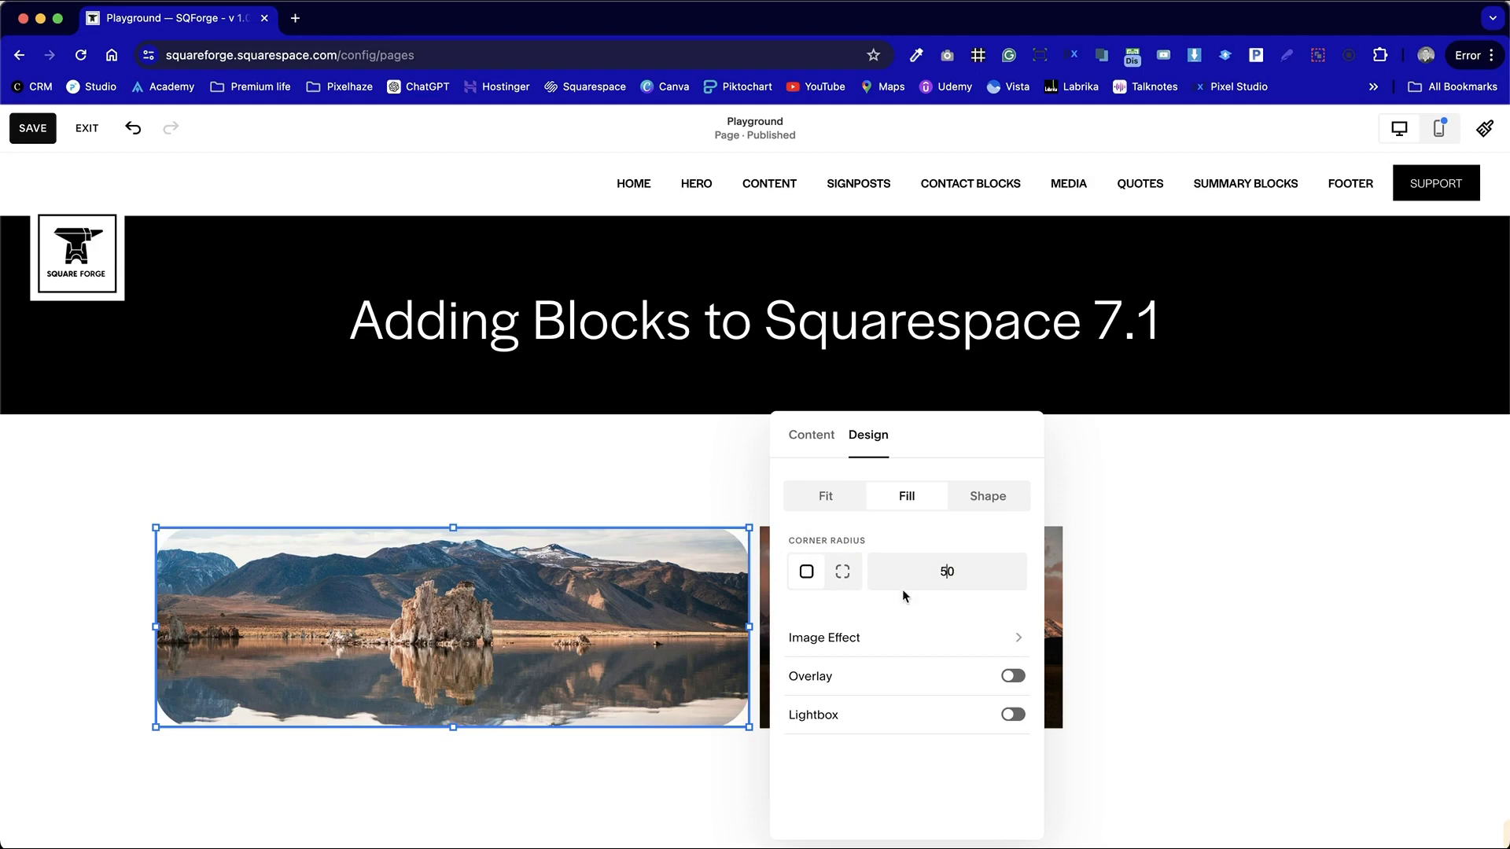
{"action": "left_click", "coordinate": [843, 571]}
{"action": "left_click", "coordinate": [930, 578]}
{"action": "type", "text": "0"}
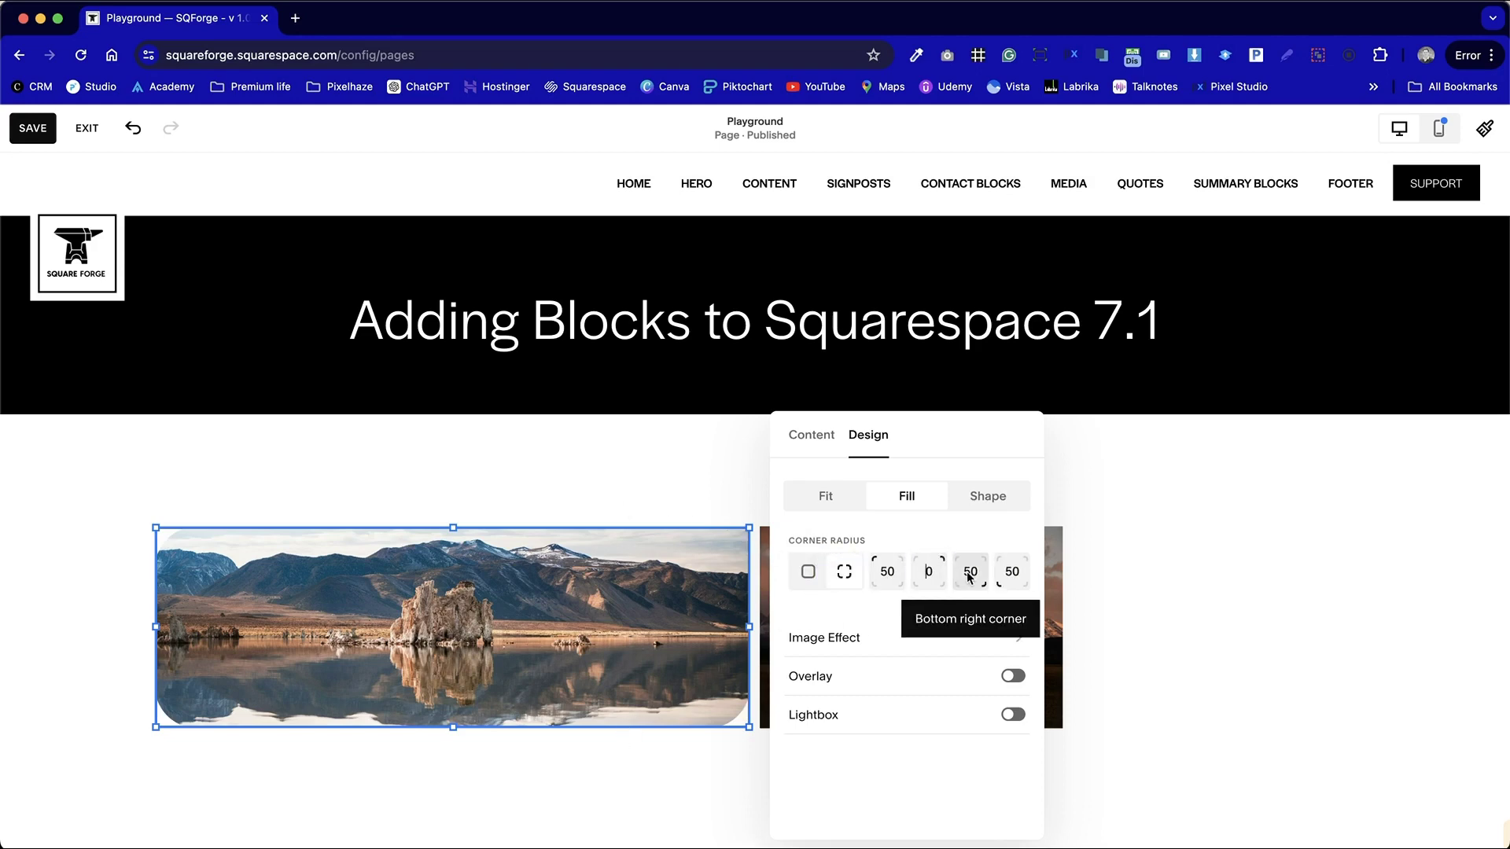
{"action": "left_click", "coordinate": [976, 578]}
{"action": "type", "text": "0"}
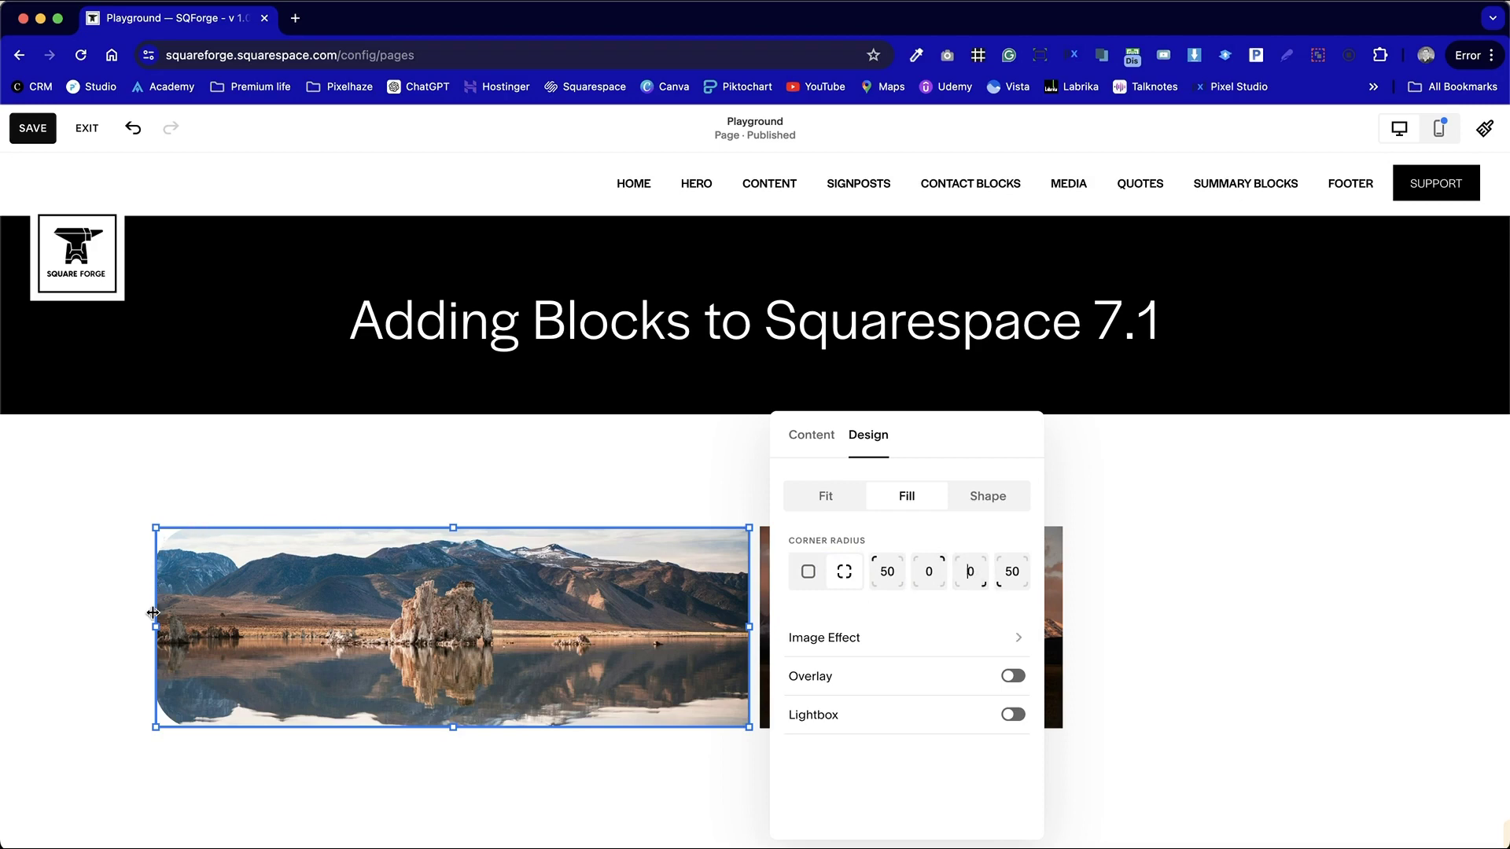
{"action": "left_click", "coordinate": [747, 760]}
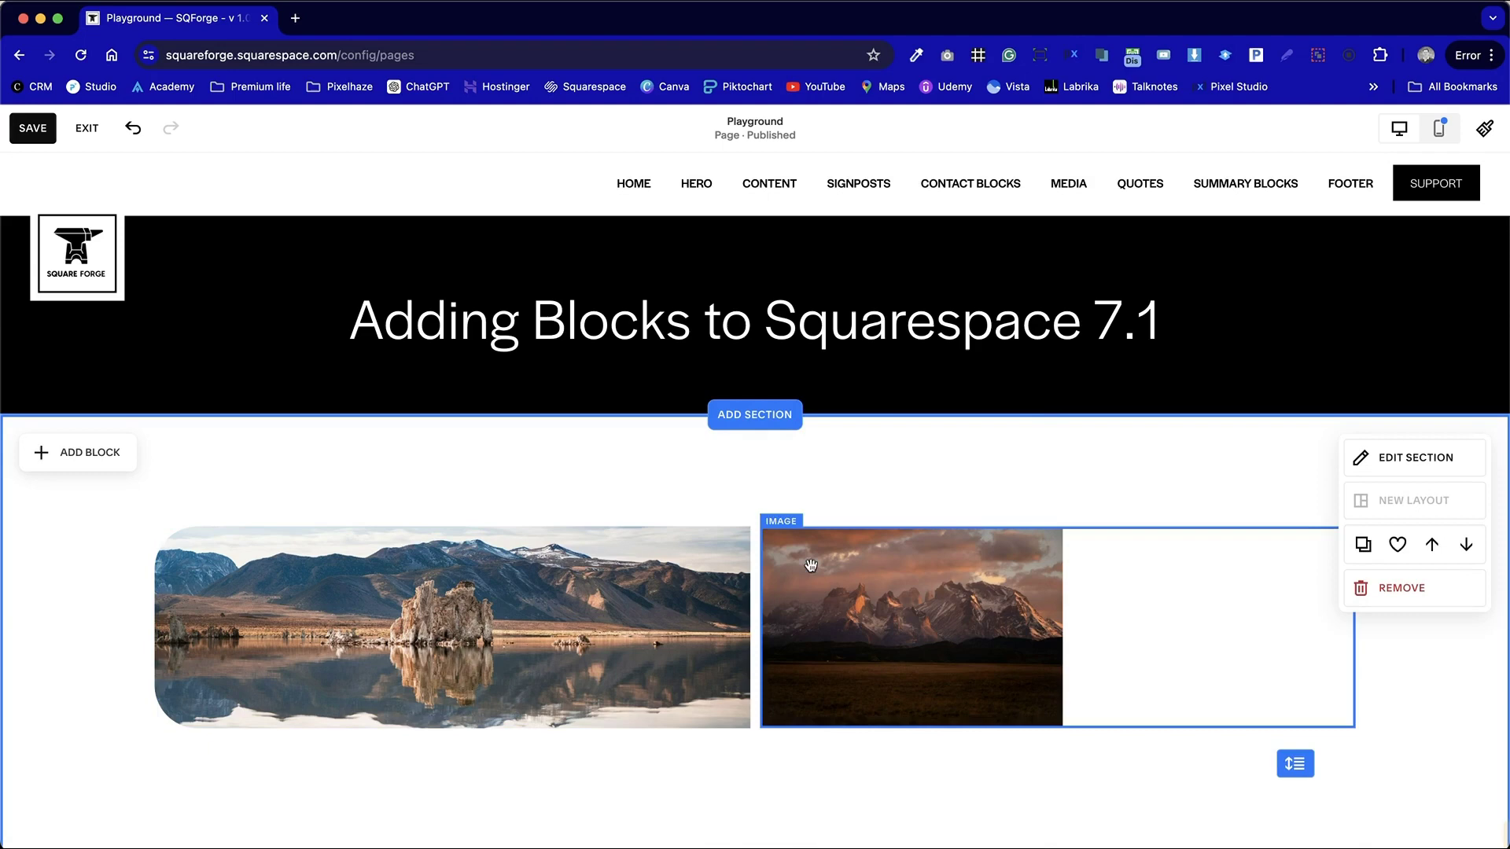
Step: Set the mountain photo to Fill and move its focal point up to show more sky
{"action": "left_click", "coordinate": [949, 657]}
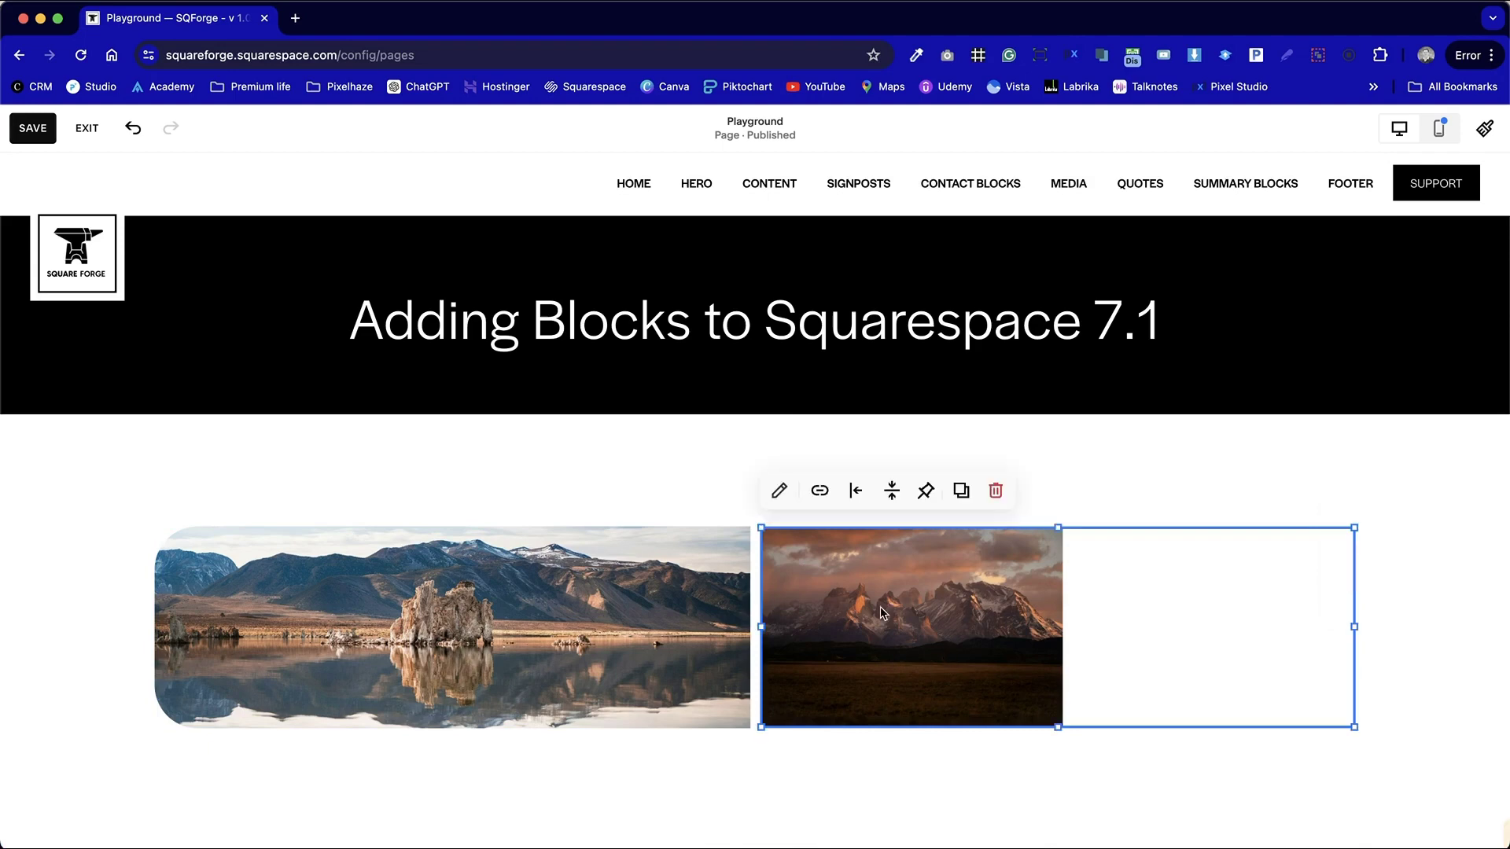
{"action": "left_click", "coordinate": [781, 492]}
{"action": "left_click", "coordinate": [1315, 435]}
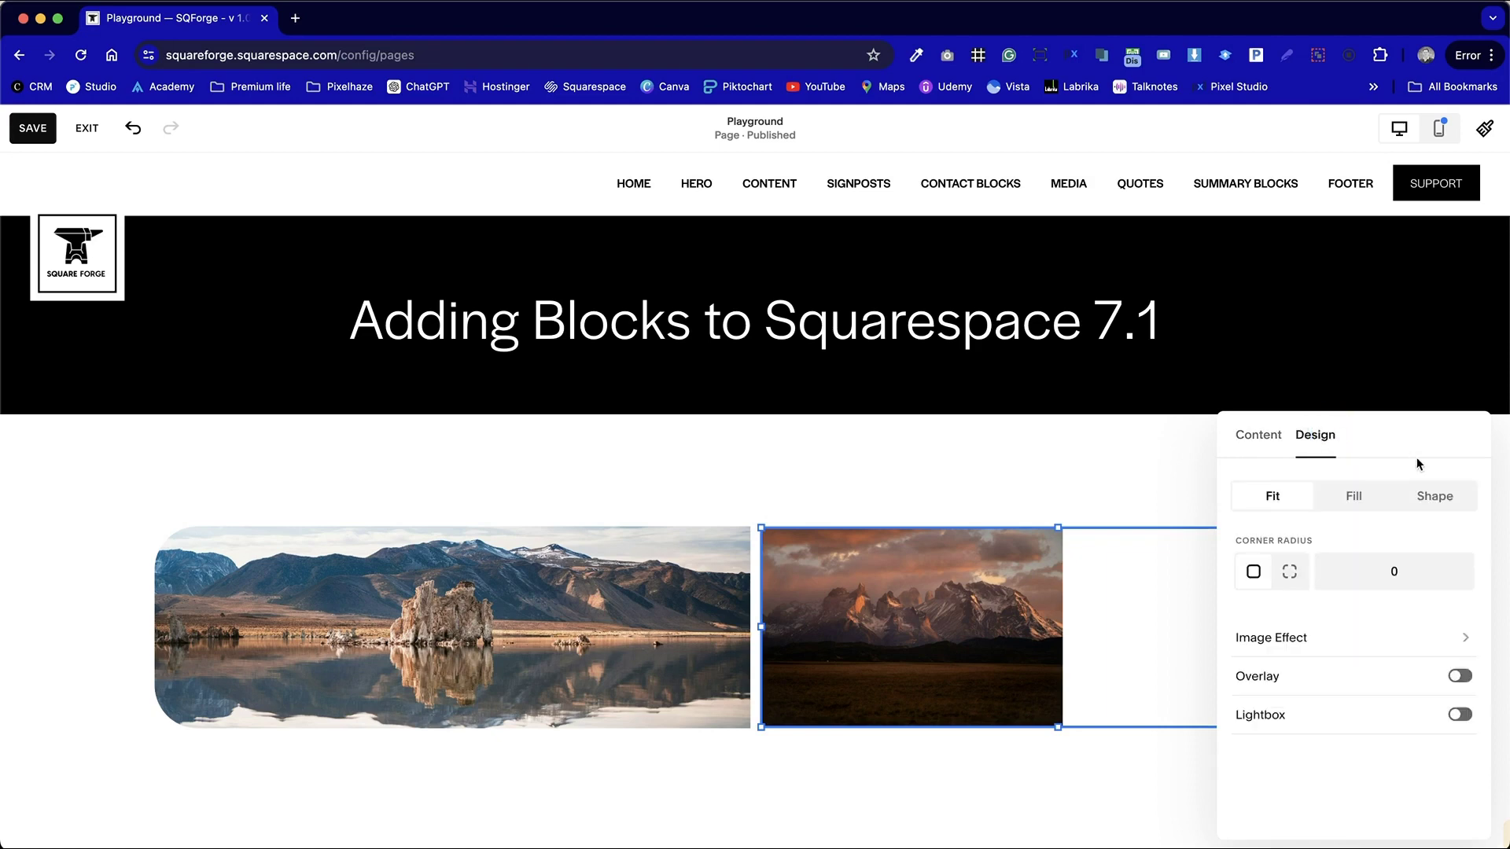
{"action": "left_click", "coordinate": [1362, 495]}
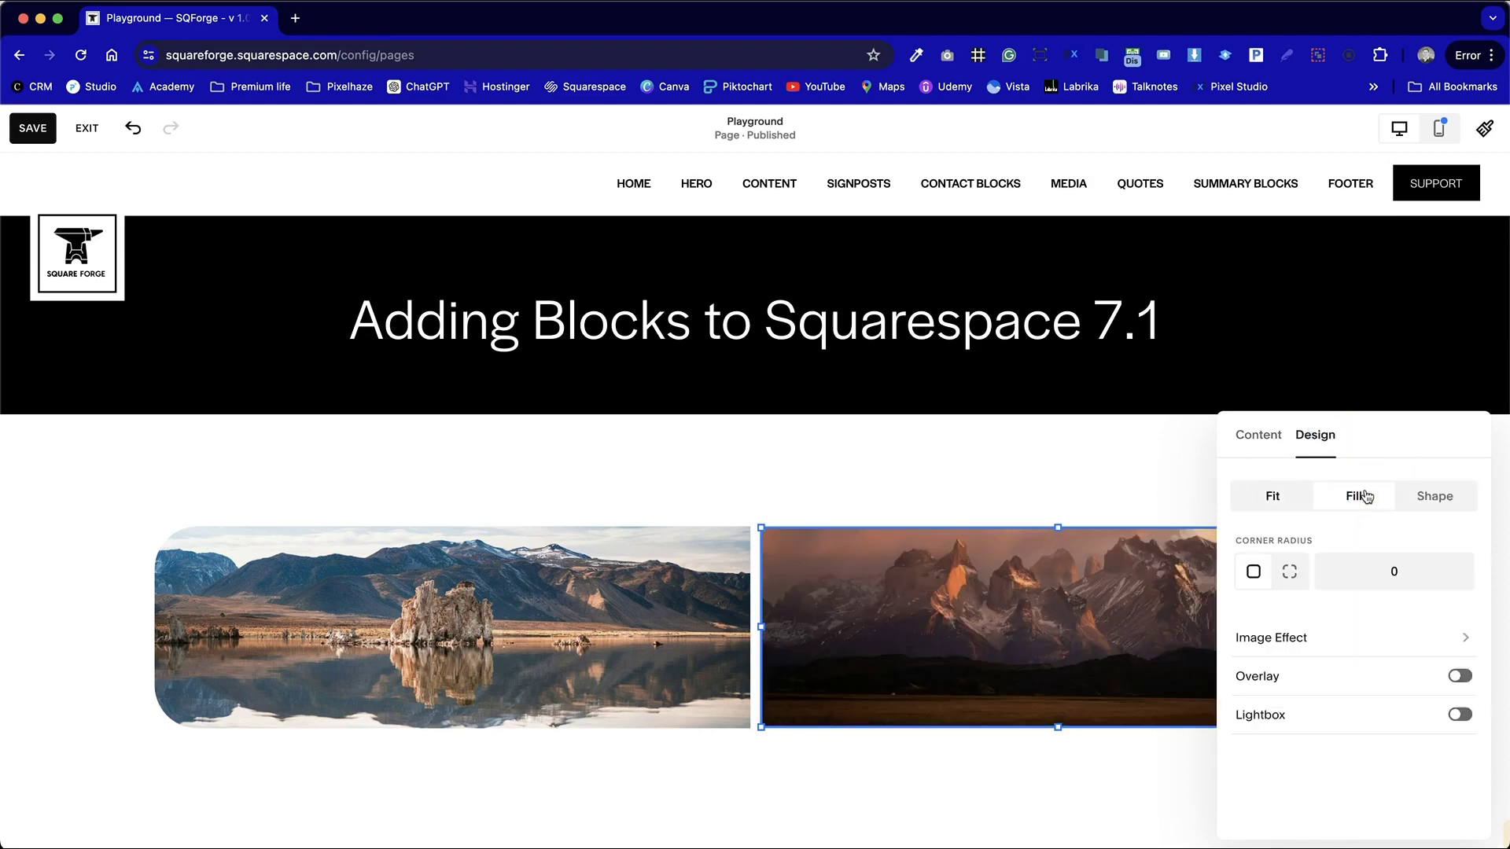
{"action": "left_click", "coordinate": [1257, 435]}
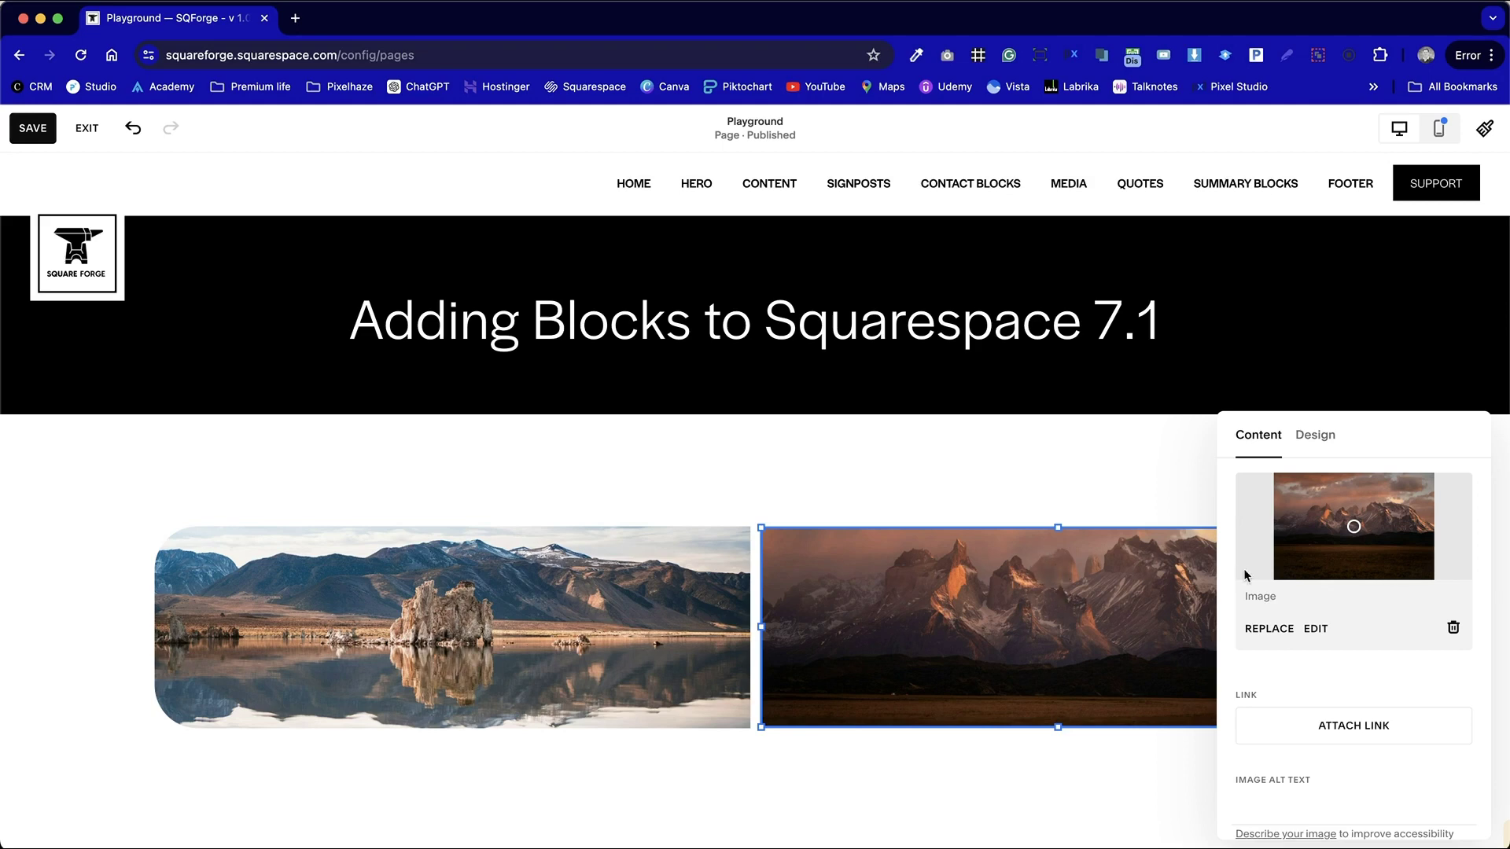
{"action": "left_click", "coordinate": [1357, 511]}
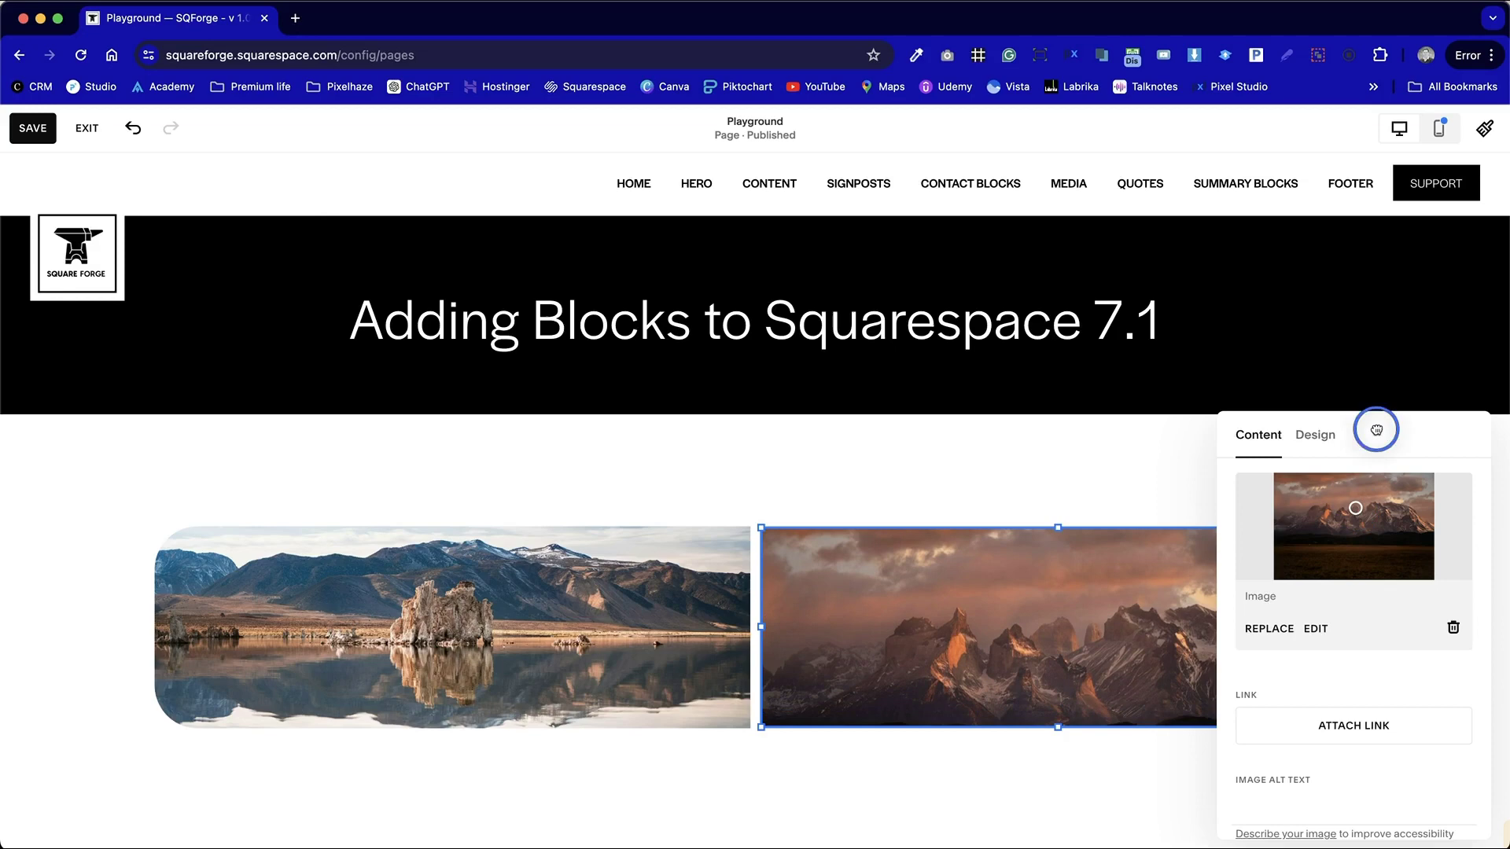
Step: Round the mountain photo's top-right and bottom-right corners to 50
{"action": "left_click_drag", "start_coordinate": [1371, 428], "coordinate": [432, 308]}
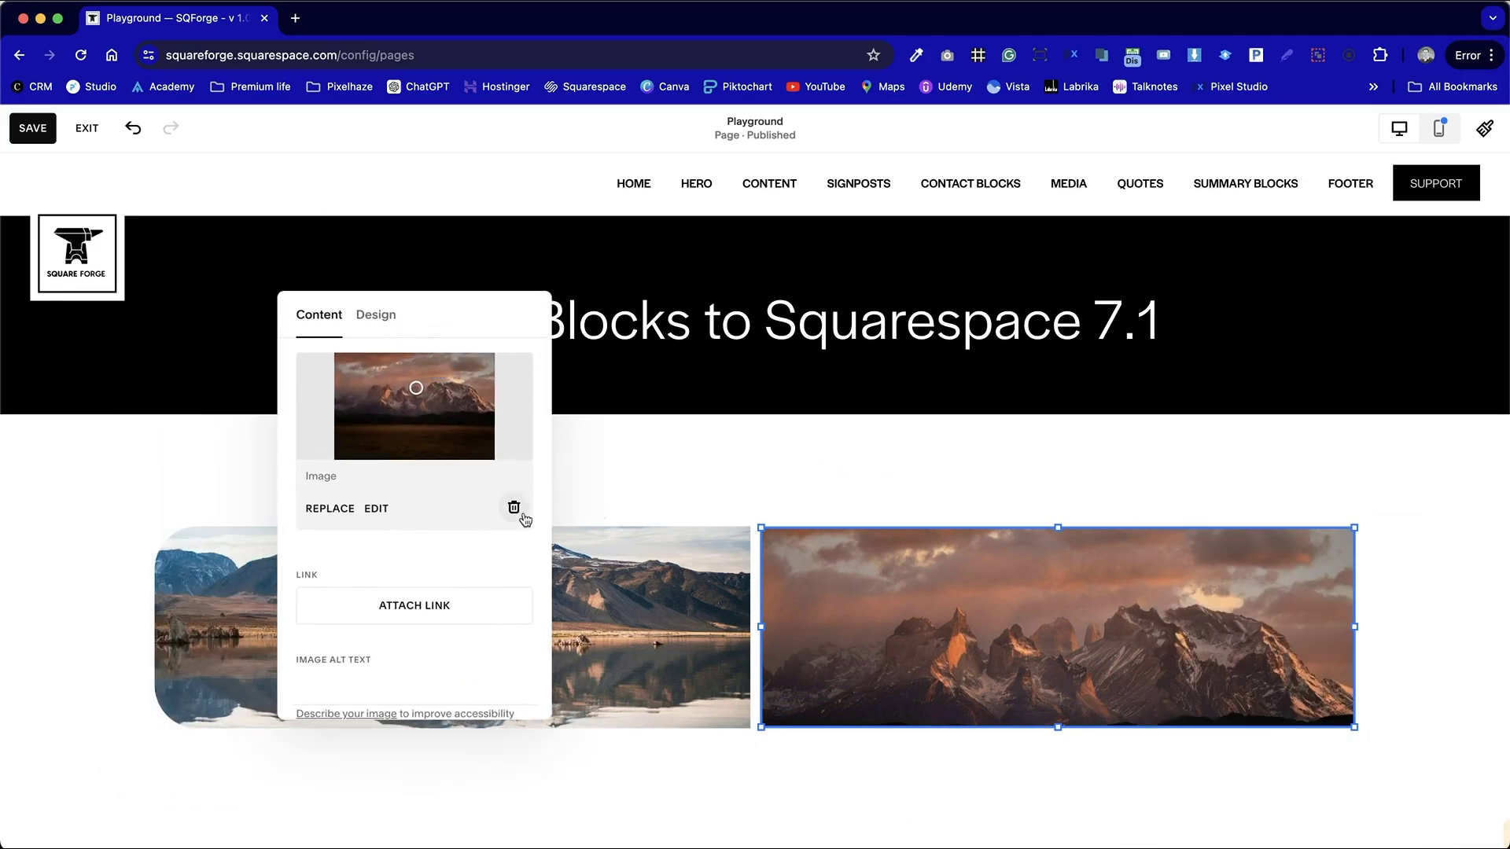
{"action": "left_click", "coordinate": [376, 315]}
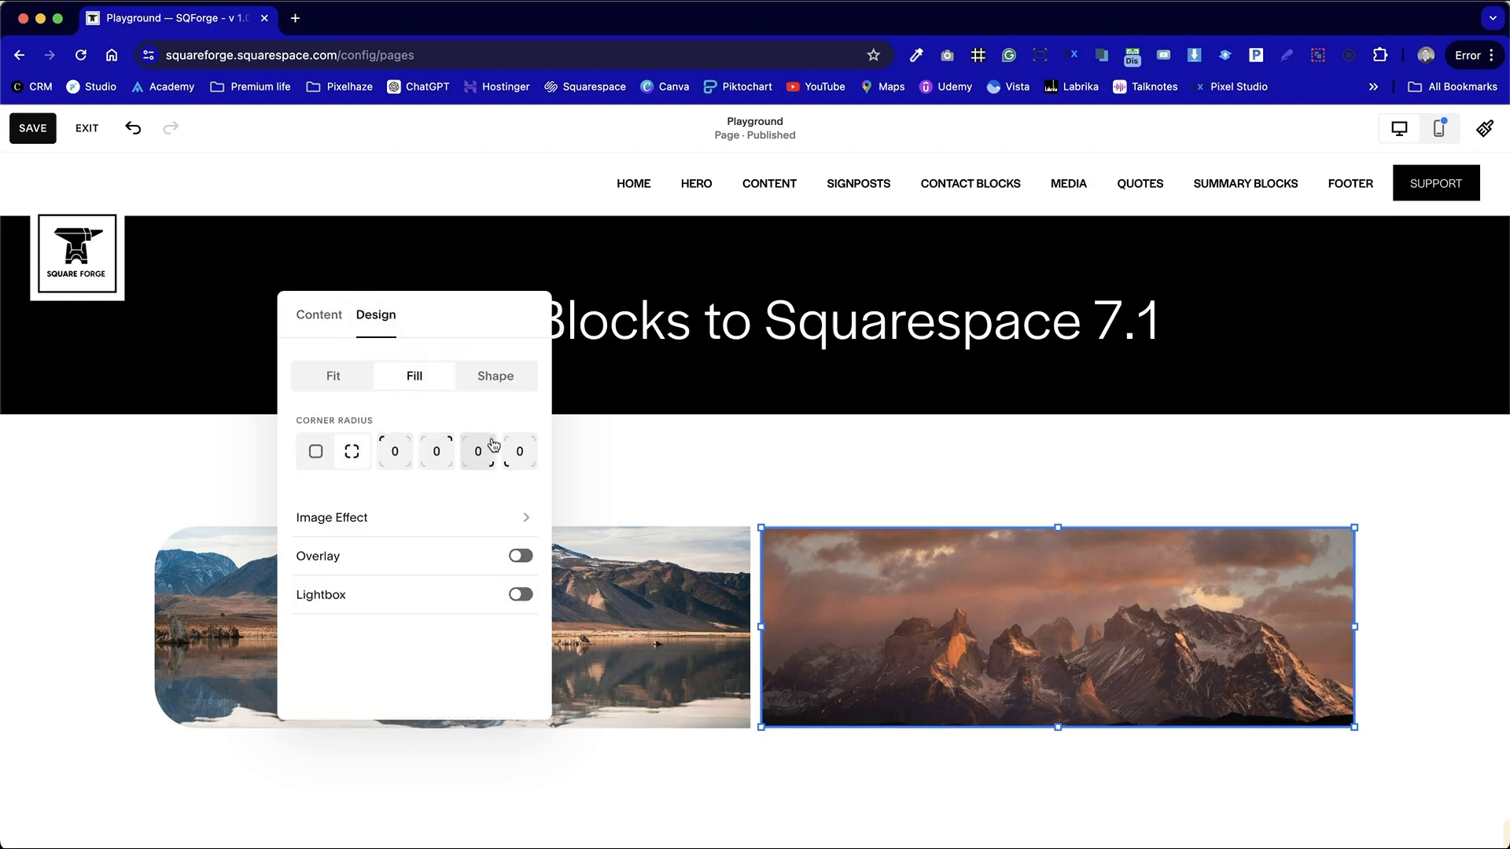
{"action": "left_click", "coordinate": [437, 459]}
{"action": "left_click", "coordinate": [476, 463]}
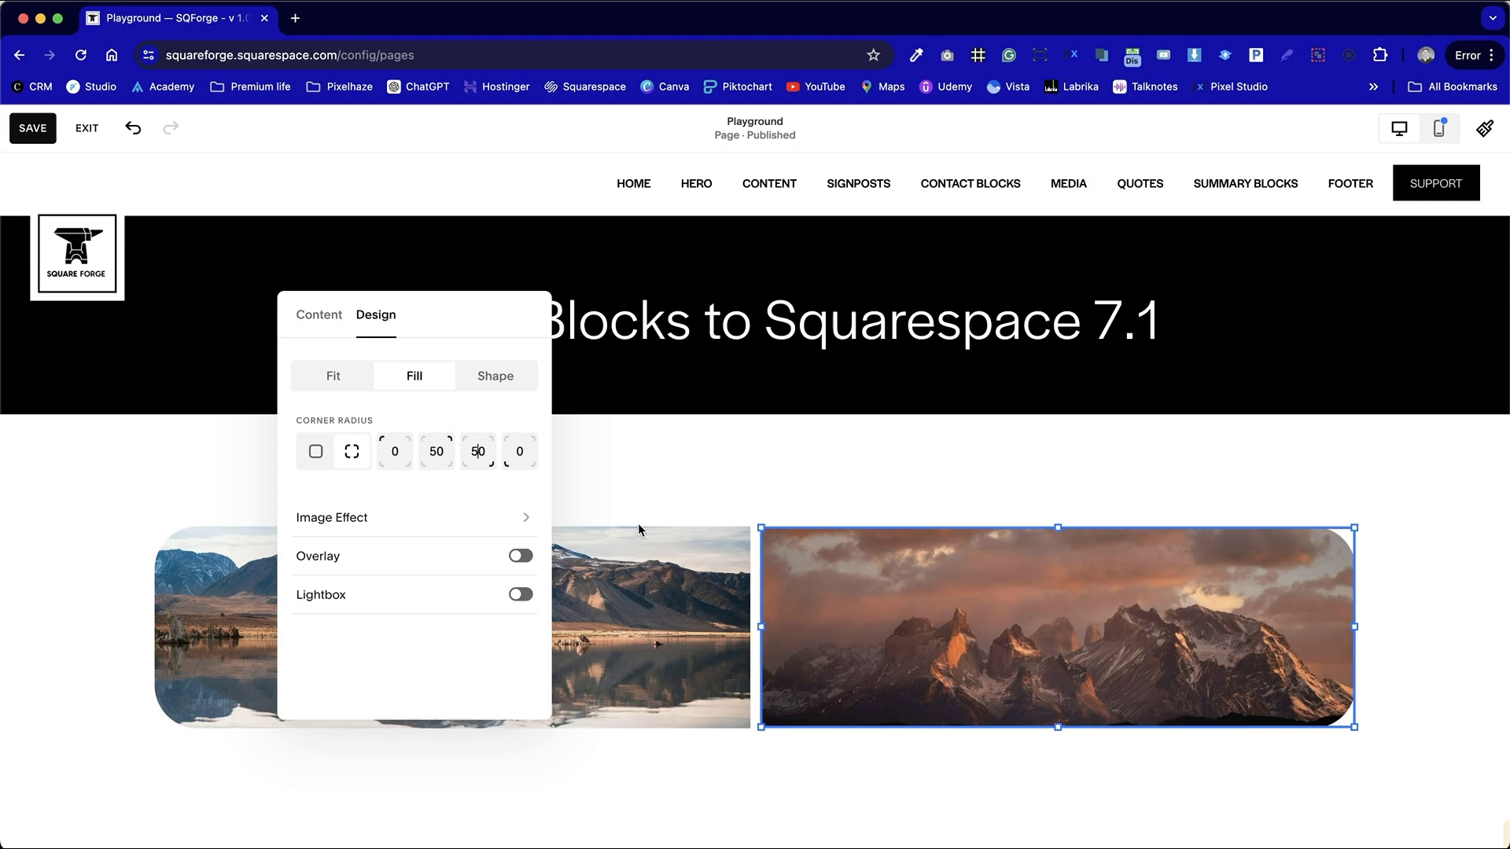
{"action": "left_click", "coordinate": [769, 494]}
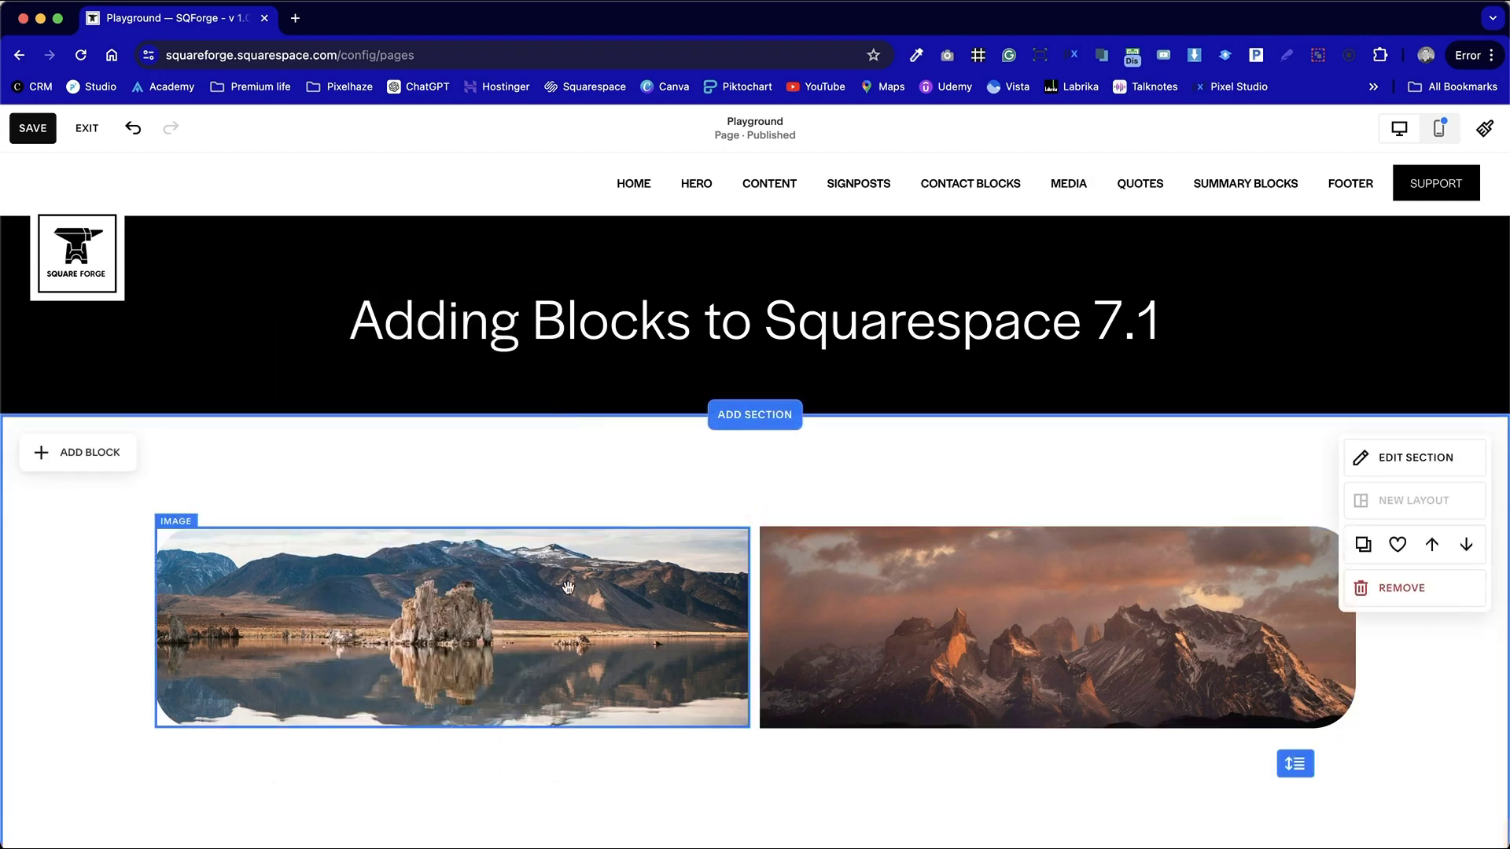
Step: Nudge the lake photo's focal point up to show more sky
{"action": "double_click", "coordinate": [641, 625]}
{"action": "left_click_drag", "start_coordinate": [910, 522], "coordinate": [906, 514]}
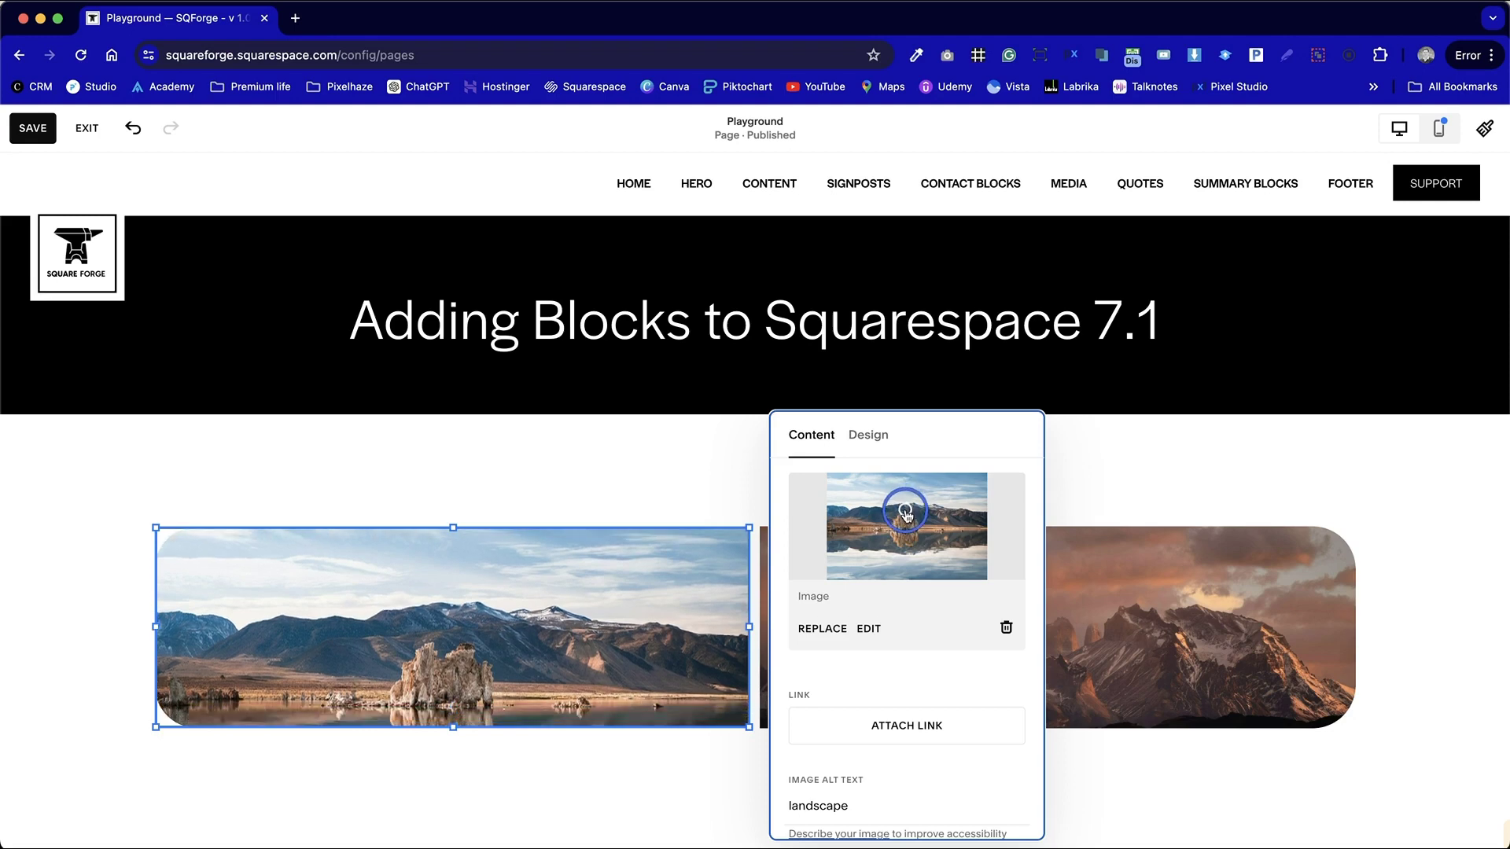
{"action": "left_click", "coordinate": [1165, 490]}
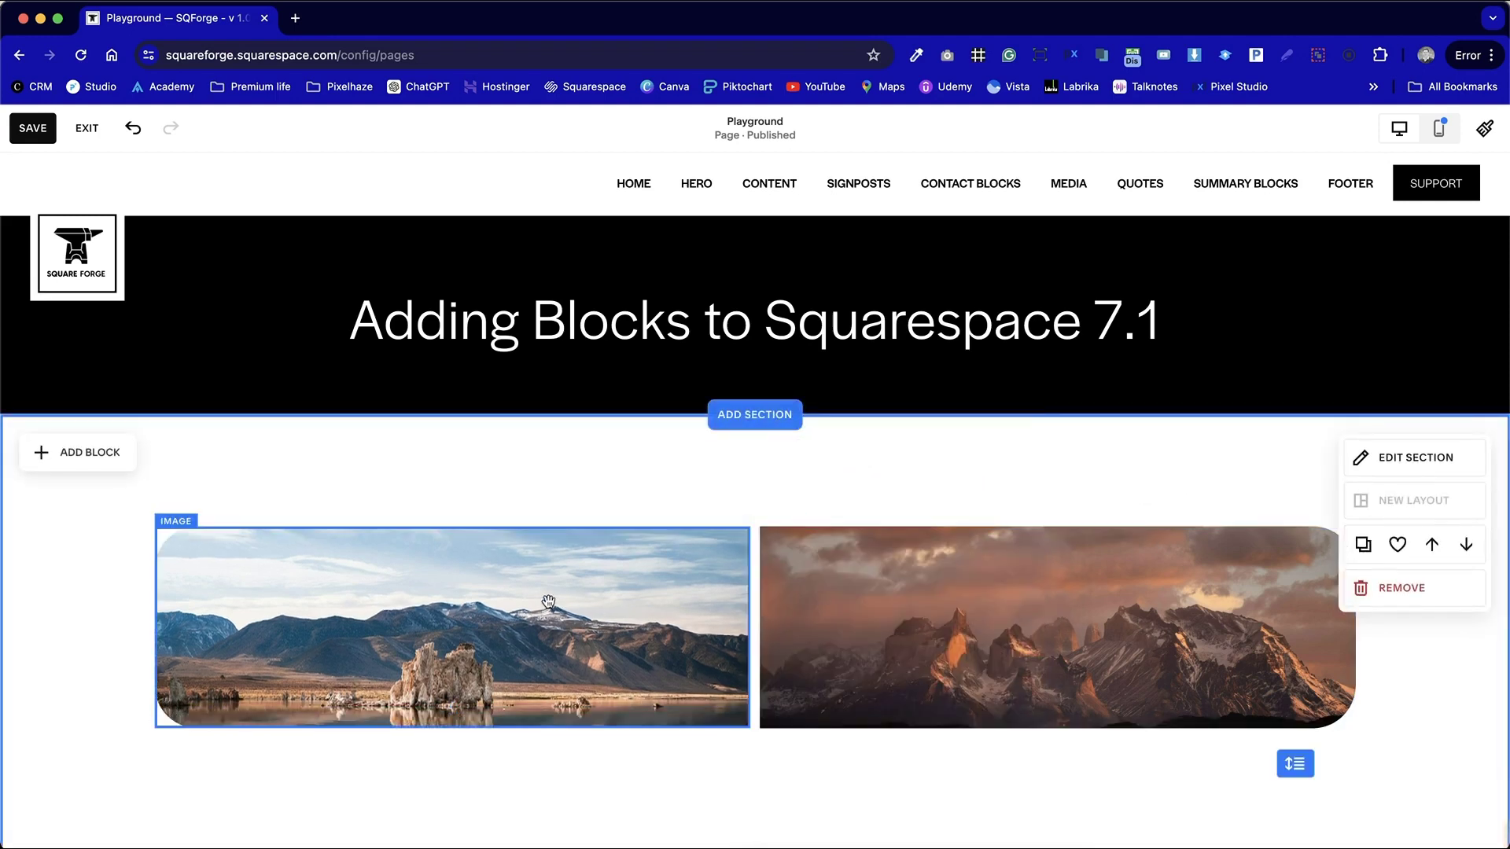
Step: Remove the section's grid gap, then set a custom horizontal gap of 1
{"action": "left_click", "coordinate": [1094, 471]}
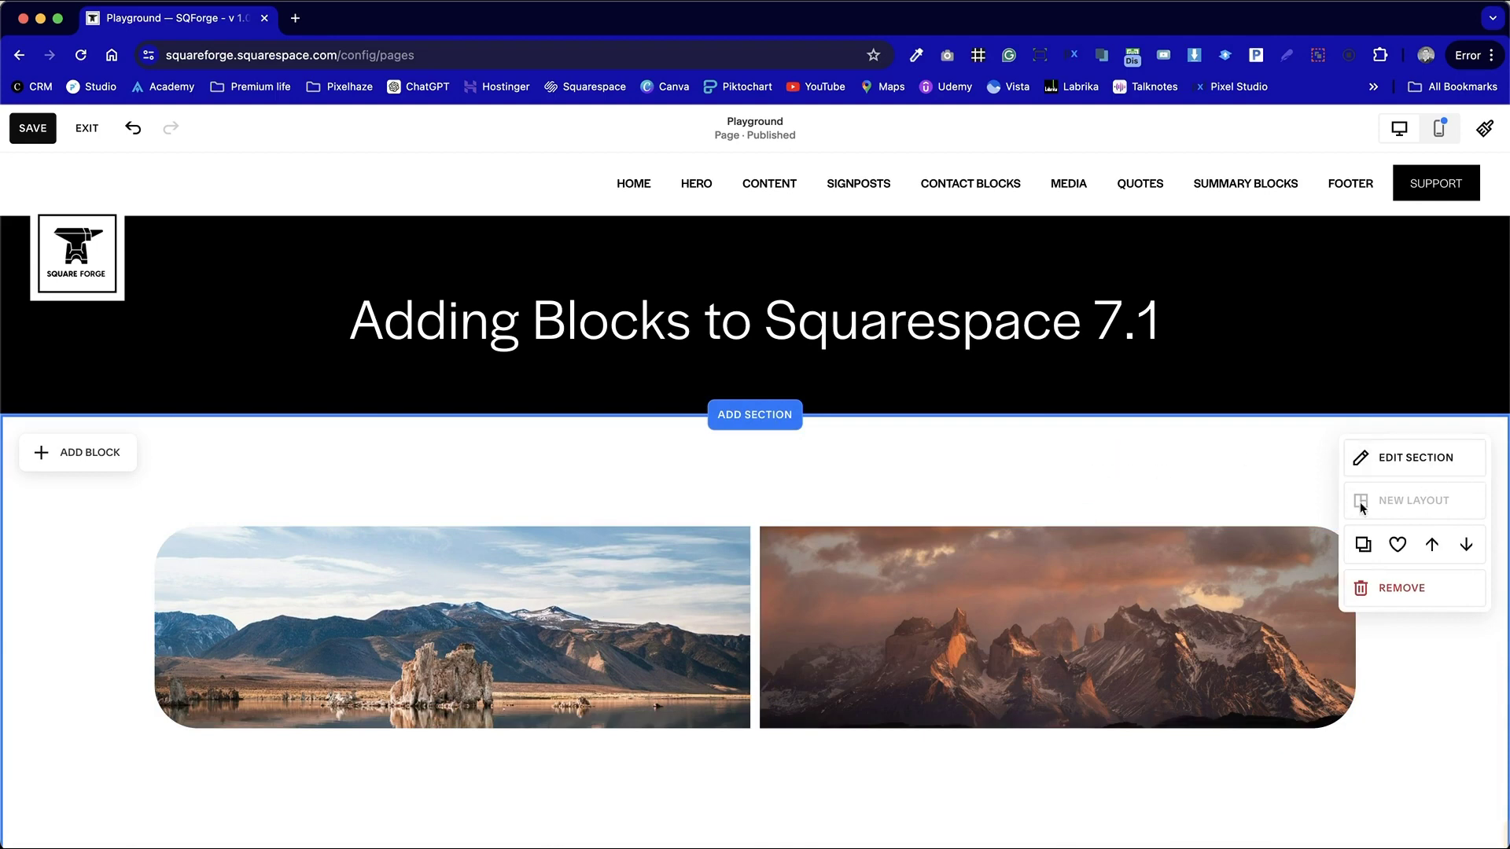
{"action": "left_click", "coordinate": [1410, 470]}
{"action": "left_click_drag", "start_coordinate": [1436, 450], "coordinate": [1180, 273]}
{"action": "left_click", "coordinate": [1127, 360]}
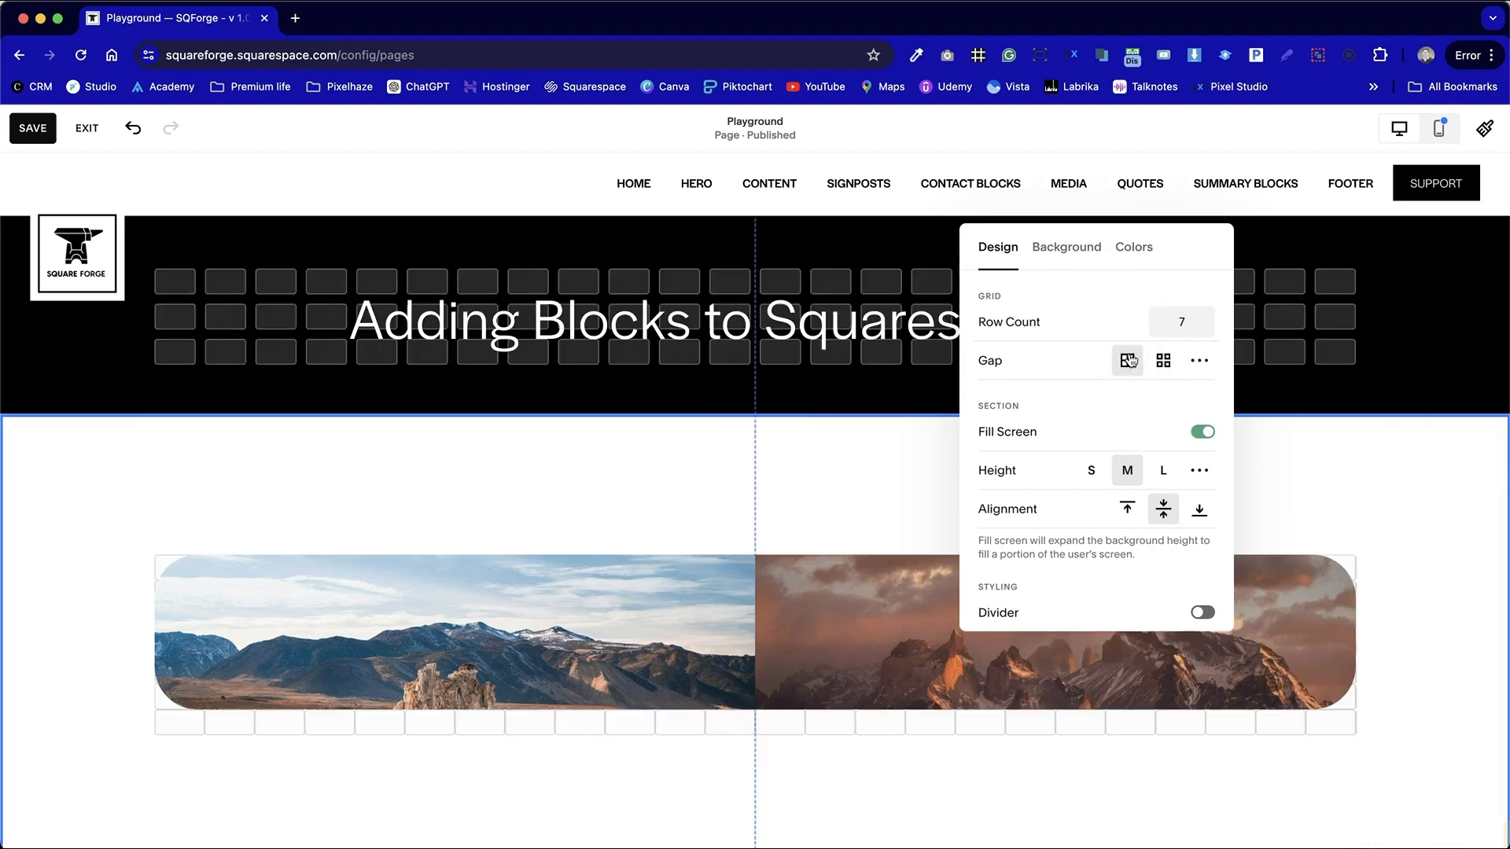
{"action": "left_click", "coordinate": [790, 515]}
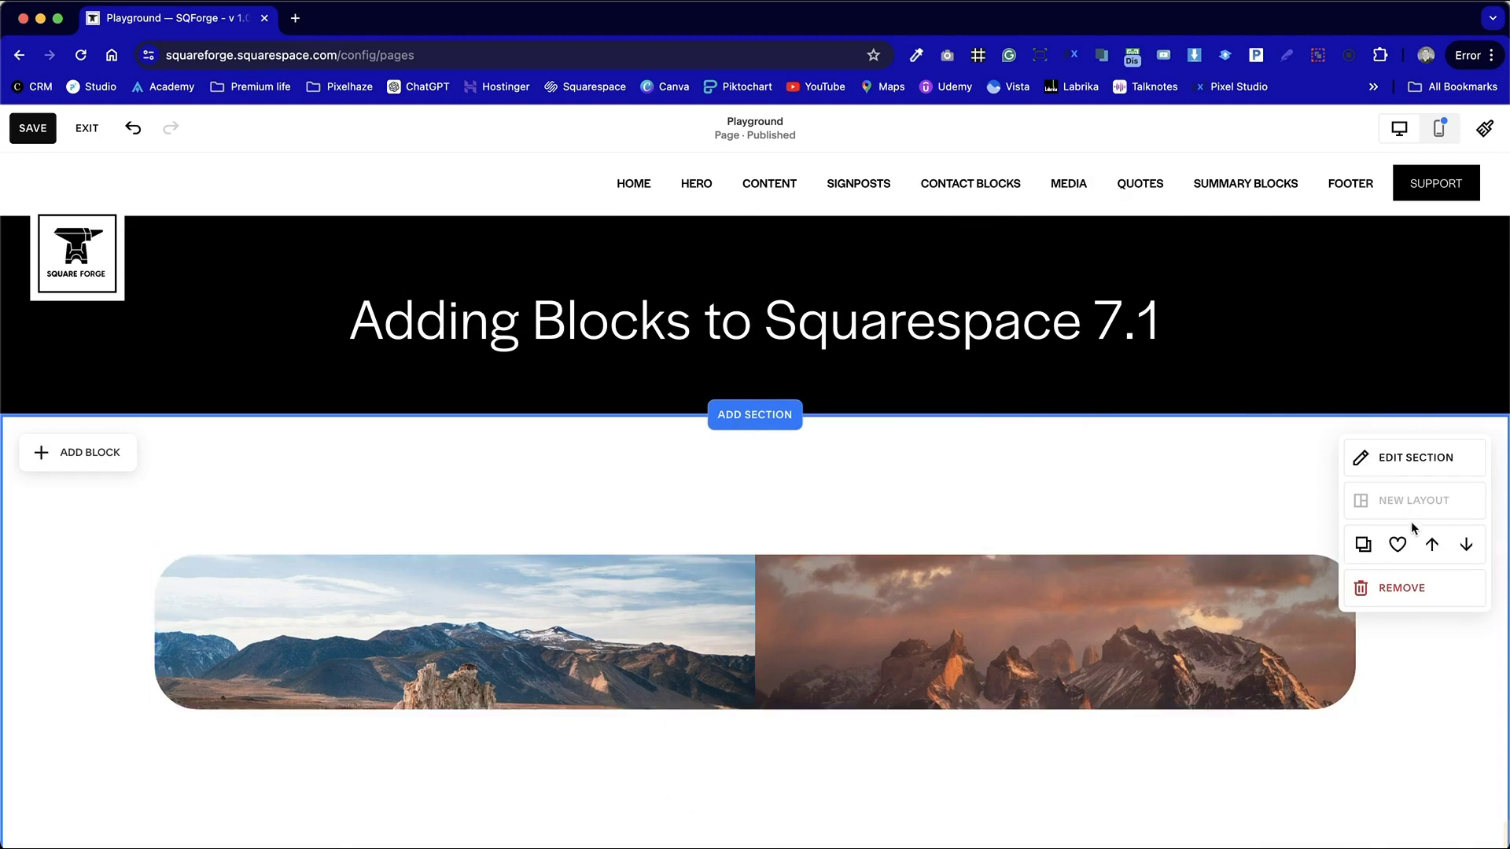
{"action": "left_click", "coordinate": [1364, 459]}
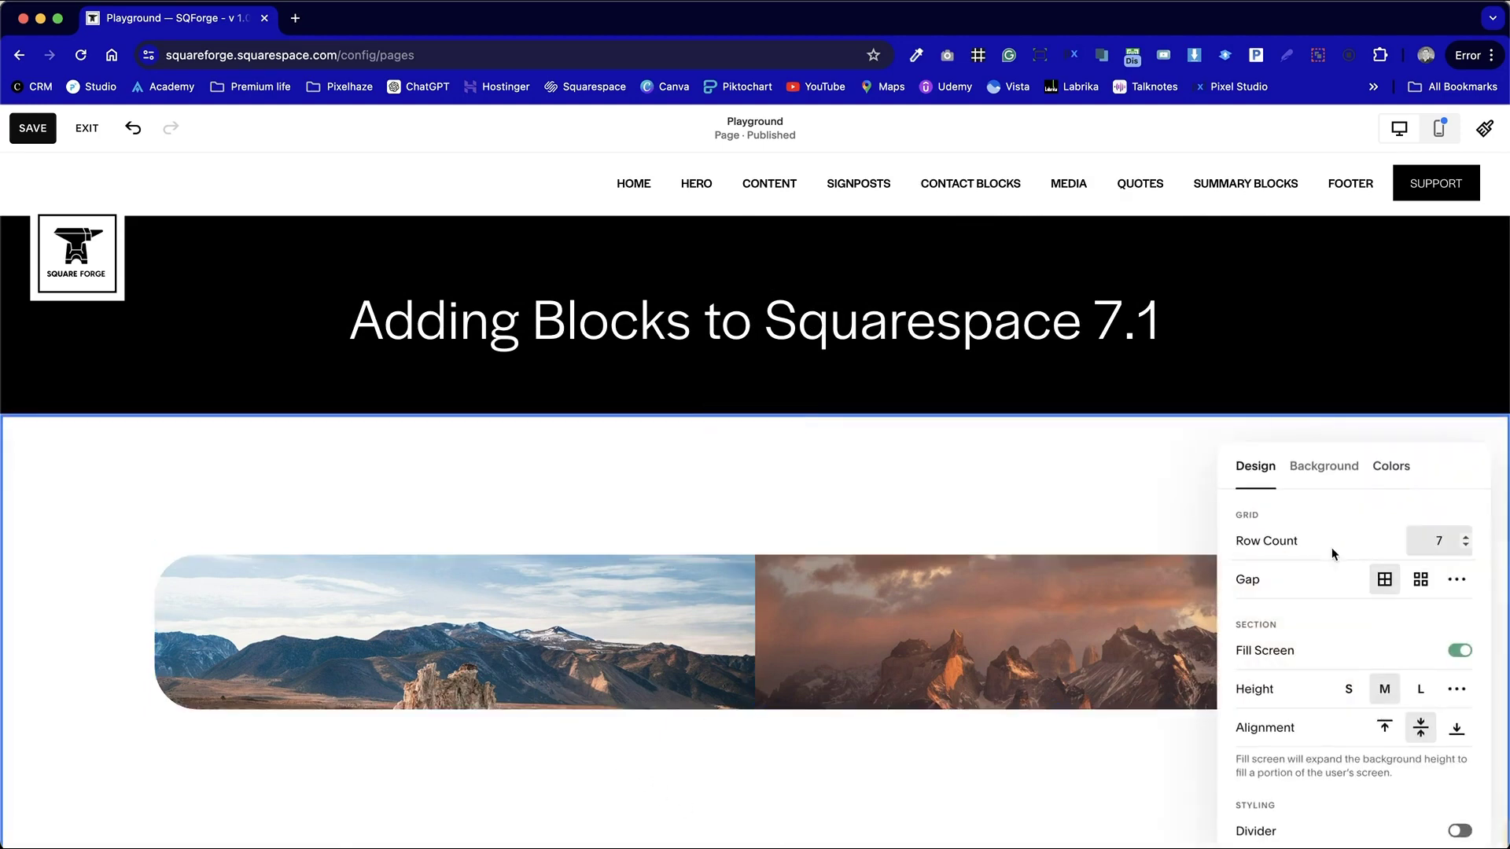
{"action": "left_click", "coordinate": [1456, 582]}
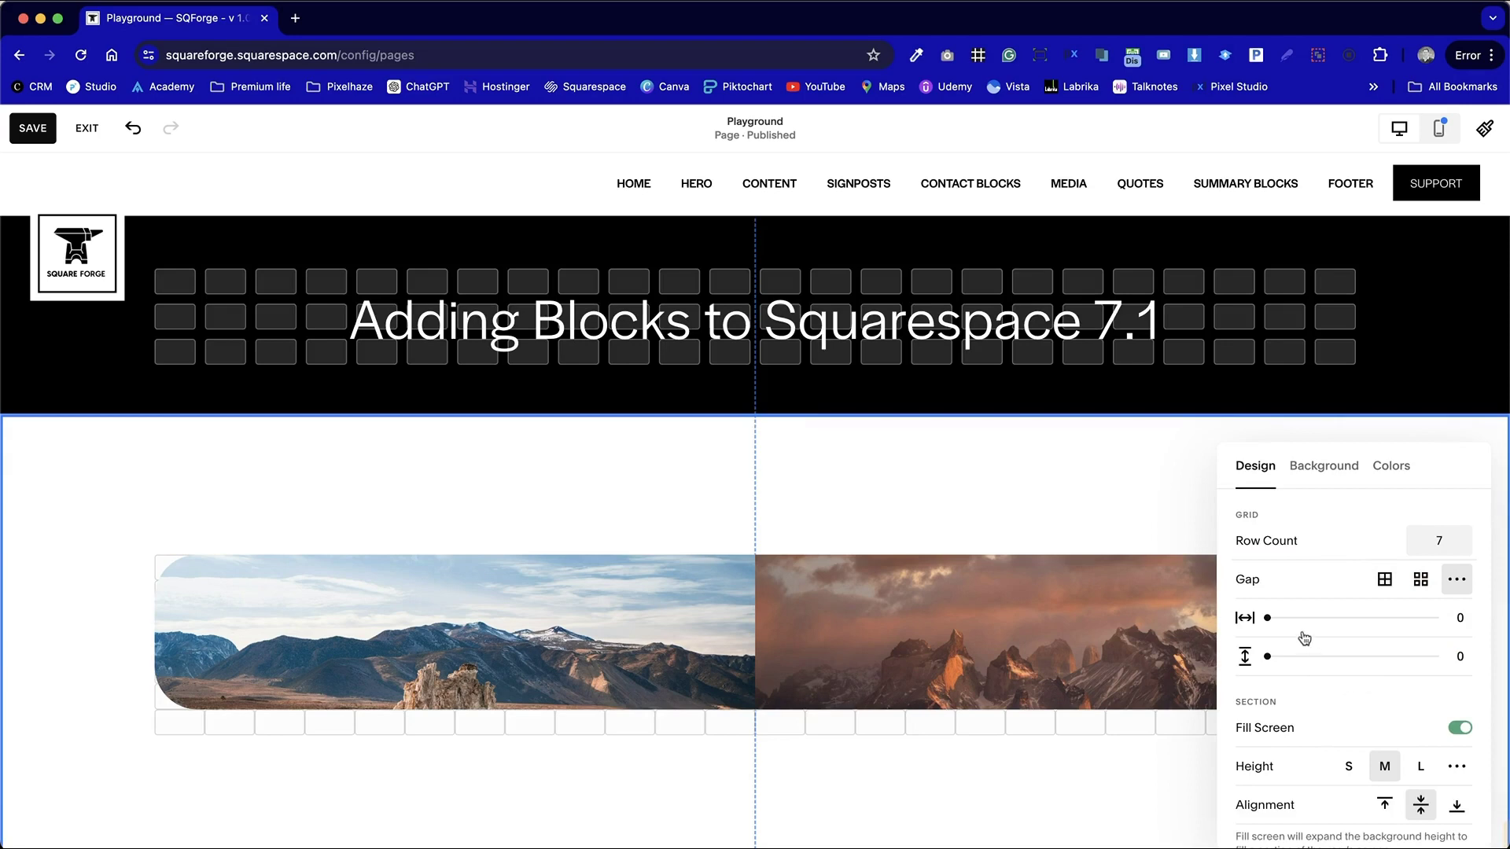
{"action": "left_click_drag", "start_coordinate": [1267, 617], "coordinate": [1274, 617]}
Step: After setting the horizontal gap to 2, stretch the lake and mountain photos taller to equal height
{"action": "left_click", "coordinate": [1064, 522]}
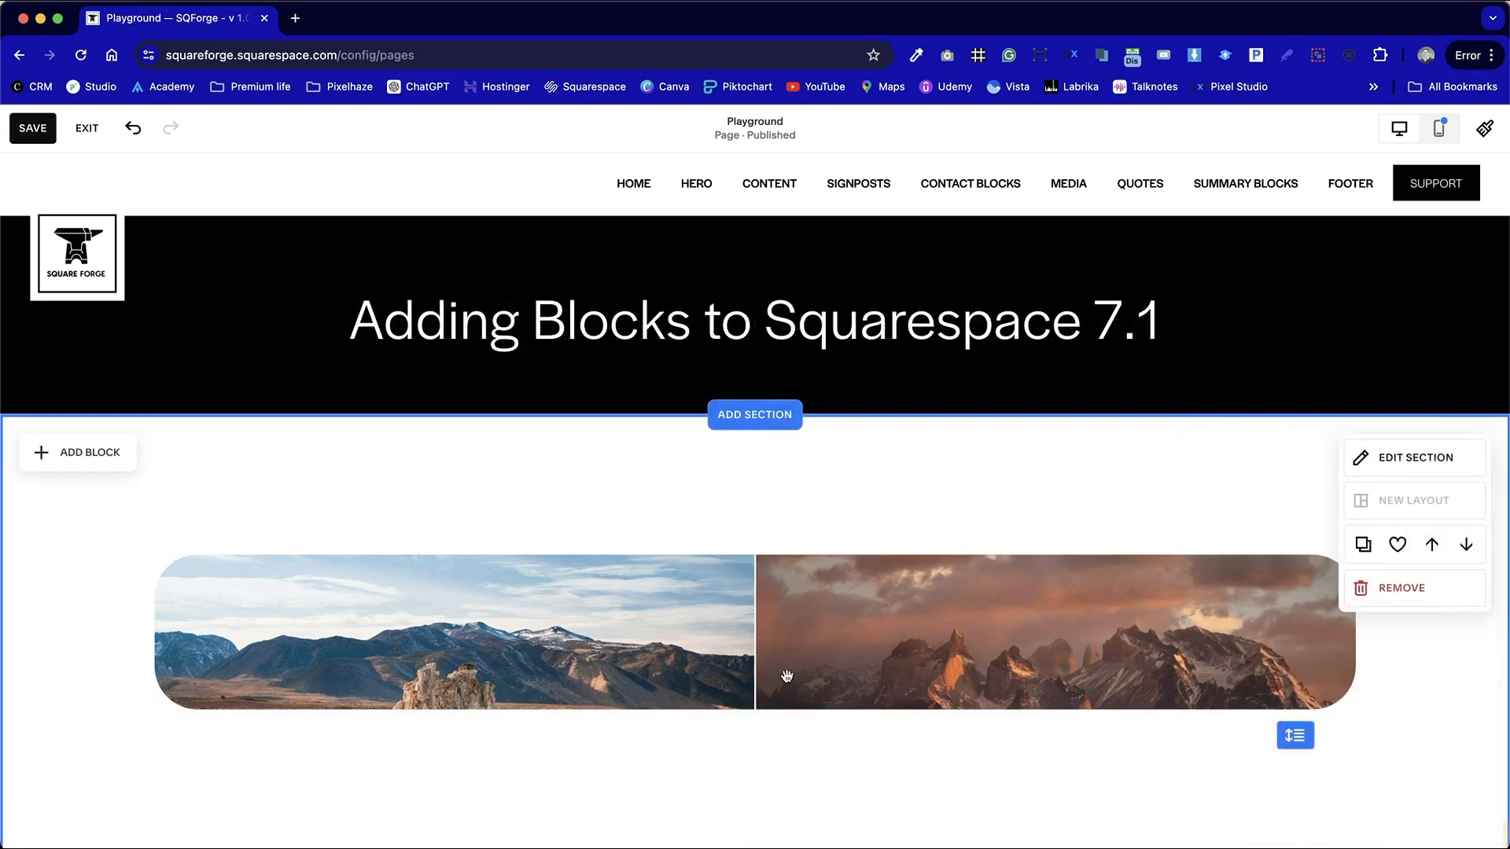
{"action": "left_click", "coordinate": [519, 696]}
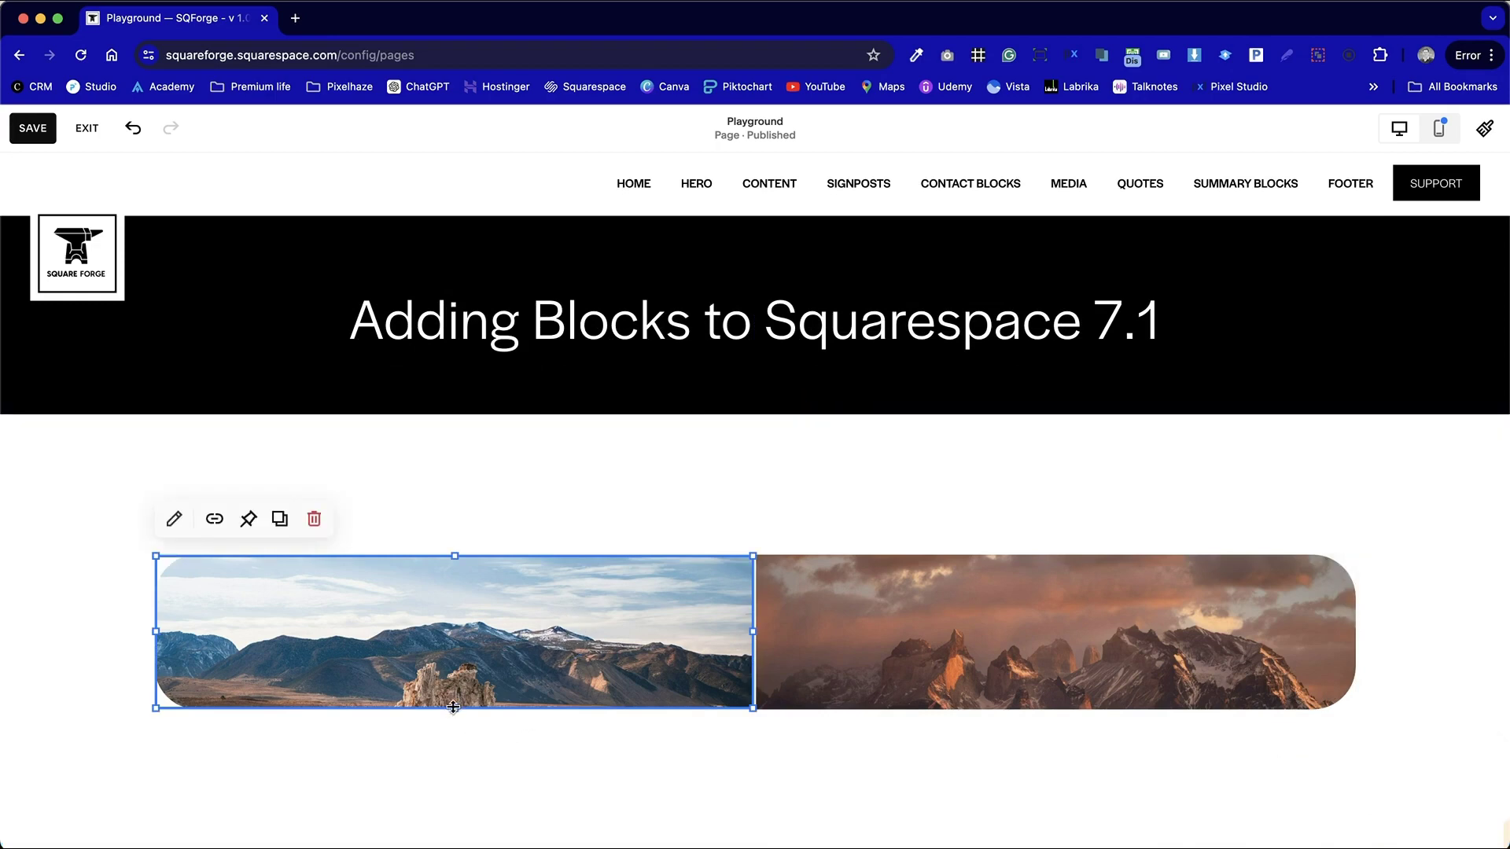
{"action": "left_click_drag", "start_coordinate": [453, 707], "coordinate": [451, 778]}
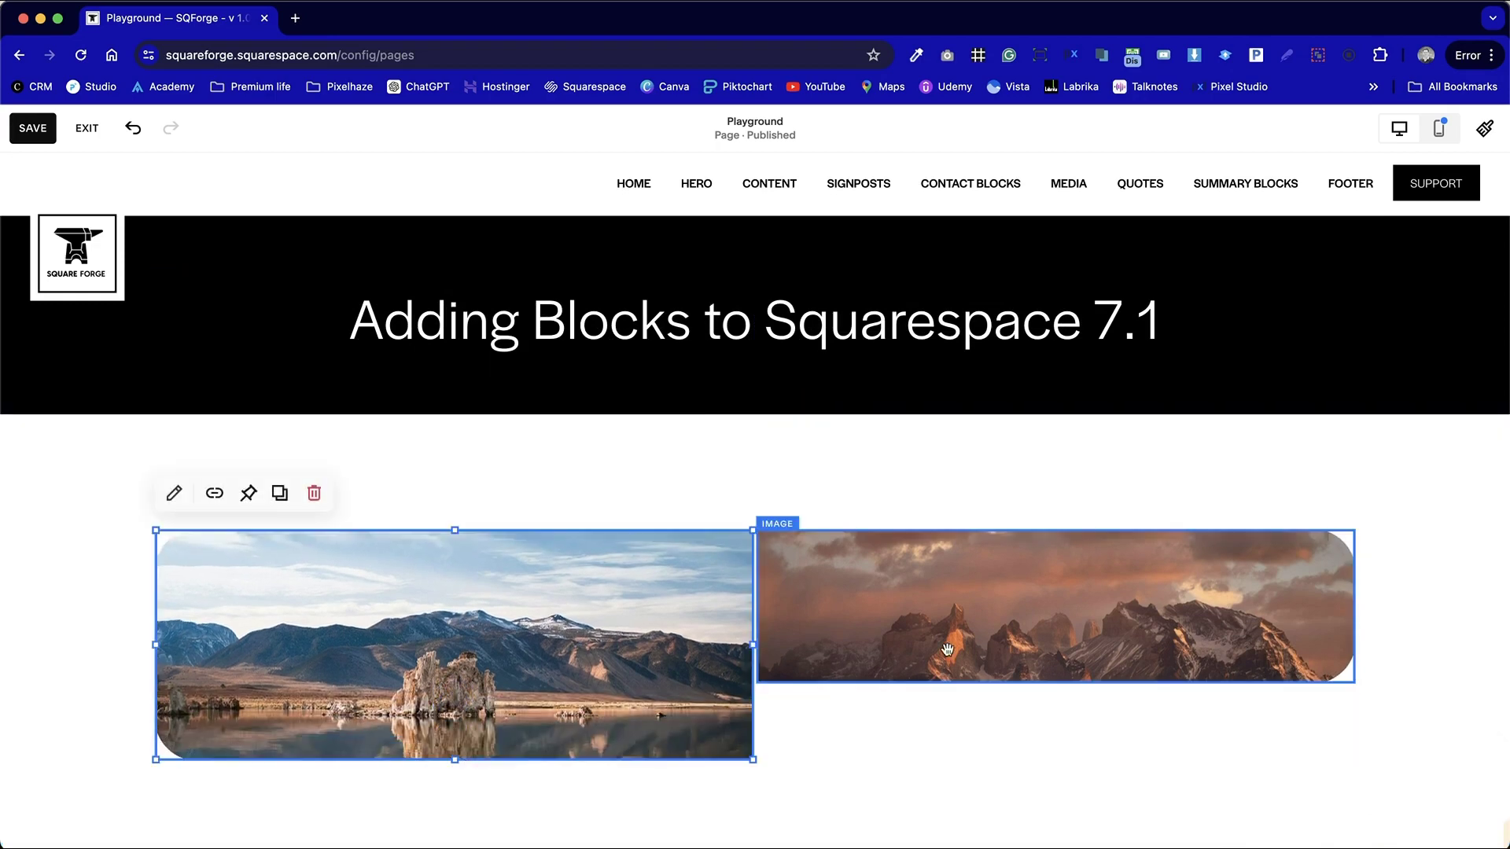
{"action": "left_click", "coordinate": [947, 650]}
{"action": "left_click_drag", "start_coordinate": [1056, 682], "coordinate": [1054, 759]}
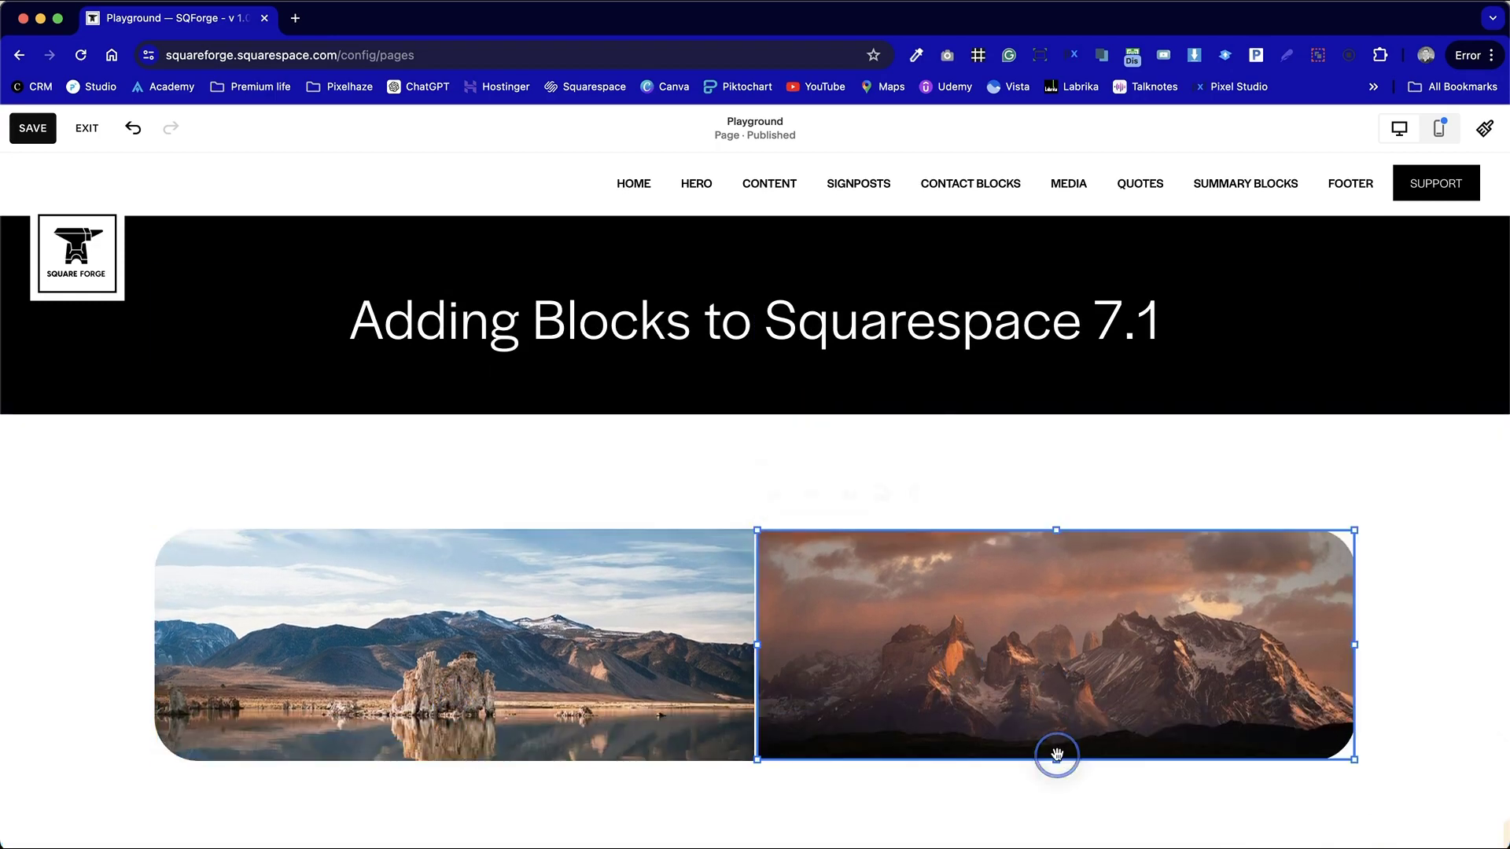
{"action": "left_click", "coordinate": [1380, 565]}
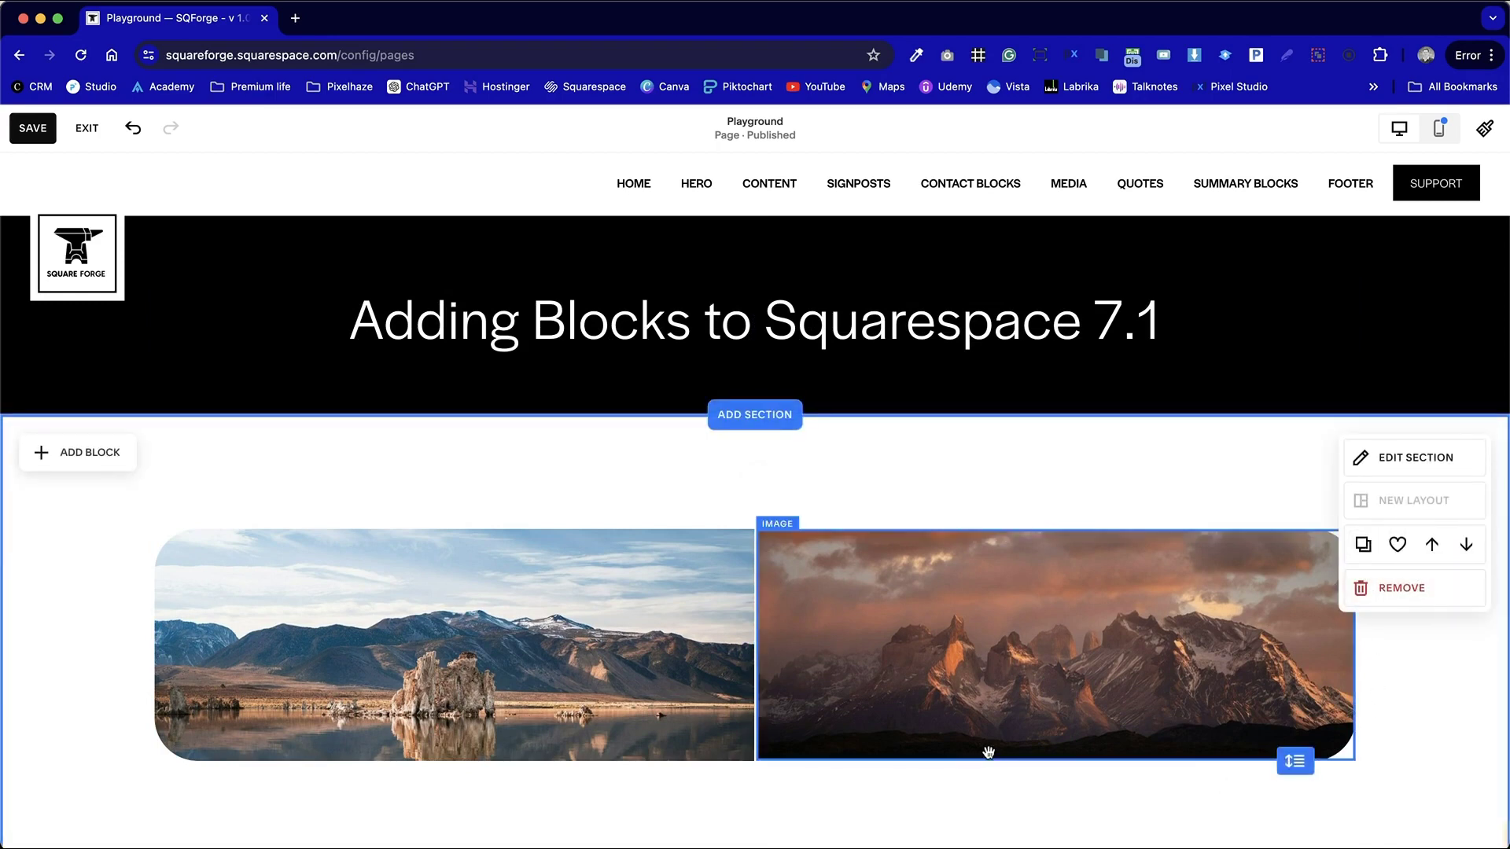
{"action": "left_click", "coordinate": [448, 751]}
{"action": "left_click_drag", "start_coordinate": [448, 757], "coordinate": [448, 798]}
{"action": "left_click", "coordinate": [930, 687]}
Step: Finish stretching the right photo and duplicate the whole photo section
{"action": "left_click_drag", "start_coordinate": [1044, 751], "coordinate": [1066, 793]}
{"action": "left_click", "coordinate": [971, 808]}
{"action": "scroll", "coordinate": [970, 808], "scroll_direction": "down", "scroll_amount": 1}
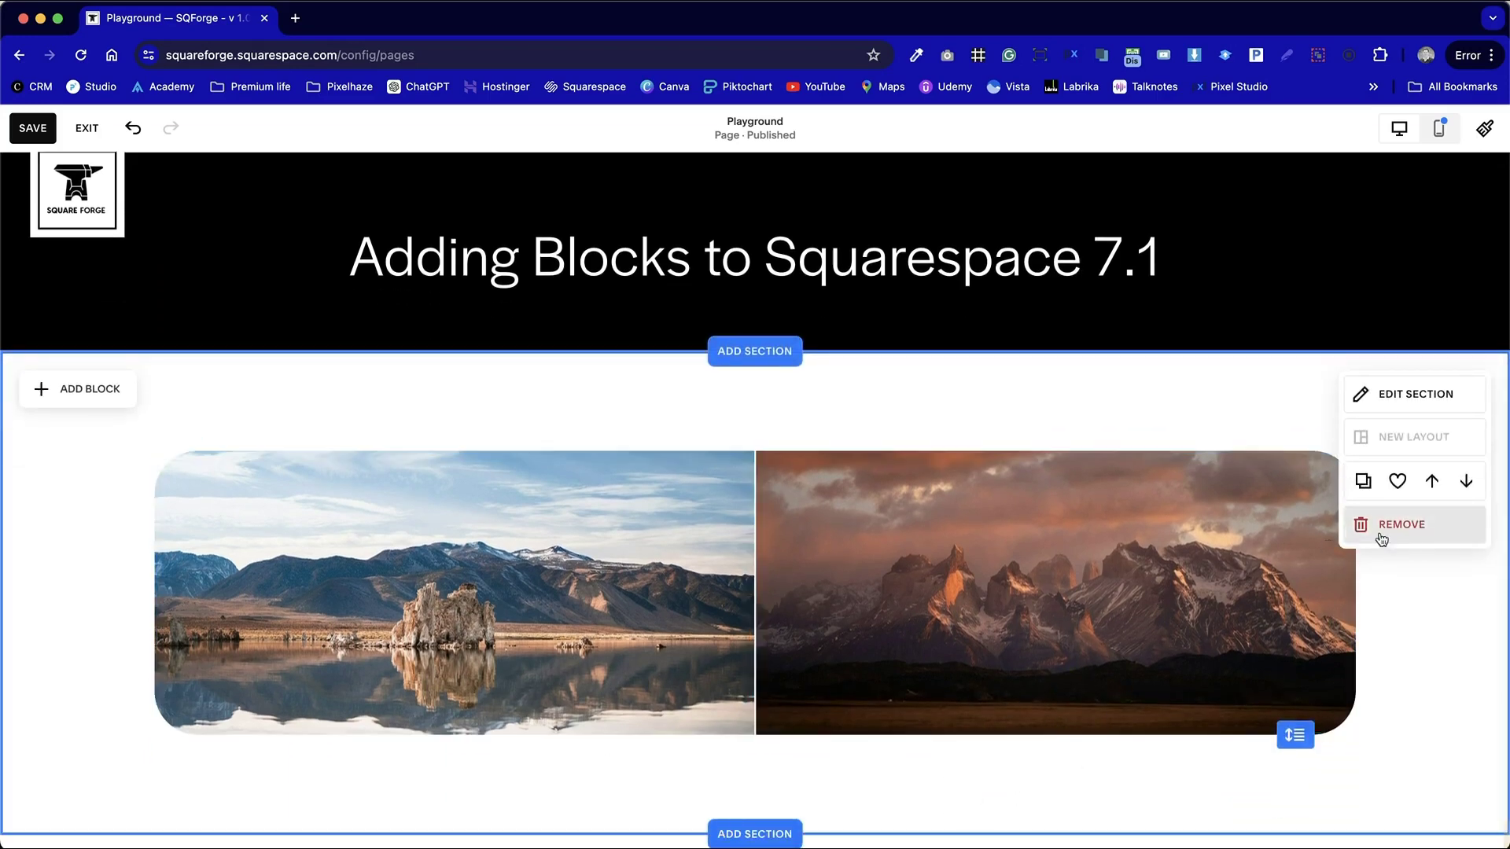
{"action": "left_click", "coordinate": [1363, 480]}
{"action": "scroll", "coordinate": [889, 472], "scroll_direction": "up", "scroll_amount": 4}
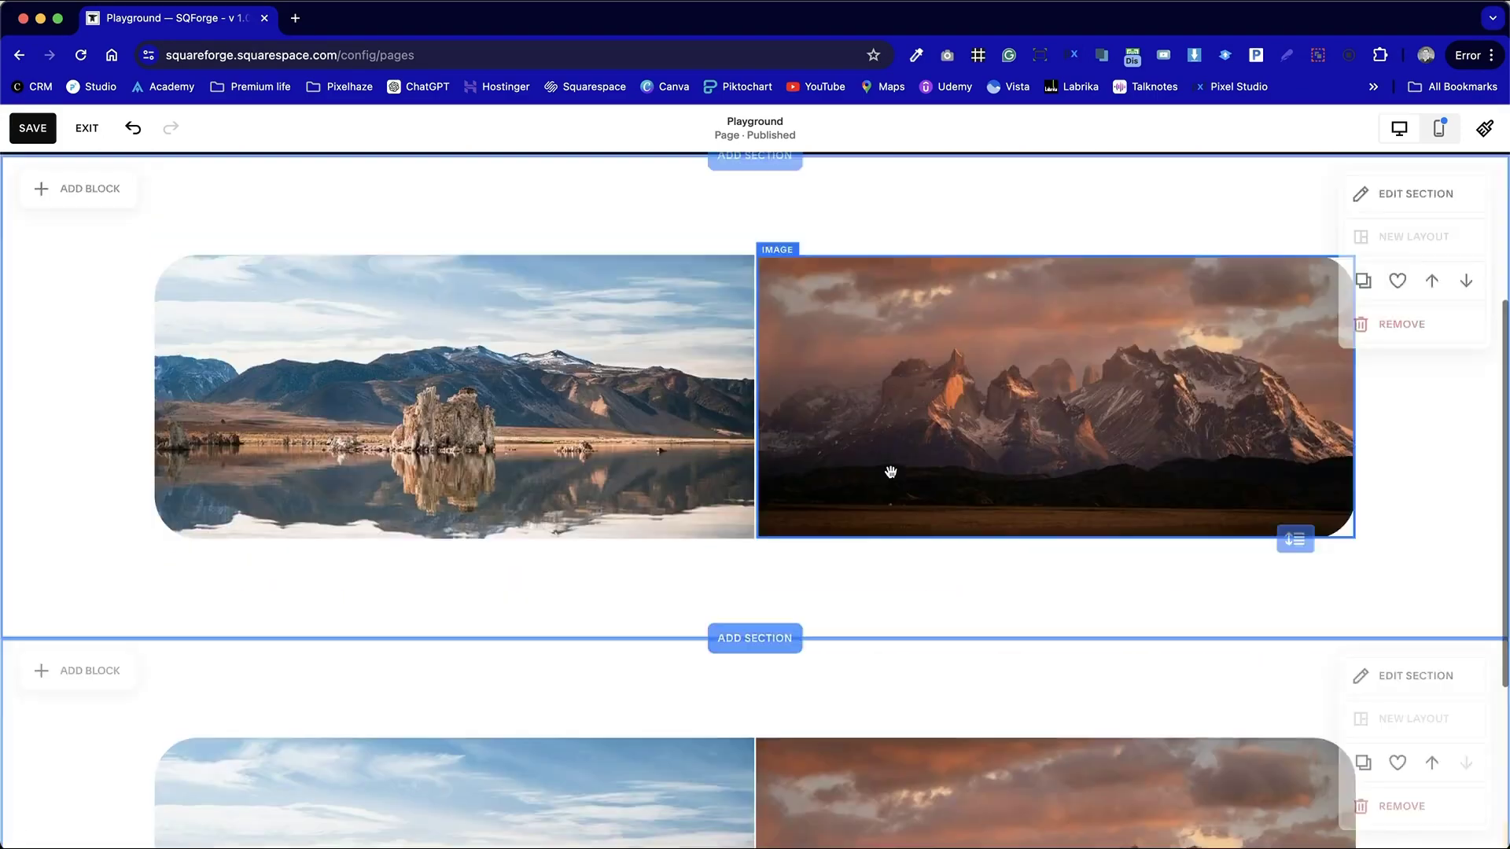
{"action": "scroll", "coordinate": [890, 472], "scroll_direction": "down", "scroll_amount": 4}
Step: Give the duplicated section the Light 1 grey colour theme
{"action": "left_click", "coordinate": [1445, 392]}
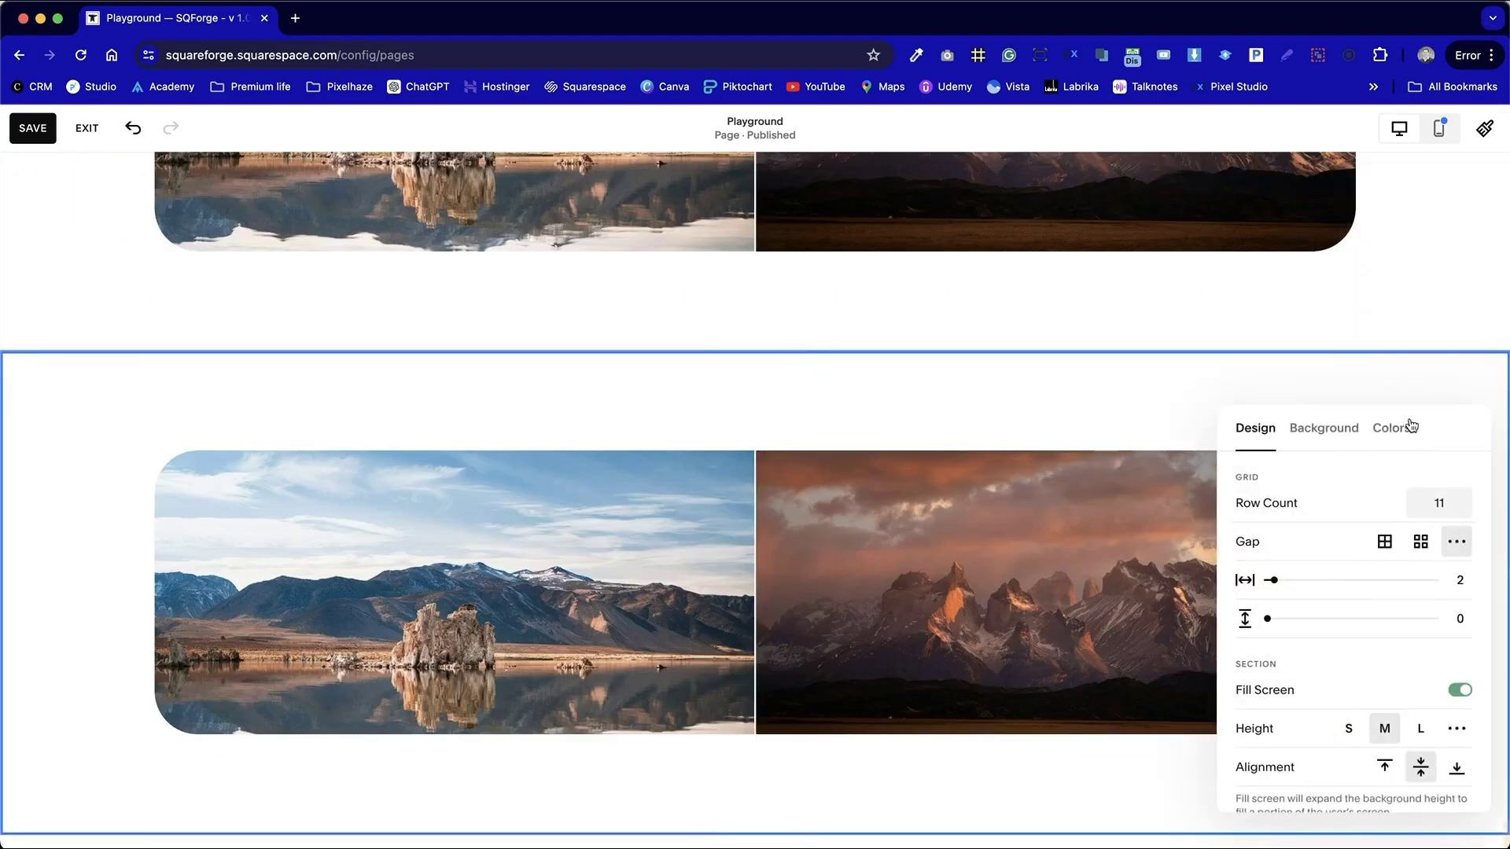
{"action": "left_click", "coordinate": [1391, 428]}
{"action": "left_click", "coordinate": [1358, 629]}
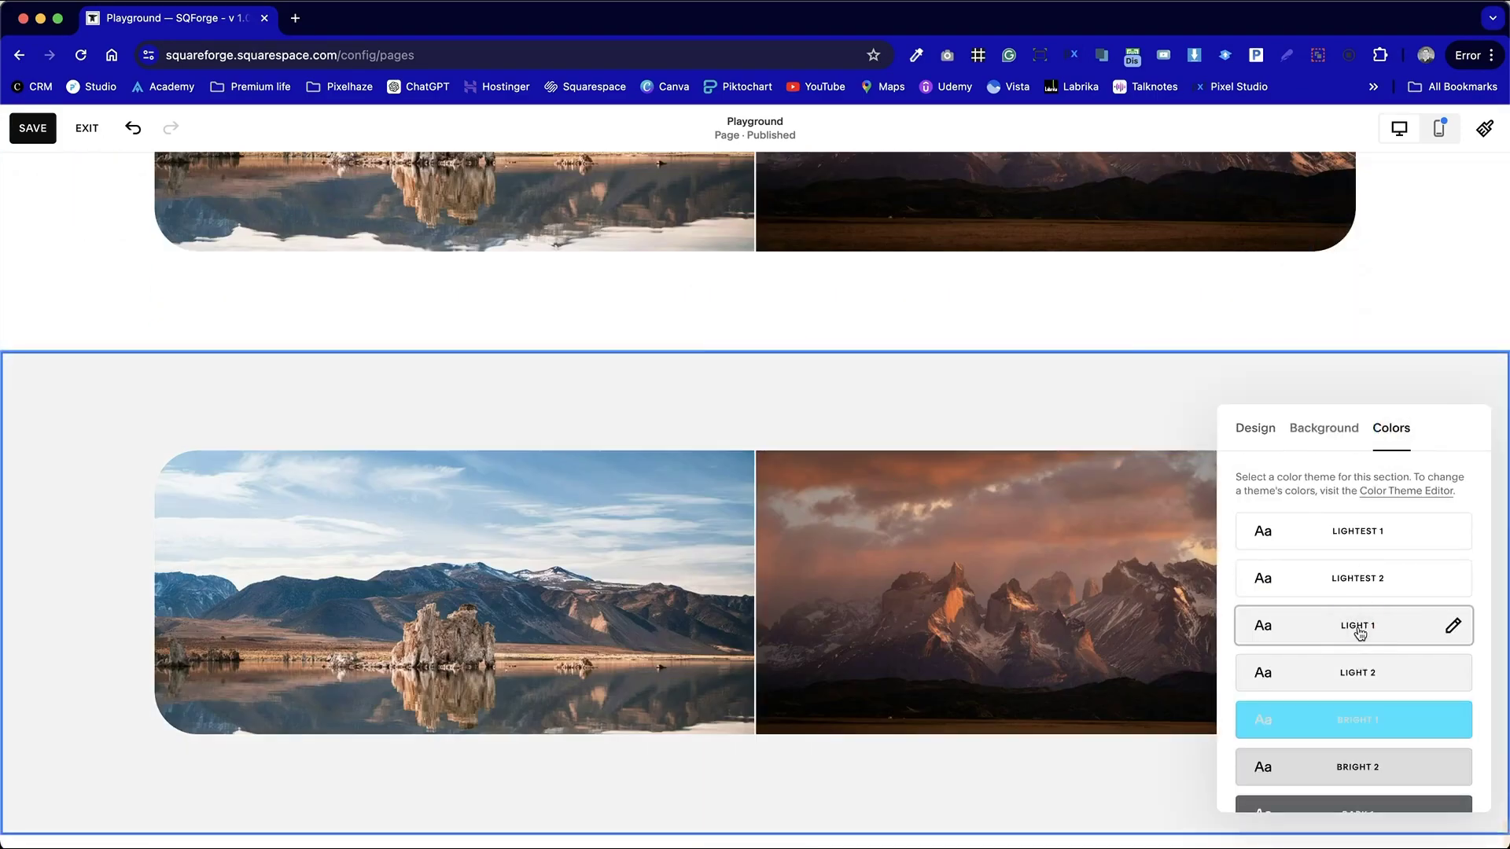
{"action": "left_click", "coordinate": [1005, 409]}
Step: Narrow both photos to about half width and move the mountain photo beside the lake photo
{"action": "left_click", "coordinate": [522, 546]}
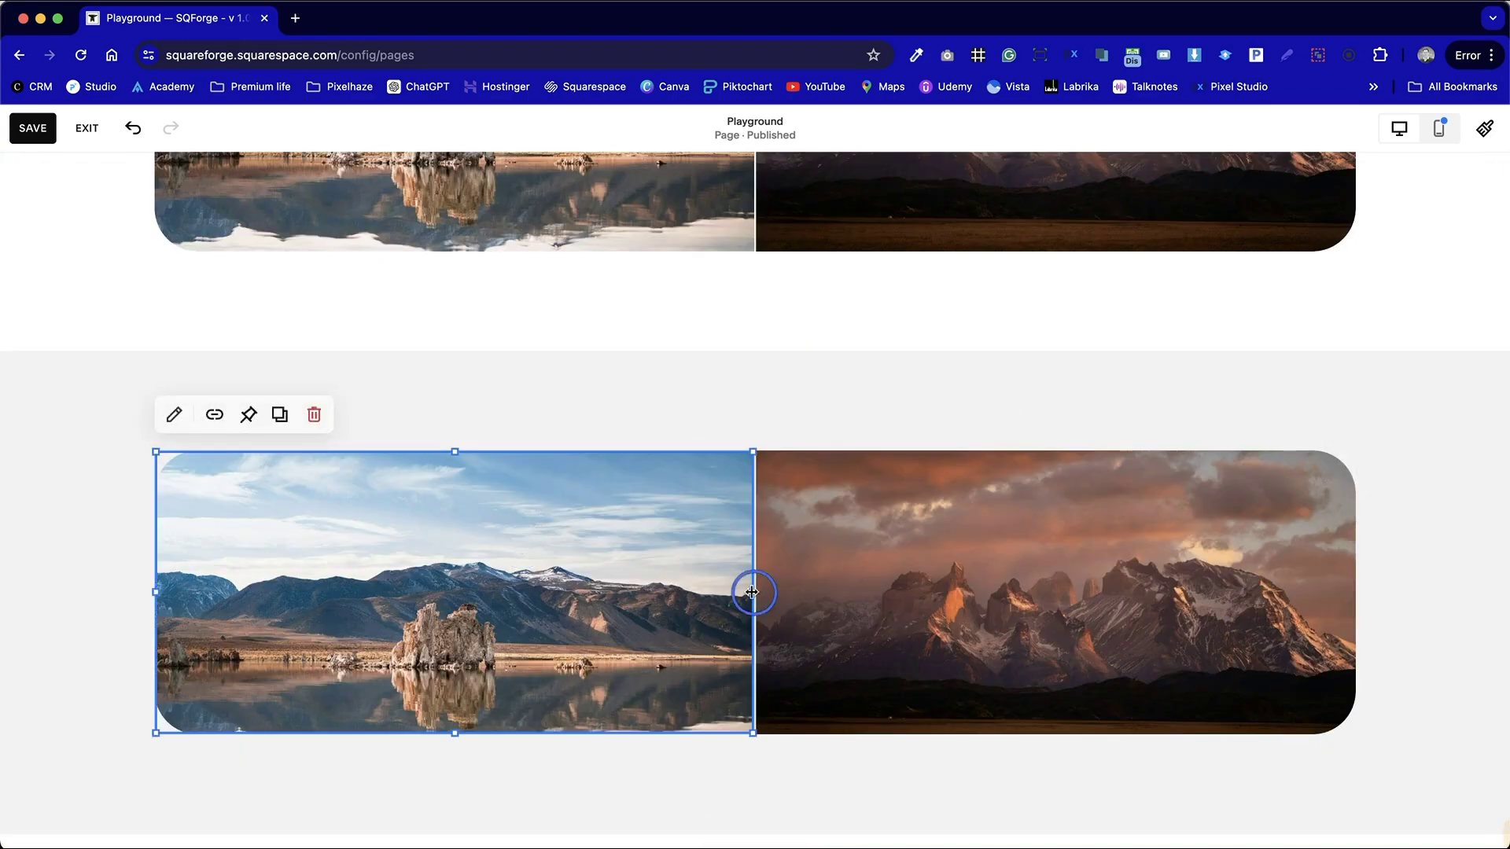
{"action": "left_click_drag", "start_coordinate": [740, 591], "coordinate": [452, 591]}
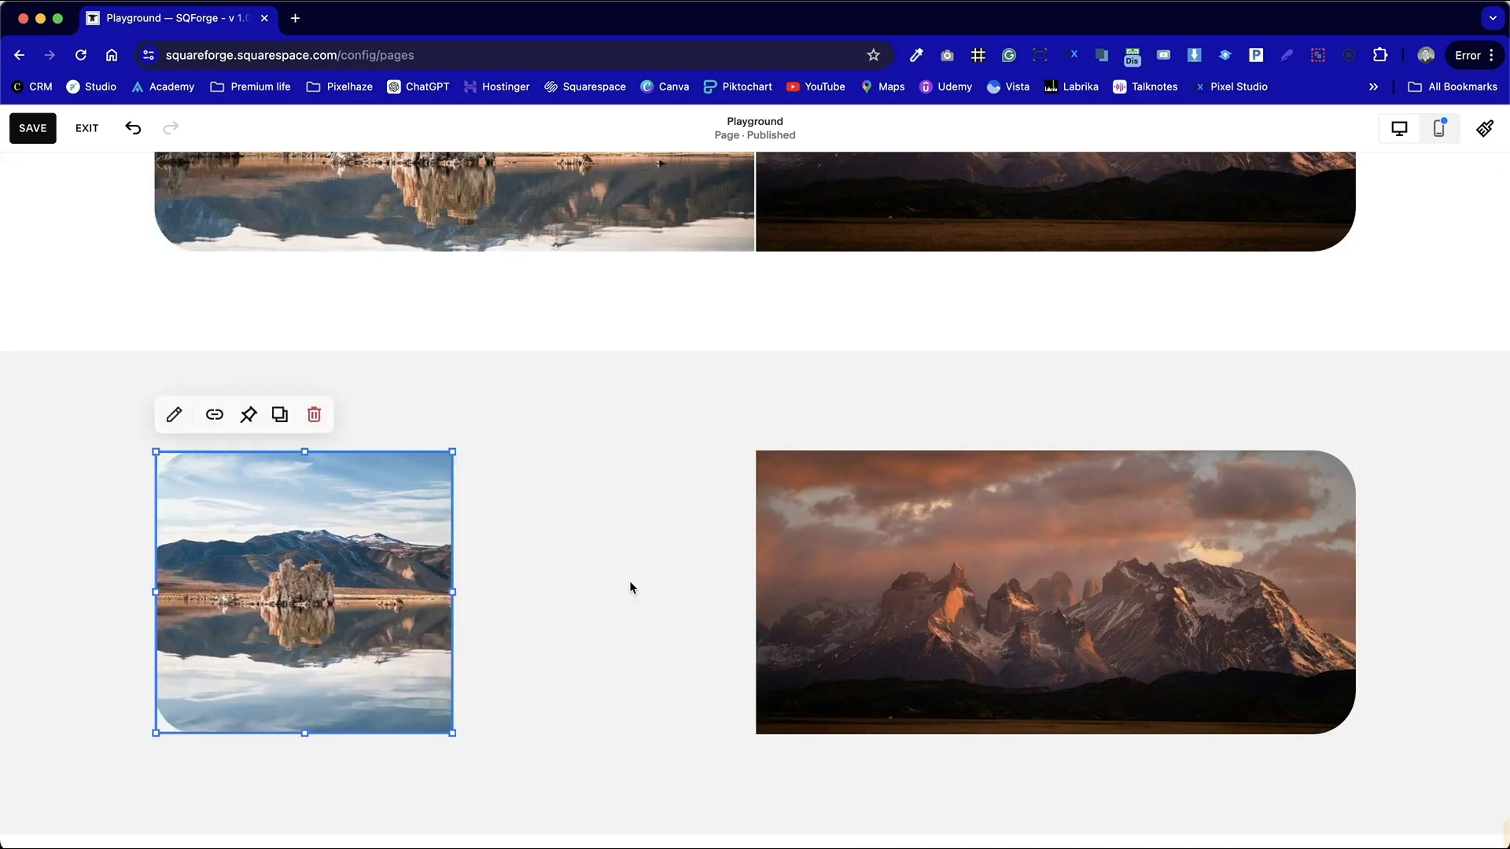
{"action": "left_click", "coordinate": [1024, 569]}
{"action": "left_click_drag", "start_coordinate": [1353, 589], "coordinate": [1067, 607]}
{"action": "left_click", "coordinate": [1125, 624]}
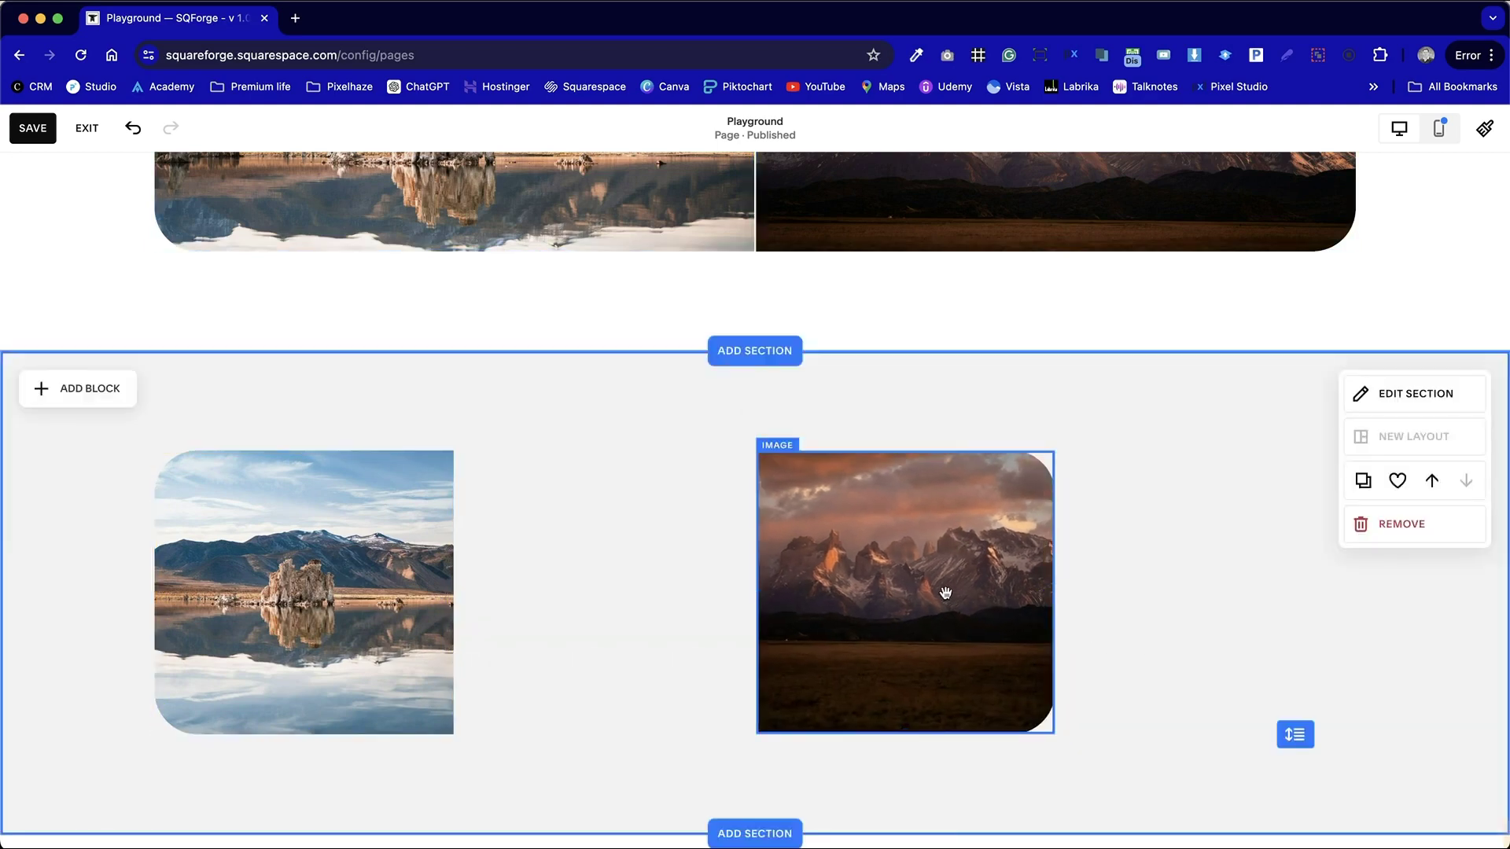
{"action": "left_click_drag", "start_coordinate": [946, 593], "coordinate": [646, 593]}
Step: Give the lake photo a circle shape in its design settings
{"action": "left_click", "coordinate": [173, 414]}
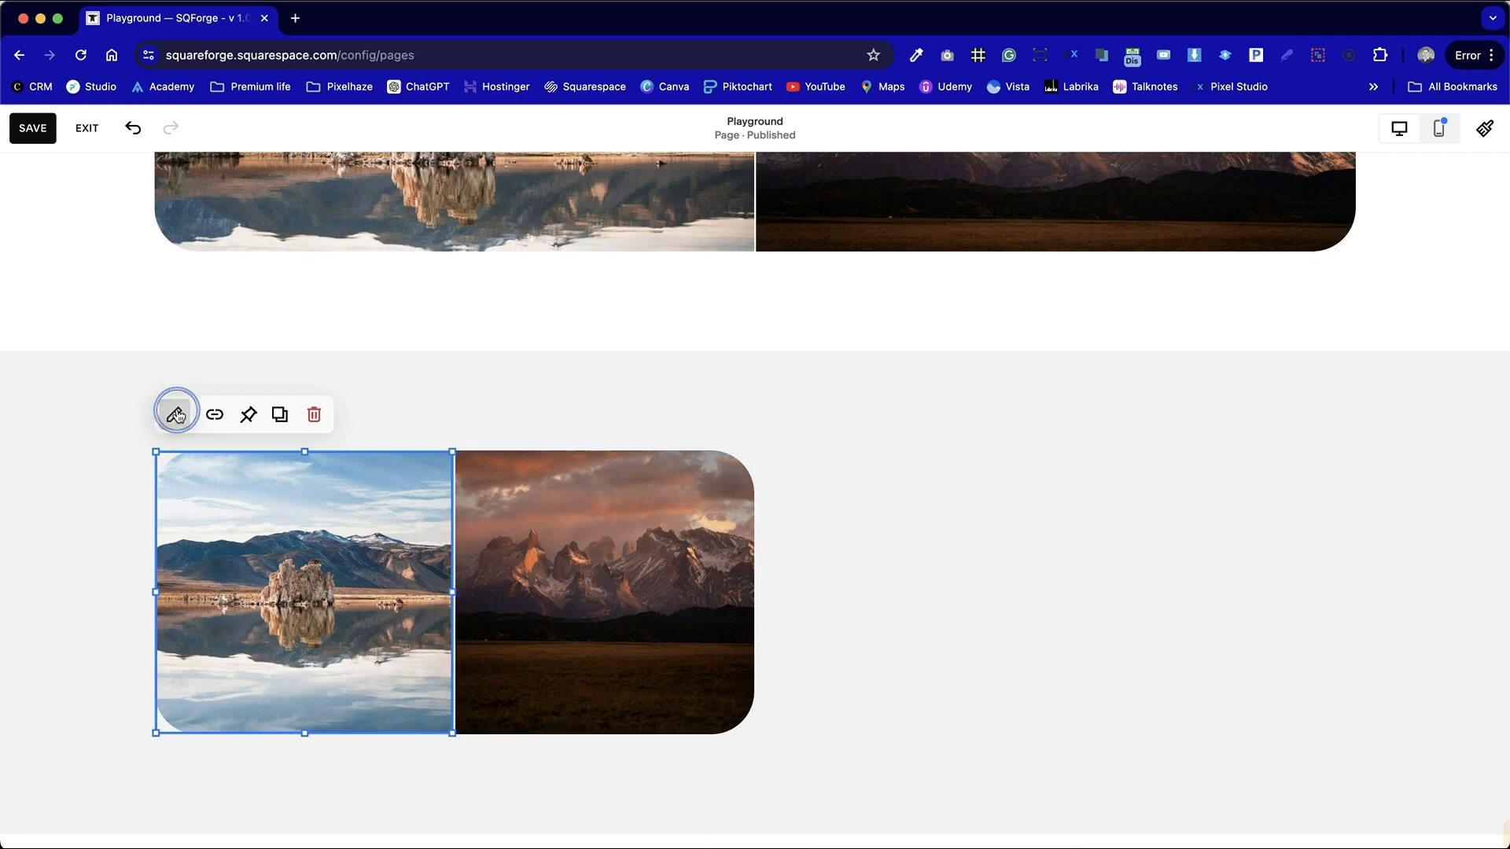
{"action": "left_click", "coordinate": [590, 445]}
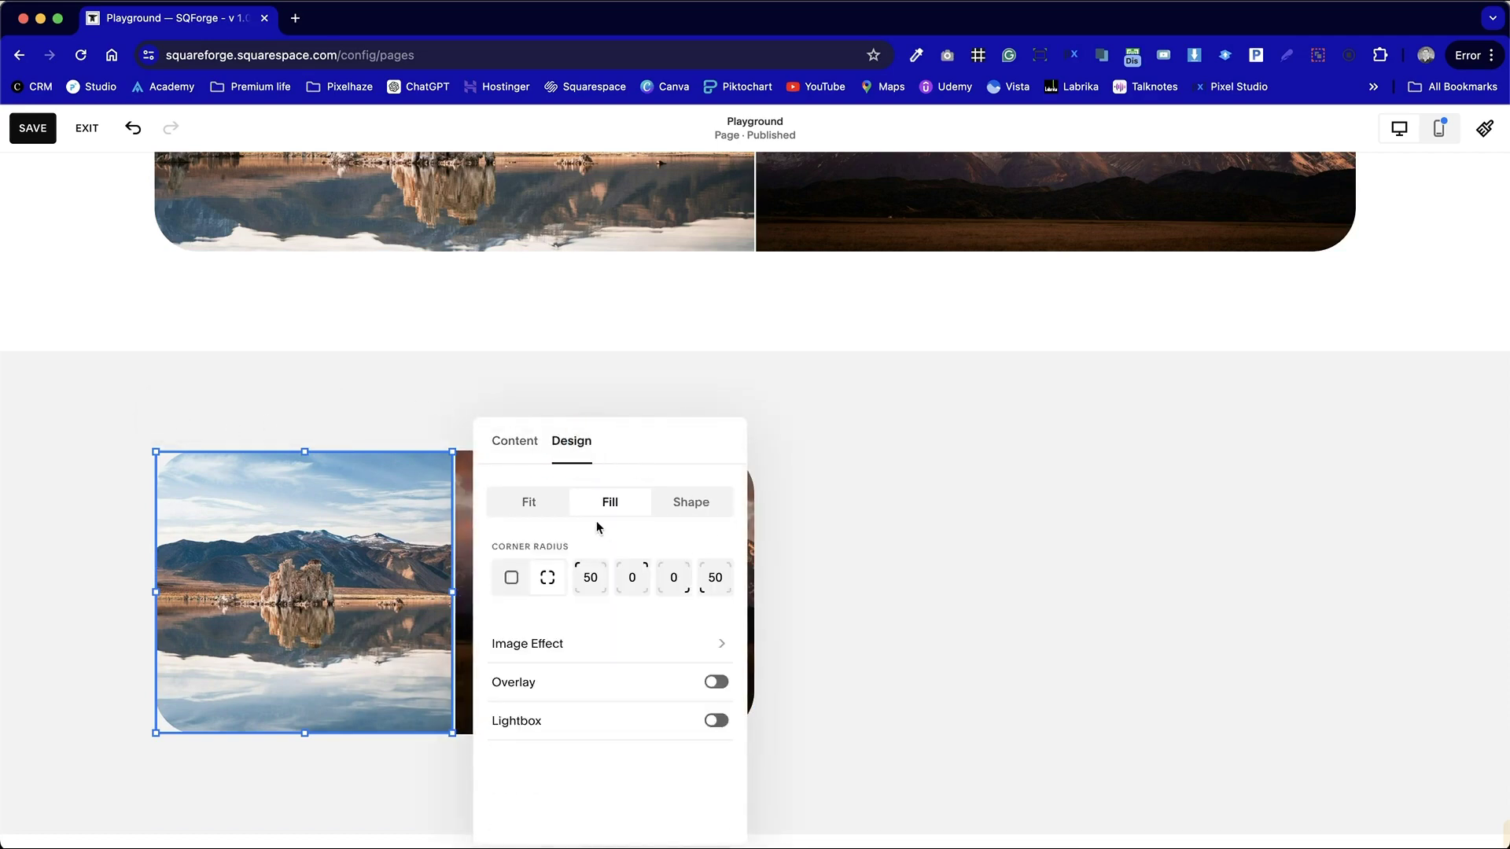
{"action": "left_click", "coordinate": [700, 507]}
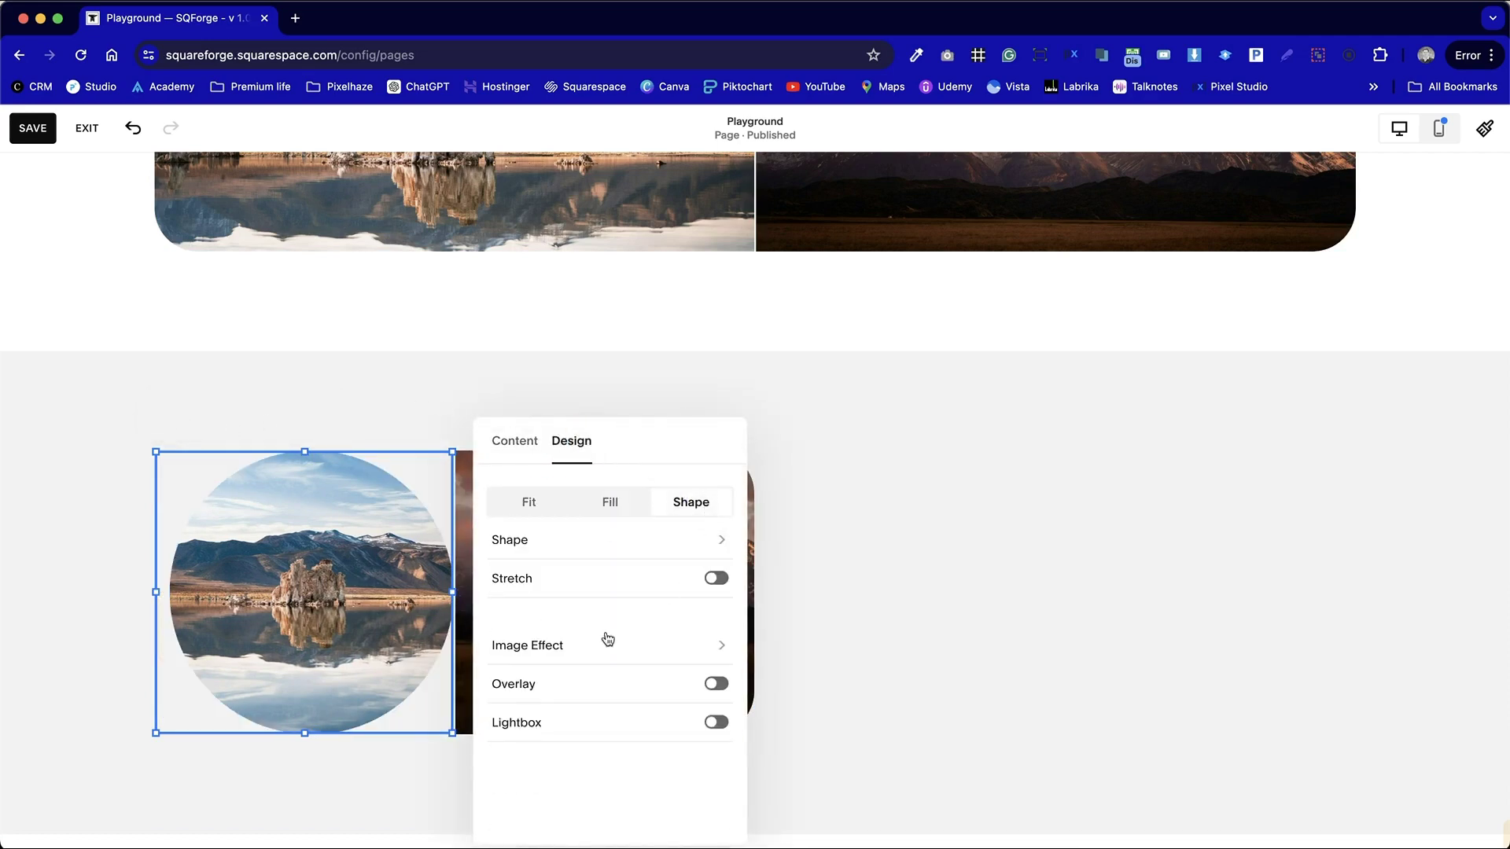
{"action": "left_click", "coordinate": [896, 587]}
Step: Make the mountain photo circular, toggling Stretch on and back off to keep a true circle
{"action": "left_click", "coordinate": [724, 585]}
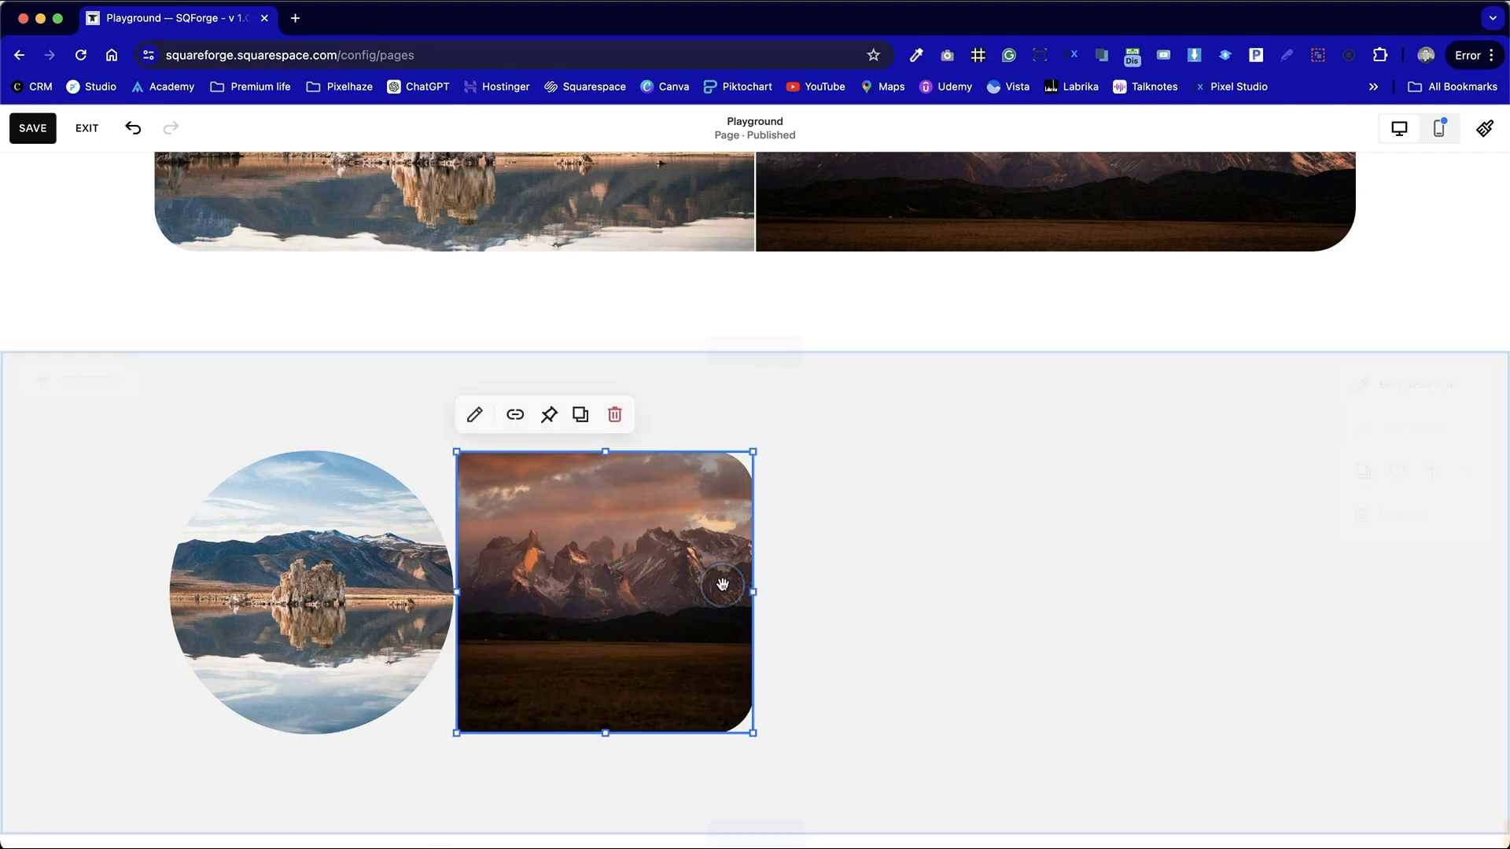
{"action": "left_click", "coordinate": [475, 418]}
{"action": "left_click", "coordinate": [871, 442]}
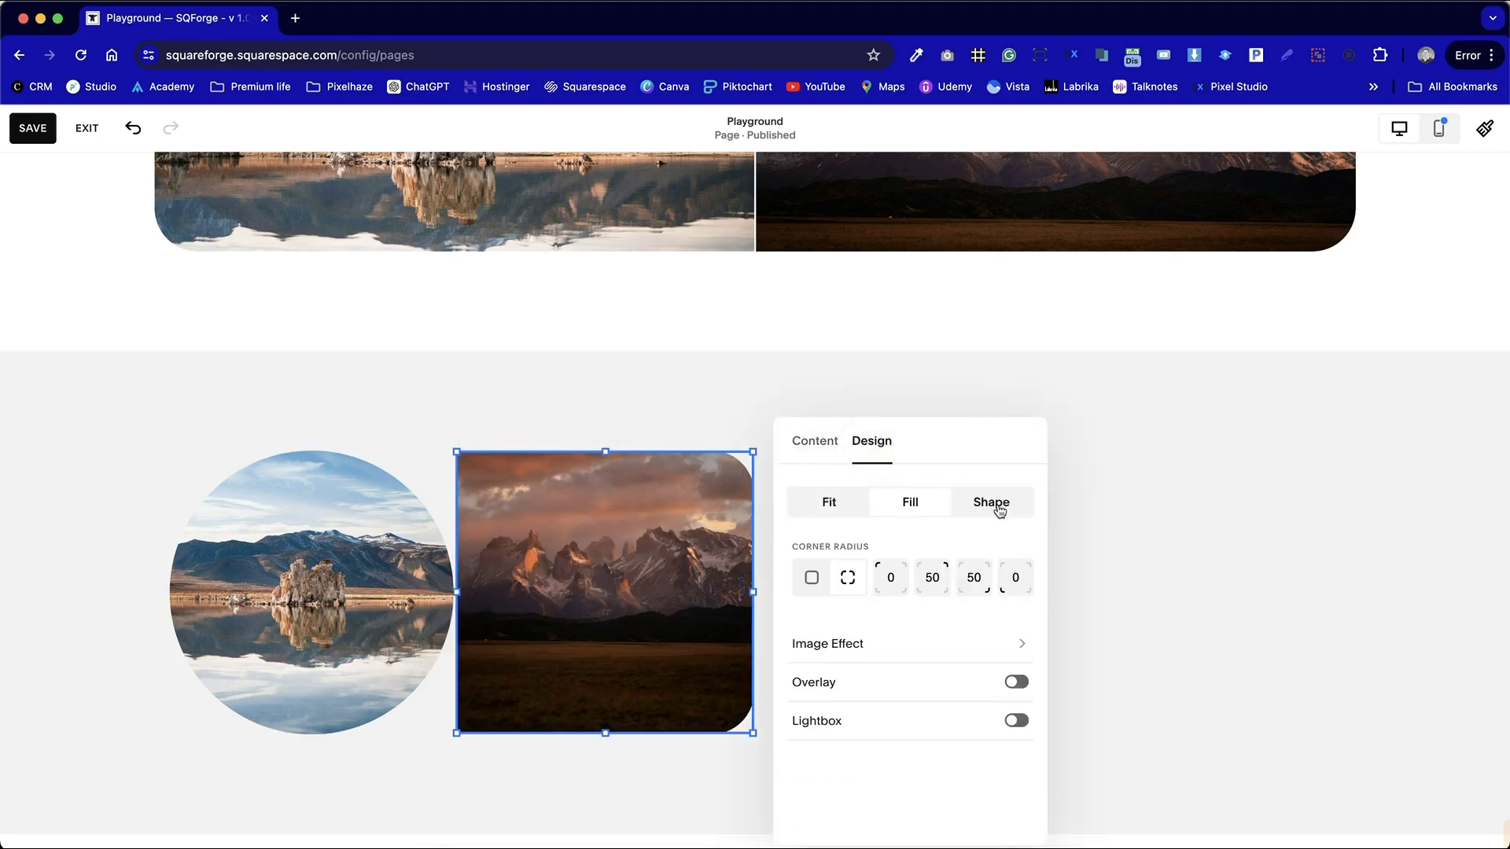
{"action": "left_click", "coordinate": [992, 507]}
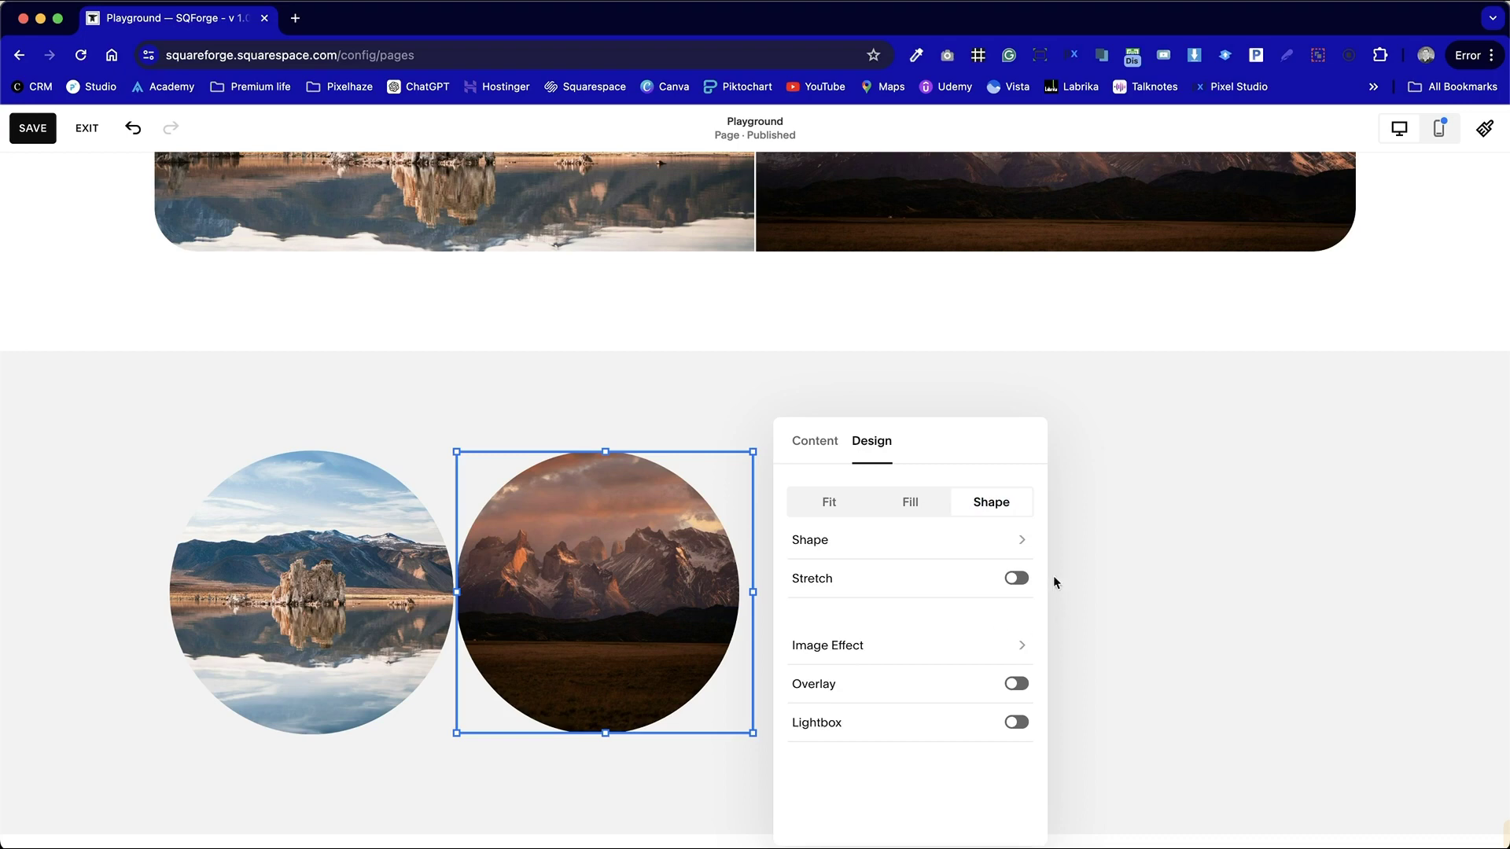
{"action": "left_click", "coordinate": [1012, 577]}
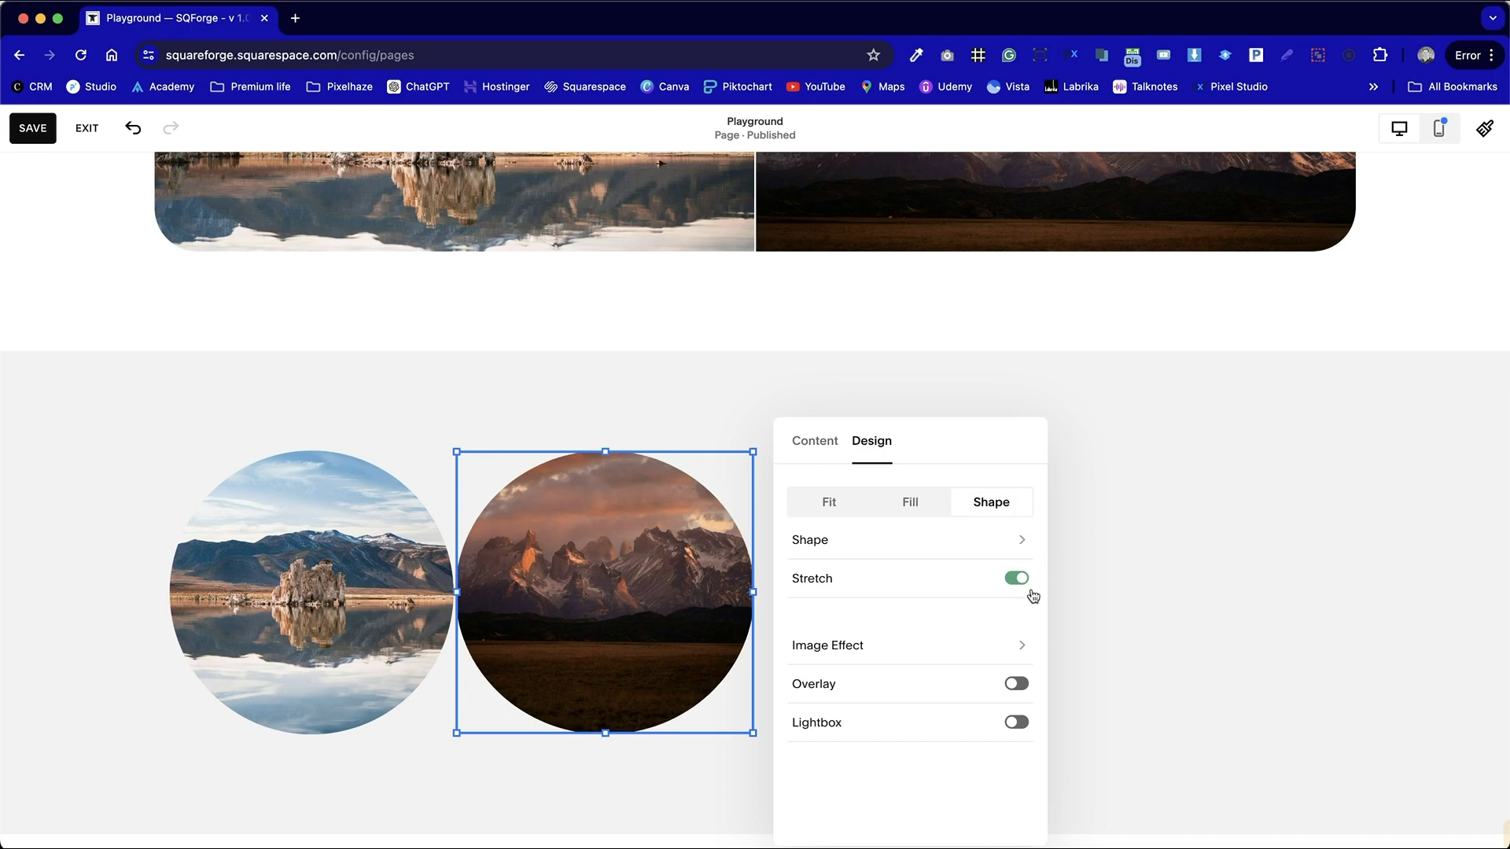
{"action": "left_click", "coordinate": [1020, 580]}
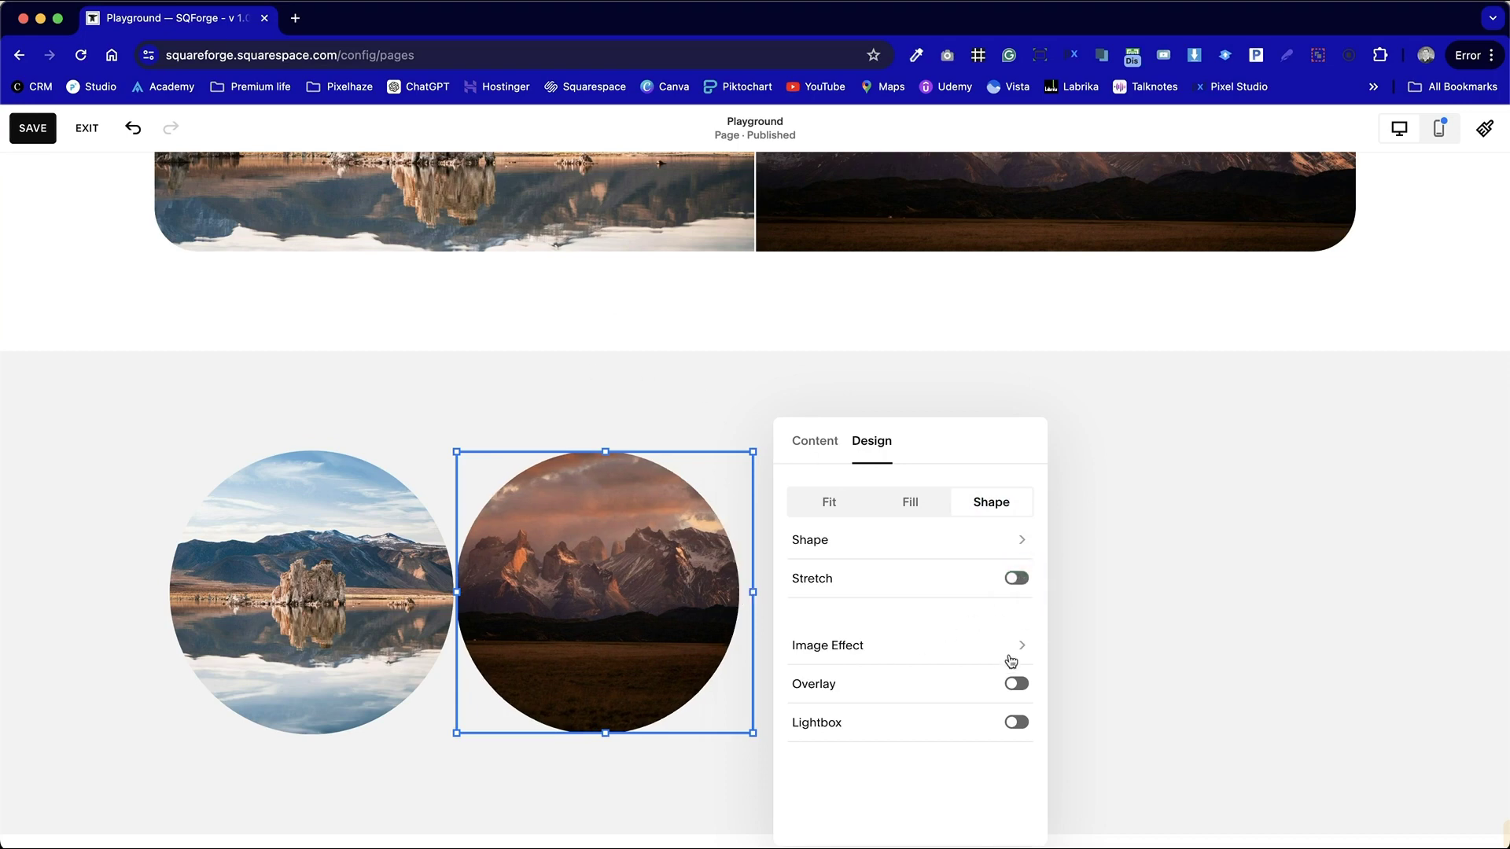
Step: Apply the Film grain image effect to the mountain photo
{"action": "left_click", "coordinate": [1012, 659]}
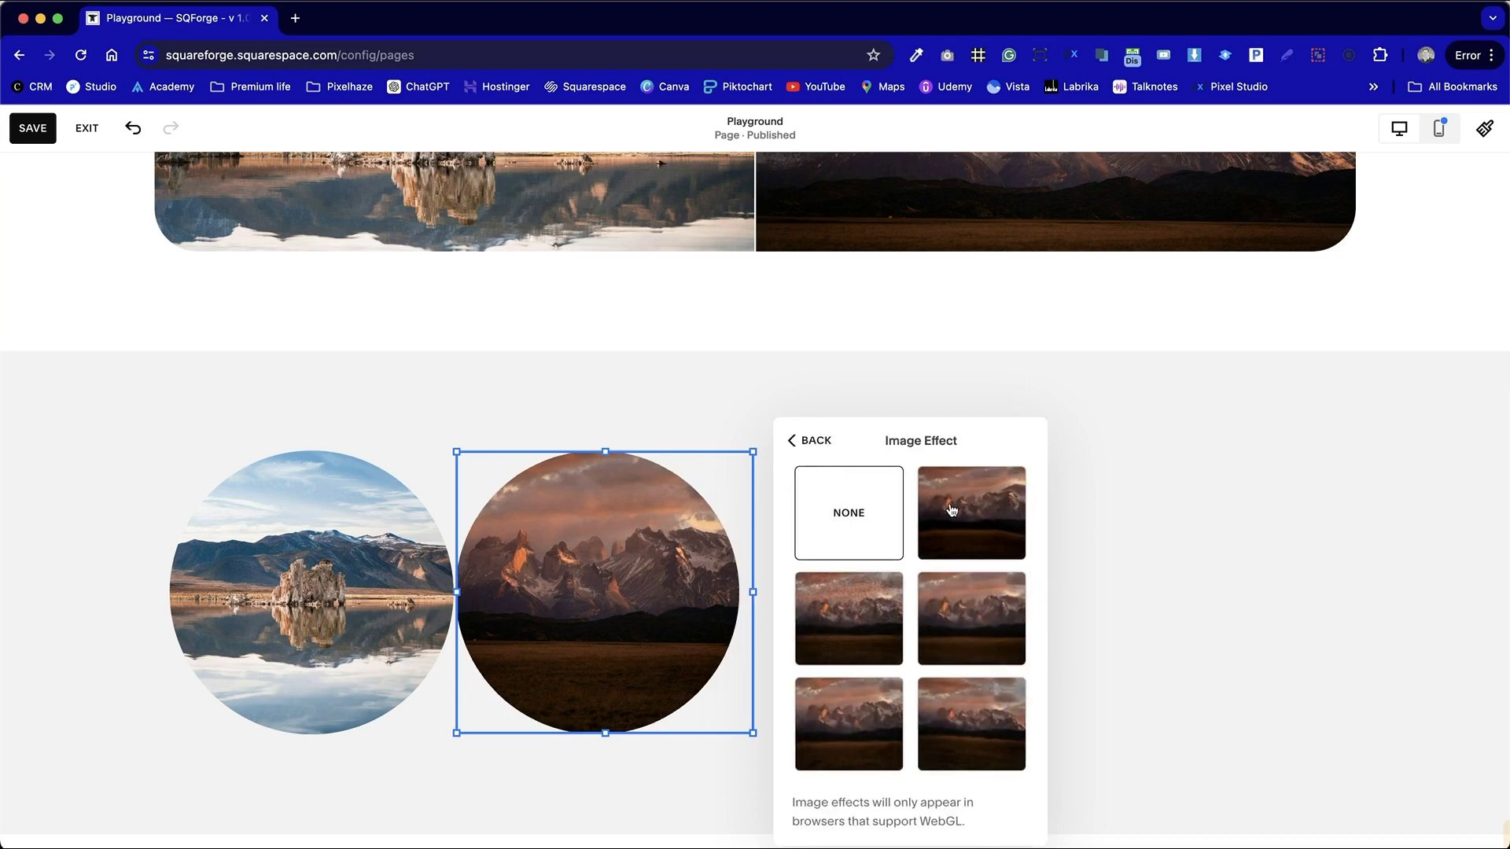
{"action": "left_click", "coordinate": [846, 646]}
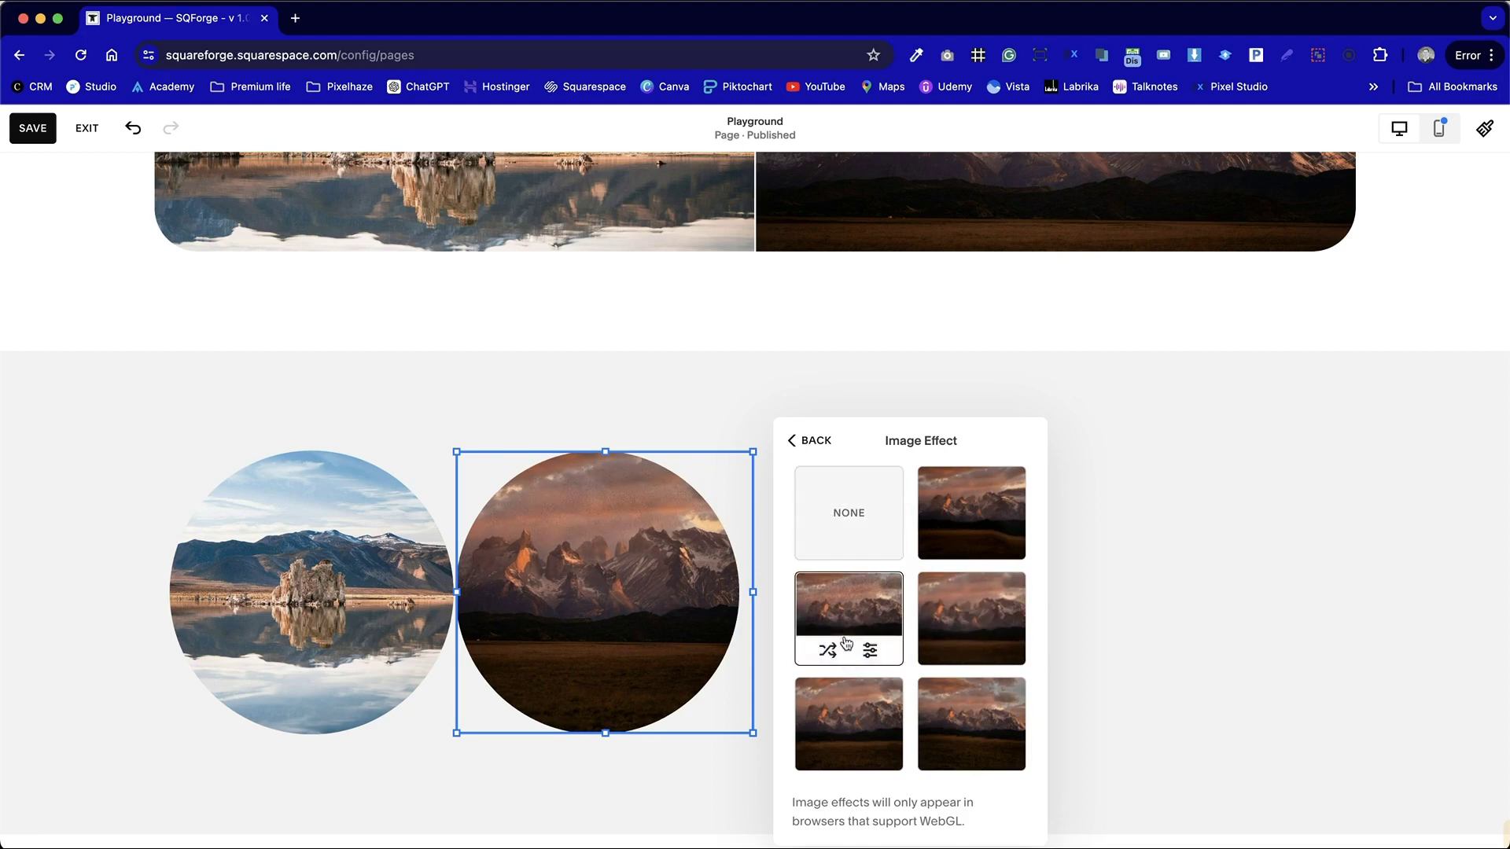
{"action": "left_click", "coordinate": [800, 441]}
{"action": "left_click", "coordinate": [815, 440]}
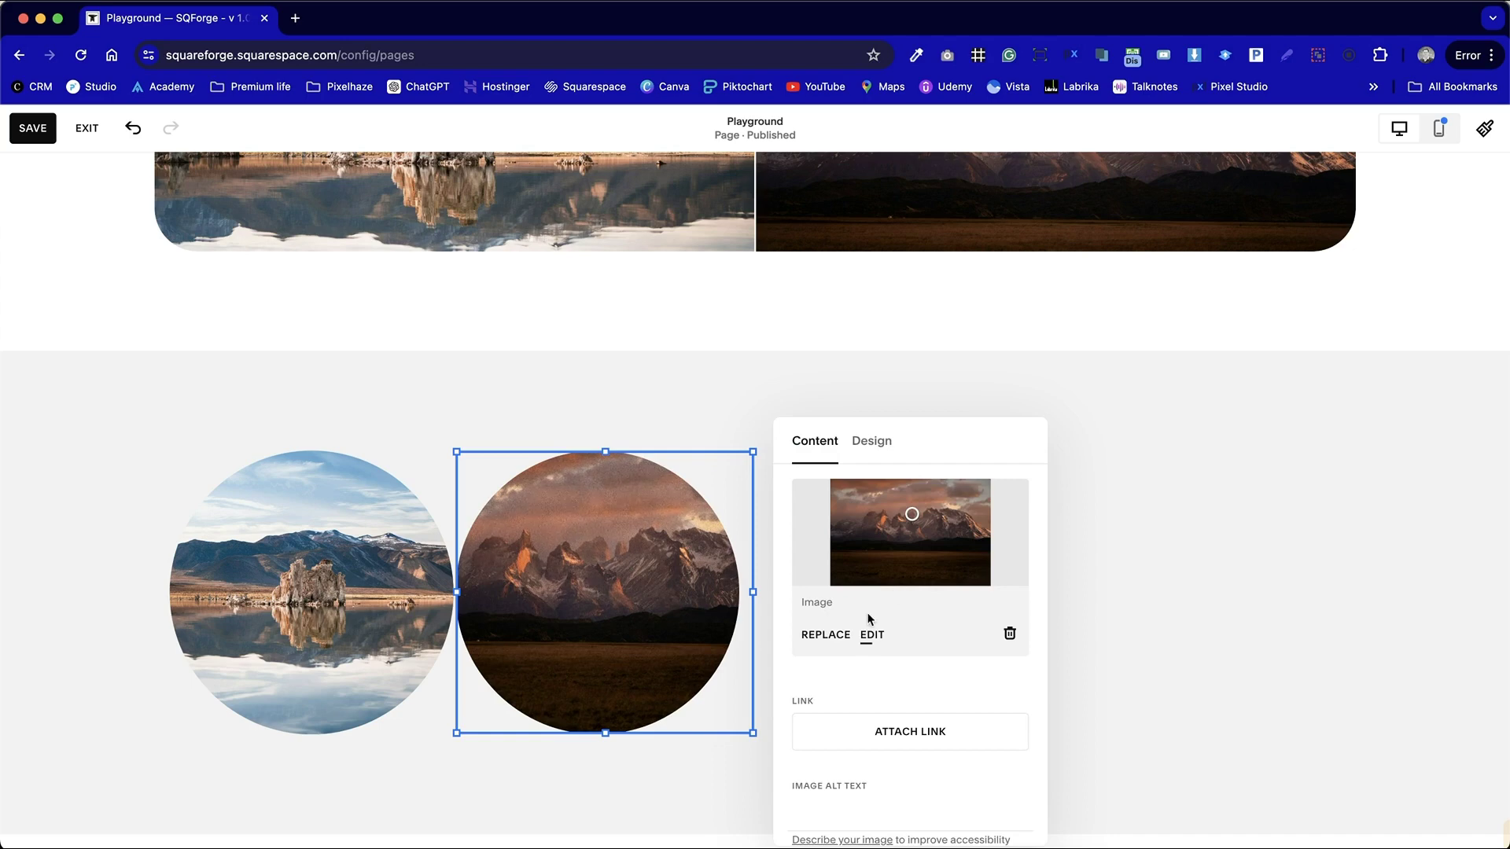
Step: Apply the Film grain image effect to the lake photo as well
{"action": "double_click", "coordinate": [409, 544]}
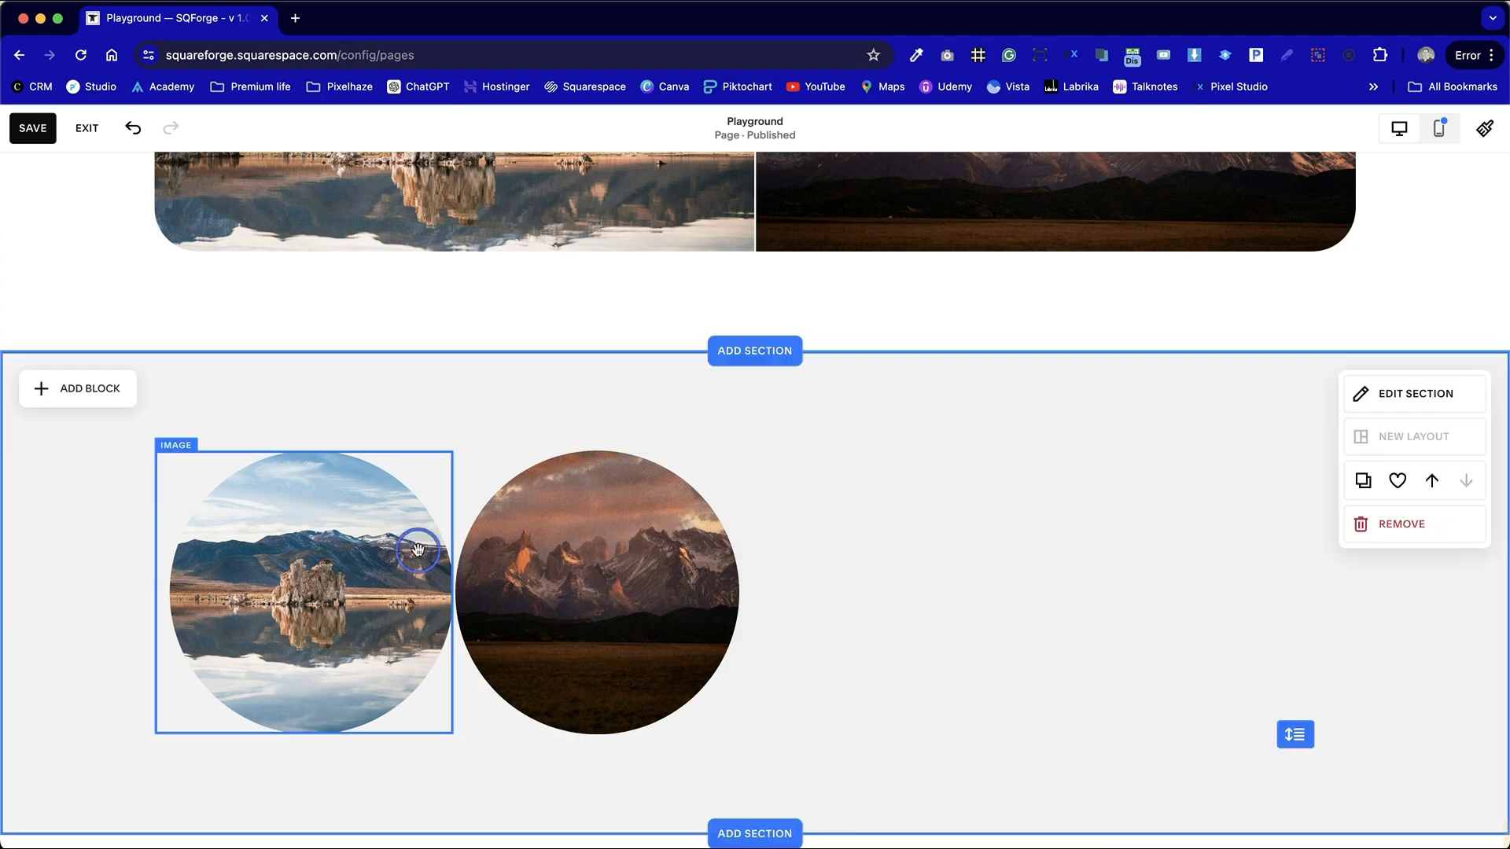
{"action": "left_click", "coordinate": [569, 441]}
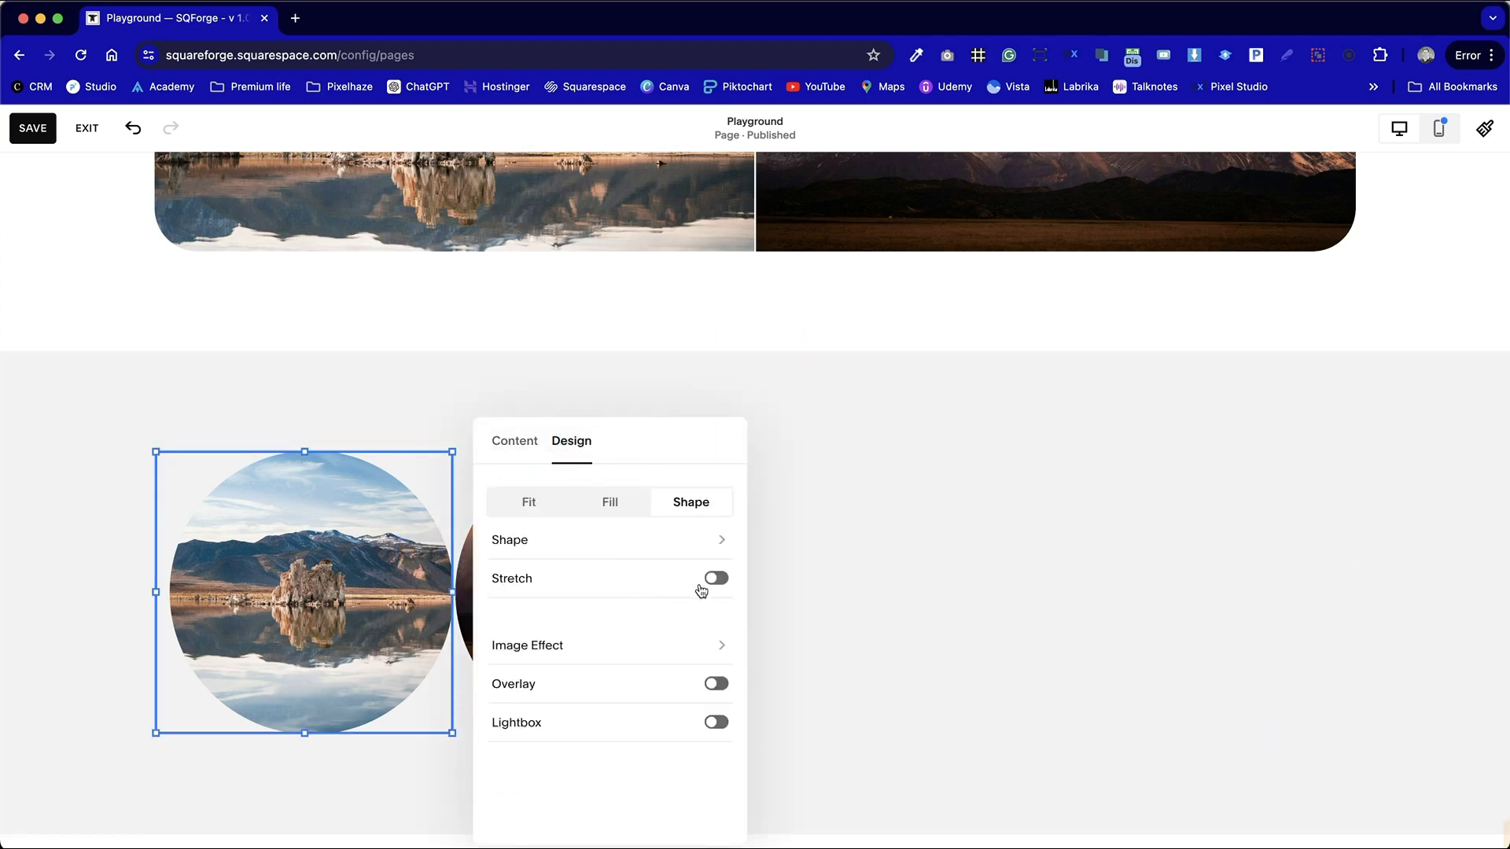
{"action": "left_click", "coordinate": [697, 646]}
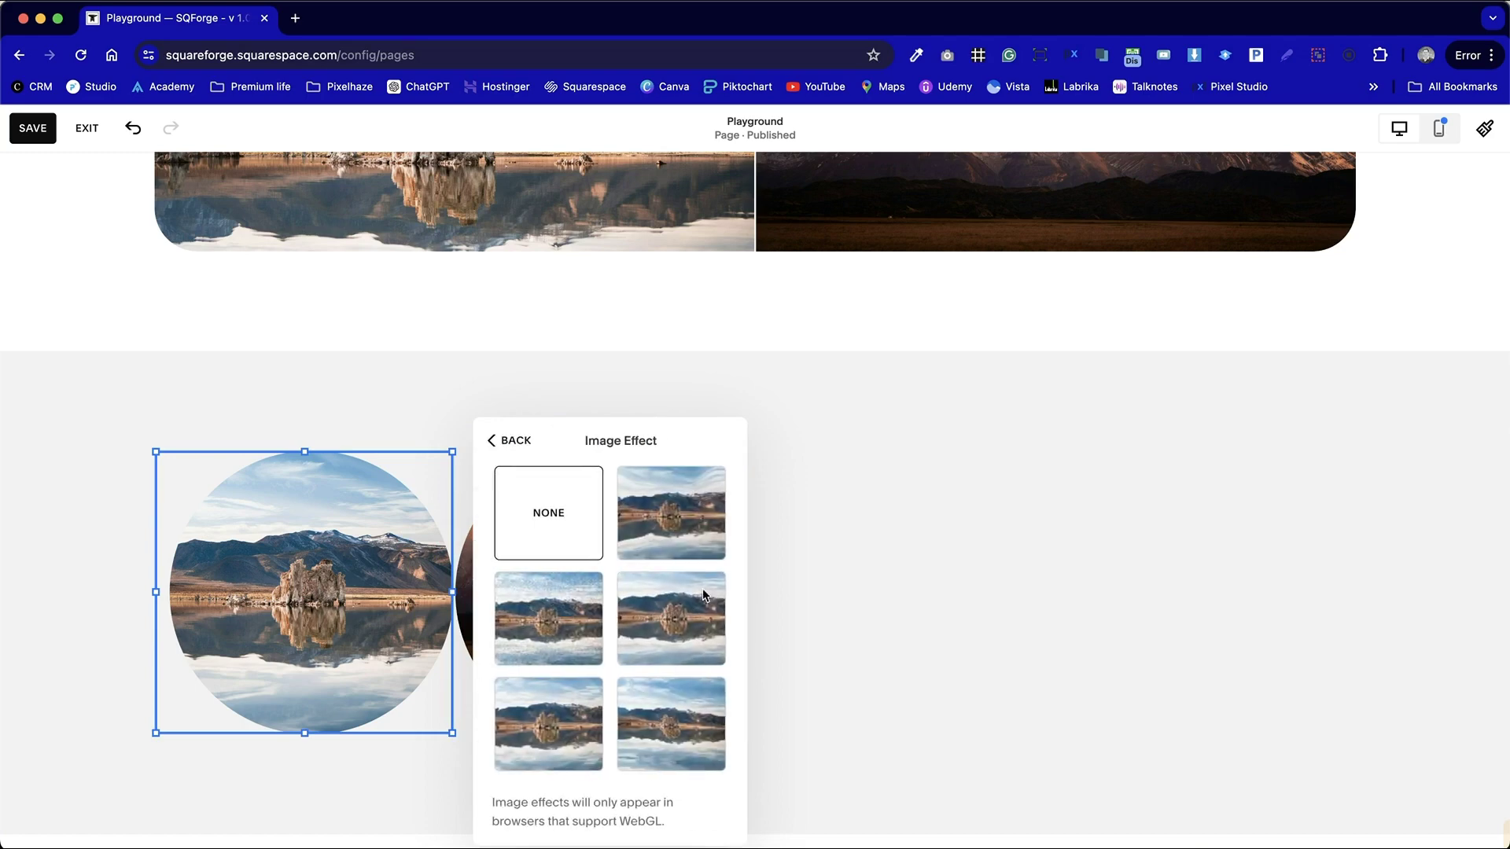
{"action": "left_click", "coordinate": [555, 639]}
{"action": "left_click", "coordinate": [870, 441]}
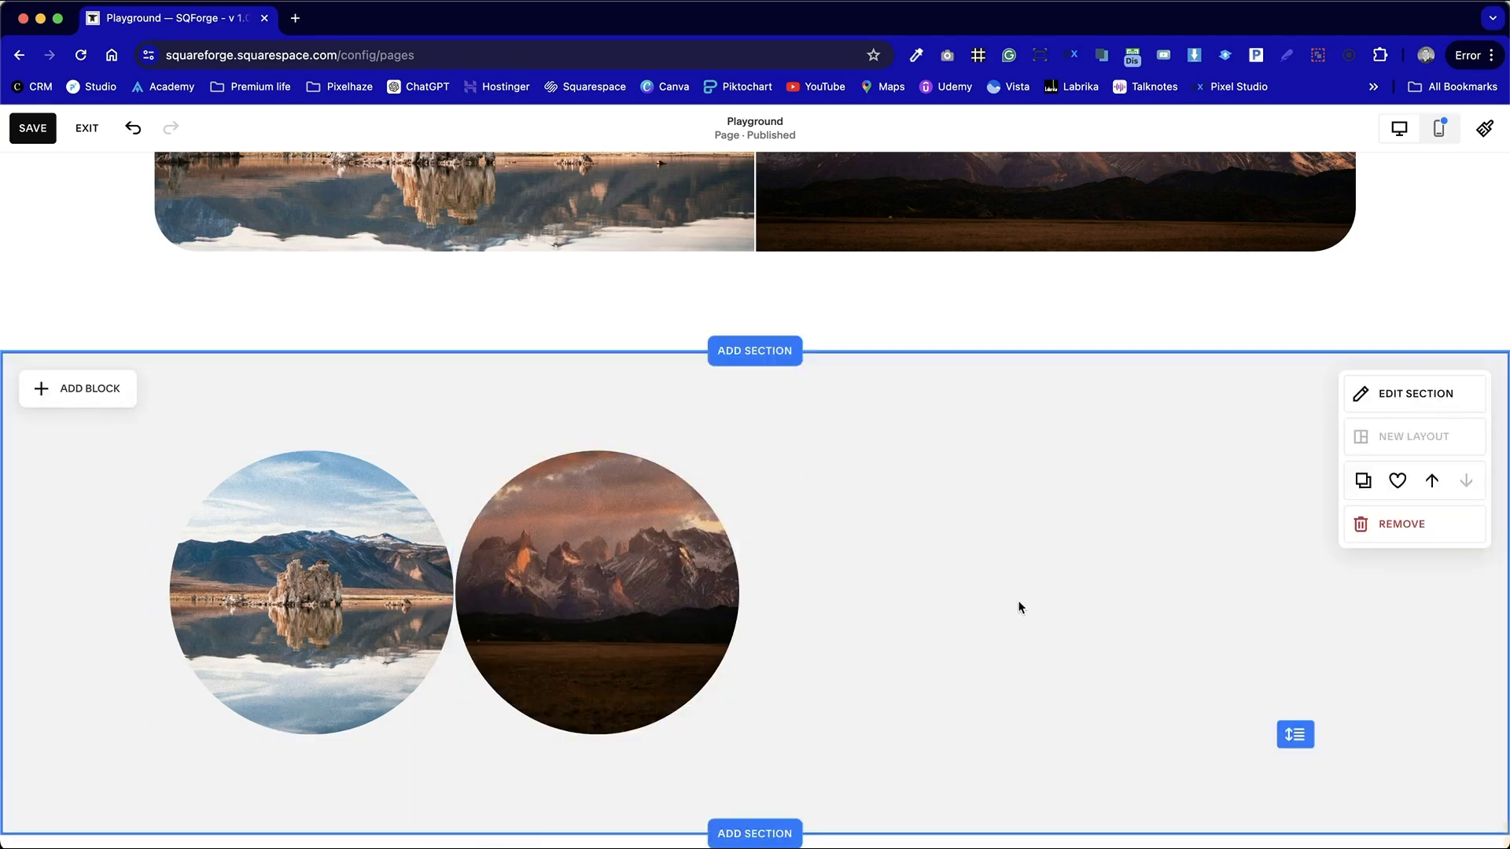
Step: Move the mountain circle to the right half and place a new text block between the photos
{"action": "left_click_drag", "start_coordinate": [579, 610], "coordinate": [879, 615]}
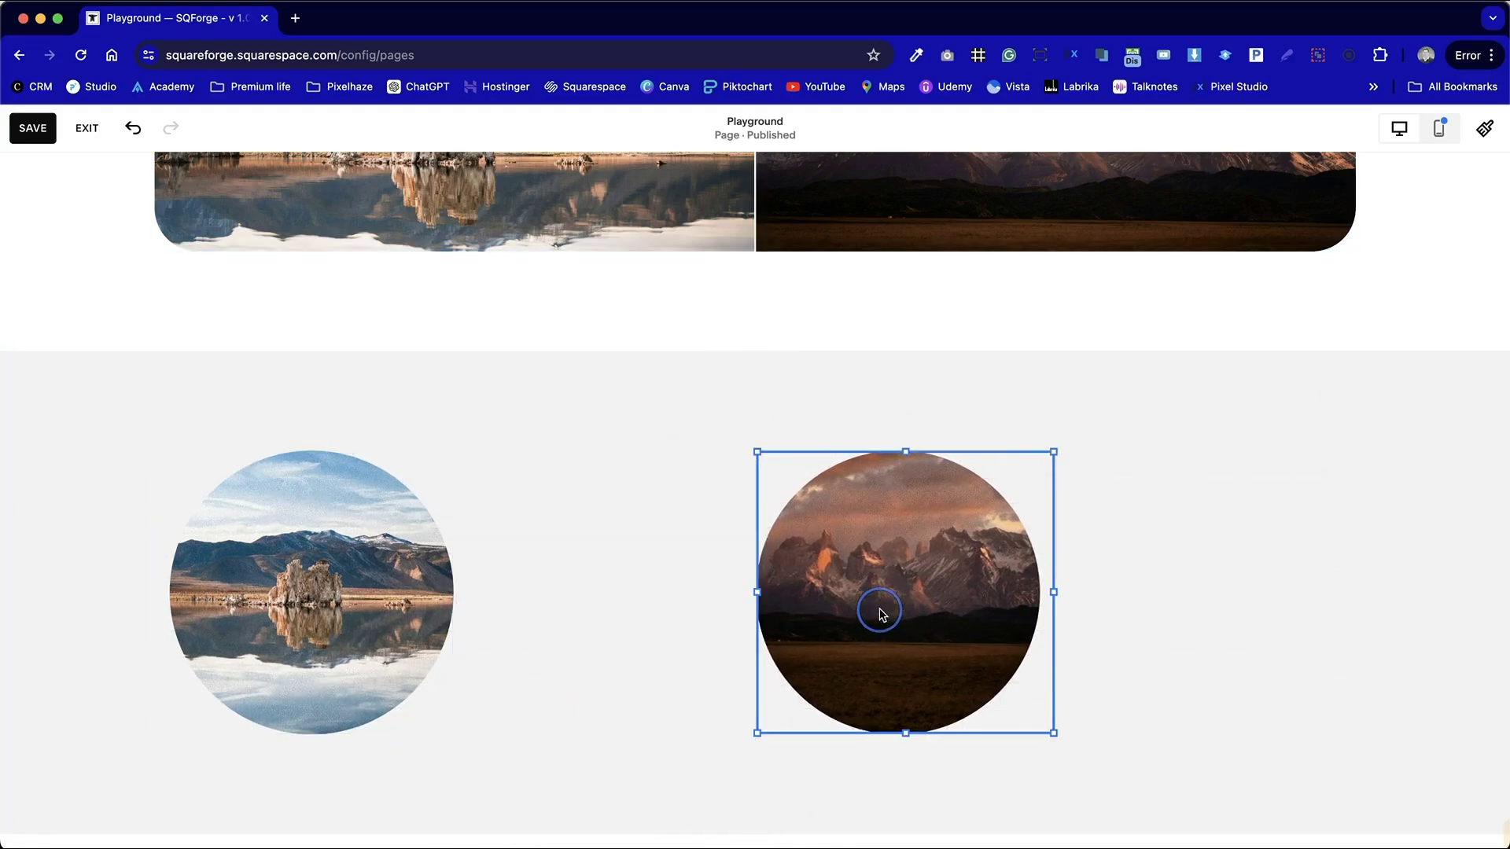
{"action": "left_click", "coordinate": [1160, 511]}
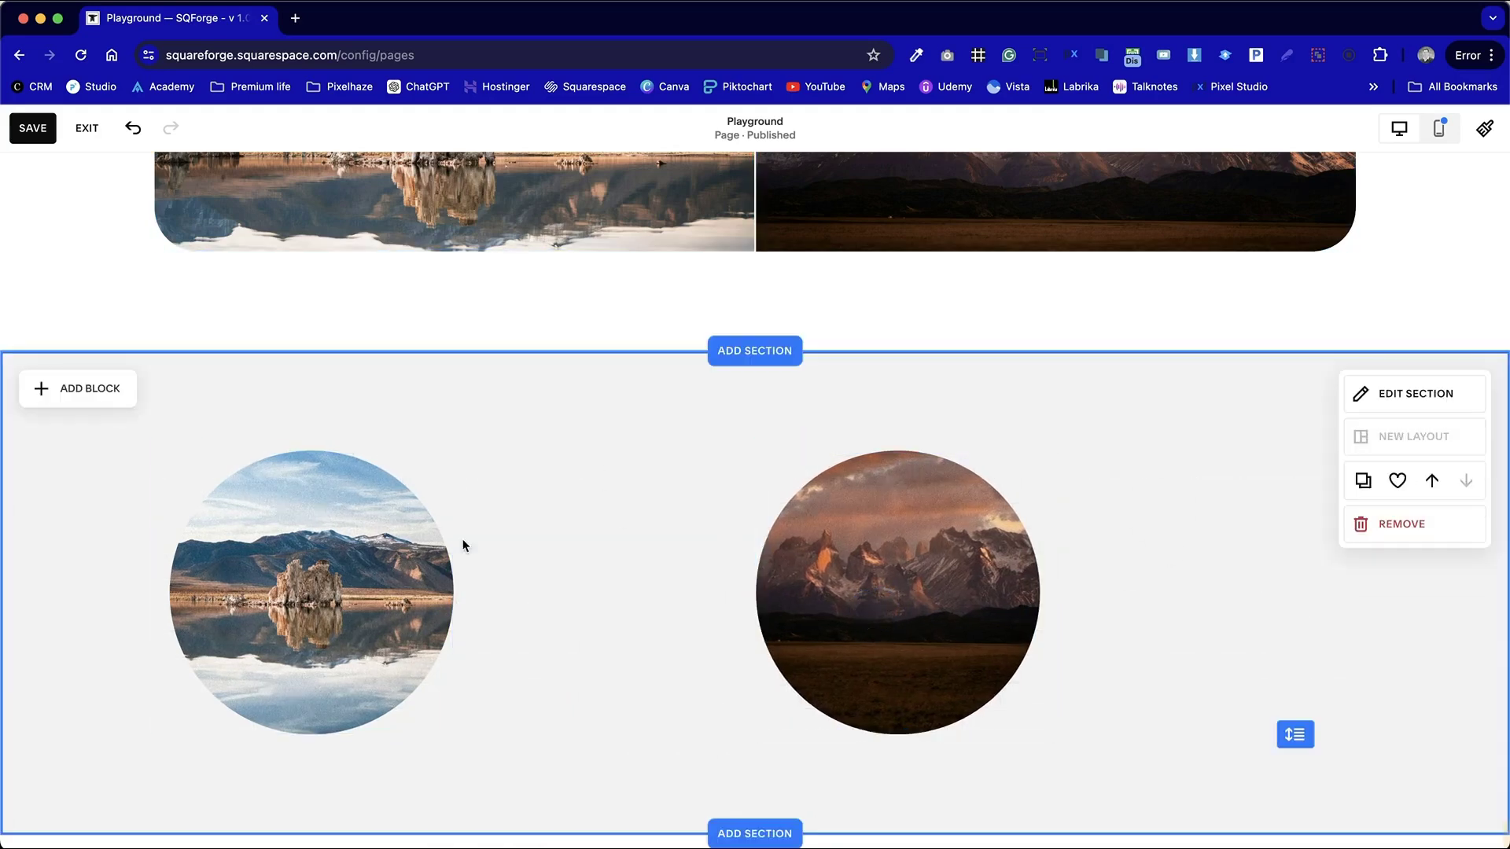
{"action": "left_click", "coordinate": [77, 390]}
{"action": "left_click", "coordinate": [92, 472]}
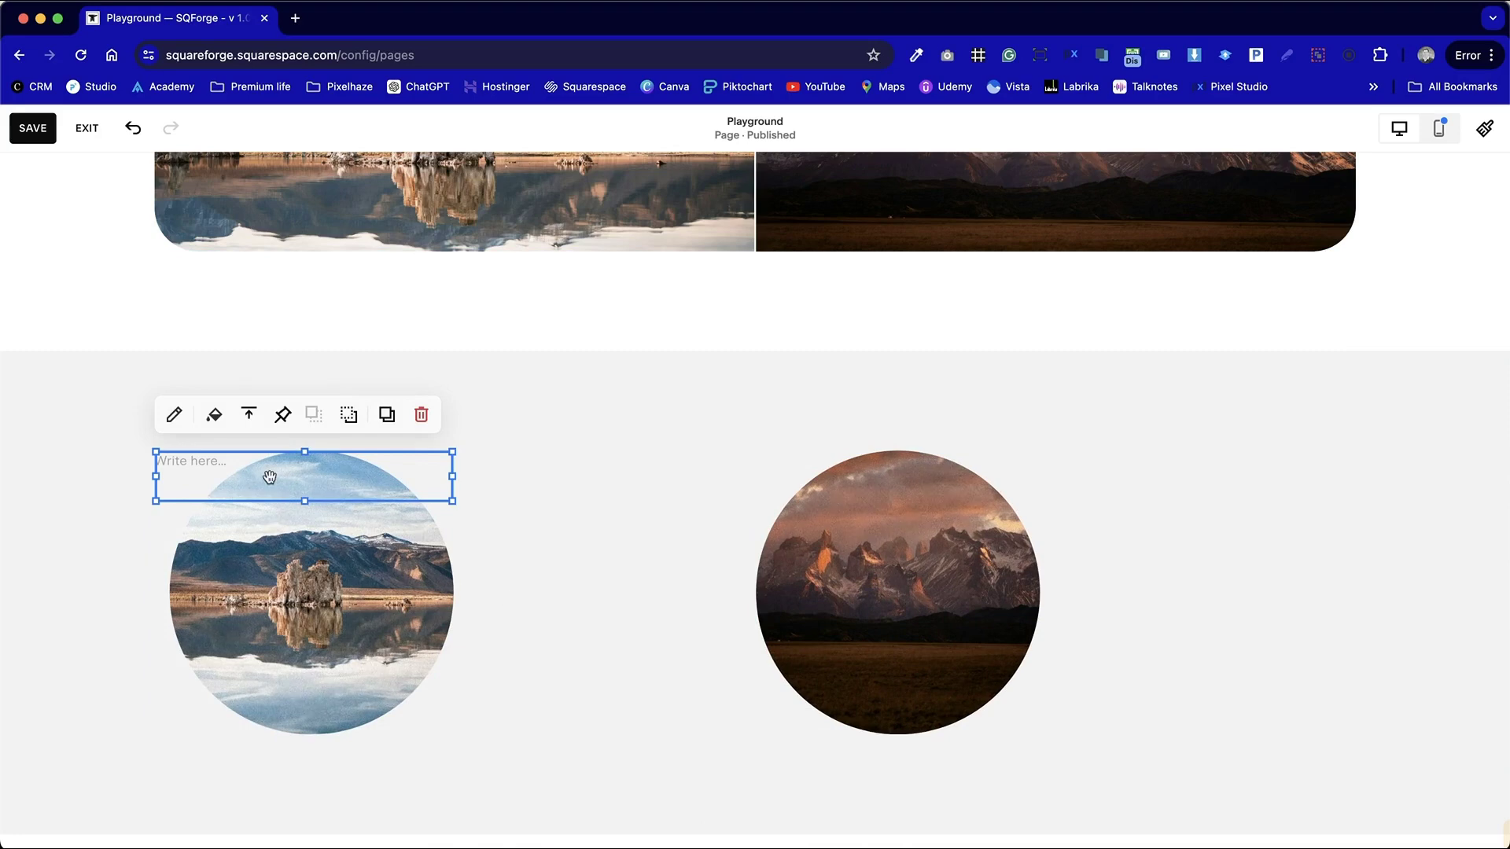
{"action": "left_click_drag", "start_coordinate": [207, 476], "coordinate": [501, 472]}
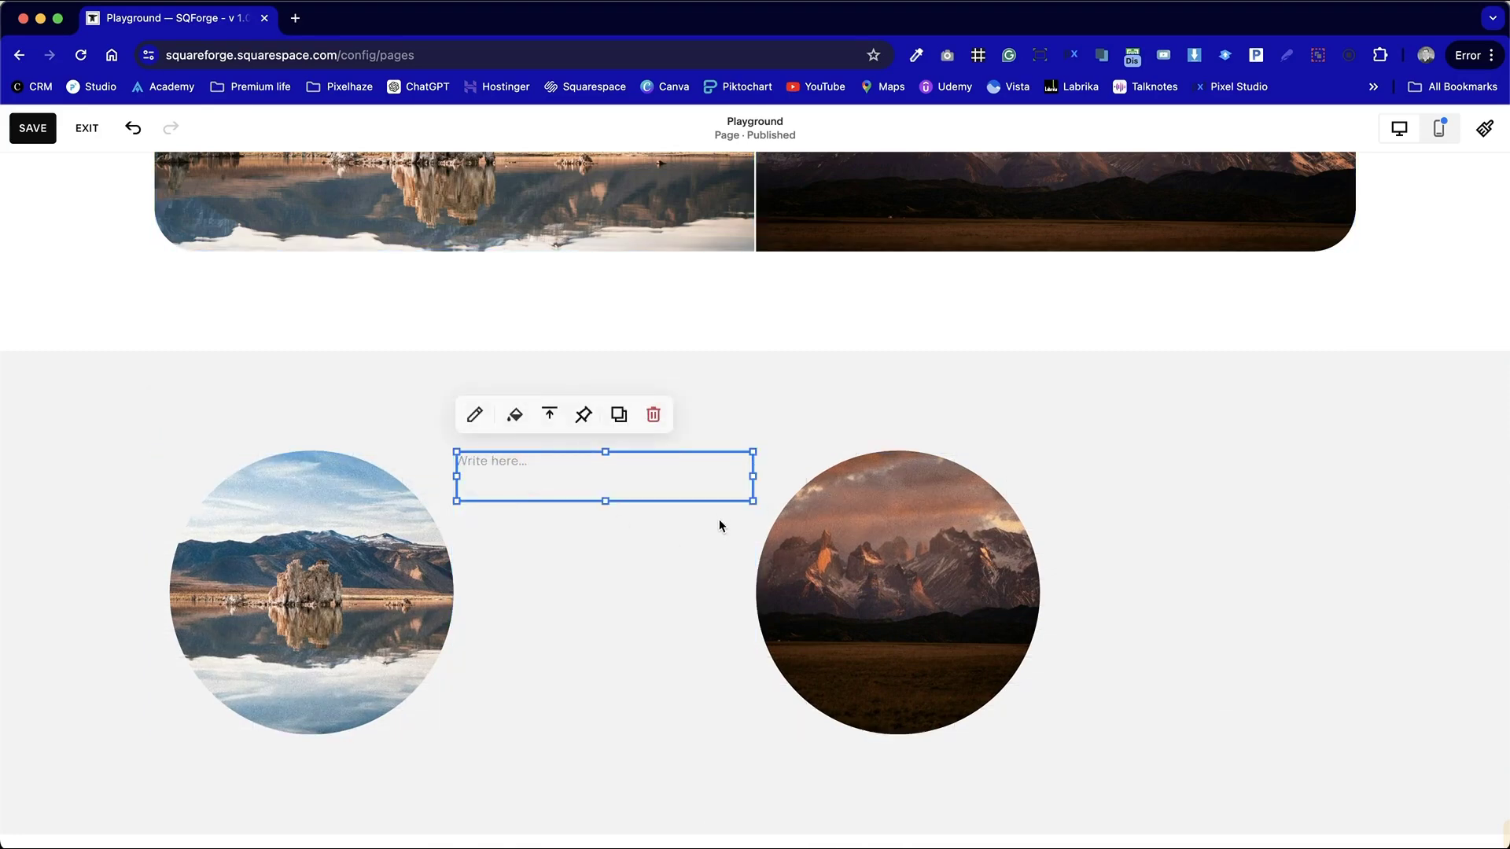
Step: Narrow the text block slightly and paste Lorem ipsum placeholder text into it
{"action": "left_click_drag", "start_coordinate": [760, 472], "coordinate": [711, 469]}
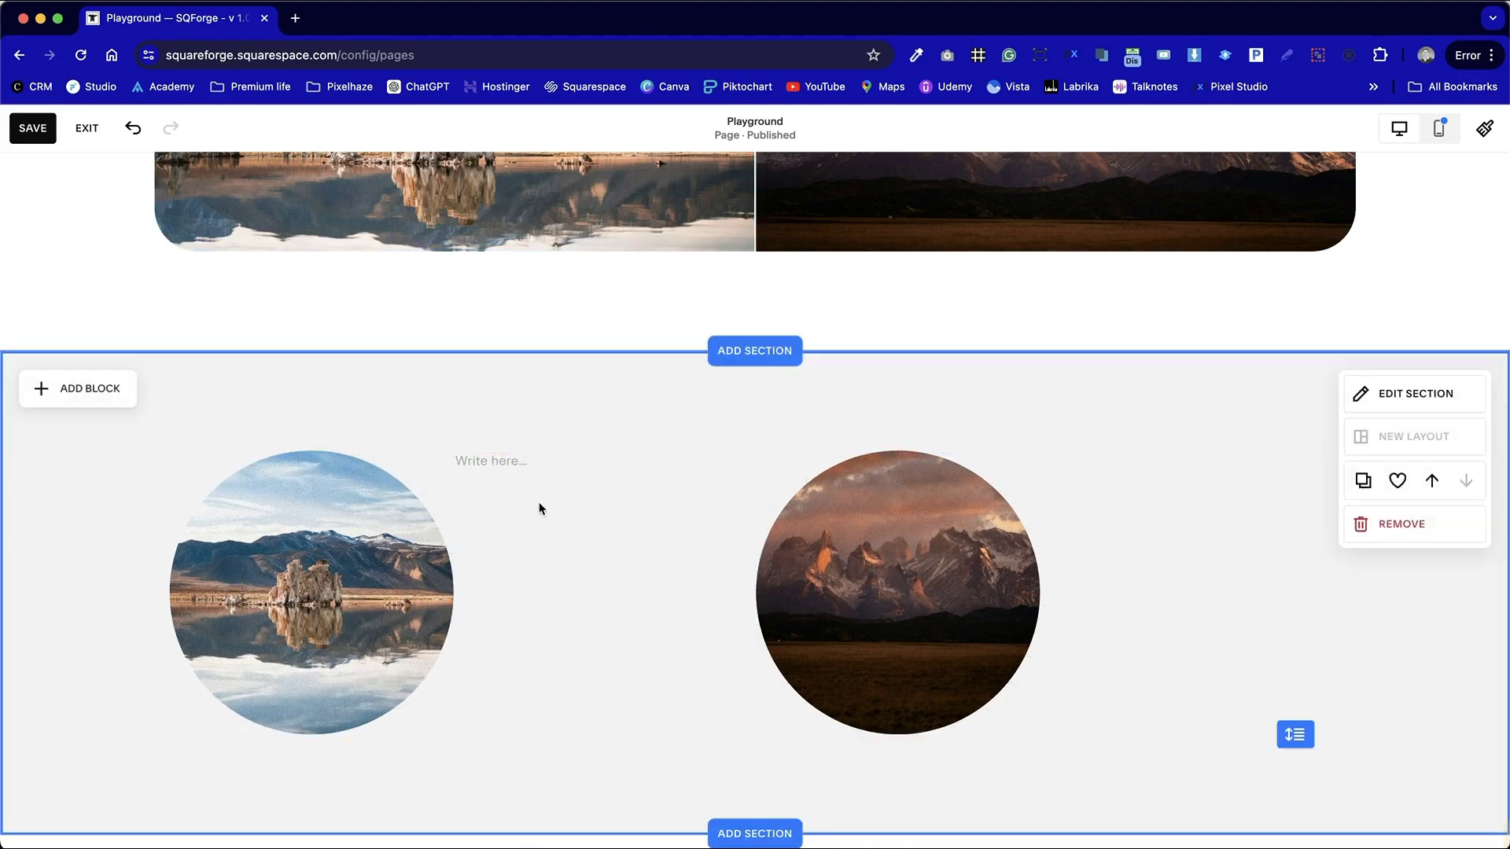
{"action": "left_click", "coordinate": [503, 466]}
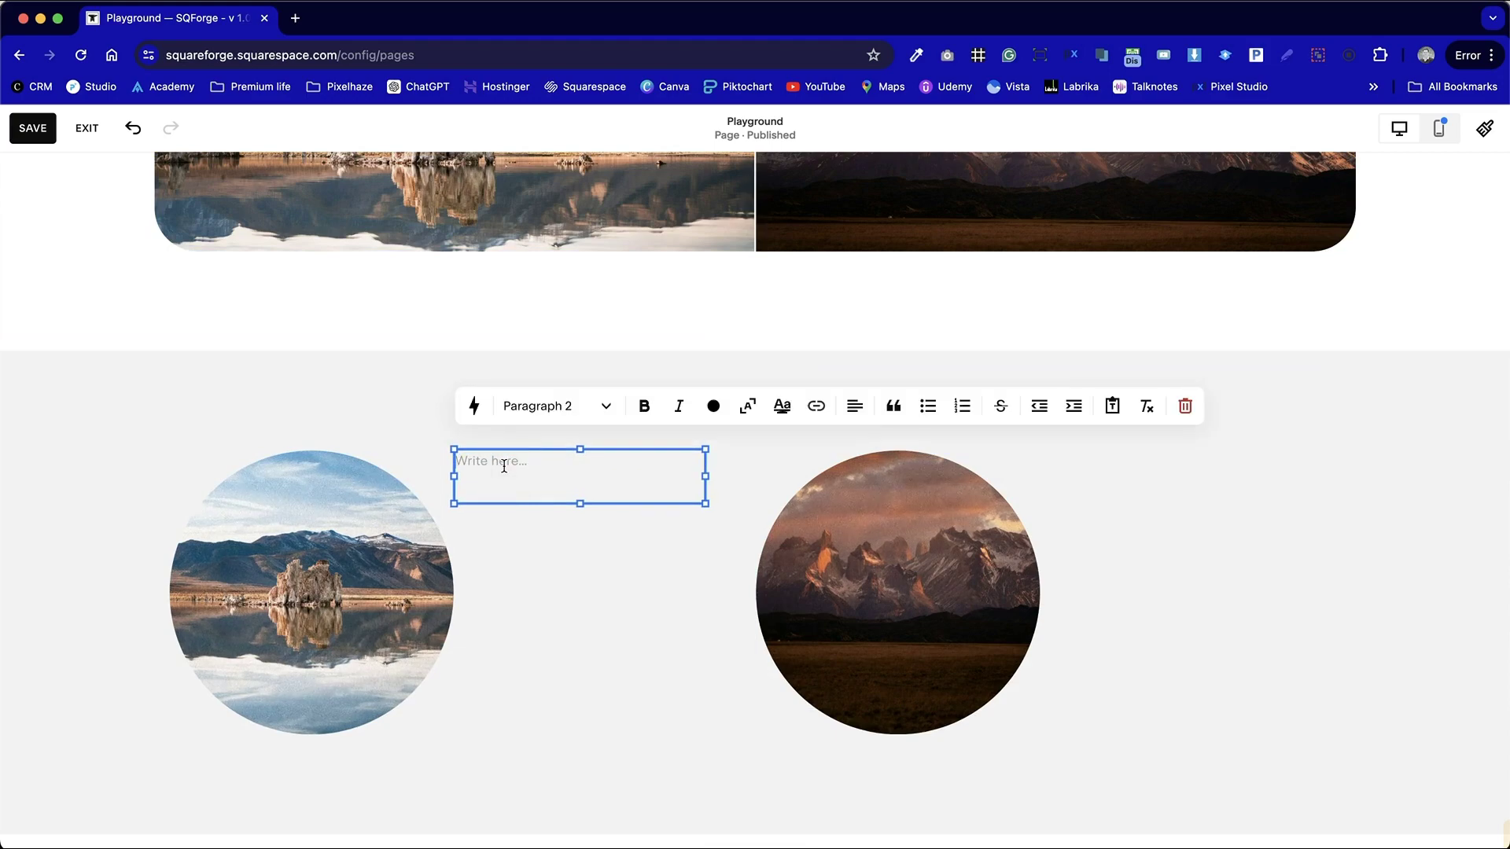
{"action": "type", "text": "Lorem ipsum dolor sit amet, consectetur adipiscing elit, sed do eiusmod tempor incididunt ut labore et dolore magna aliqua. Ut enim ad minim veniam, quis nostrud exercitation ullamco laboris nisi ut aliquip ex ea commodo consequat. Duis aute irure dolor in reprehenderit in voluptate velit esse cillum dolore eu fugiat nulla pariatur. Excepteur sint occaecat cupidatat non proident, sunt in culpa qui officia deserunt mollit anim id est laborum."}
{"action": "left_click", "coordinate": [543, 704]}
{"action": "left_click", "coordinate": [314, 708]}
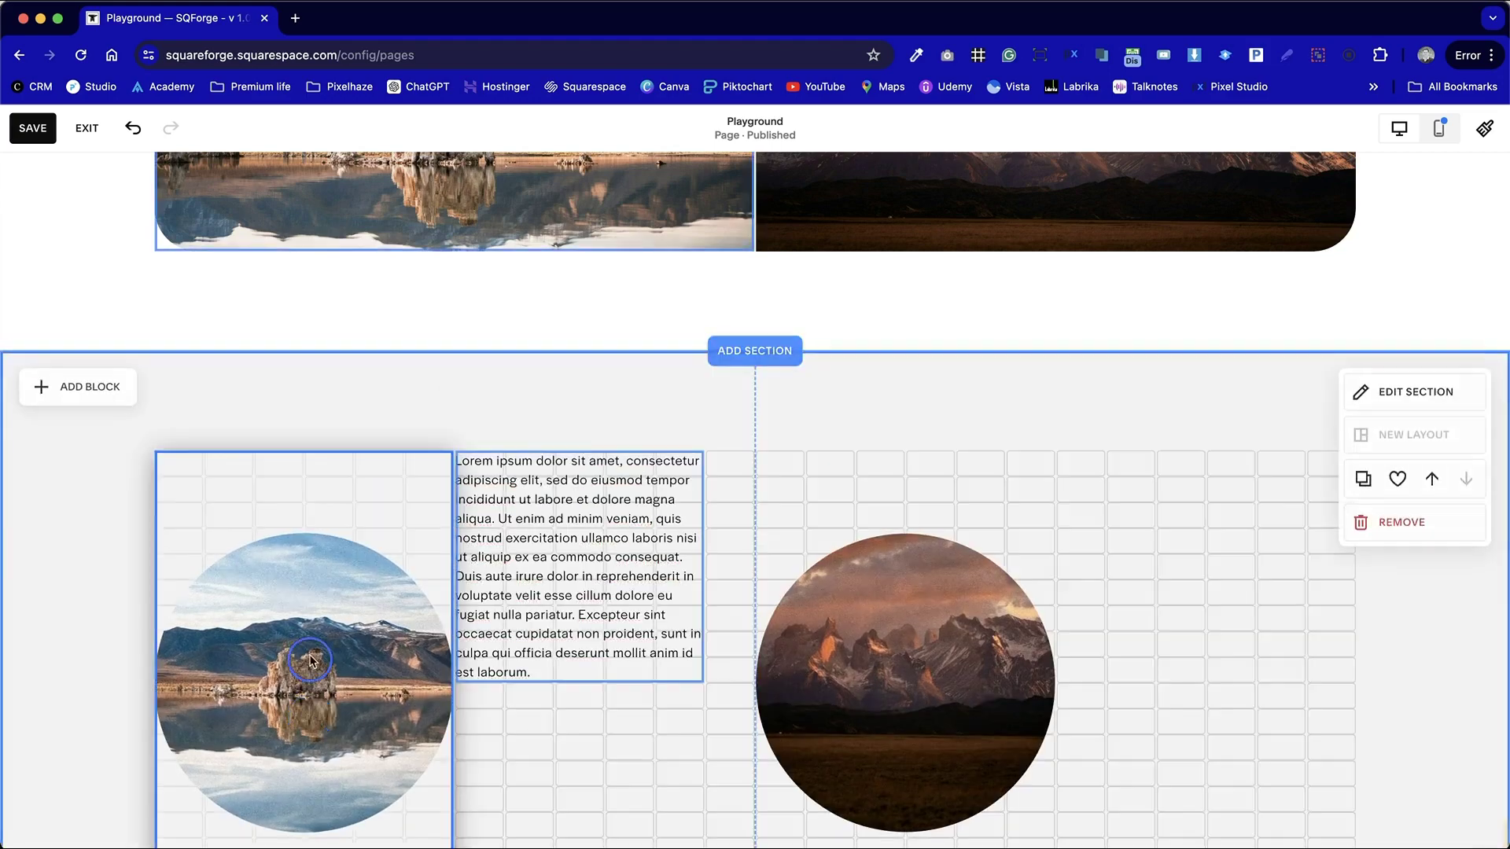
Step: Shorten the lake photo's block and centre the photo within it
{"action": "scroll", "coordinate": [529, 702], "scroll_direction": "down", "scroll_amount": 3}
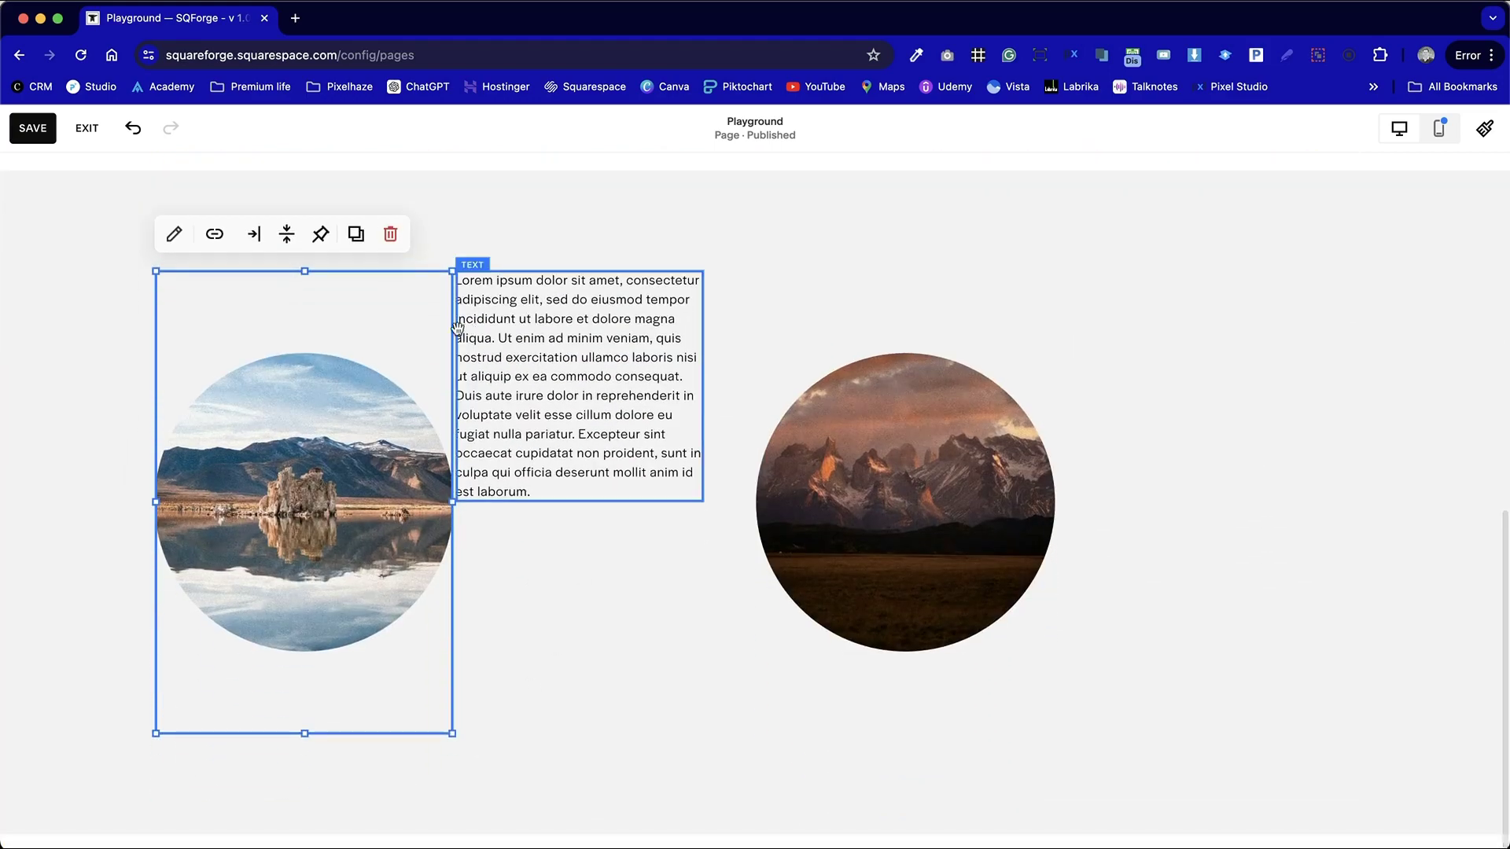
{"action": "left_click_drag", "start_coordinate": [303, 728], "coordinate": [297, 501]}
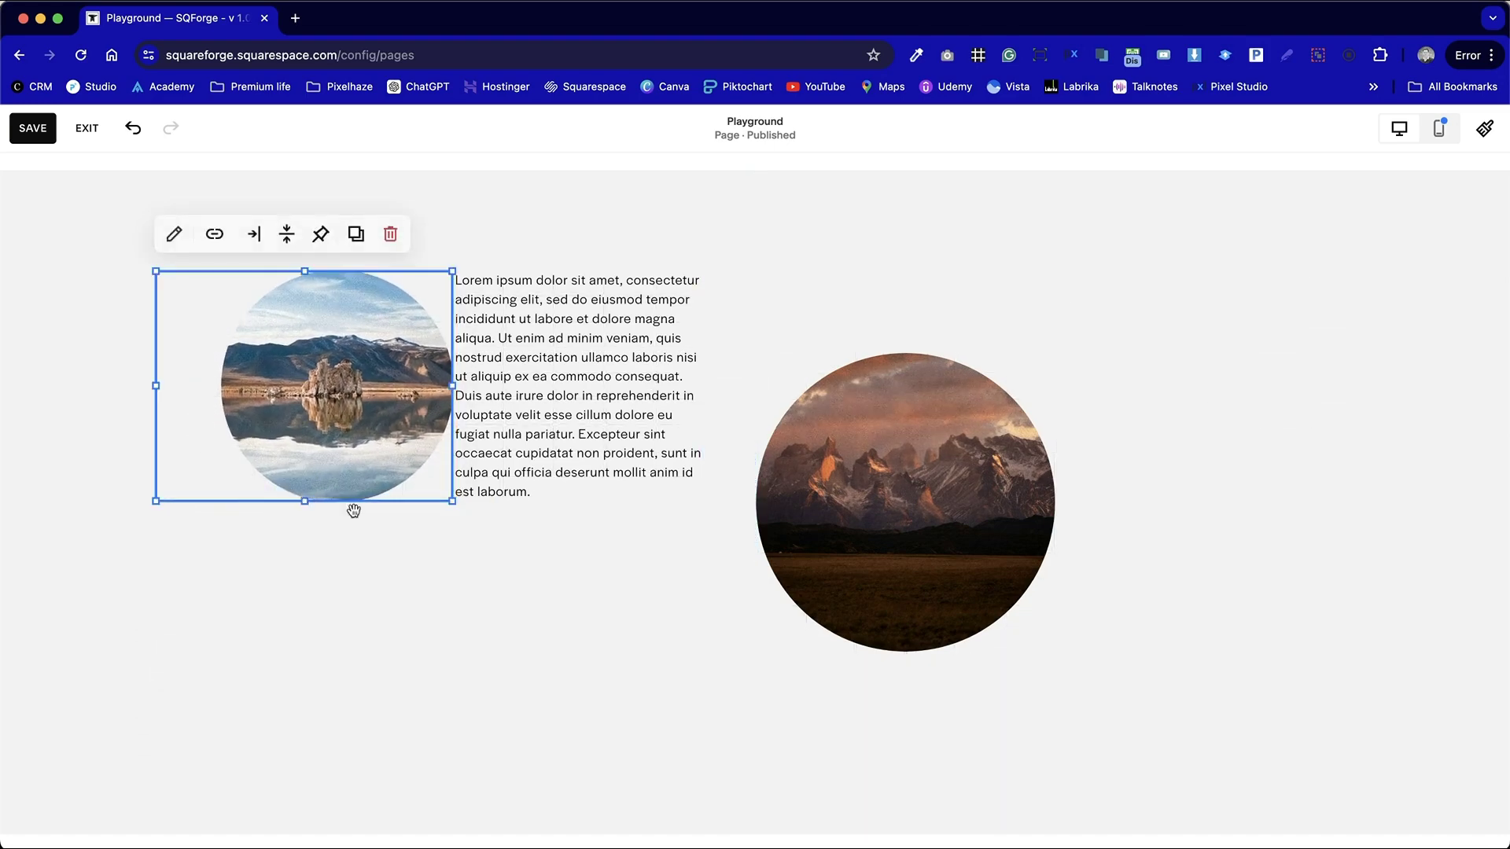
{"action": "left_click", "coordinate": [573, 589]}
{"action": "left_click", "coordinate": [397, 424]}
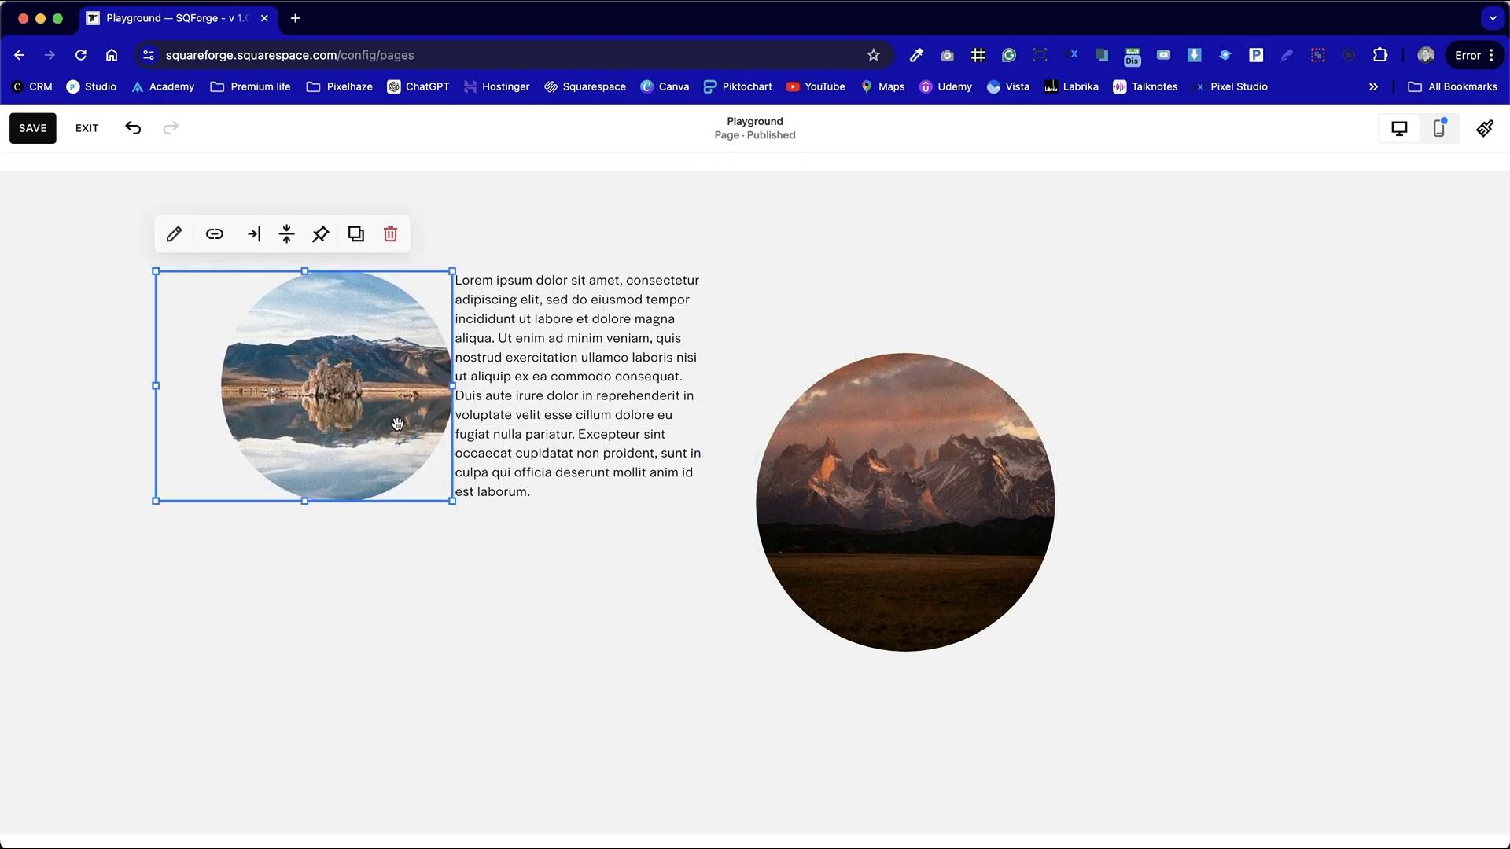
{"action": "left_click", "coordinate": [252, 236]}
{"action": "left_click", "coordinate": [249, 270]}
{"action": "left_click", "coordinate": [338, 550]}
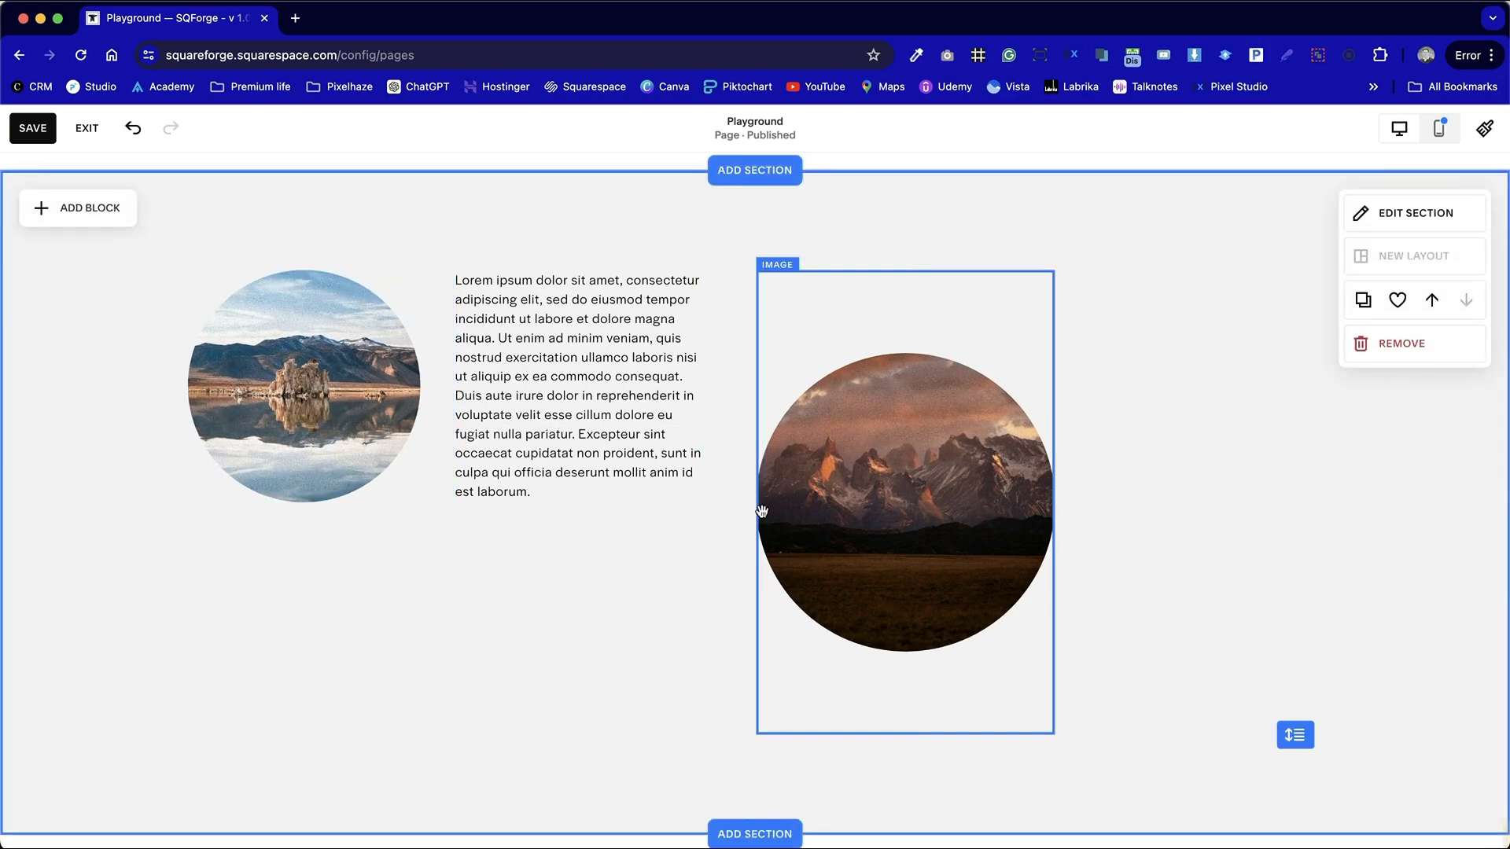
Step: Shorten and narrow the mountain photo block to fit closely around its circle
{"action": "left_click", "coordinate": [943, 641]}
{"action": "left_click_drag", "start_coordinate": [904, 730], "coordinate": [912, 504]}
{"action": "left_click", "coordinate": [1043, 333]}
{"action": "left_click", "coordinate": [1037, 370]}
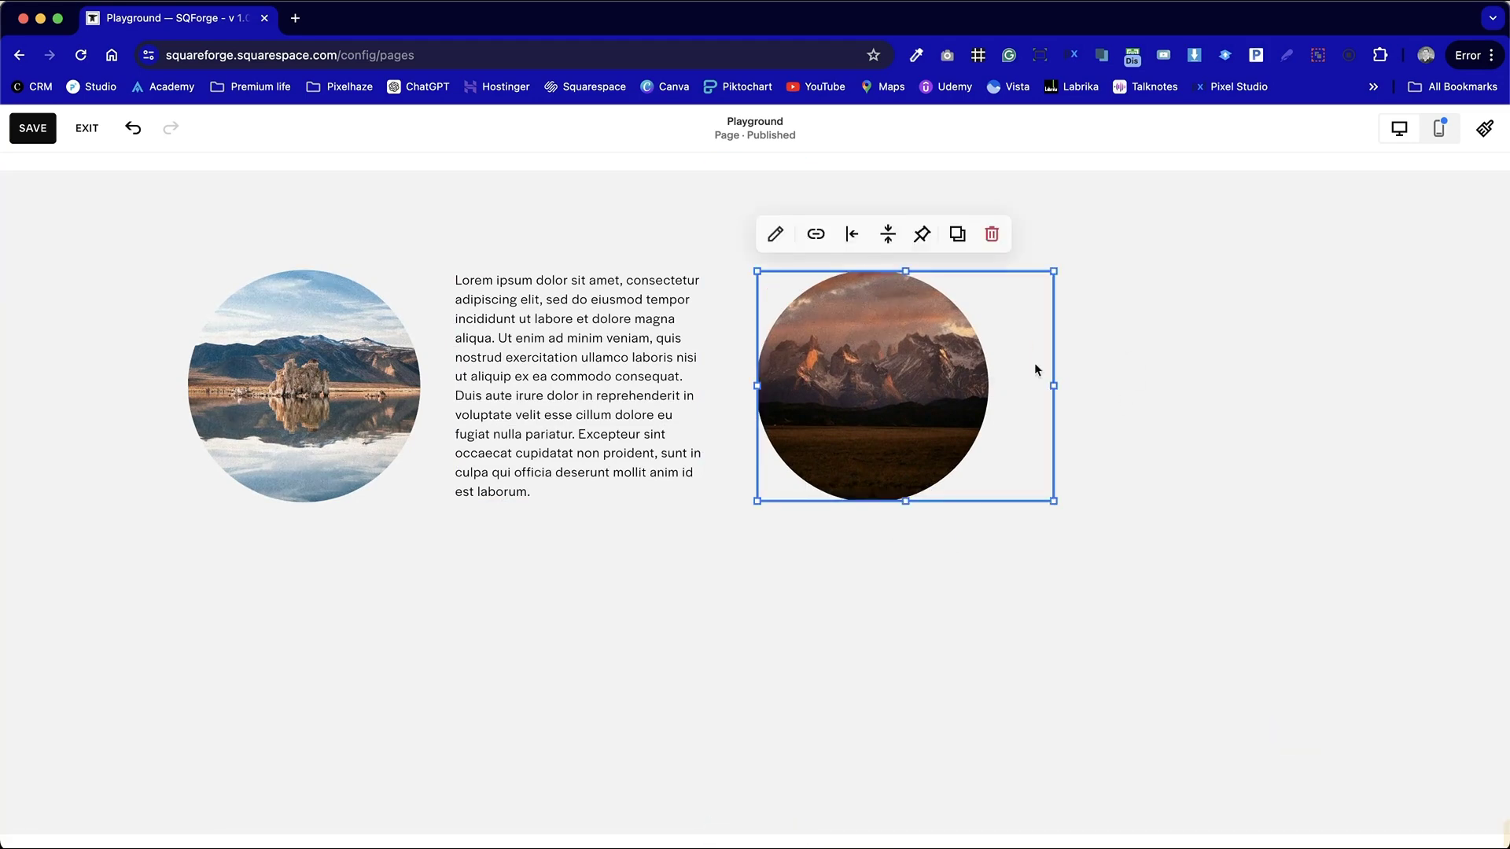
{"action": "left_click_drag", "start_coordinate": [1056, 383], "coordinate": [1001, 380]}
Step: Split the Lorem ipsum text after 'aliqua.' and make the first paragraph bold
{"action": "left_click", "coordinate": [1109, 441]}
{"action": "left_click", "coordinate": [572, 311]}
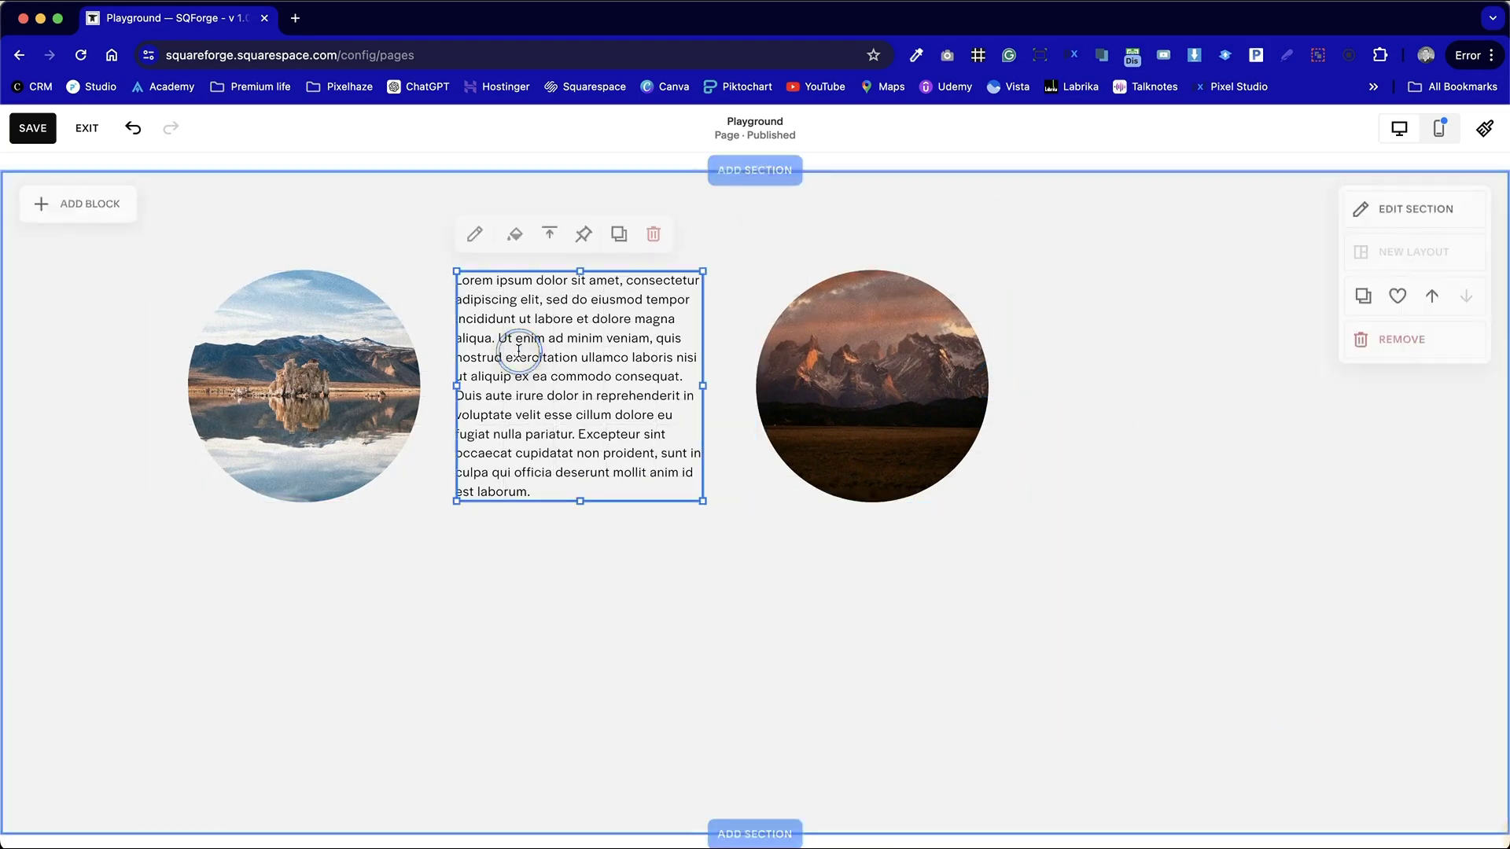
{"action": "left_click", "coordinate": [572, 312]}
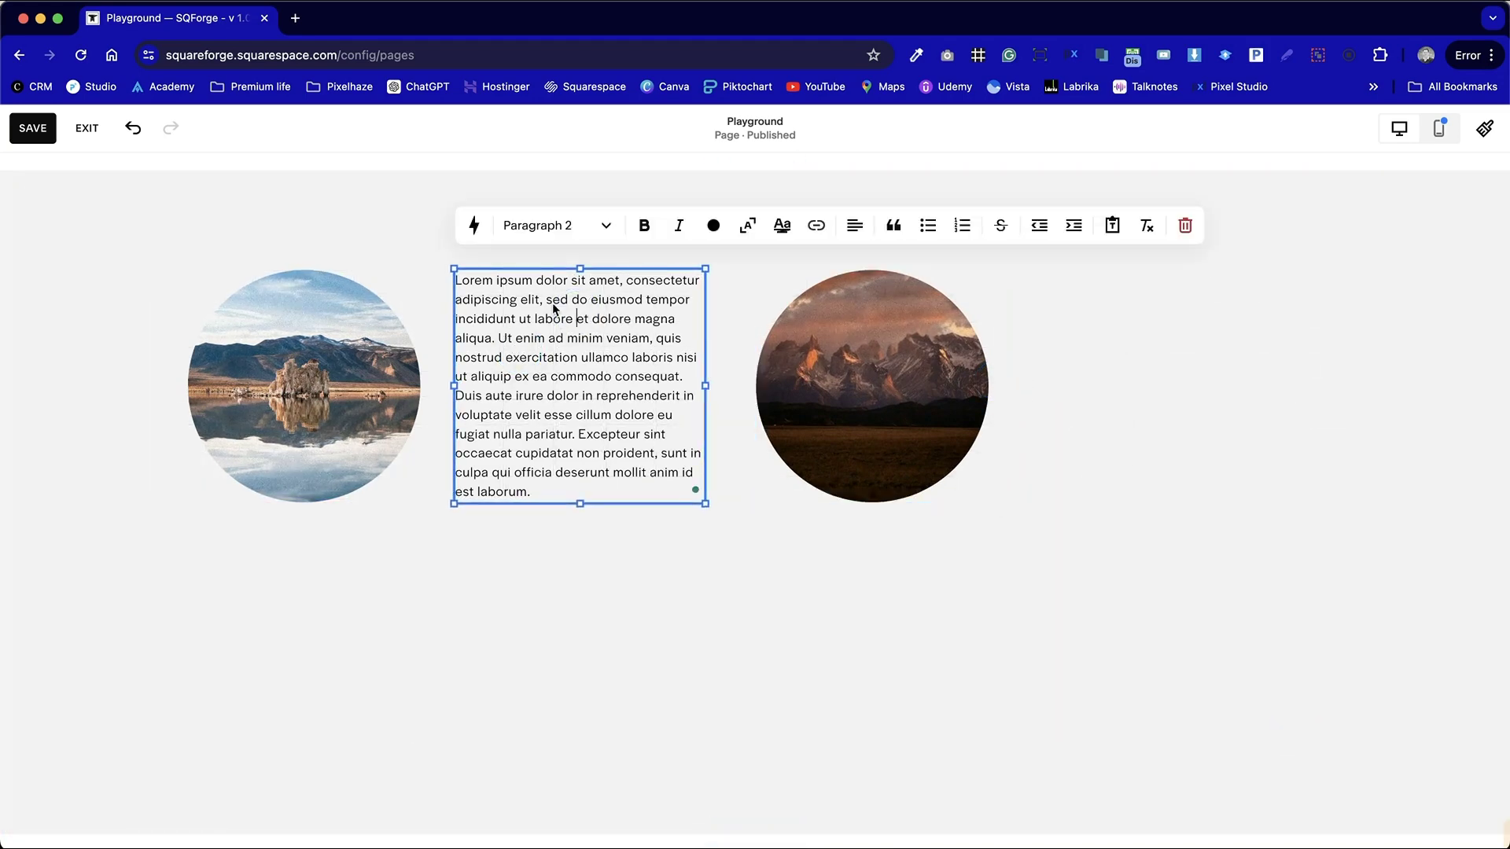
{"action": "left_click", "coordinate": [499, 340]}
{"action": "key", "text": "Return"}
{"action": "left_click_drag", "start_coordinate": [500, 340], "coordinate": [445, 278]}
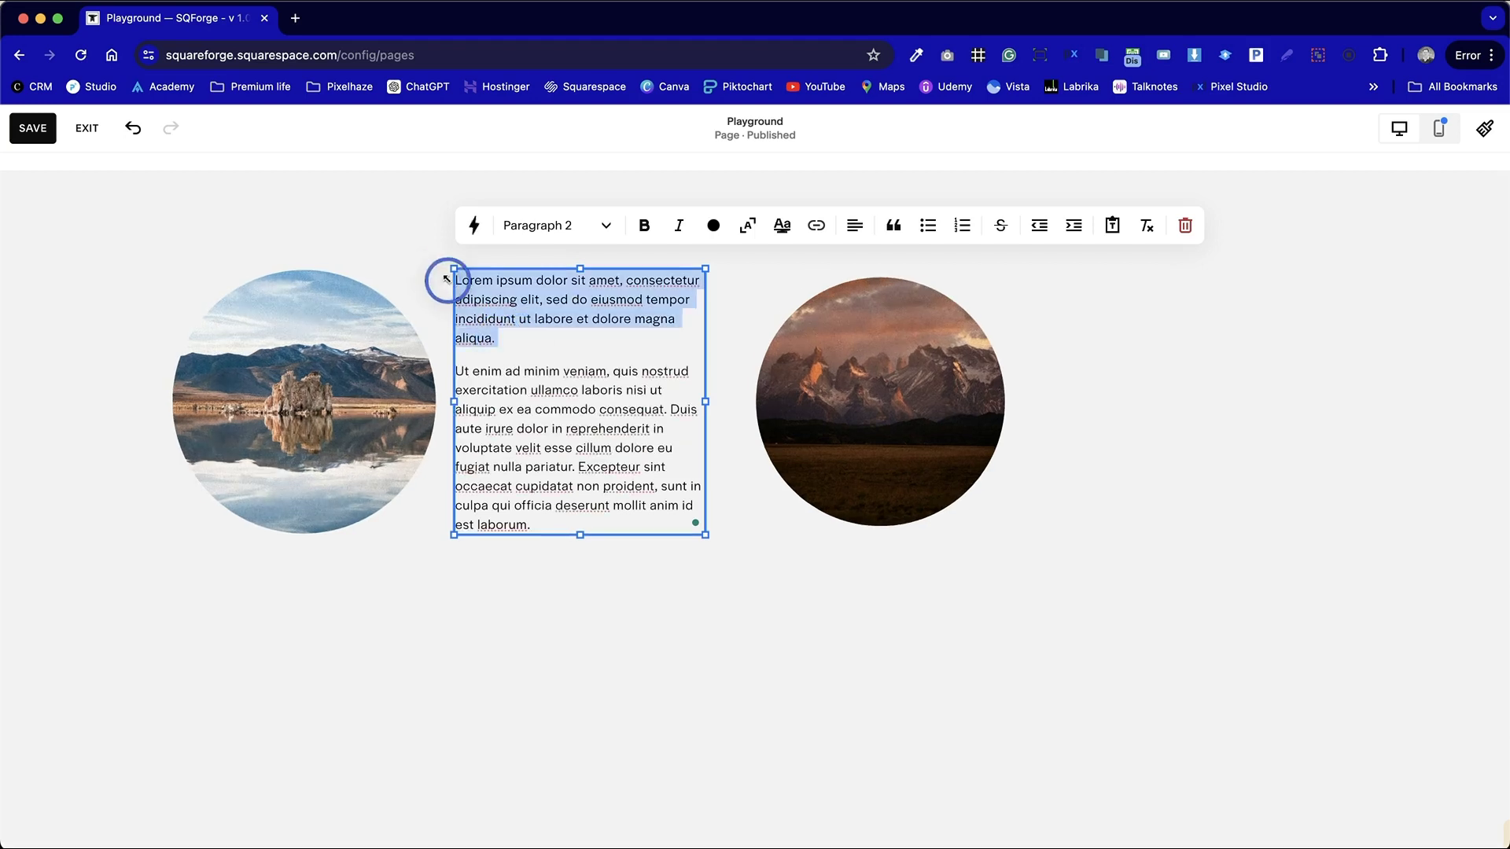
{"action": "left_click", "coordinate": [648, 235]}
{"action": "left_click", "coordinate": [381, 226]}
Step: Duplicate the text block, place the copy right of the mountain photo, and nudge the whole group
{"action": "left_click", "coordinate": [580, 448]}
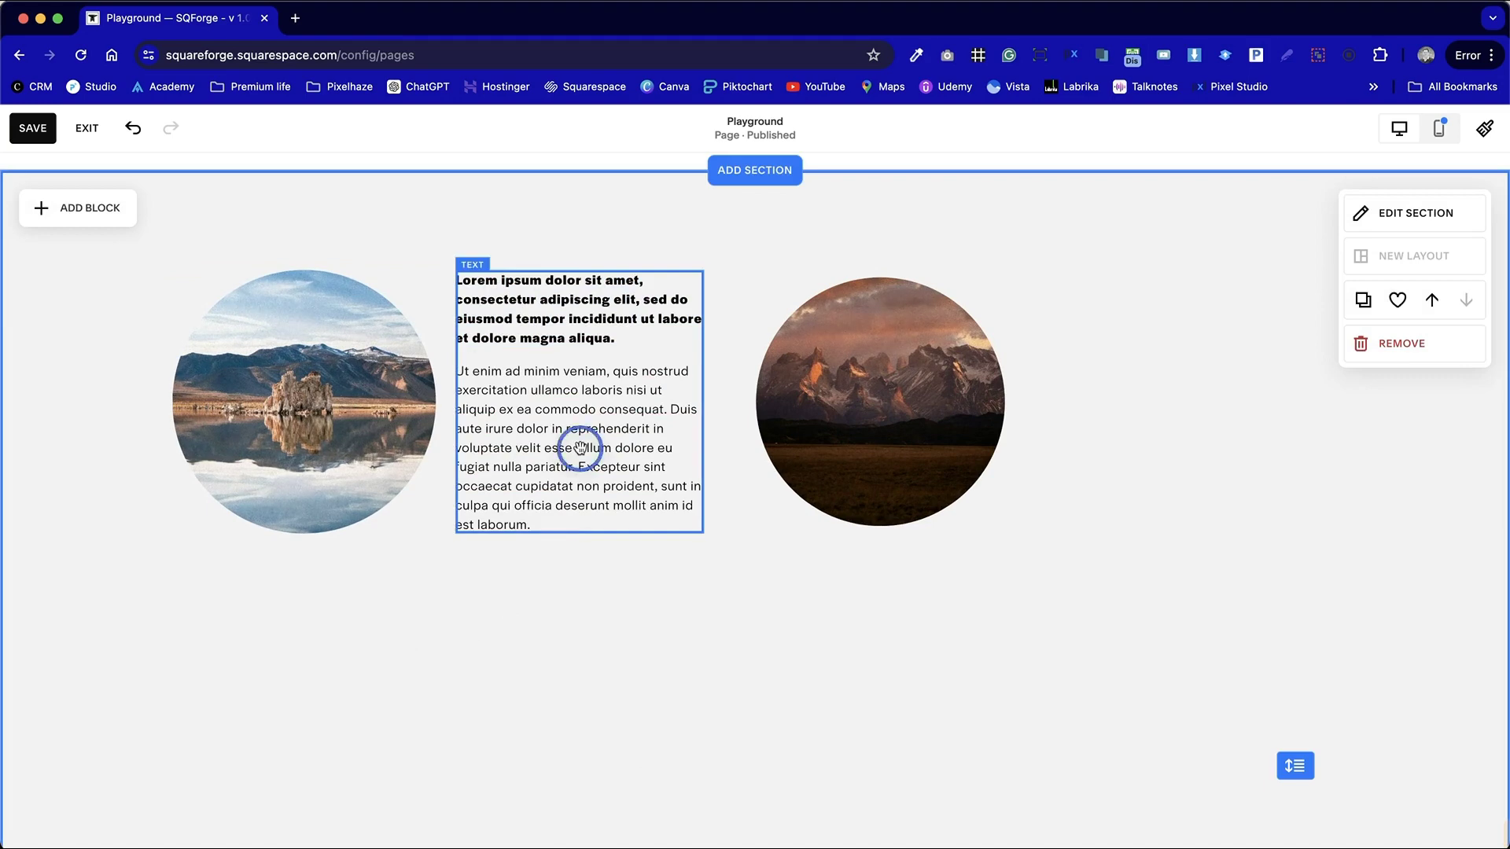
{"action": "left_click", "coordinate": [616, 233]}
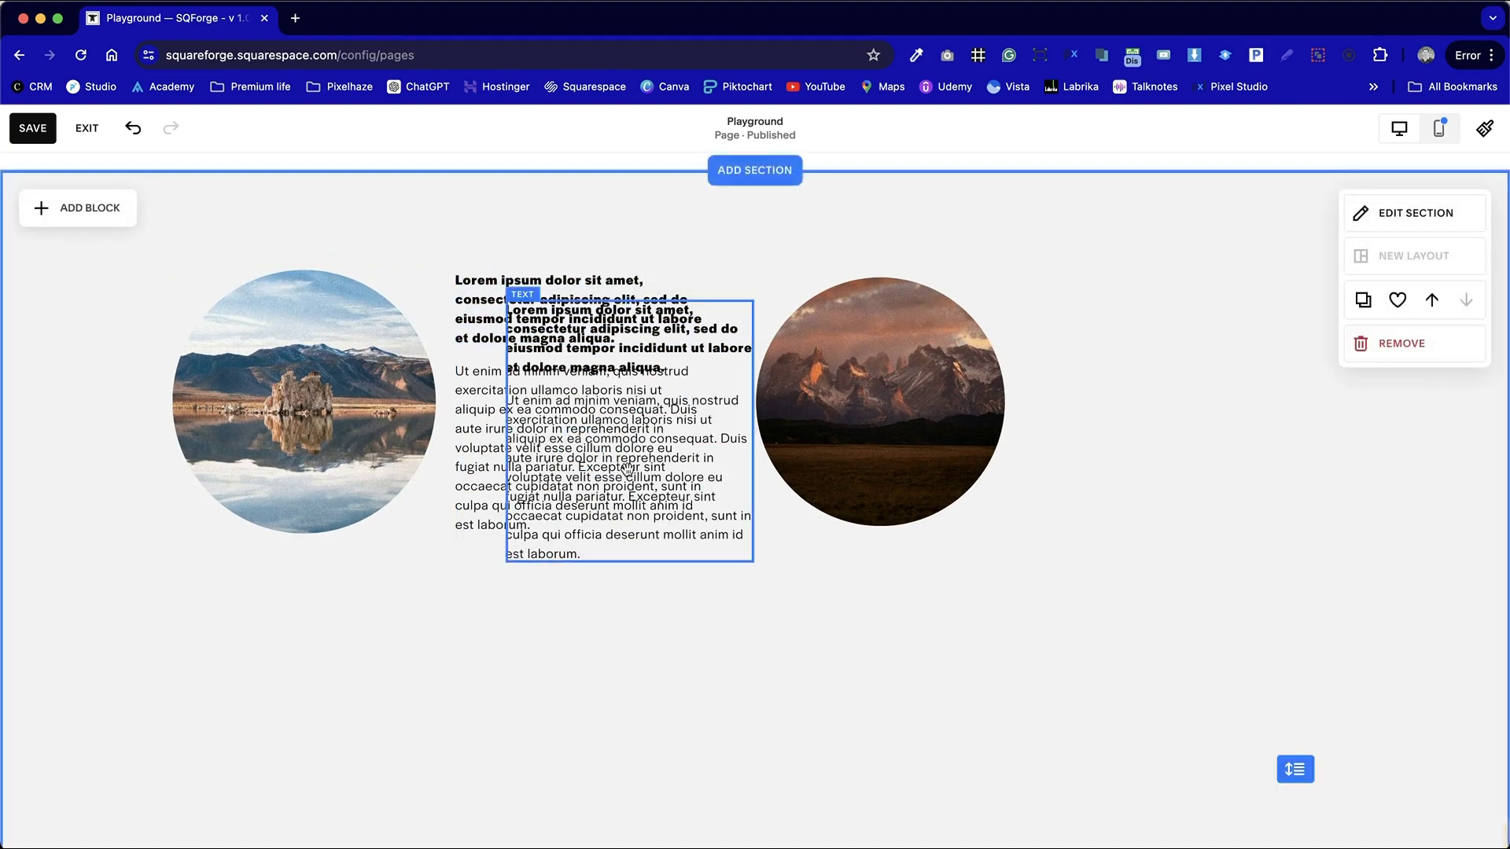
{"action": "left_click_drag", "start_coordinate": [627, 469], "coordinate": [1163, 436]}
{"action": "left_click", "coordinate": [999, 652]}
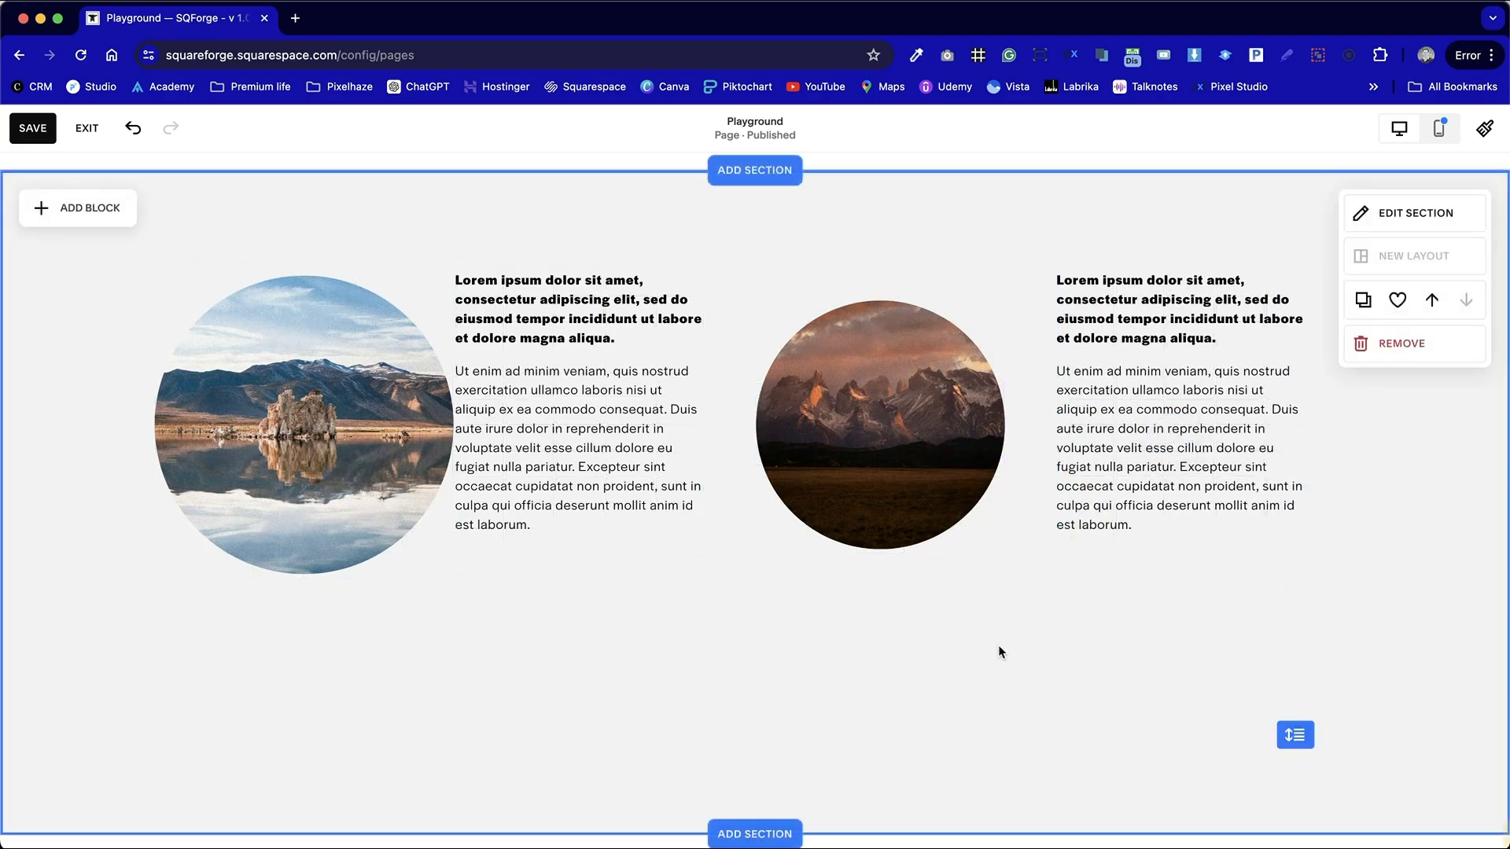
{"action": "left_click_drag", "start_coordinate": [1143, 639], "coordinate": [280, 327]}
{"action": "left_click_drag", "start_coordinate": [540, 393], "coordinate": [574, 391]}
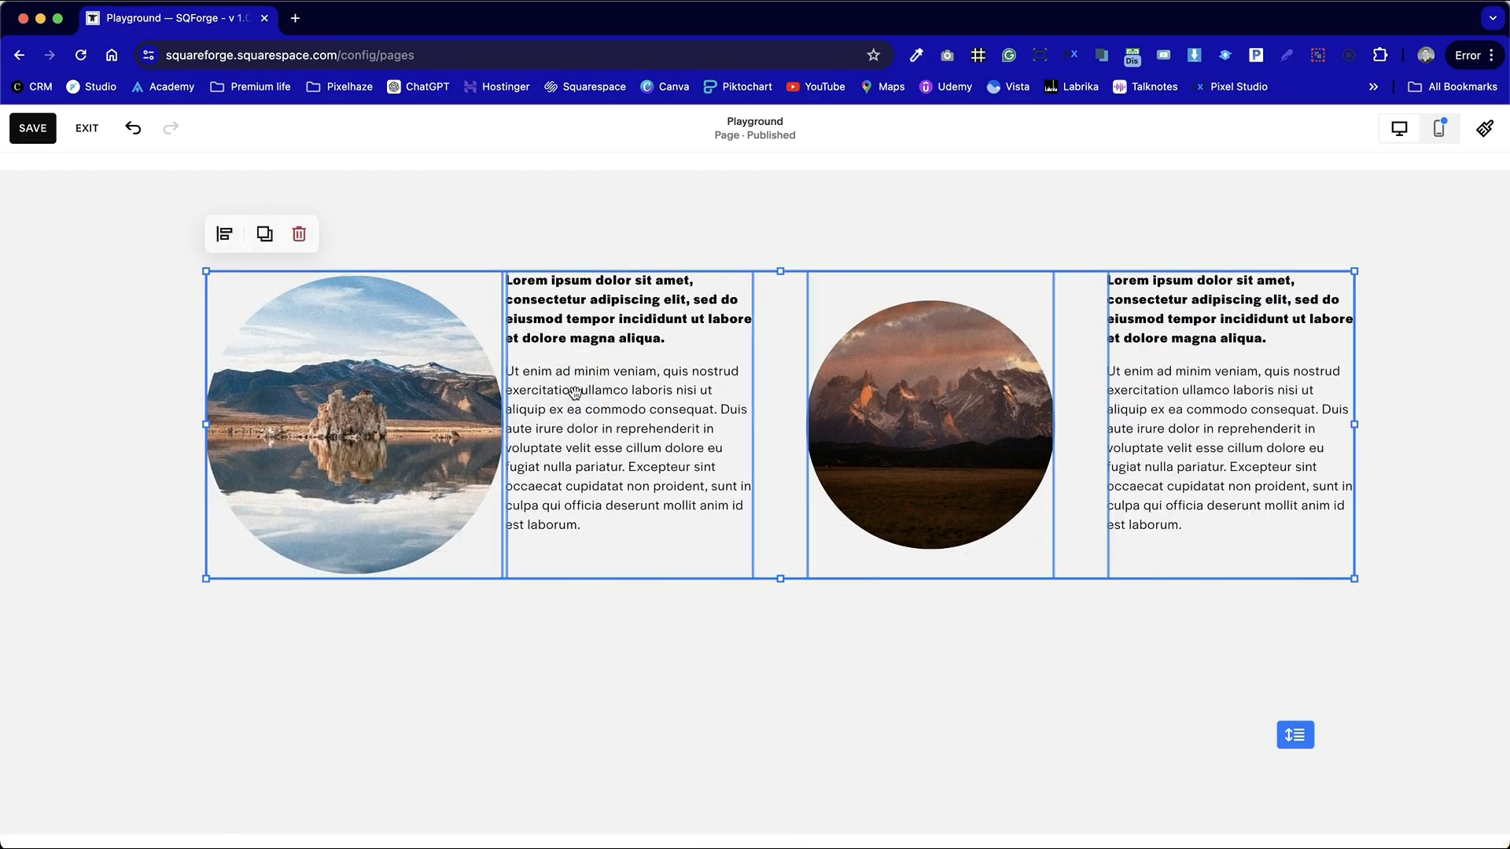
Step: Move and narrow the lake photo block and shift the left text block further left
{"action": "left_click", "coordinate": [537, 591]}
{"action": "left_click", "coordinate": [434, 465]}
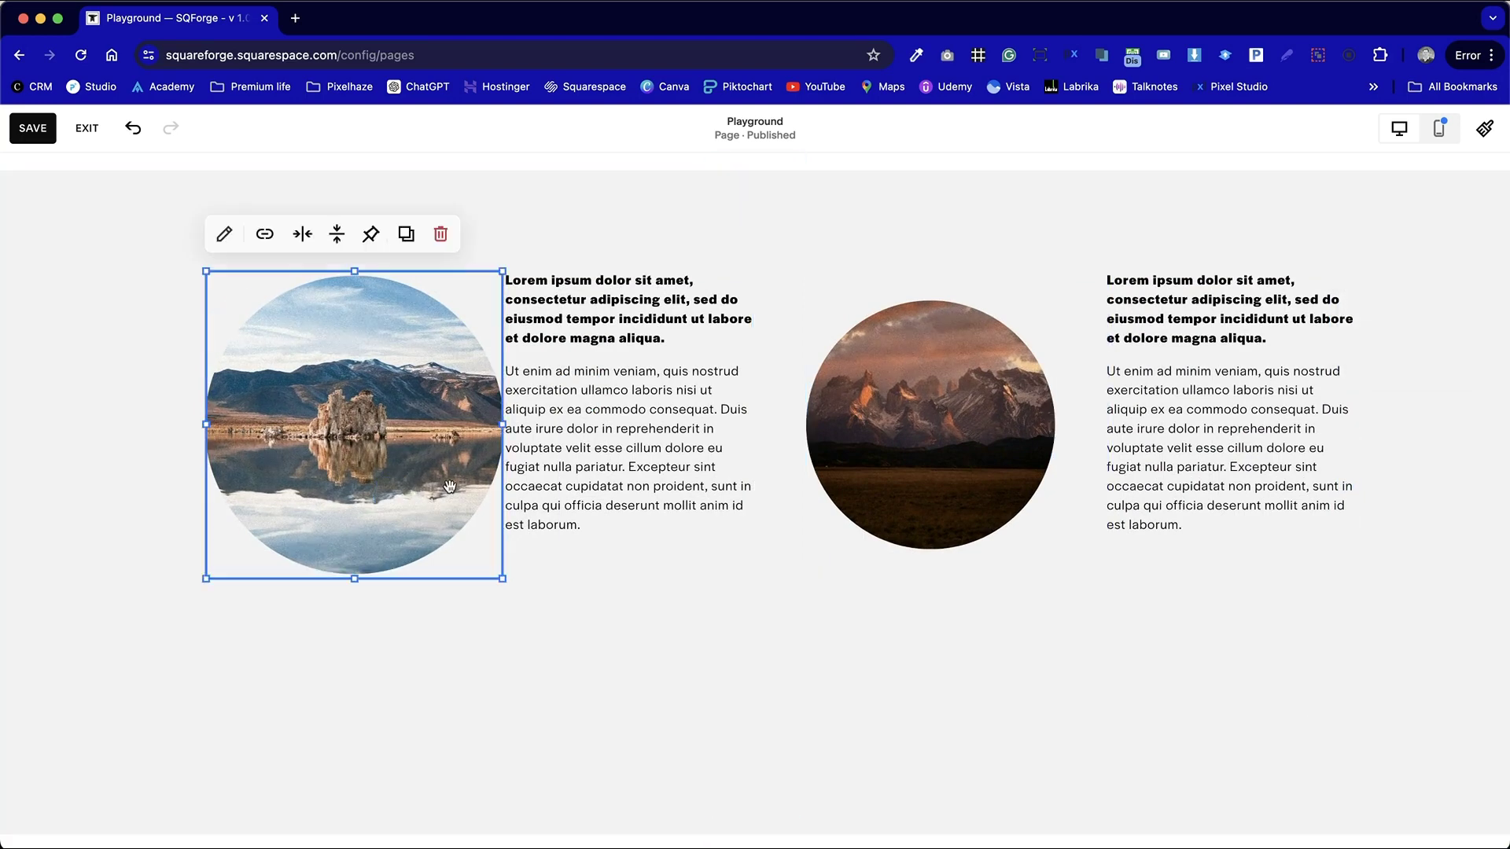
{"action": "left_click_drag", "start_coordinate": [434, 466], "coordinate": [354, 474]}
{"action": "left_click_drag", "start_coordinate": [751, 426], "coordinate": [755, 426]}
{"action": "left_click", "coordinate": [961, 653]}
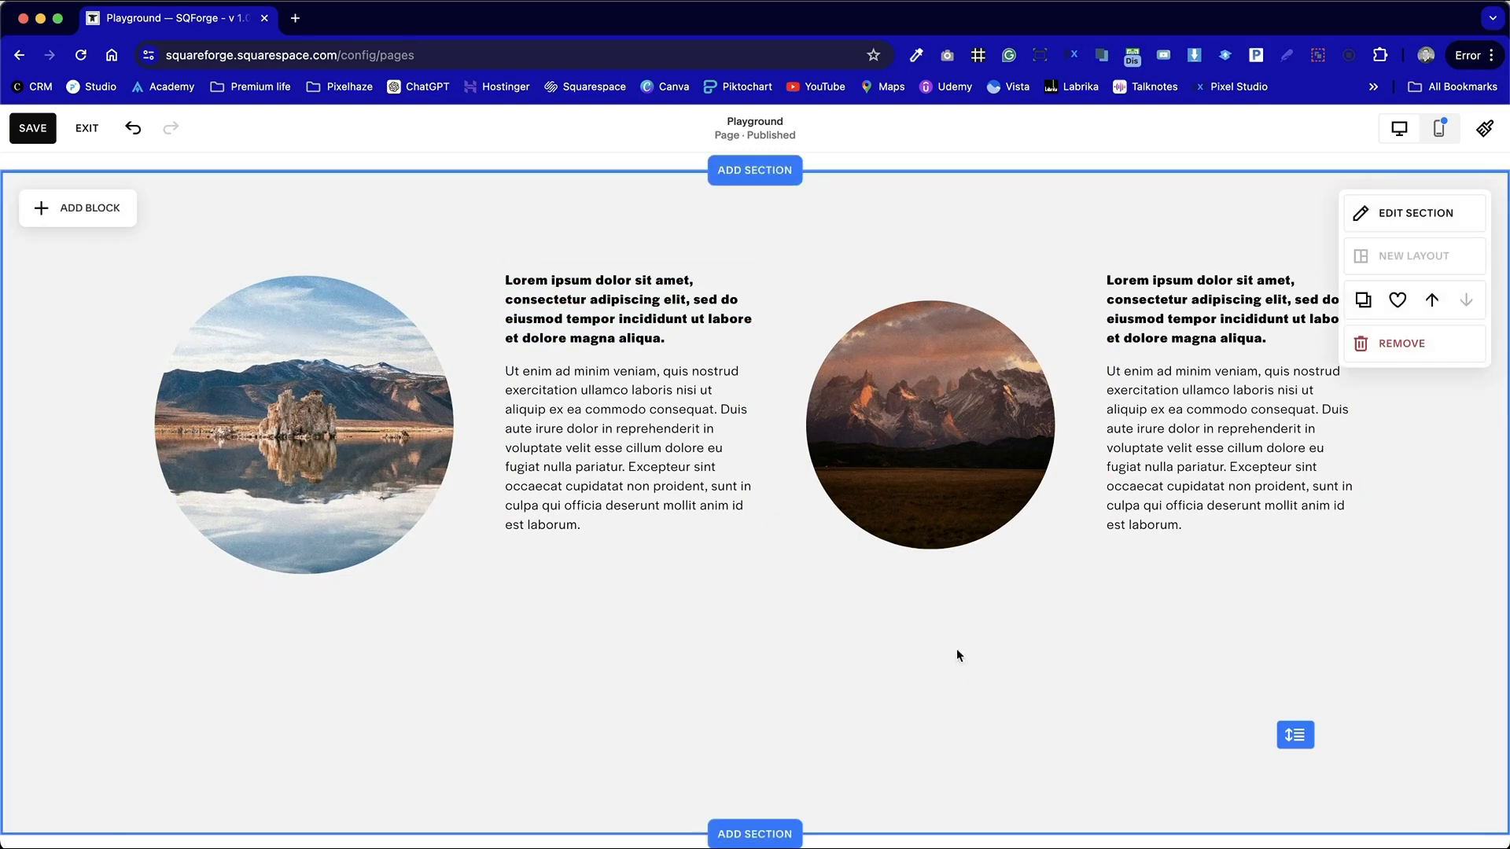
{"action": "left_click", "coordinate": [220, 421]}
{"action": "left_click_drag", "start_coordinate": [452, 423], "coordinate": [385, 430]}
{"action": "left_click_drag", "start_coordinate": [589, 425], "coordinate": [535, 427]}
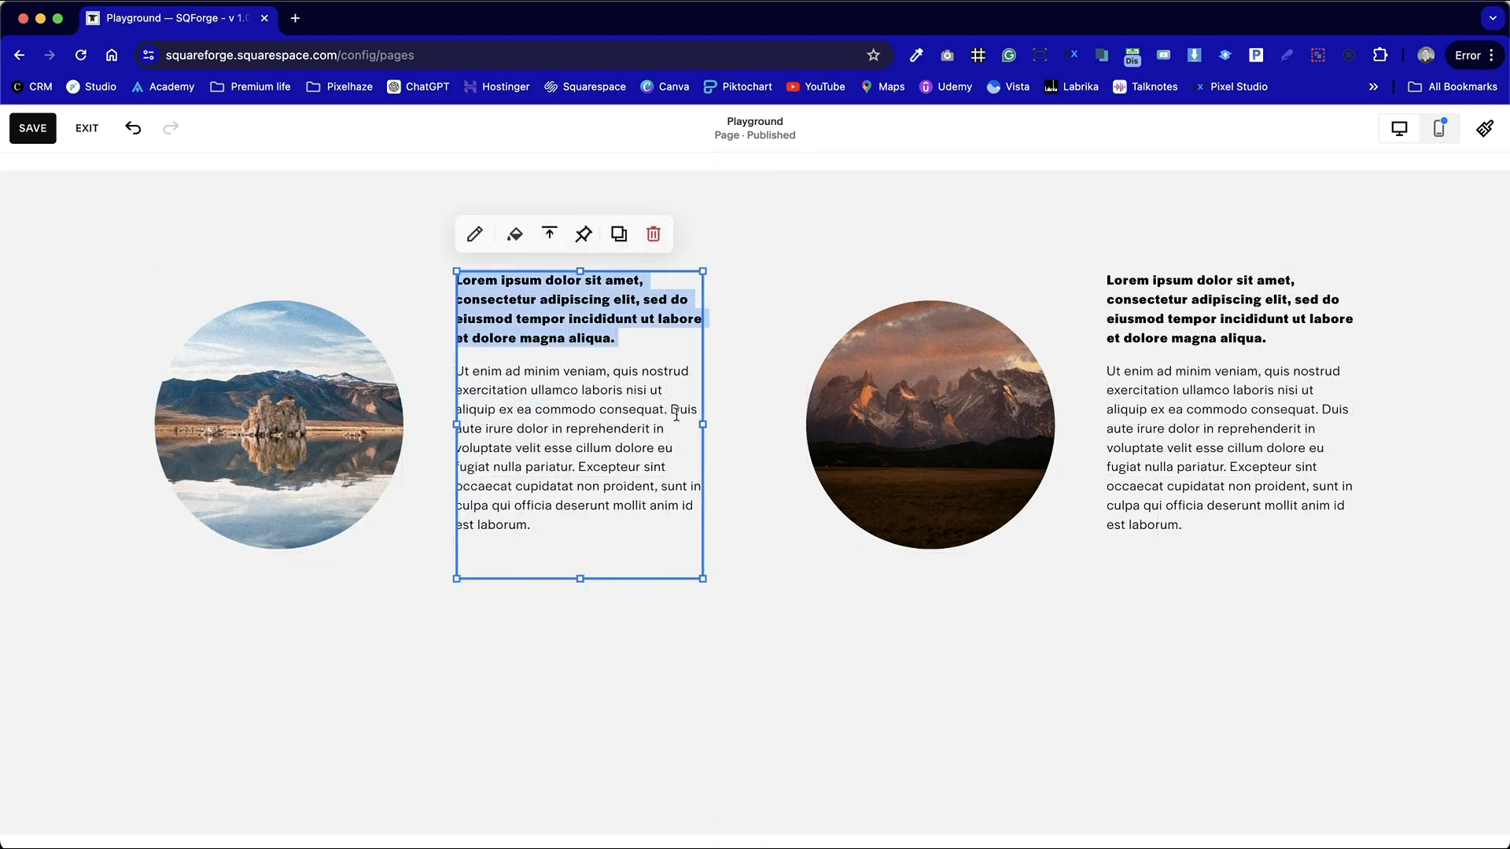
{"action": "mouse_move", "coordinate": [699, 422]}
{"action": "left_mouse_down"}
{"action": "mouse_move", "coordinate": [718, 422]}
{"action": "mouse_move", "coordinate": [700, 422]}
{"action": "left_mouse_up"}
{"action": "left_click", "coordinate": [778, 532]}
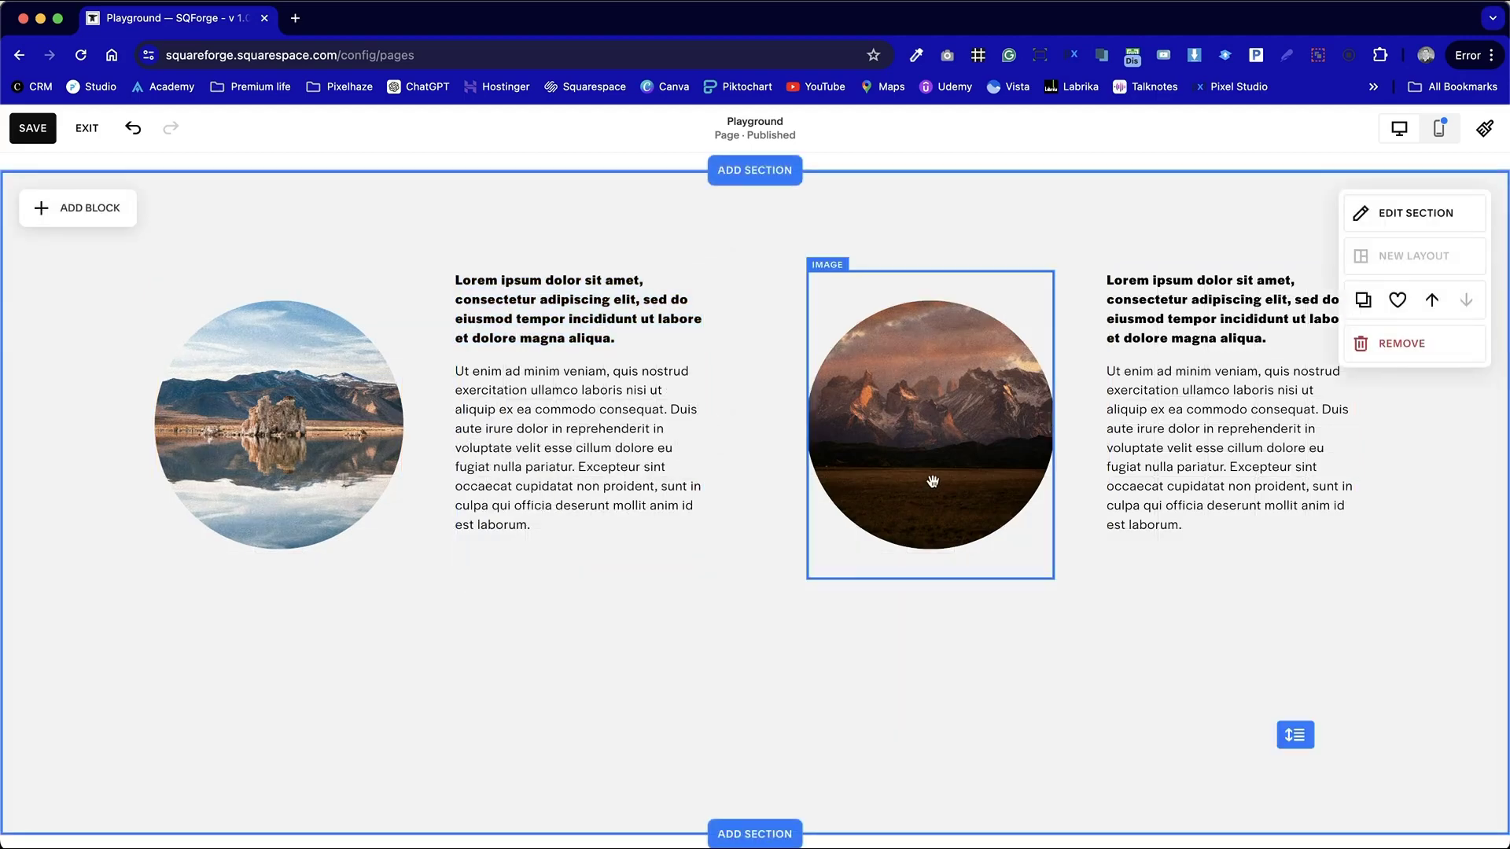
Step: Shift the mountain photo and the right text block slightly left
{"action": "left_click_drag", "start_coordinate": [935, 483], "coordinate": [889, 472]}
{"action": "left_click", "coordinate": [1011, 644]}
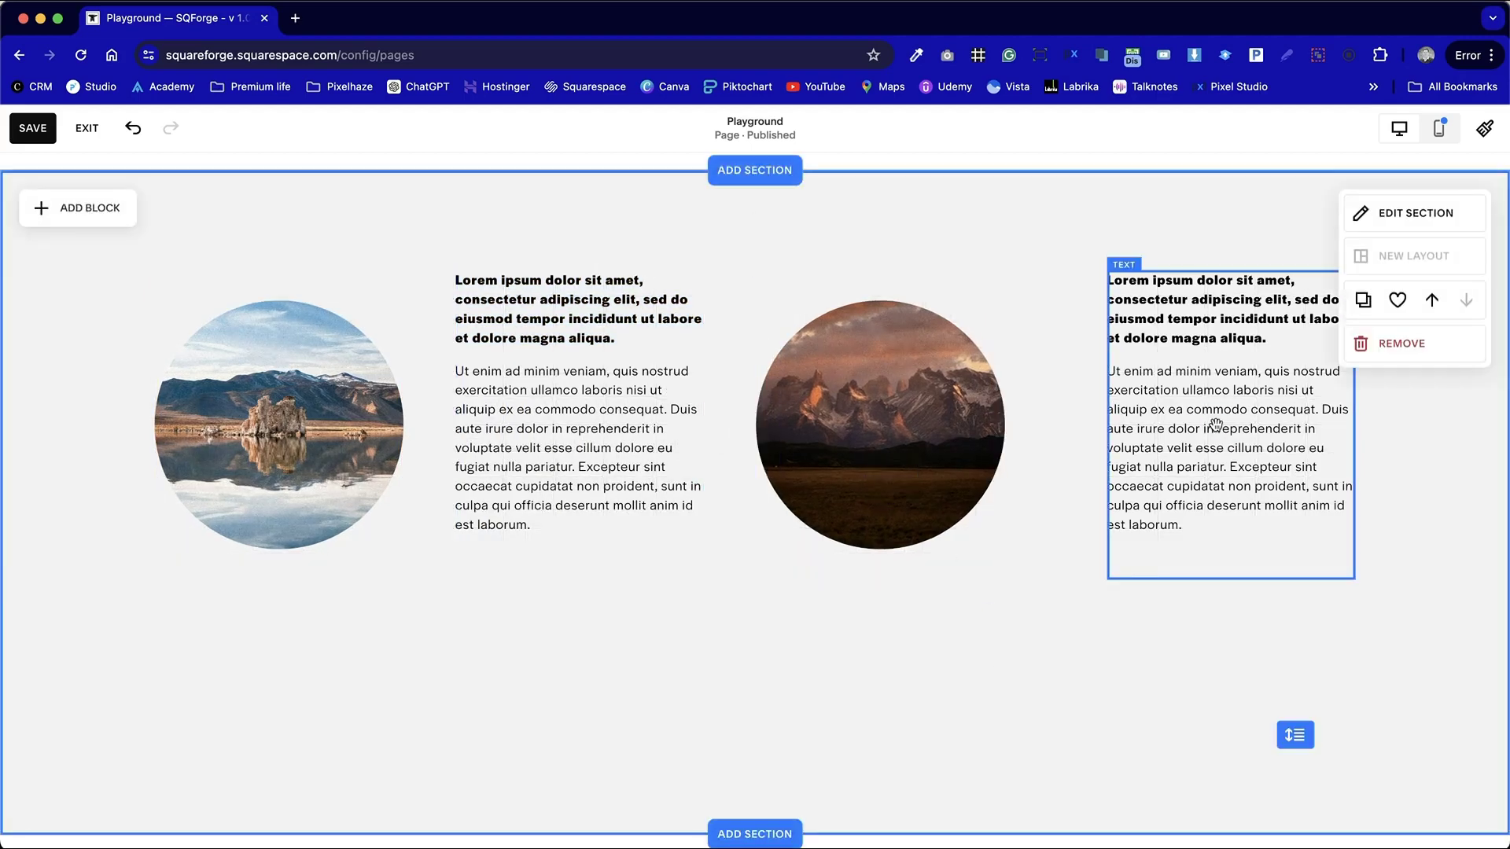
{"action": "left_click_drag", "start_coordinate": [1218, 429], "coordinate": [1187, 433]}
{"action": "left_click", "coordinate": [1034, 637]}
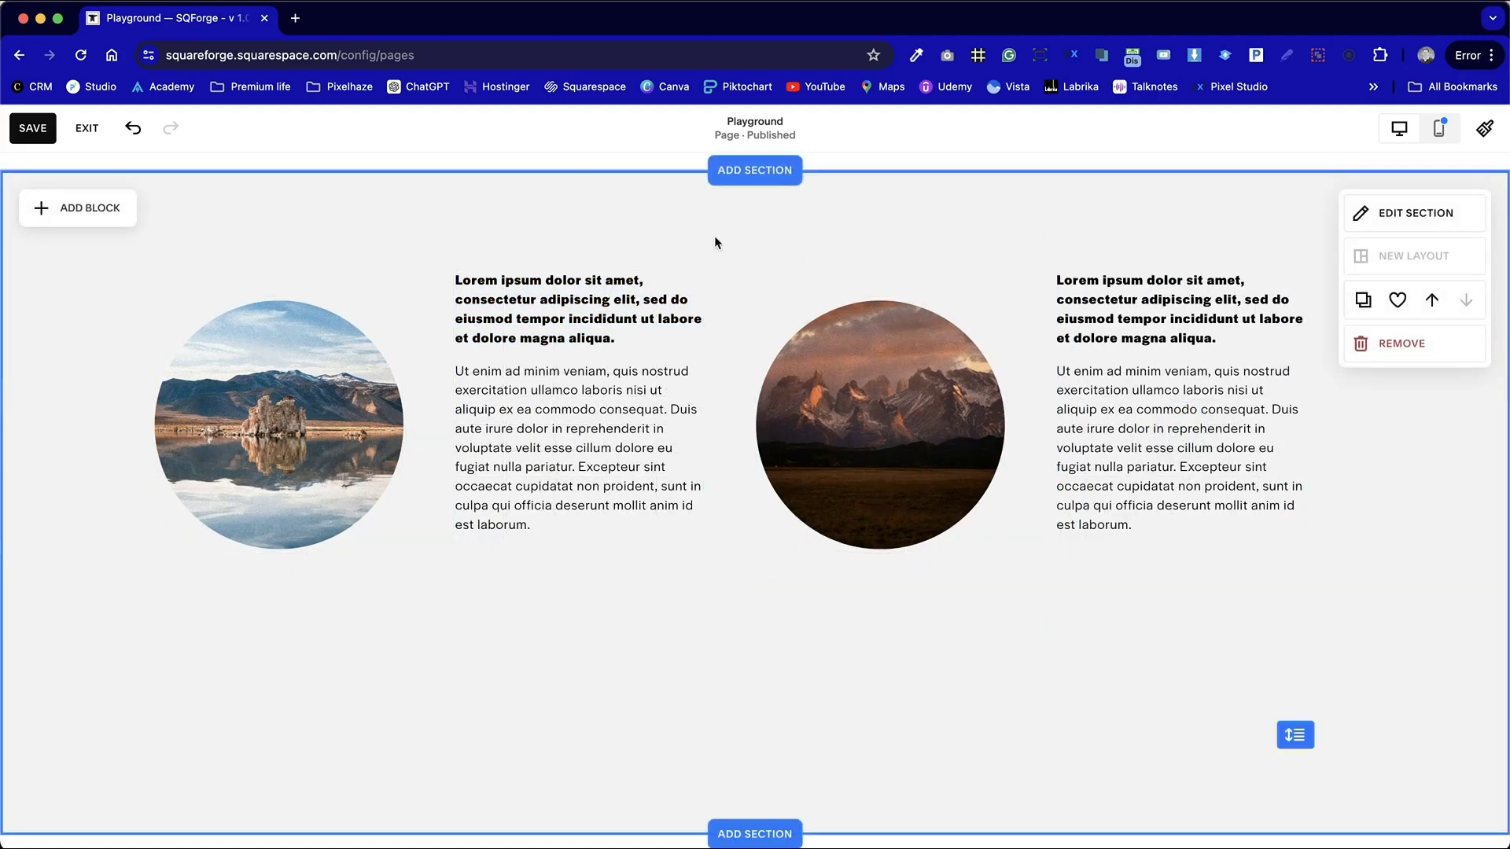
Step: Shrink both circular photos and raise them level with the tops of the text blocks
{"action": "left_click", "coordinate": [378, 428]}
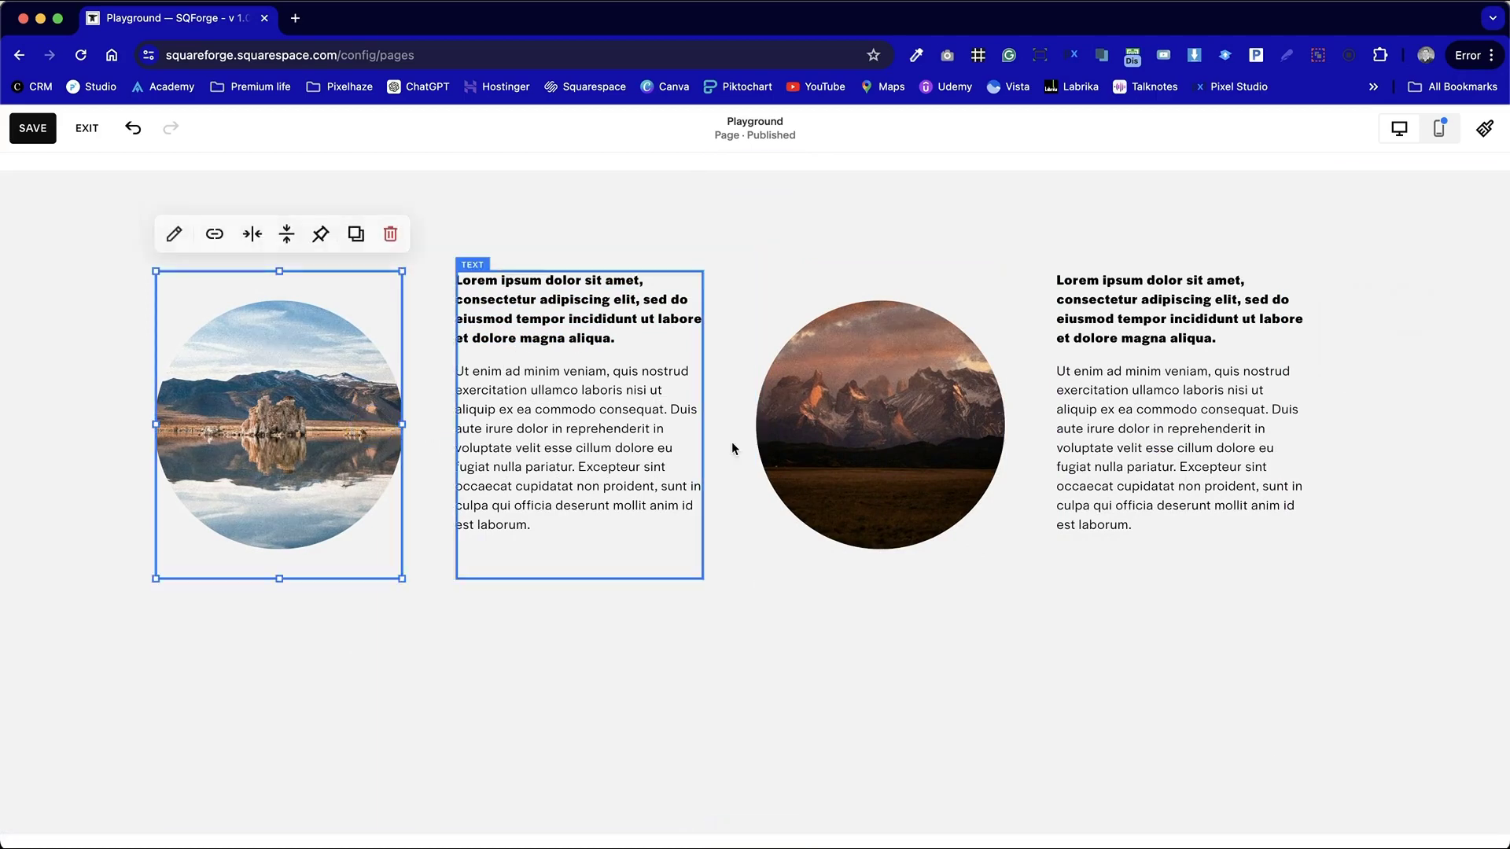
{"action": "left_click", "coordinate": [869, 462]}
{"action": "left_click", "coordinate": [274, 498]}
{"action": "mouse_move", "coordinate": [274, 499]}
{"action": "left_mouse_down"}
{"action": "mouse_move", "coordinate": [284, 543]}
{"action": "mouse_move", "coordinate": [283, 509]}
{"action": "left_mouse_up"}
{"action": "left_click", "coordinate": [810, 475]}
{"action": "left_click_drag", "start_coordinate": [877, 581], "coordinate": [881, 529]}
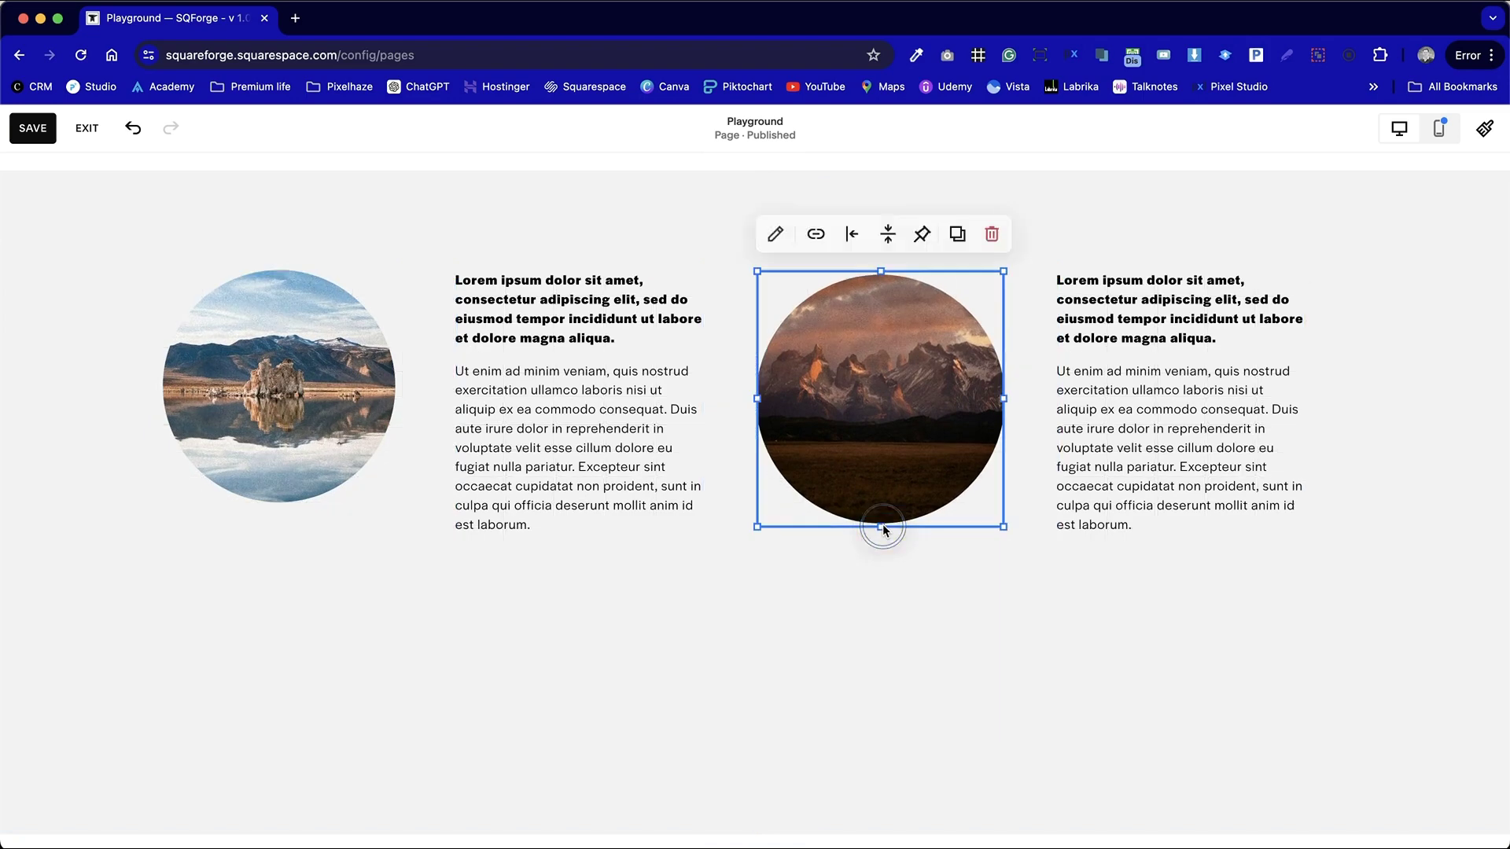
{"action": "mouse_move", "coordinate": [879, 441]}
{"action": "left_mouse_down"}
{"action": "mouse_move", "coordinate": [876, 425]}
{"action": "mouse_move", "coordinate": [893, 429]}
{"action": "mouse_move", "coordinate": [893, 454]}
{"action": "mouse_move", "coordinate": [893, 431]}
{"action": "left_mouse_up"}
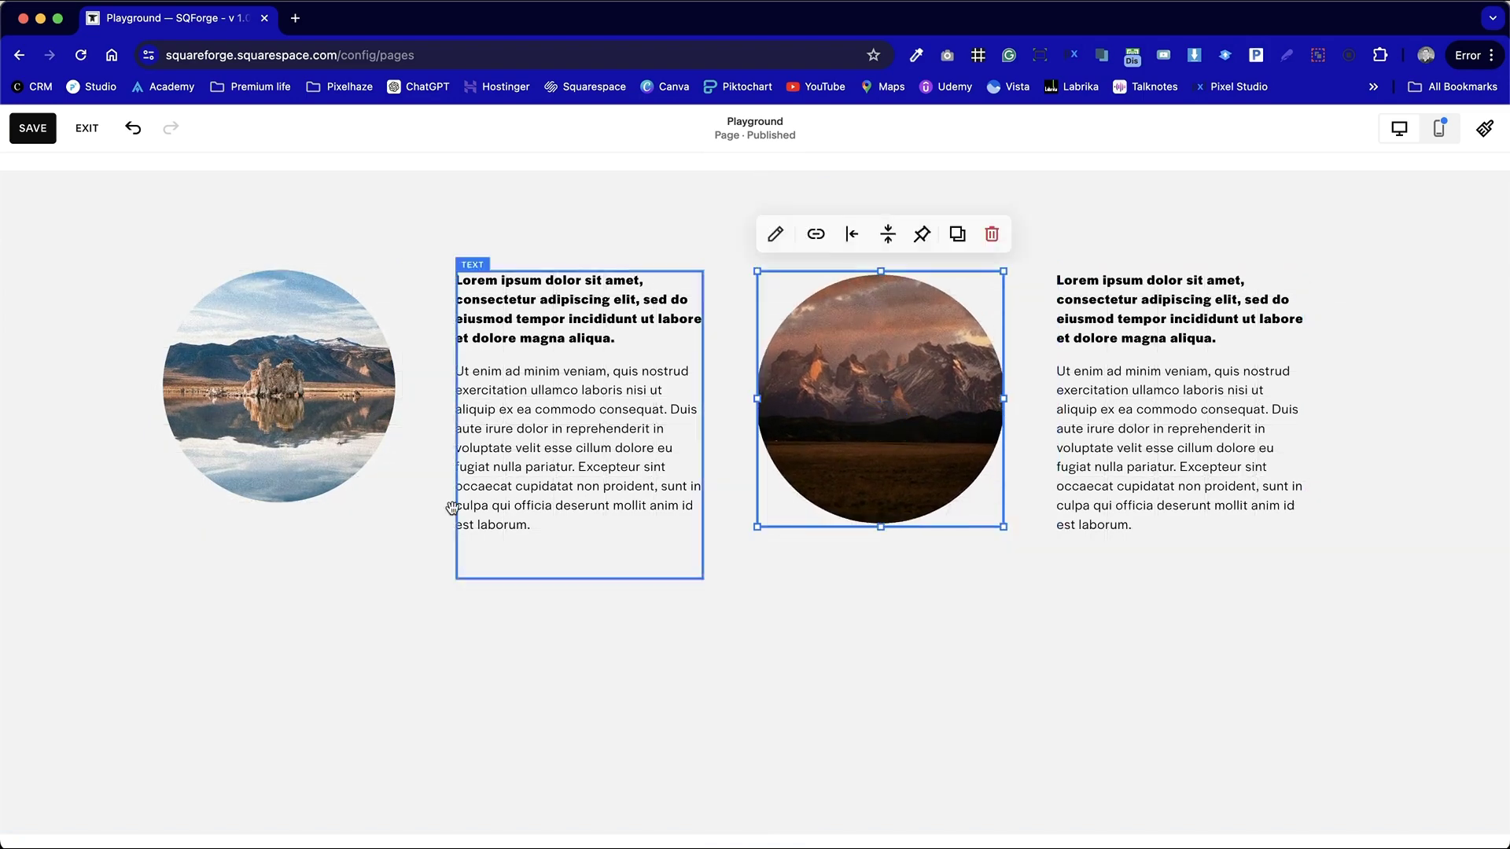
{"action": "mouse_move", "coordinate": [269, 409]}
{"action": "left_mouse_down"}
{"action": "mouse_move", "coordinate": [269, 437]}
{"action": "mouse_move", "coordinate": [268, 407]}
{"action": "left_mouse_up"}
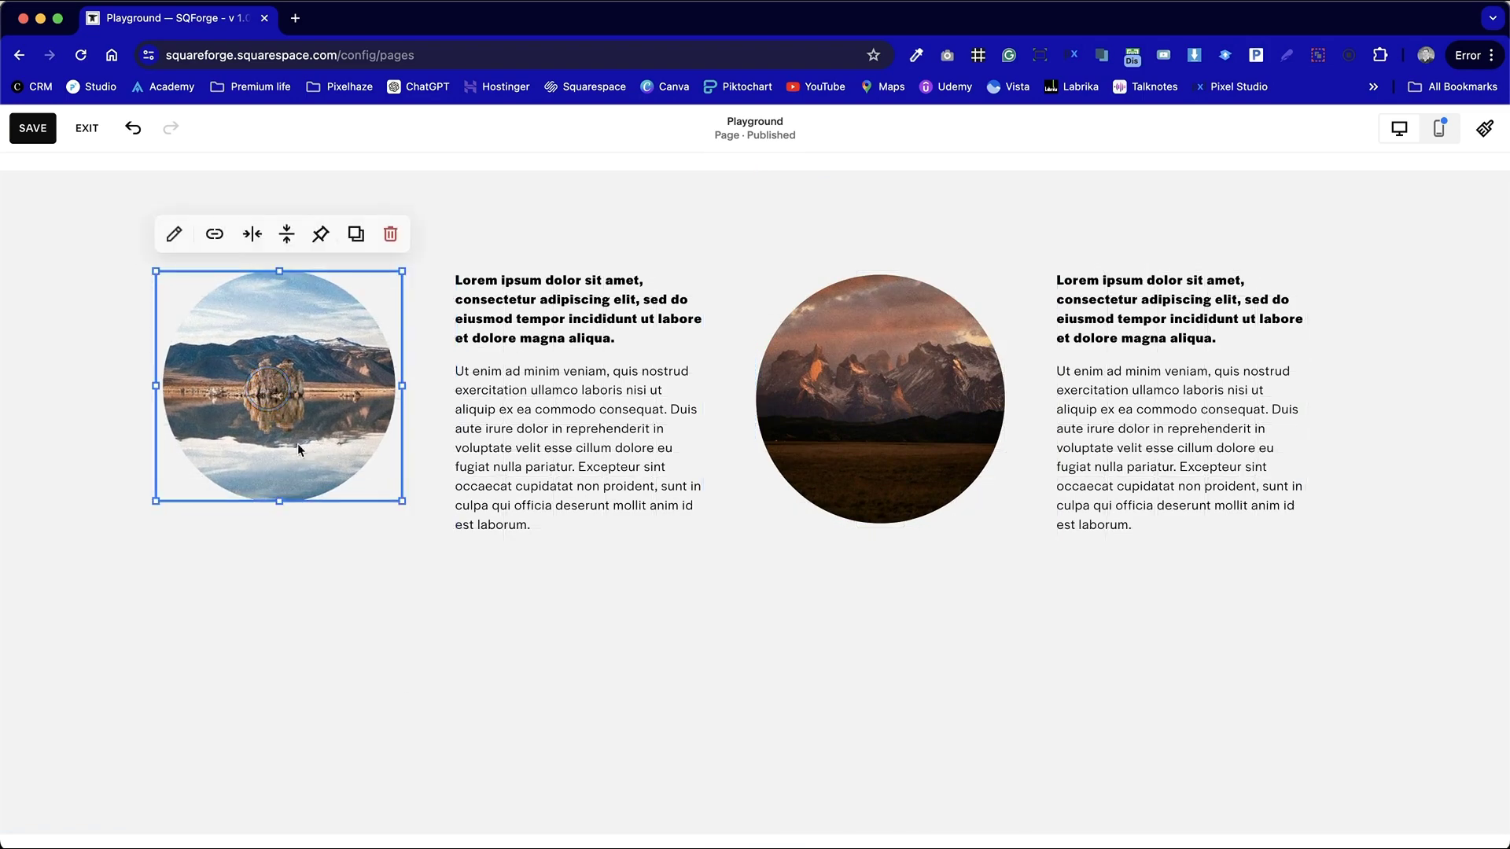
{"action": "left_click", "coordinate": [1146, 607]}
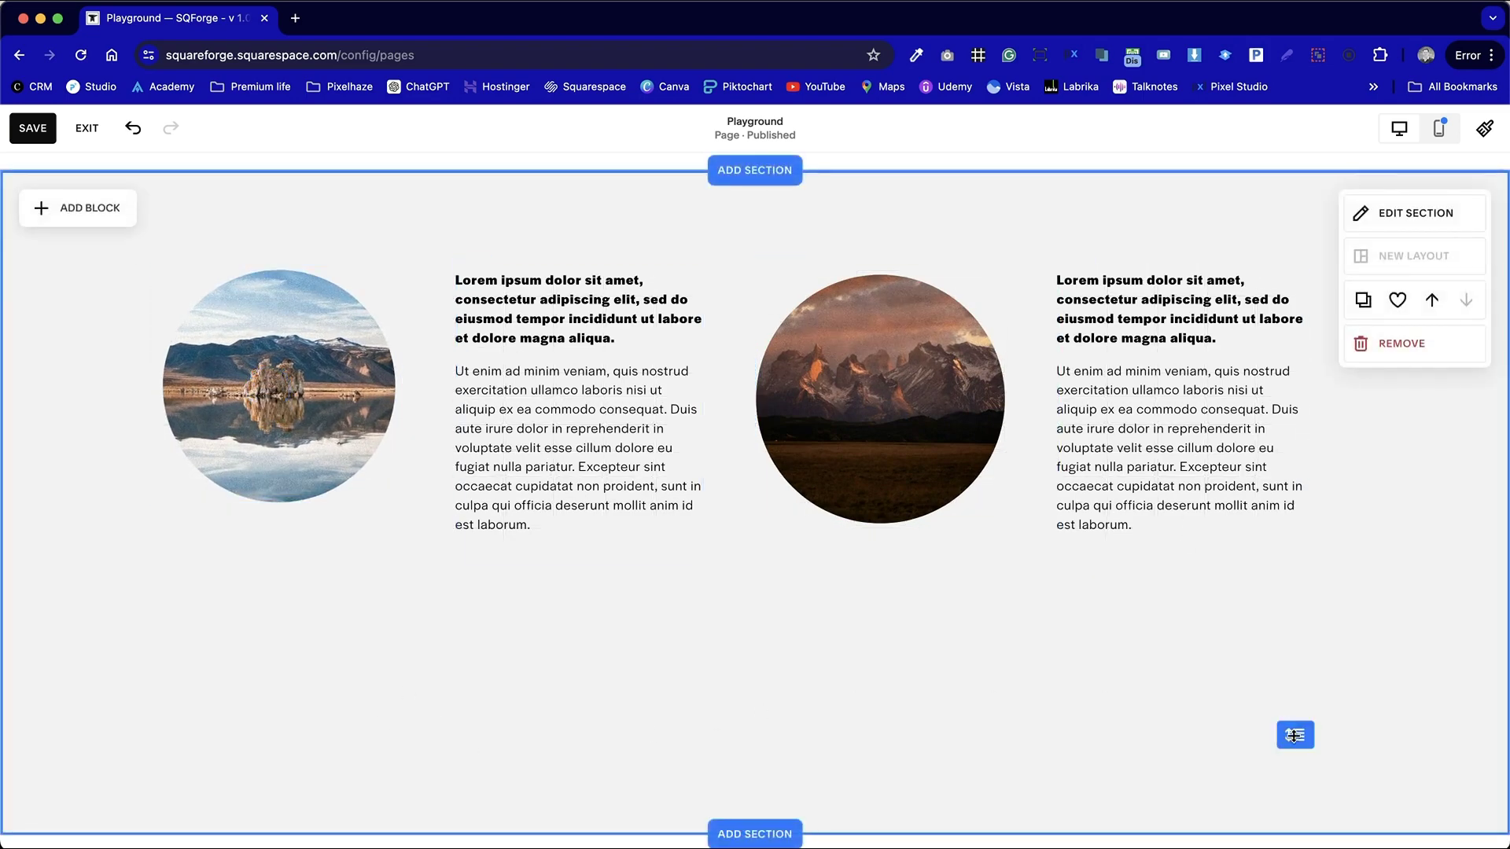
Step: Review the grey section's two balanced photo-and-text pairs and save the page with Cmd+S
{"action": "scroll", "coordinate": [1294, 737], "scroll_direction": "up", "scroll_amount": 2}
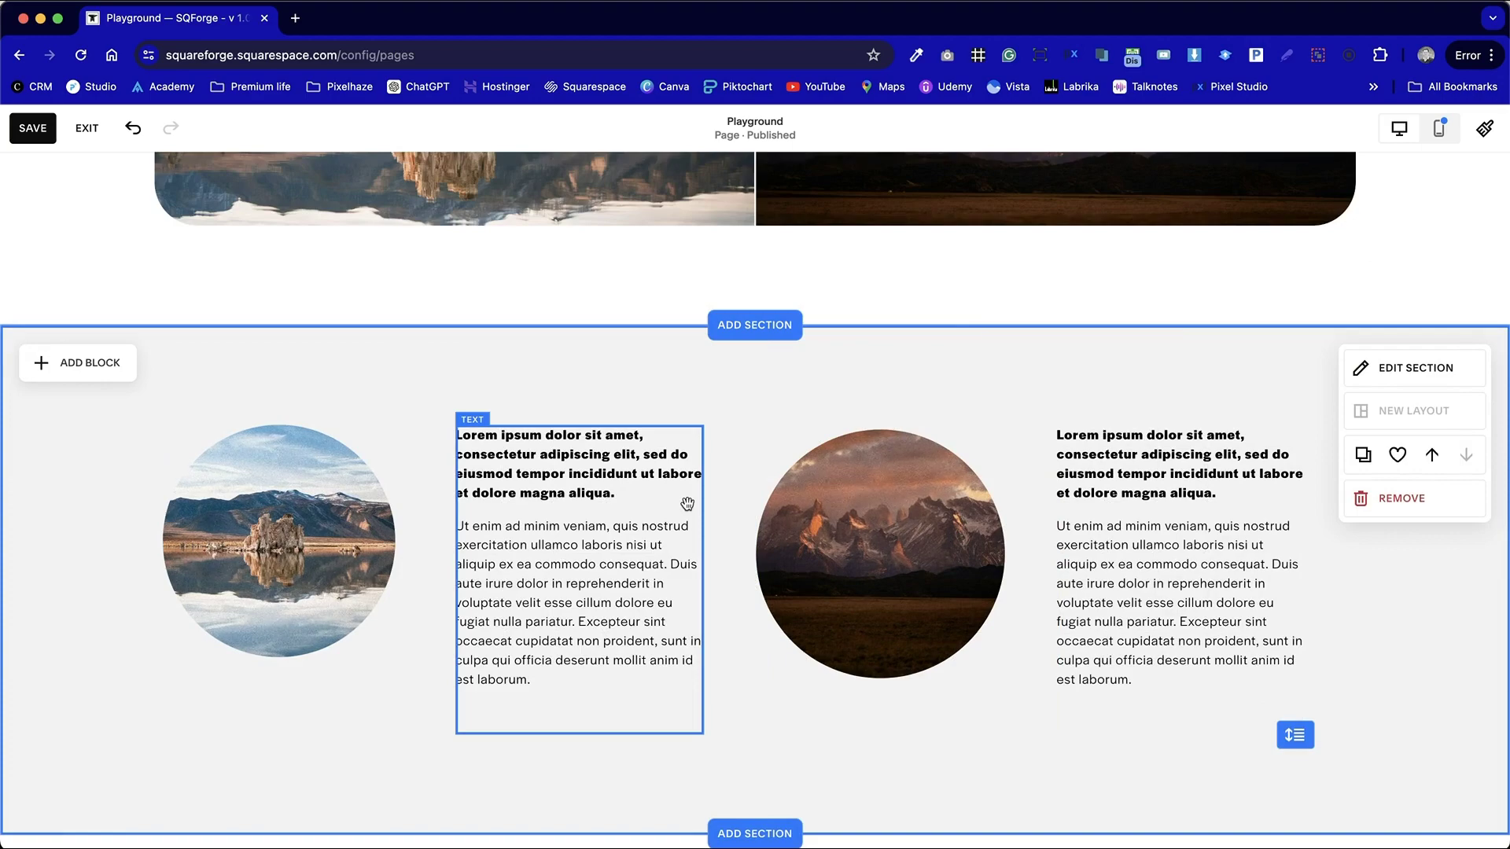
{"action": "scroll", "coordinate": [807, 511], "scroll_direction": "up", "scroll_amount": 6}
{"action": "scroll", "coordinate": [807, 510], "scroll_direction": "down", "scroll_amount": 5}
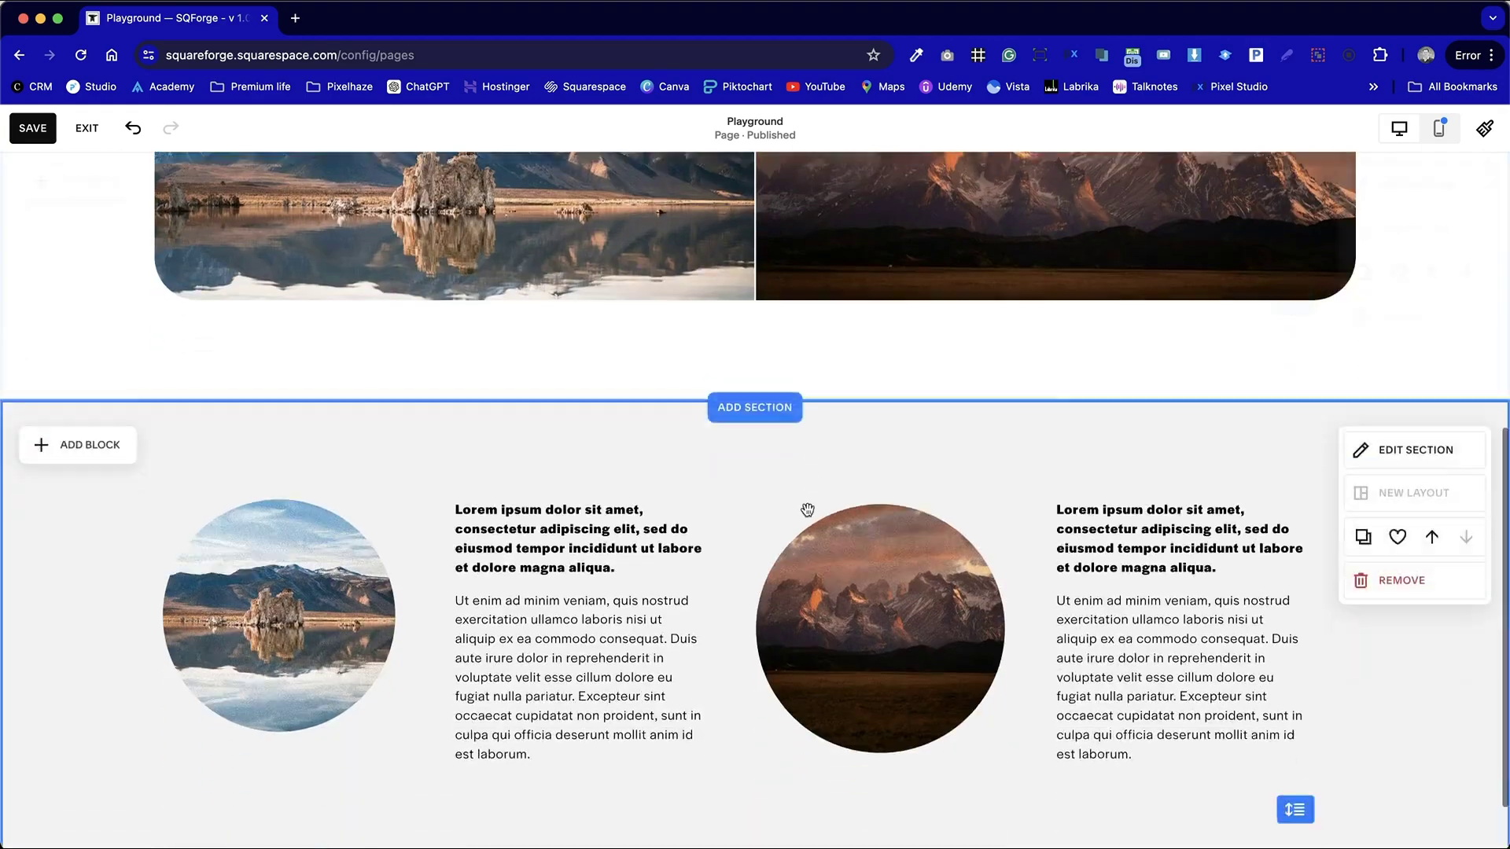
{"action": "scroll", "coordinate": [808, 511], "scroll_direction": "down", "scroll_amount": 1}
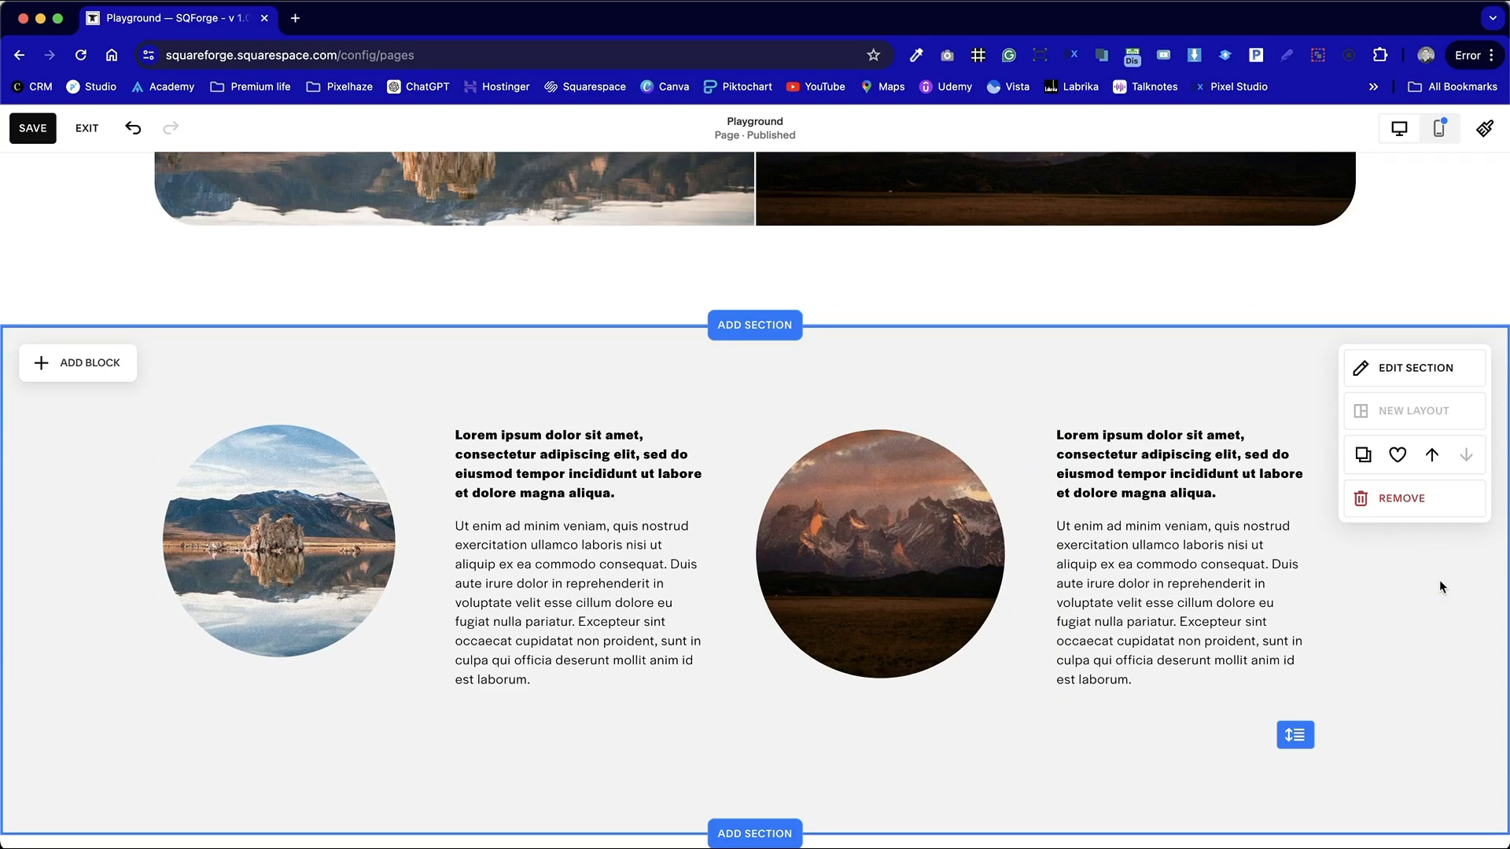
{"action": "key", "text": "super+s"}
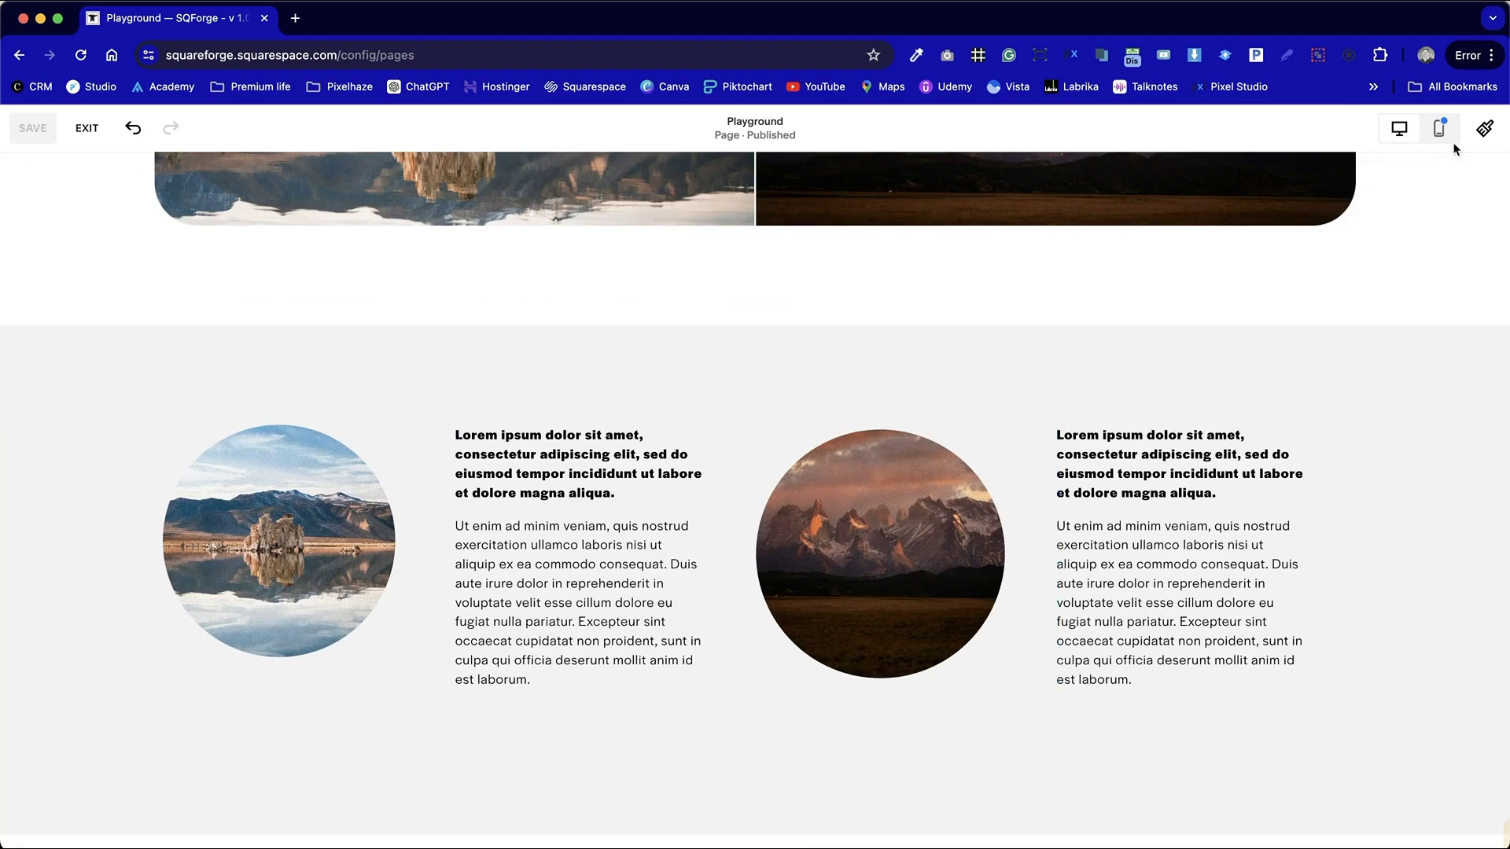
Step: In the mobile layout, narrow the top photo to about a third width and adjust the first text block
{"action": "left_click", "coordinate": [1442, 132]}
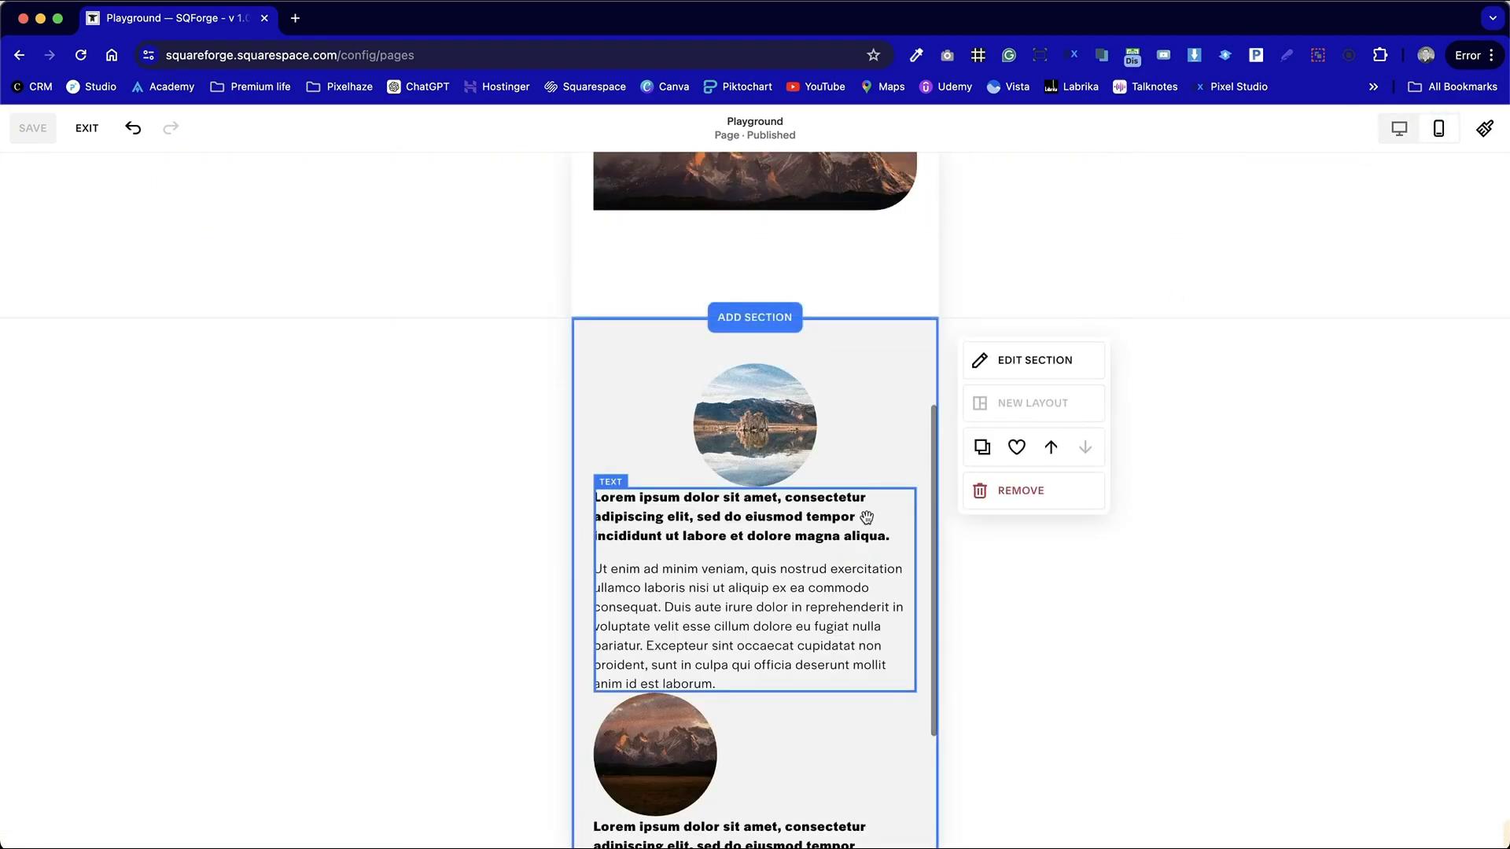
{"action": "scroll", "coordinate": [867, 517], "scroll_direction": "up", "scroll_amount": 2}
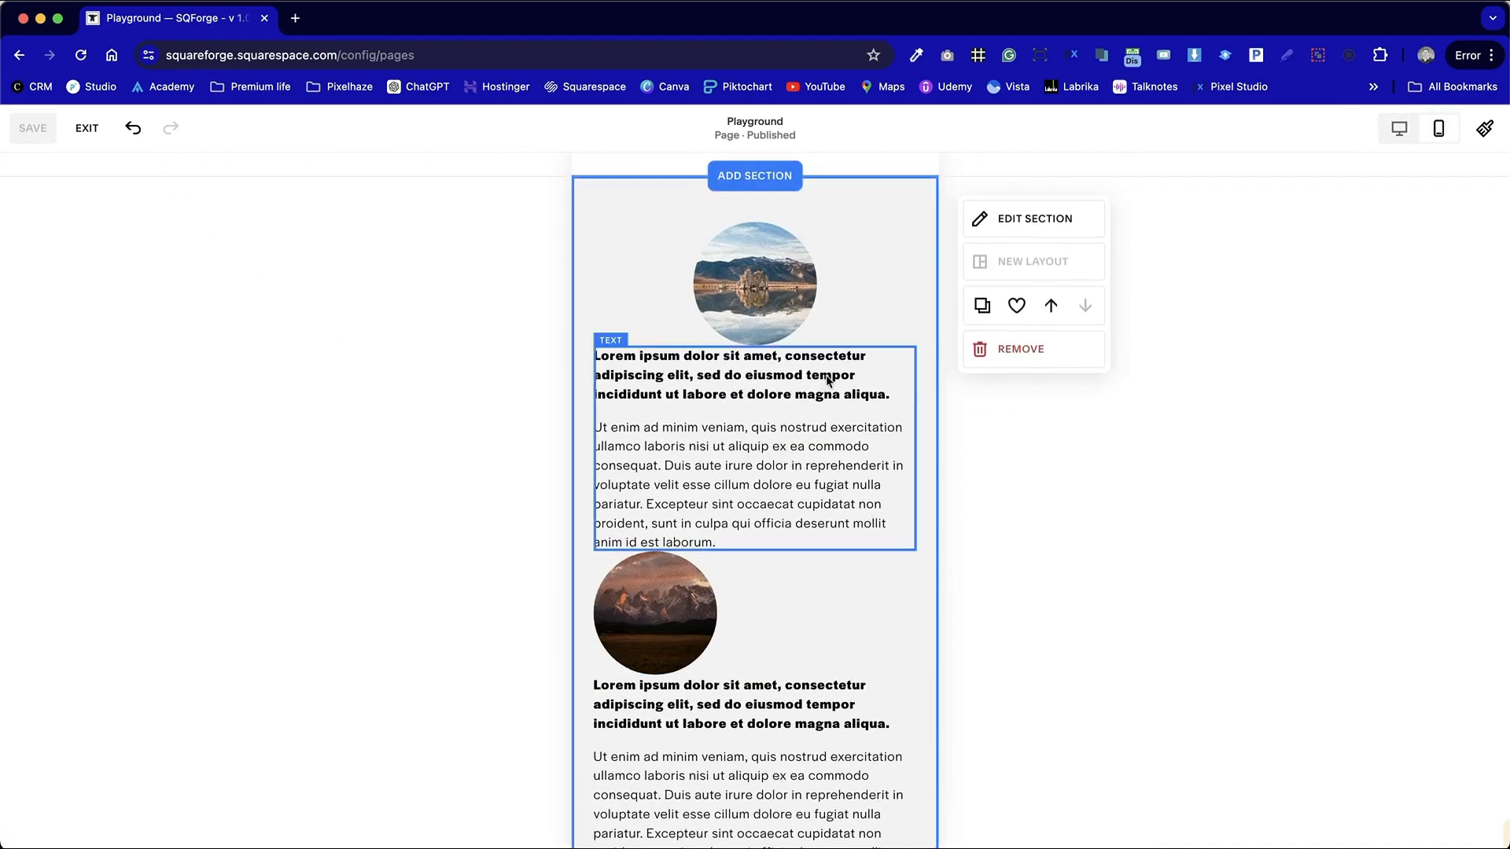
{"action": "left_click", "coordinate": [869, 307]}
{"action": "left_click_drag", "start_coordinate": [909, 275], "coordinate": [718, 276]}
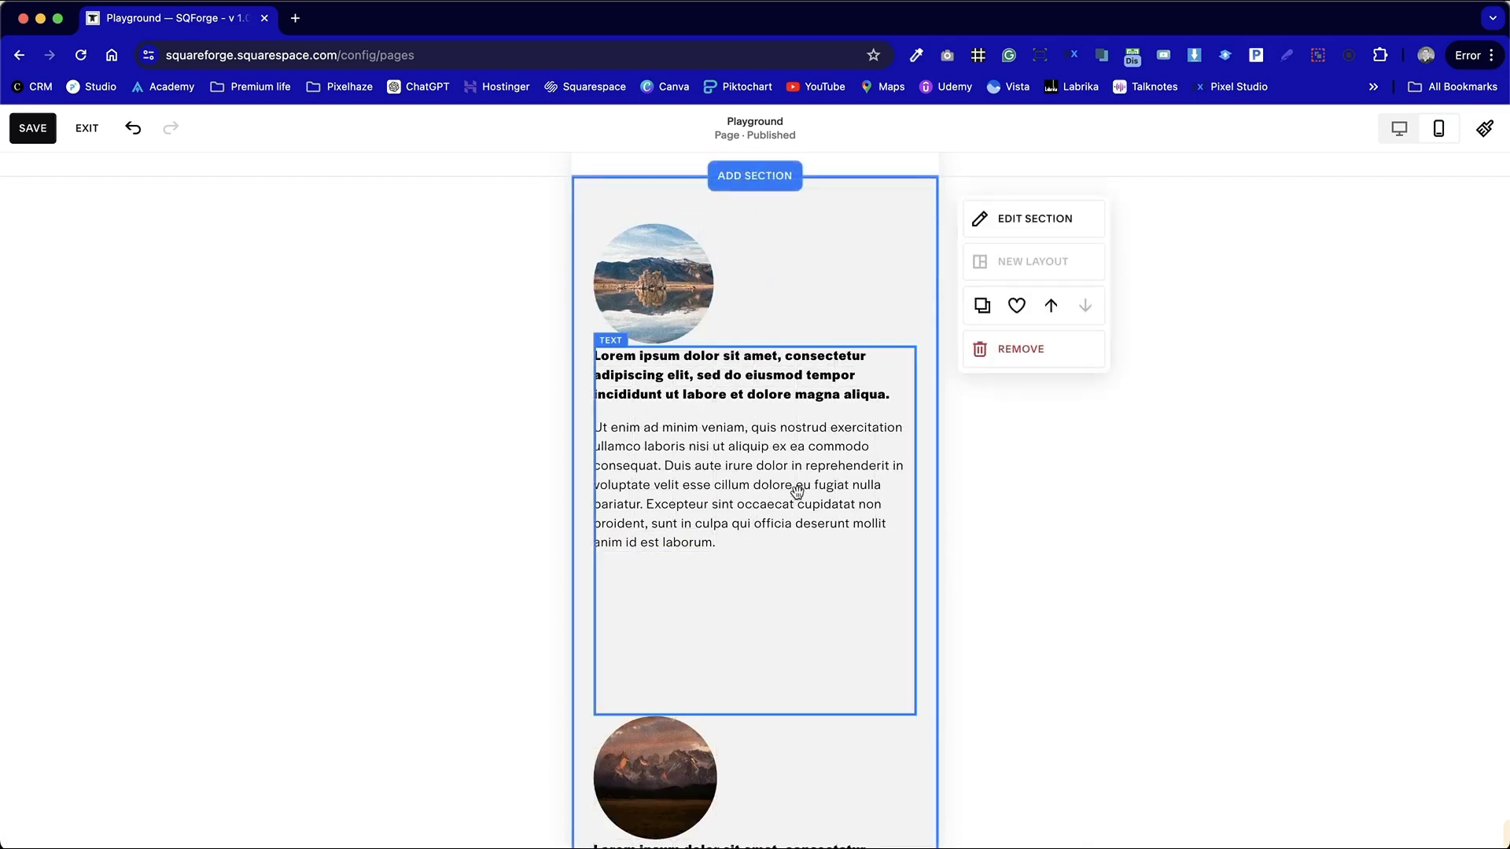
{"action": "left_click_drag", "start_coordinate": [788, 433], "coordinate": [788, 464]}
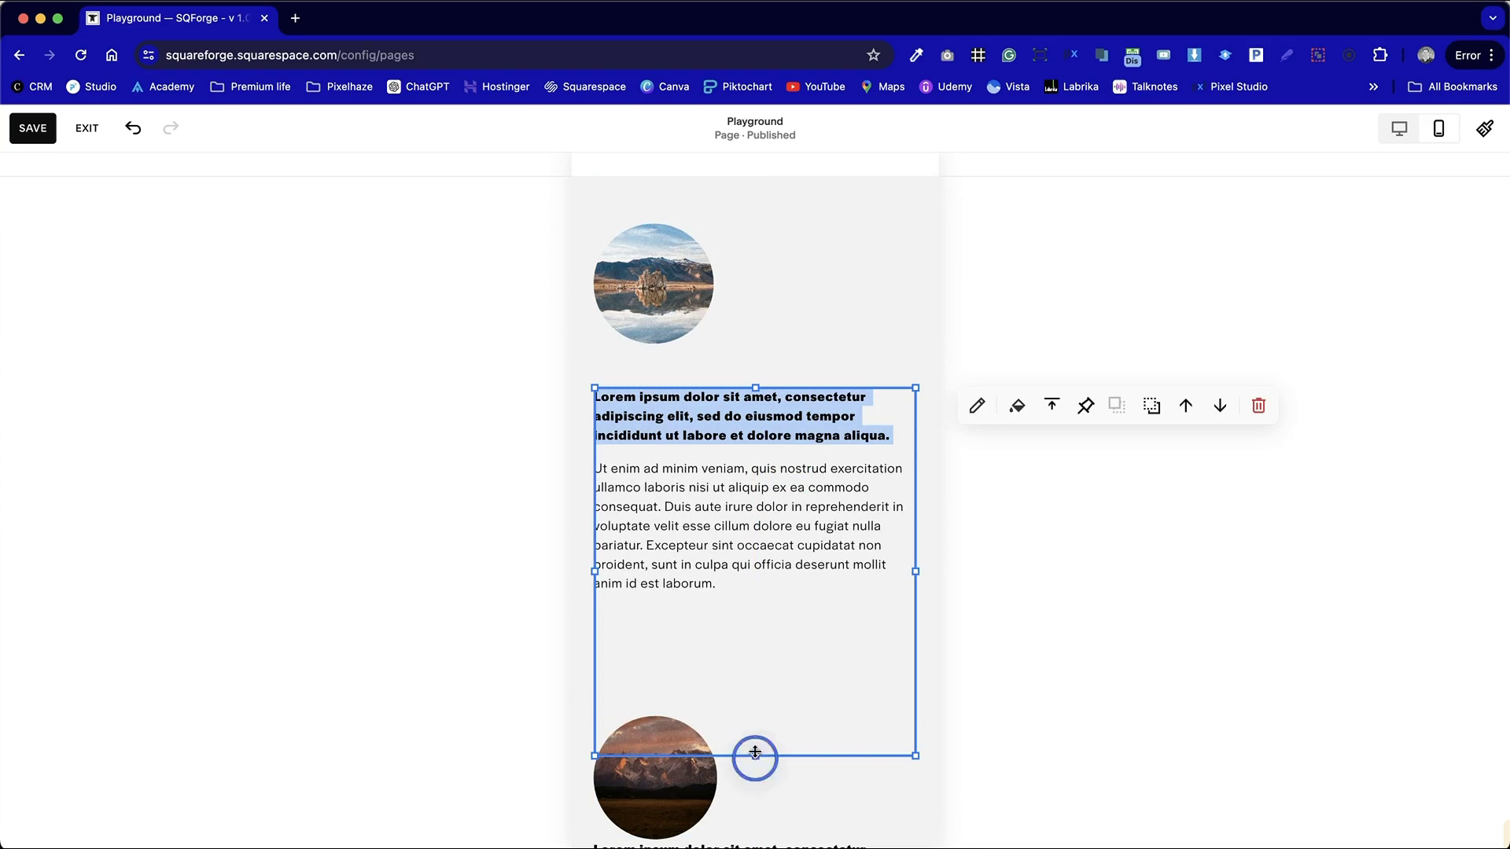
Step: Trim the gap under the first text, then raise and narrow the lower photo and lift its text
{"action": "left_click_drag", "start_coordinate": [754, 755], "coordinate": [759, 651]}
{"action": "scroll", "coordinate": [758, 651], "scroll_direction": "down", "scroll_amount": 3}
{"action": "left_click", "coordinate": [758, 674]}
{"action": "left_click_drag", "start_coordinate": [667, 590], "coordinate": [674, 515]}
{"action": "left_click_drag", "start_coordinate": [916, 504], "coordinate": [733, 498]}
{"action": "left_click", "coordinate": [710, 703]}
{"action": "left_click_drag", "start_coordinate": [710, 702], "coordinate": [710, 641]}
Step: Move the lower photo and text pair together up beneath the first text block
{"action": "scroll", "coordinate": [710, 641], "scroll_direction": "down", "scroll_amount": 2}
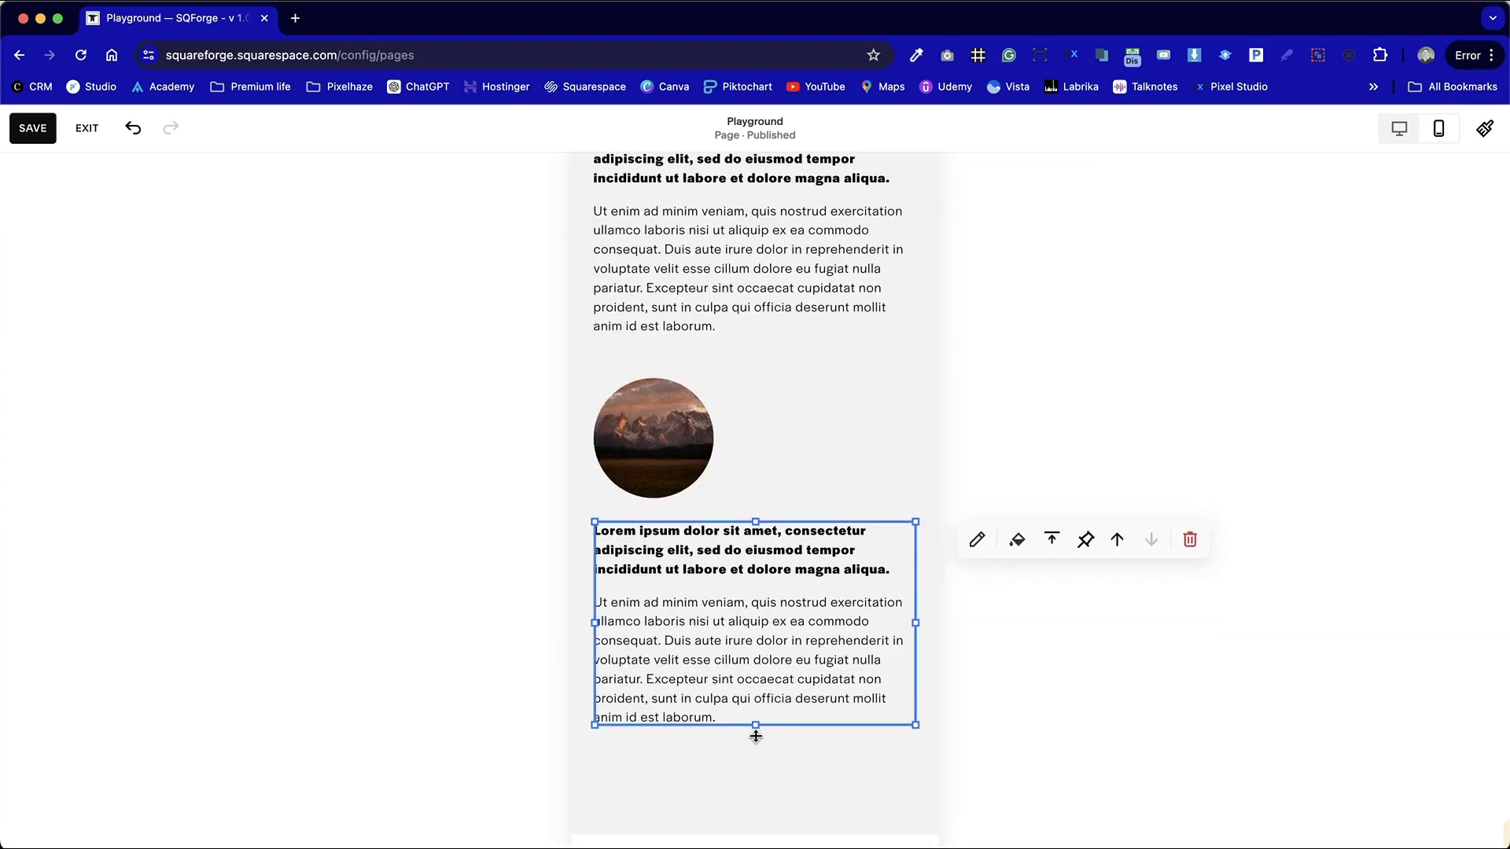
{"action": "left_click", "coordinate": [779, 782]}
{"action": "scroll", "coordinate": [880, 762], "scroll_direction": "up", "scroll_amount": 8}
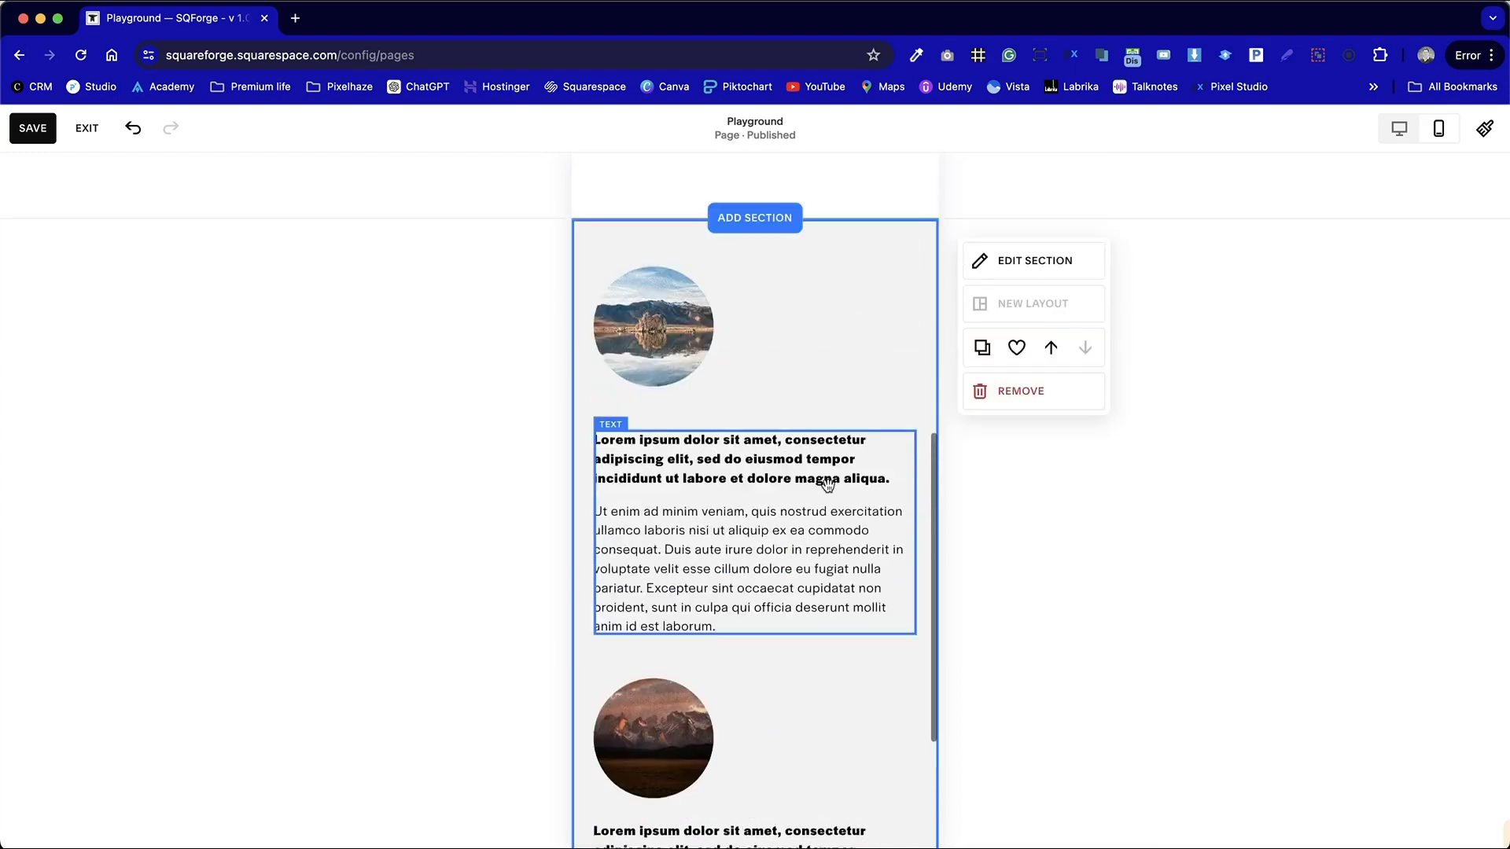
{"action": "scroll", "coordinate": [827, 484], "scroll_direction": "down", "scroll_amount": 6}
{"action": "left_click", "coordinate": [832, 488]}
{"action": "left_click", "coordinate": [616, 668]}
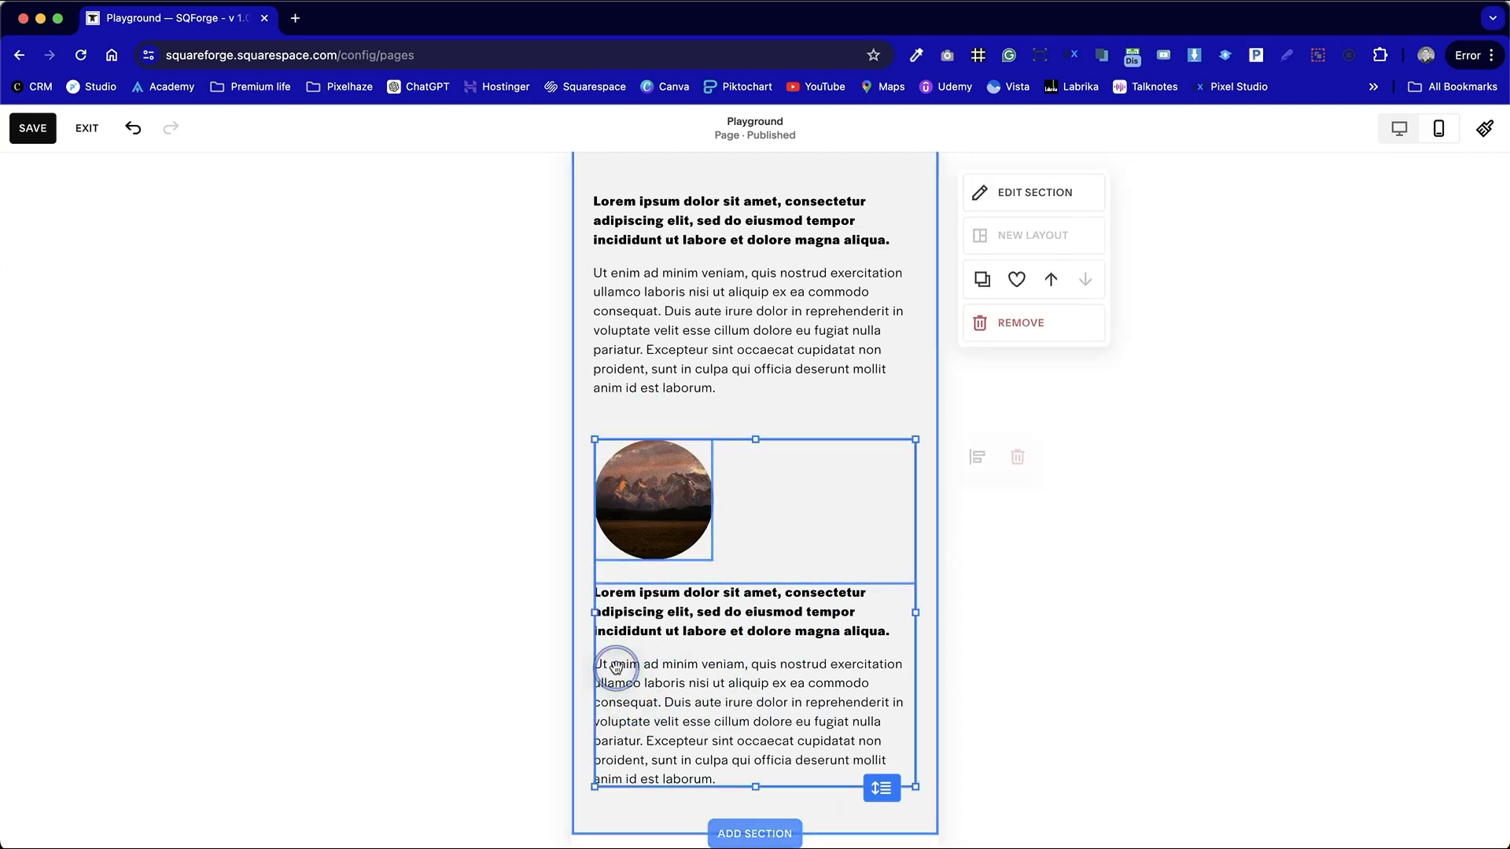
{"action": "left_click_drag", "start_coordinate": [616, 668], "coordinate": [781, 425]}
{"action": "left_click", "coordinate": [731, 742]}
{"action": "scroll", "coordinate": [755, 707], "scroll_direction": "down", "scroll_amount": 1}
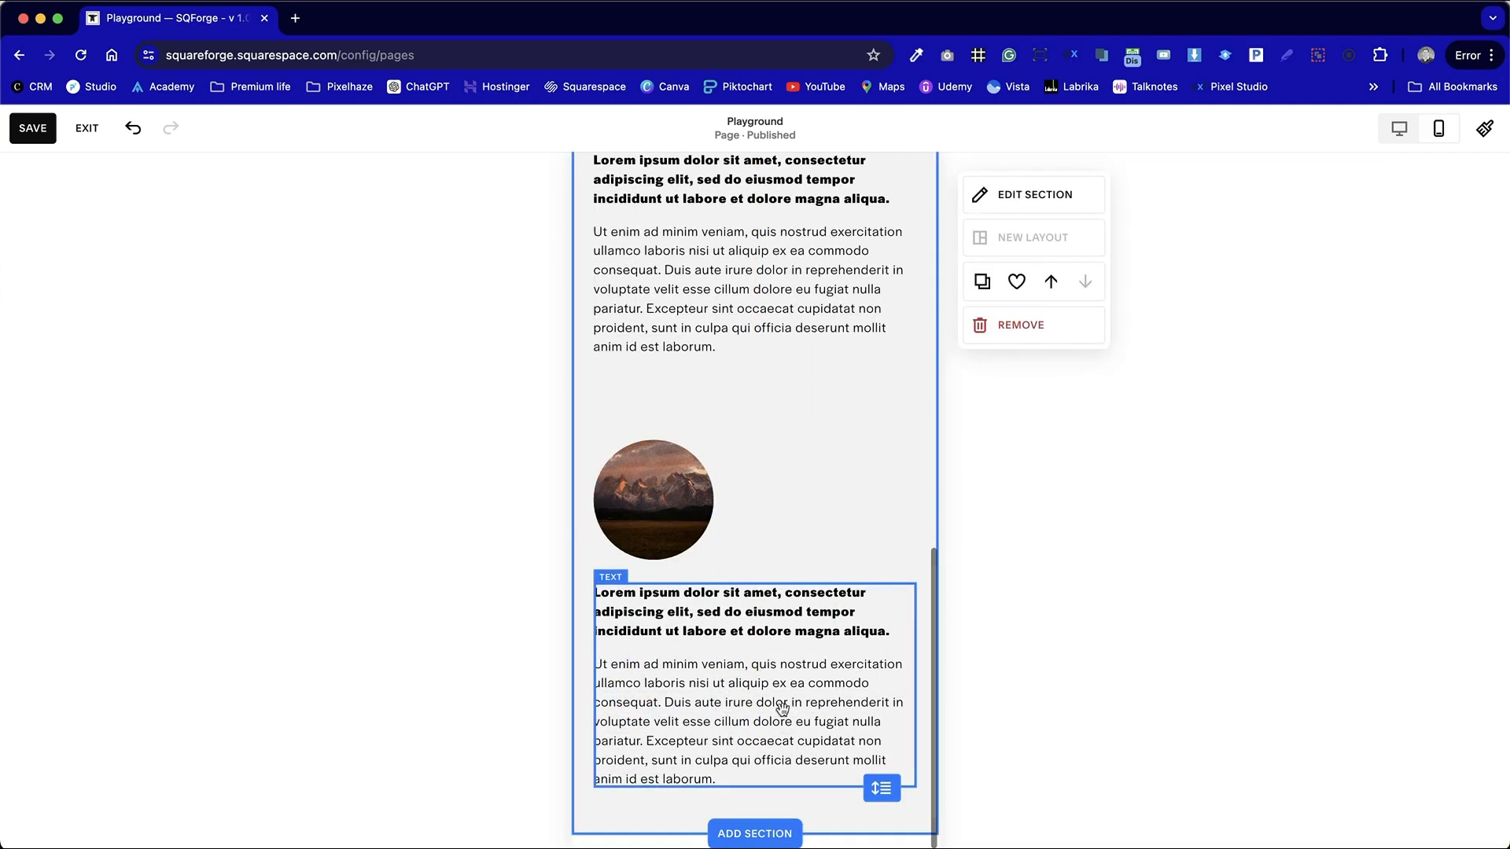
Step: Narrow the lower text block from the left and move it up beside its photo
{"action": "left_click", "coordinate": [781, 707]}
{"action": "left_click_drag", "start_coordinate": [596, 682], "coordinate": [714, 684]}
{"action": "left_click", "coordinate": [610, 714]}
{"action": "left_click_drag", "start_coordinate": [824, 717], "coordinate": [822, 592]}
{"action": "left_click", "coordinate": [769, 623]}
{"action": "left_click", "coordinate": [668, 631]}
Step: Shrink the lower circular photo to a smaller size
{"action": "left_click", "coordinate": [690, 493]}
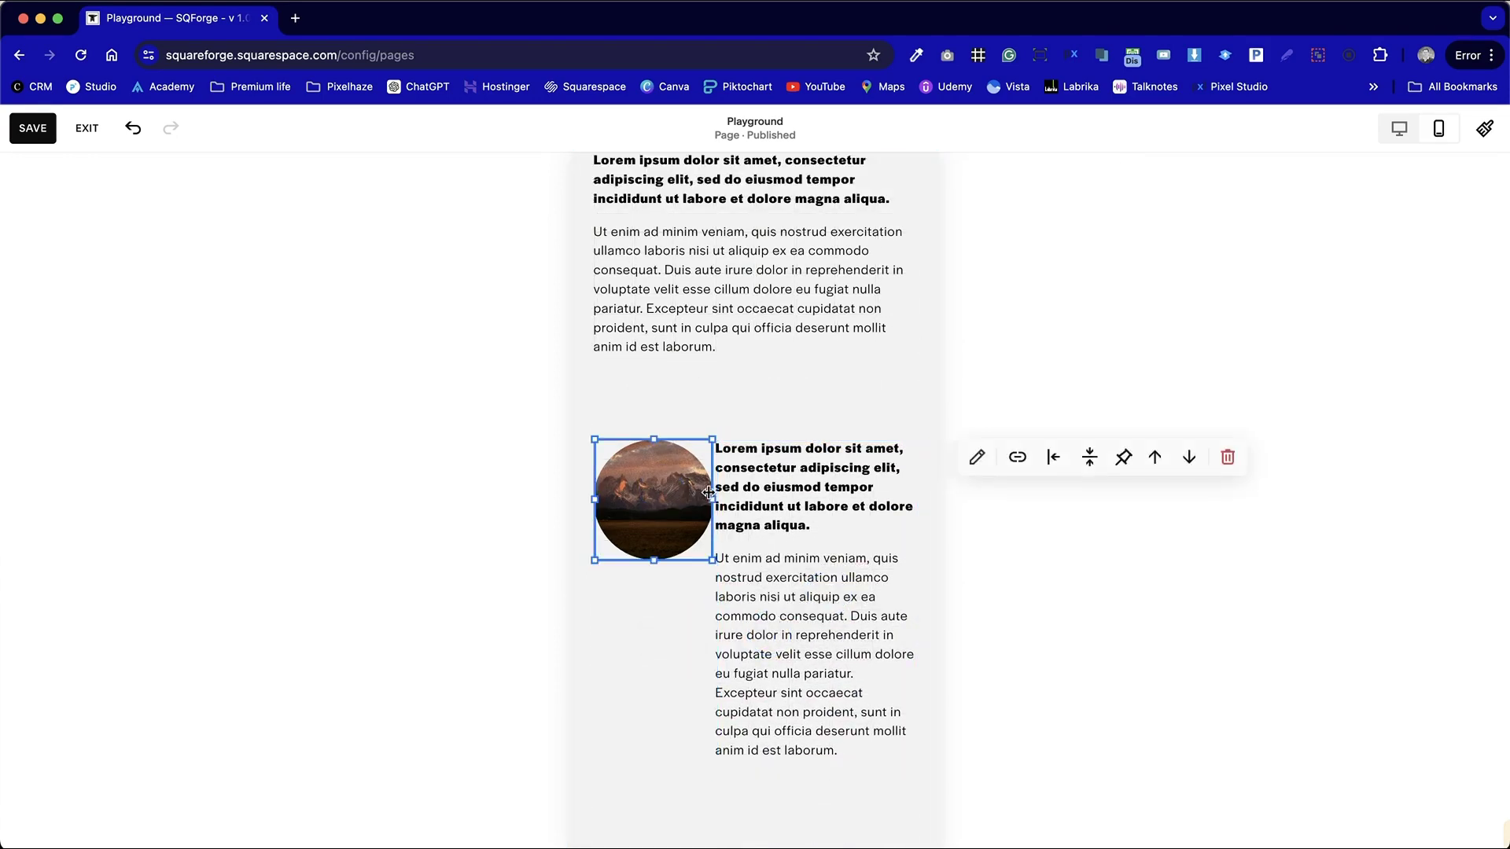
{"action": "left_click_drag", "start_coordinate": [709, 493], "coordinate": [672, 496]}
{"action": "left_click", "coordinate": [616, 570]}
{"action": "left_click", "coordinate": [630, 552]}
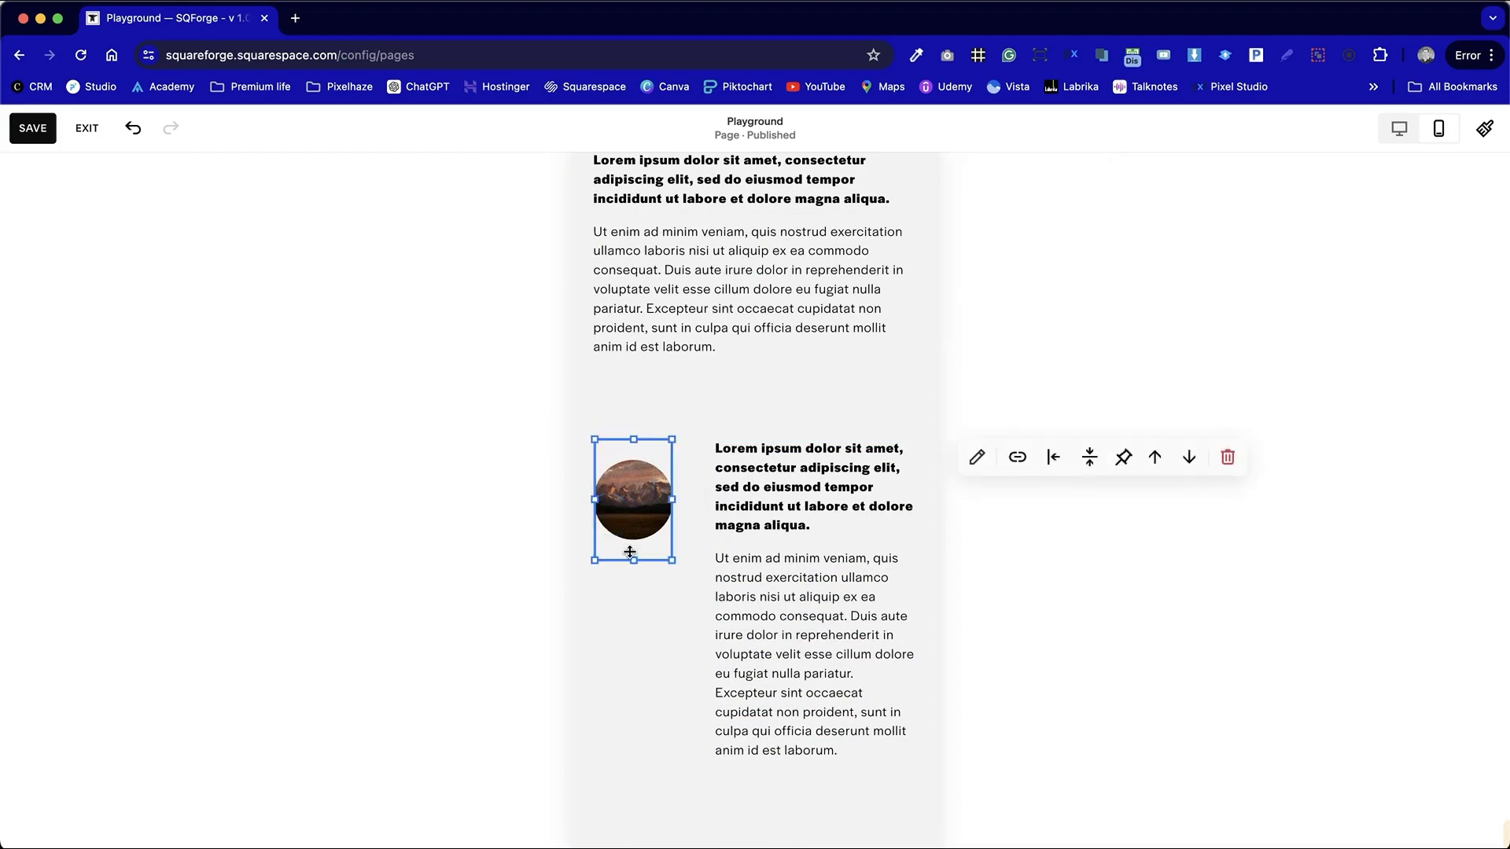
{"action": "left_click", "coordinate": [643, 584]}
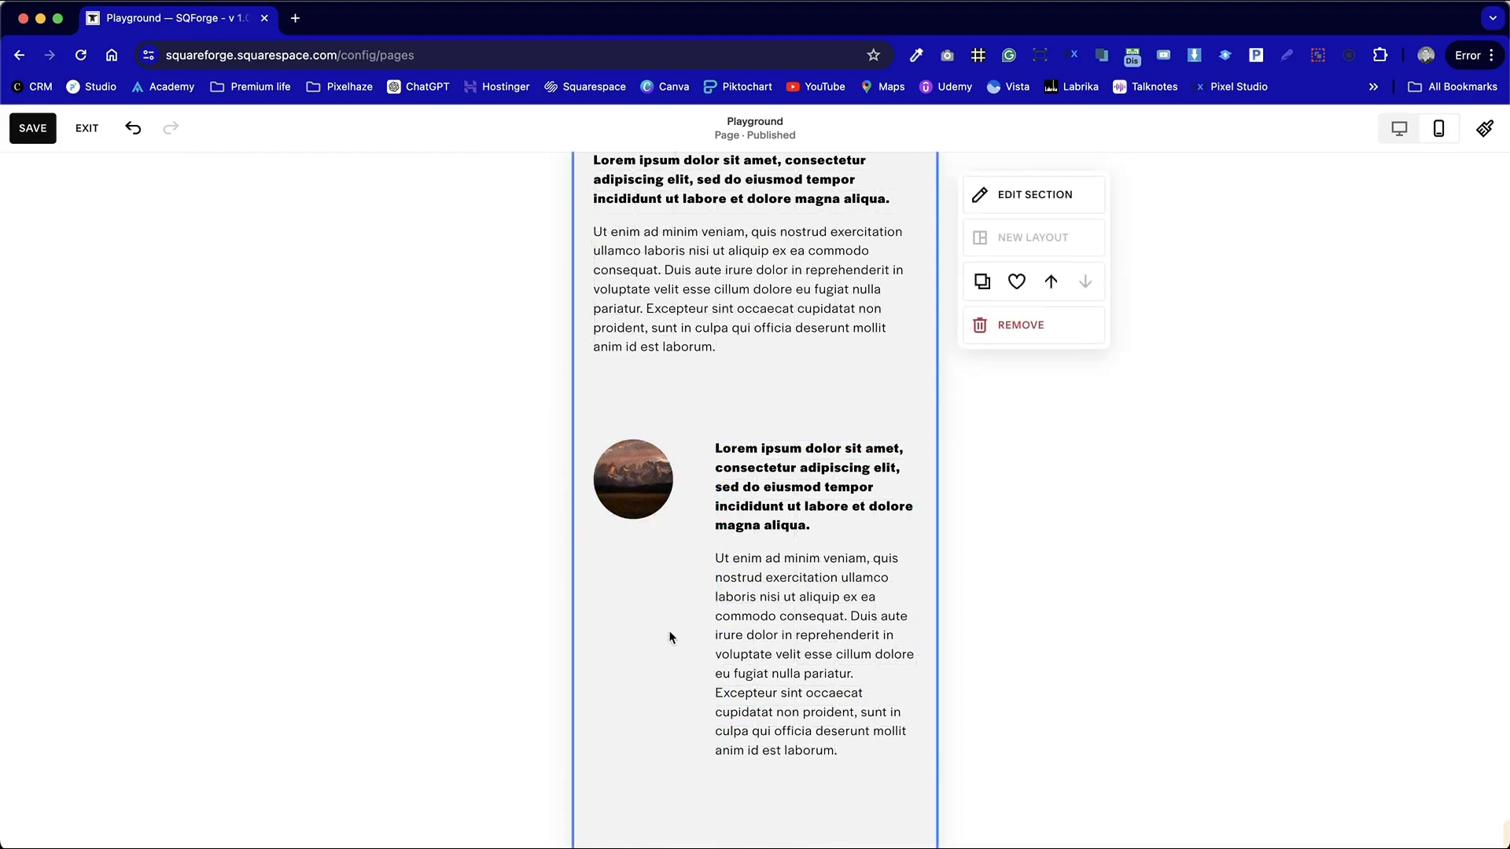
{"action": "scroll", "coordinate": [658, 636], "scroll_direction": "up", "scroll_amount": 5}
{"action": "scroll", "coordinate": [658, 636], "scroll_direction": "down", "scroll_amount": 6}
{"action": "scroll", "coordinate": [658, 636], "scroll_direction": "up", "scroll_amount": 4}
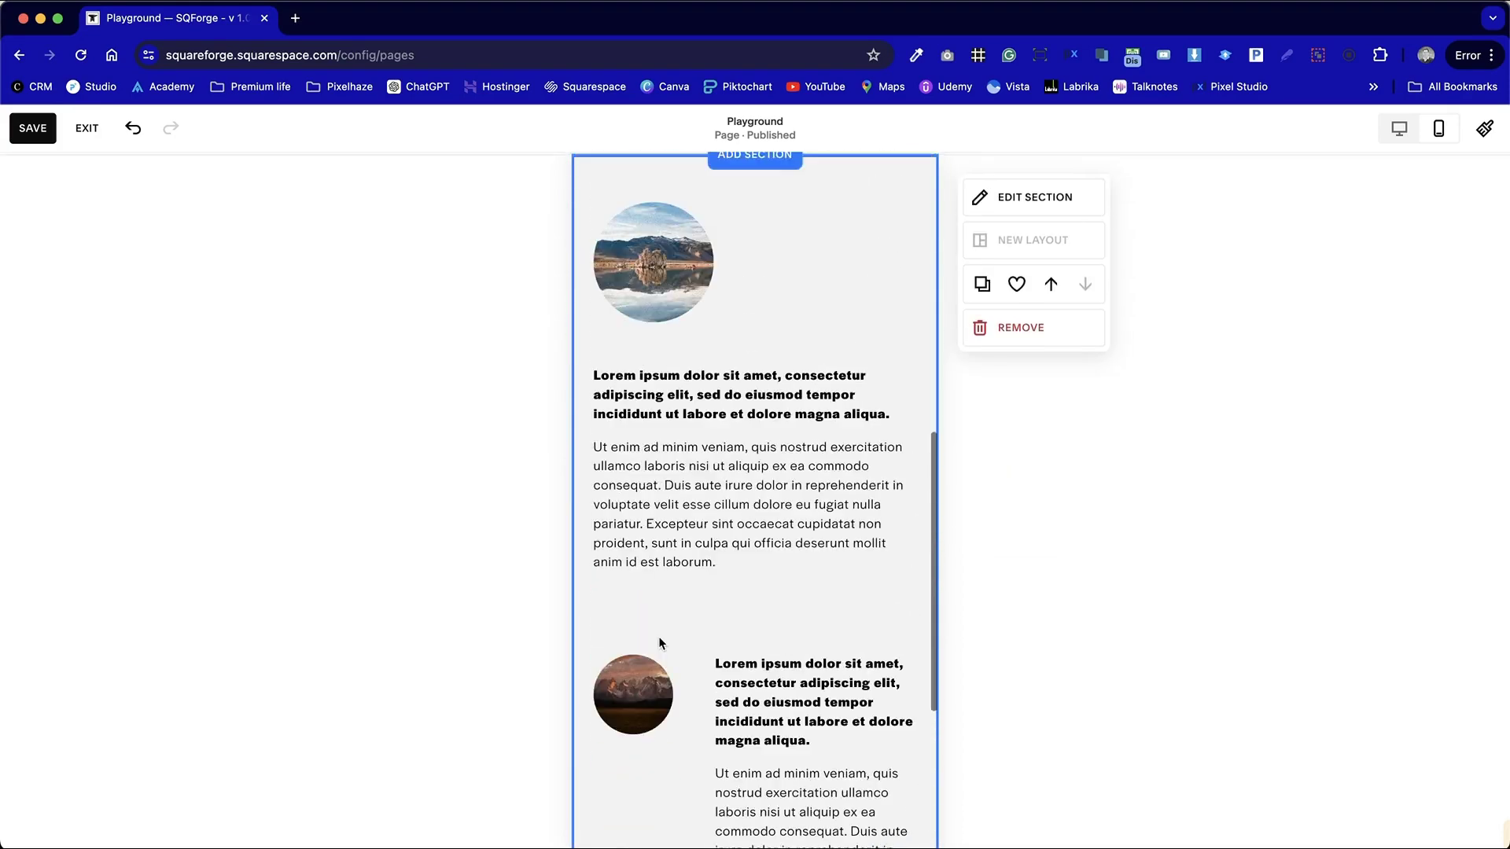
Step: Narrow the upper text block and shrink the upper photo to a small circle
{"action": "left_click", "coordinate": [691, 449]}
{"action": "left_click_drag", "start_coordinate": [593, 469], "coordinate": [789, 338]}
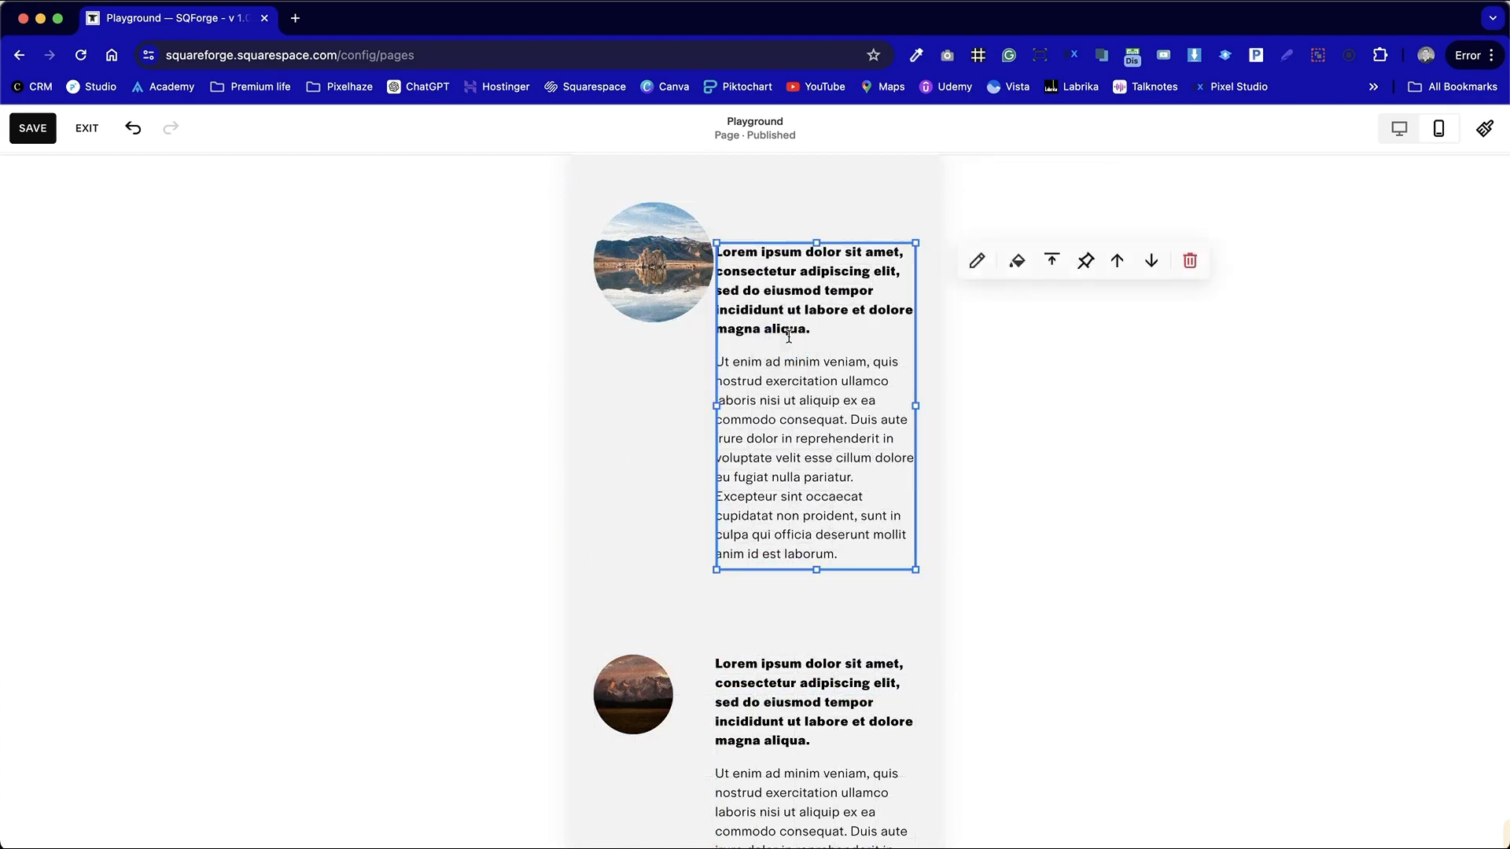
{"action": "left_click", "coordinate": [708, 370]}
{"action": "left_click", "coordinate": [692, 264]}
{"action": "left_click_drag", "start_coordinate": [711, 262], "coordinate": [674, 262]}
{"action": "left_click_drag", "start_coordinate": [632, 327], "coordinate": [634, 286]}
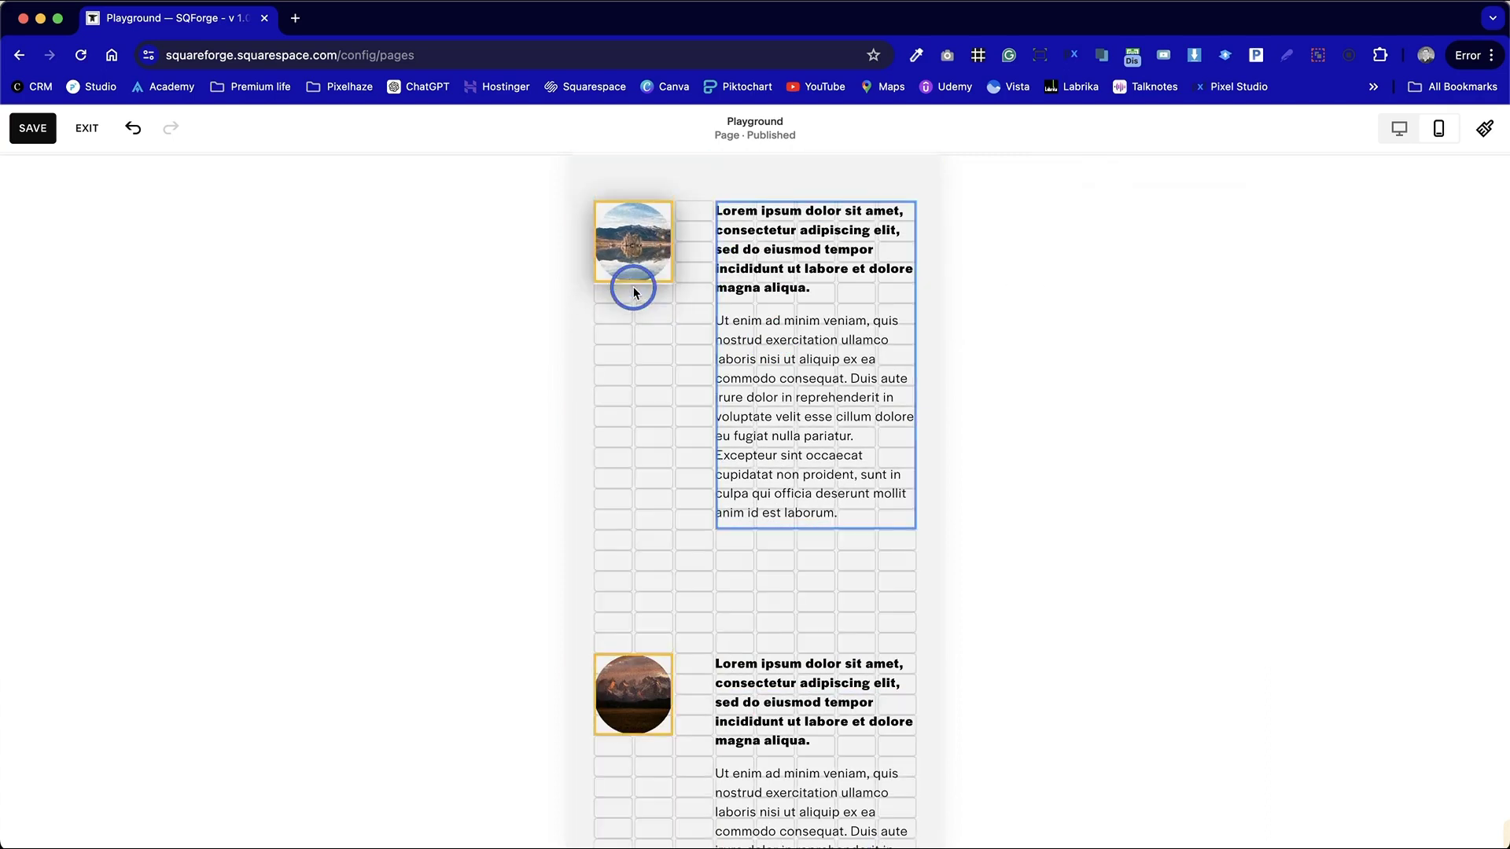
{"action": "left_click", "coordinate": [640, 388]}
Step: Move the lower photo-and-text pair up and drag the section bottom up to remove empty space
{"action": "left_click", "coordinate": [749, 725]}
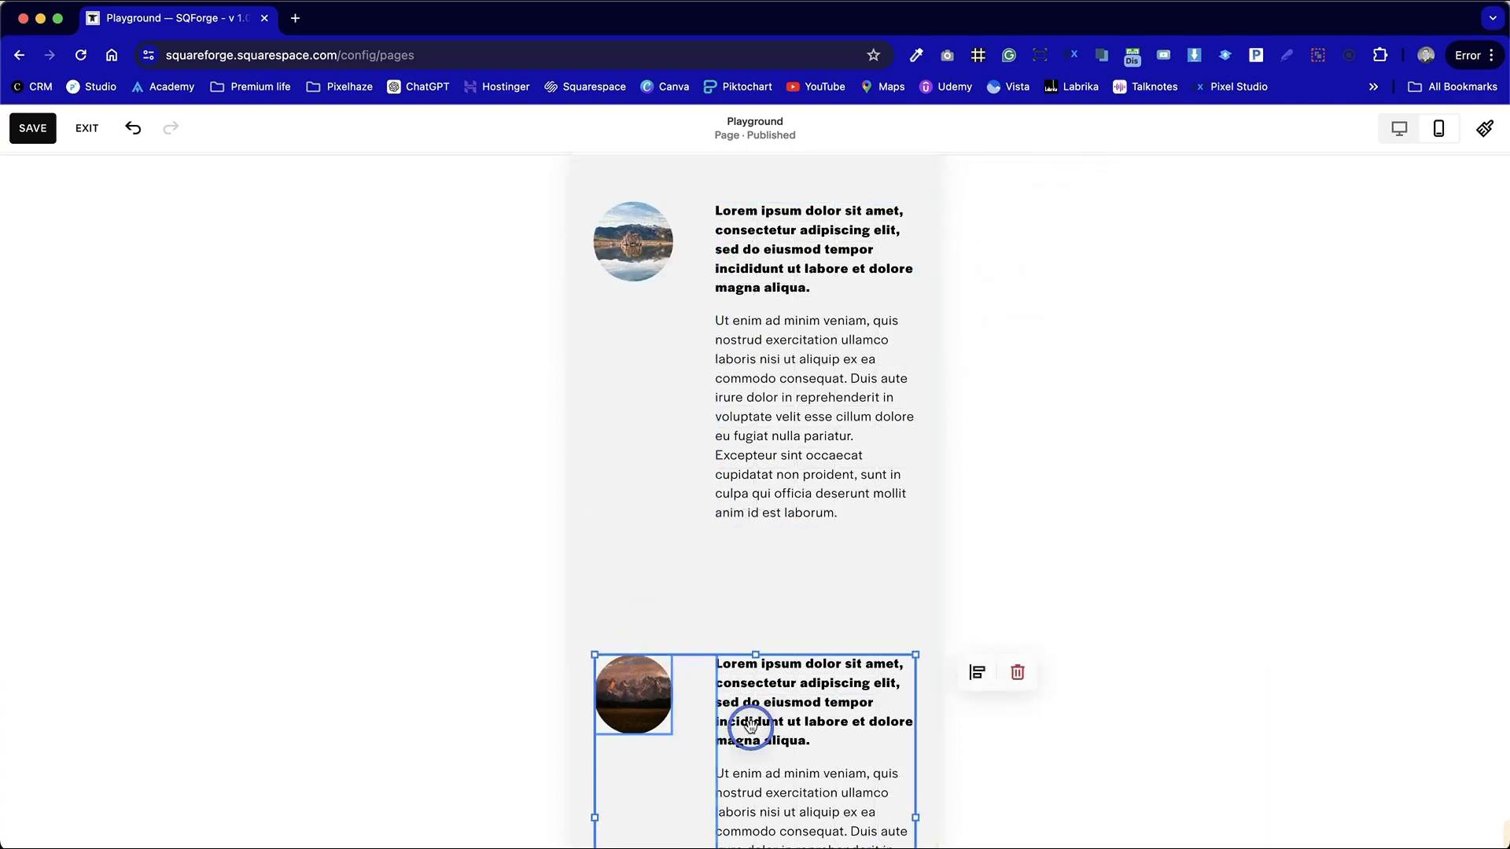
{"action": "left_click_drag", "start_coordinate": [750, 725], "coordinate": [645, 622]}
{"action": "scroll", "coordinate": [674, 498], "scroll_direction": "down", "scroll_amount": 4}
{"action": "left_click", "coordinate": [674, 498]}
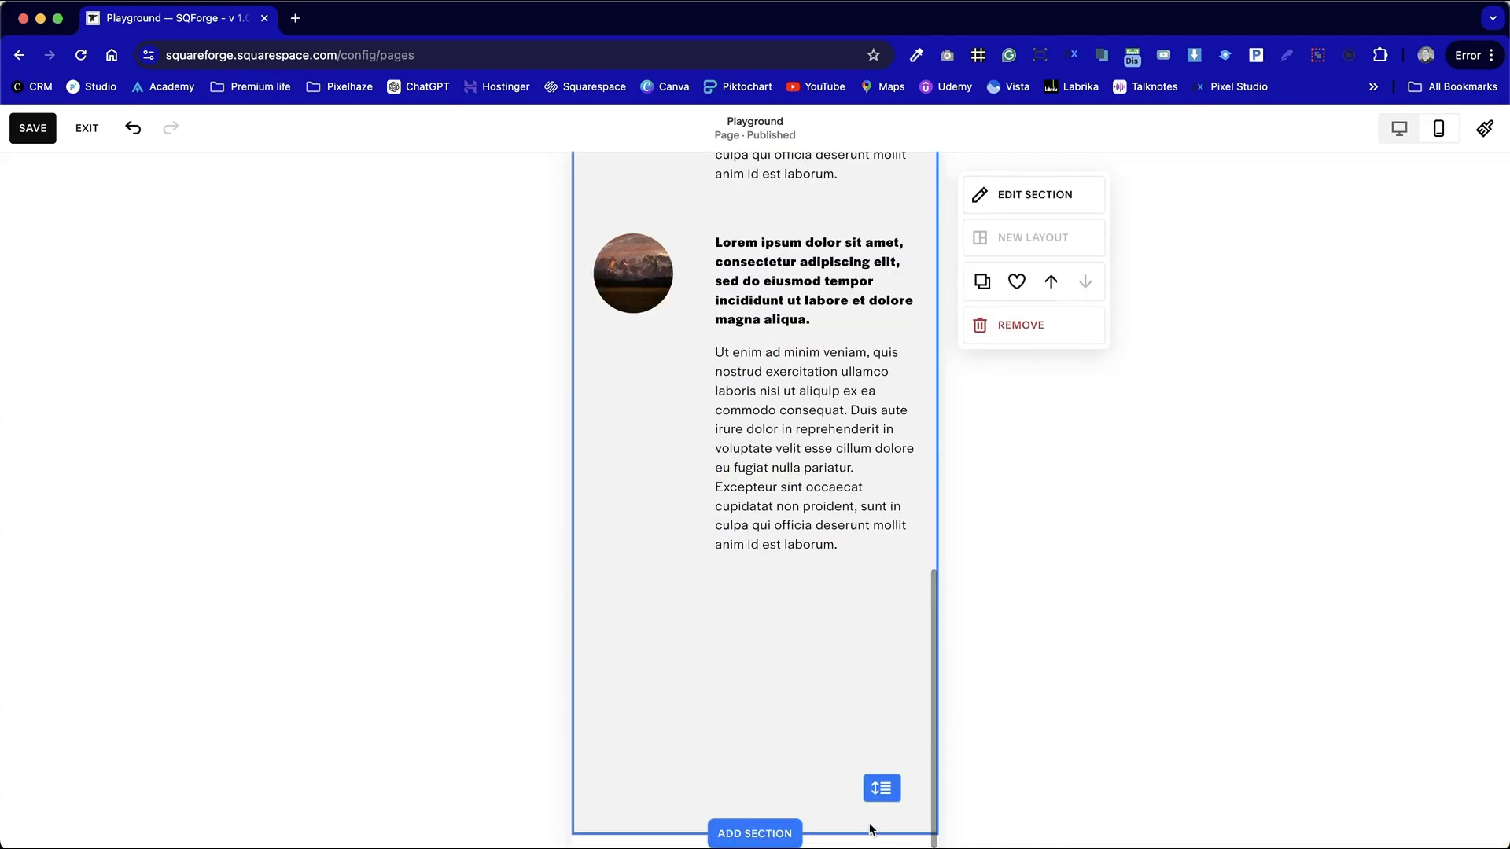
{"action": "left_click_drag", "start_coordinate": [882, 788], "coordinate": [883, 589]}
{"action": "left_click", "coordinate": [699, 637]}
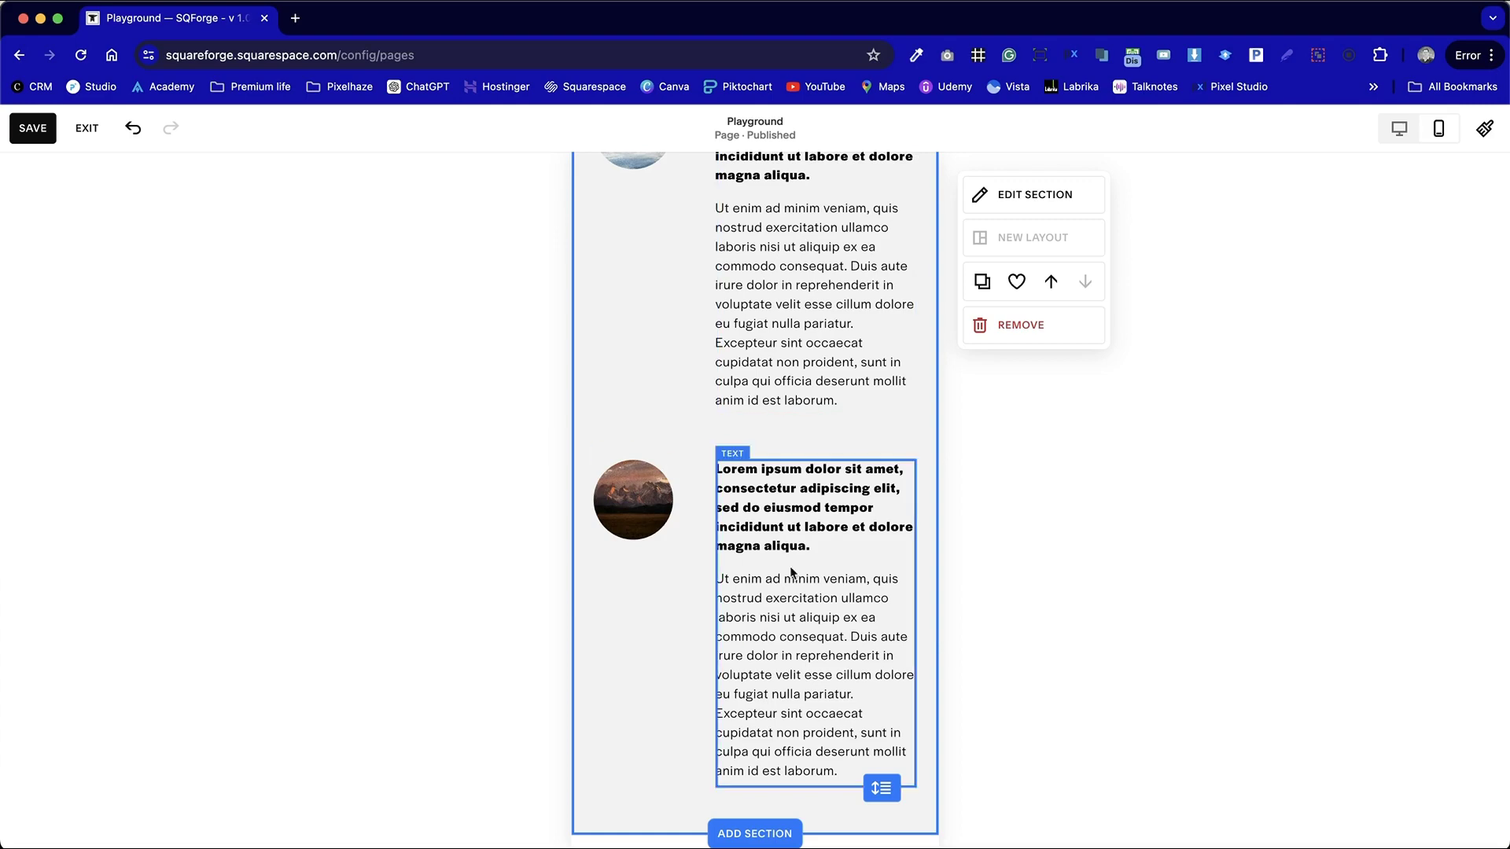
Step: Narrow both mountain landscape images to half width
{"action": "scroll", "coordinate": [784, 483], "scroll_direction": "up", "scroll_amount": 10}
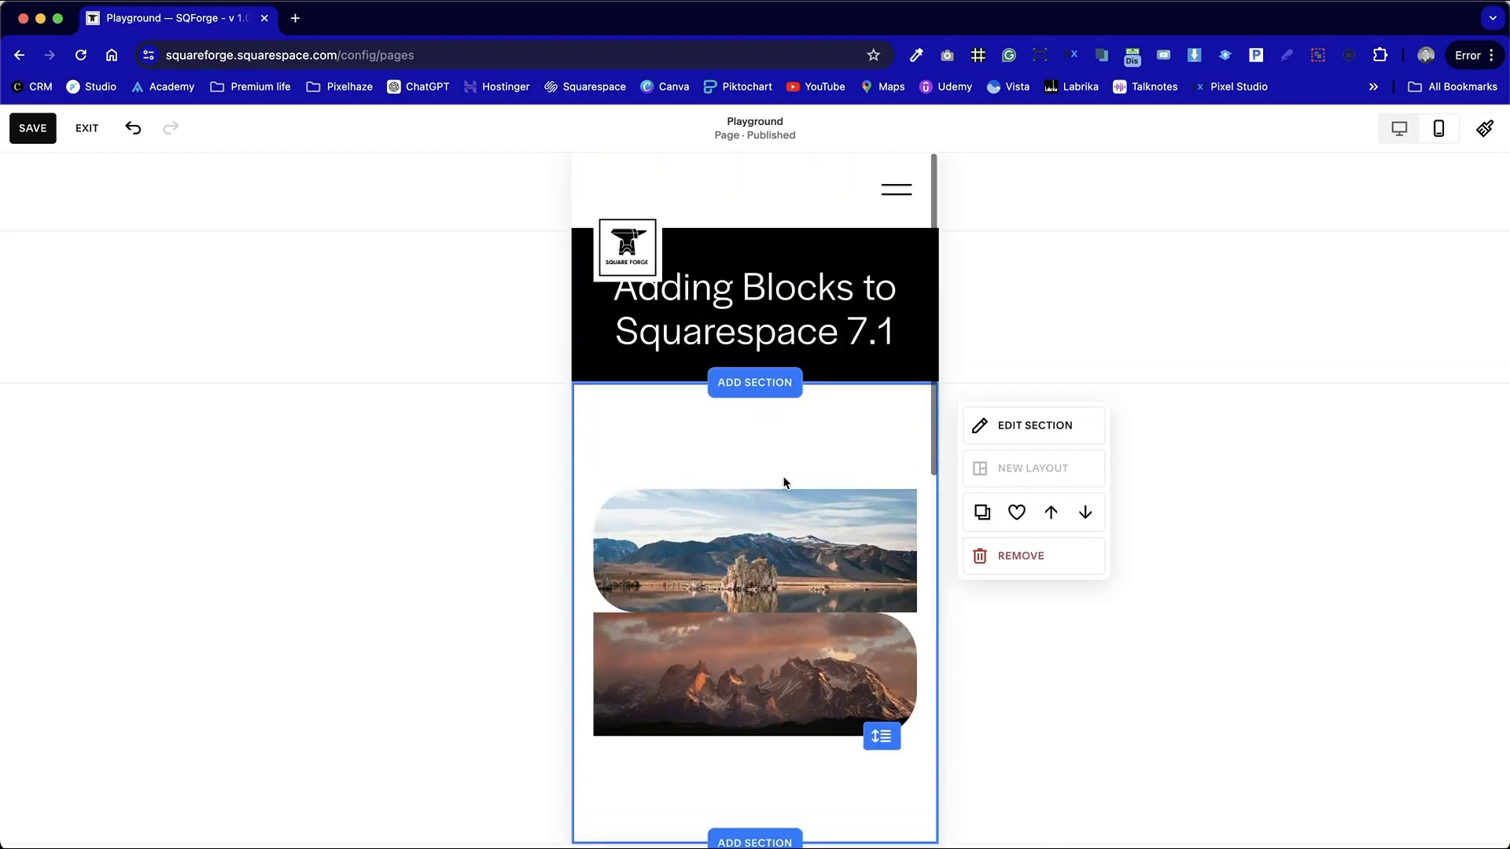
{"action": "scroll", "coordinate": [412, 417], "scroll_direction": "down", "scroll_amount": 3}
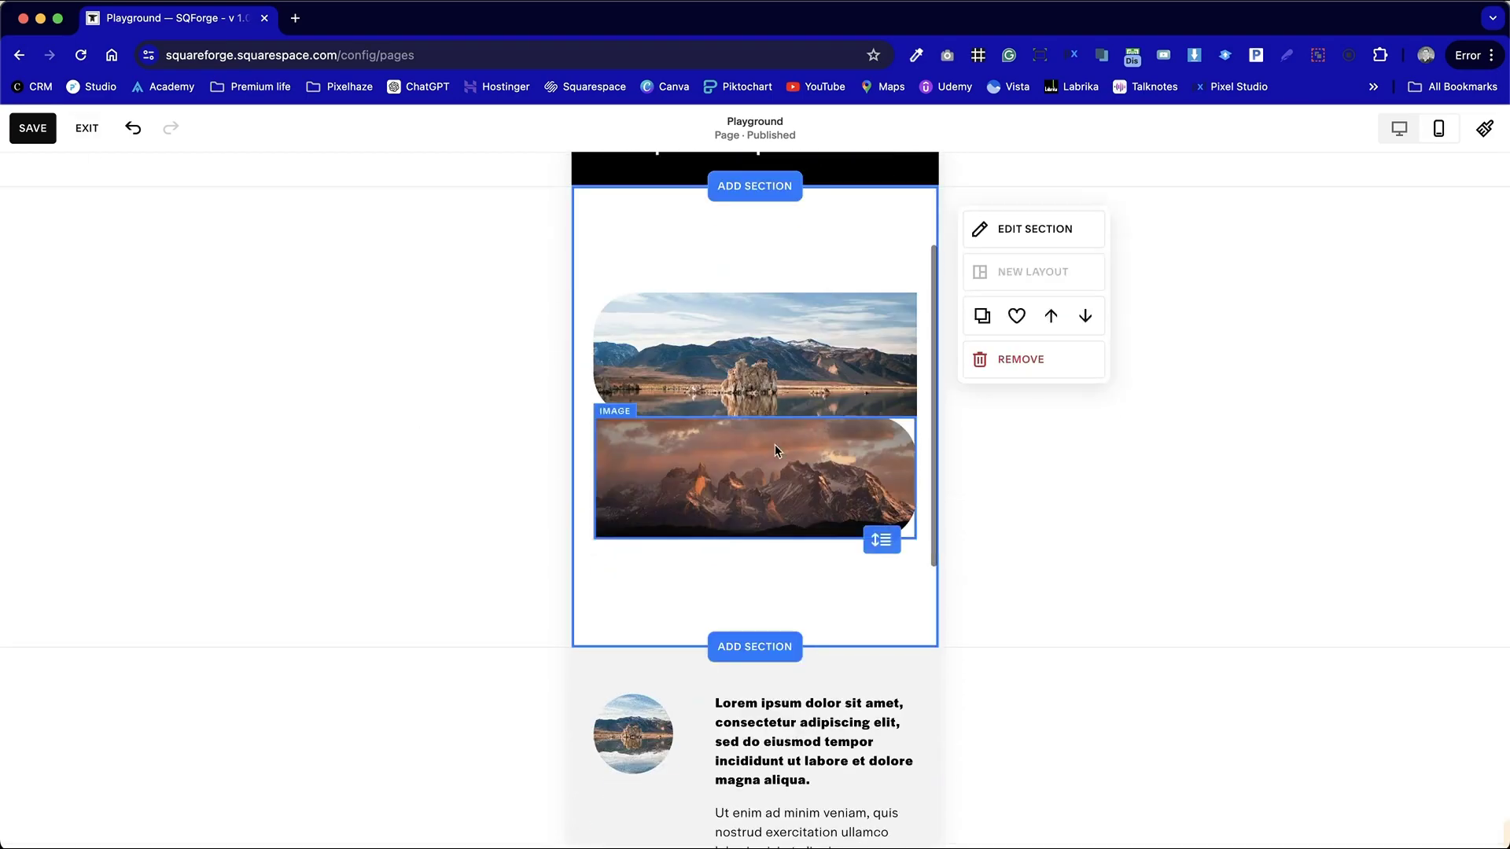
{"action": "left_click", "coordinate": [776, 445]}
{"action": "left_click_drag", "start_coordinate": [633, 474], "coordinate": [759, 478]}
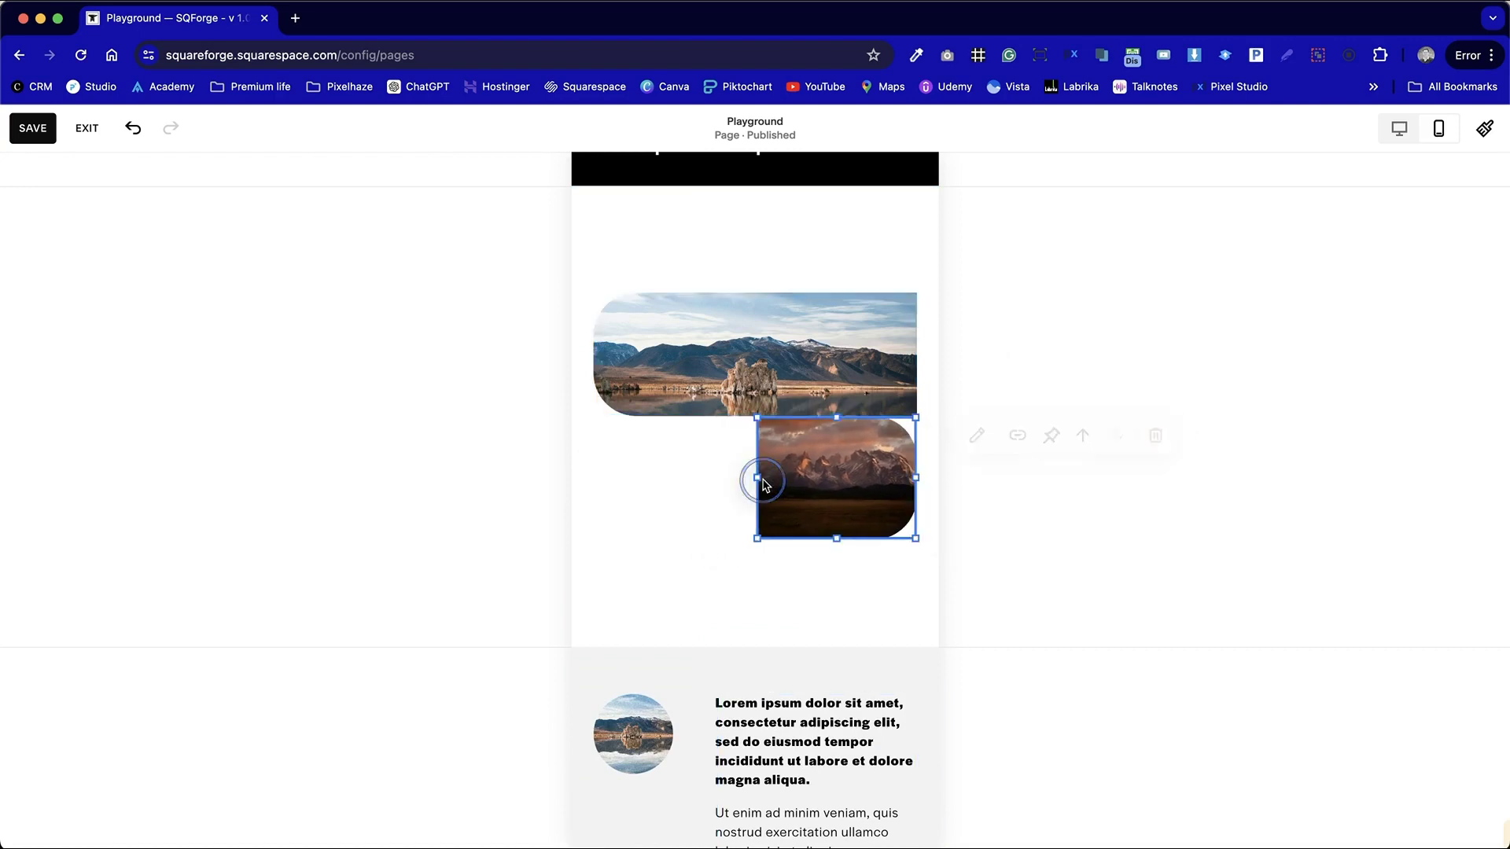
{"action": "left_click", "coordinate": [917, 336]}
{"action": "left_click_drag", "start_coordinate": [921, 348], "coordinate": [768, 347]}
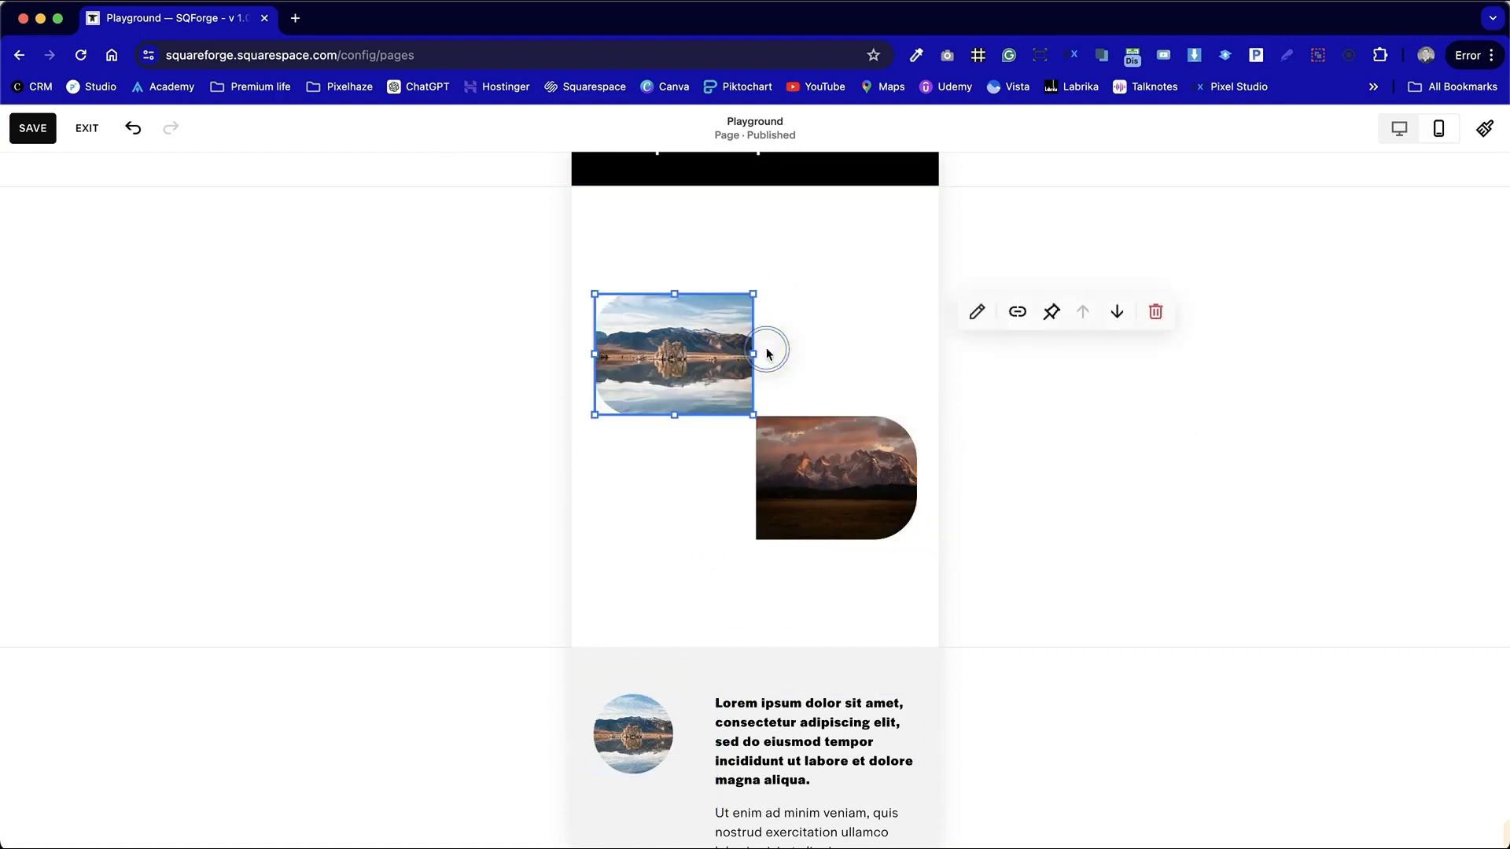
Step: Align the two landscape images level with each other in one row
{"action": "left_click", "coordinate": [810, 352]}
{"action": "left_click_drag", "start_coordinate": [677, 338], "coordinate": [681, 448]}
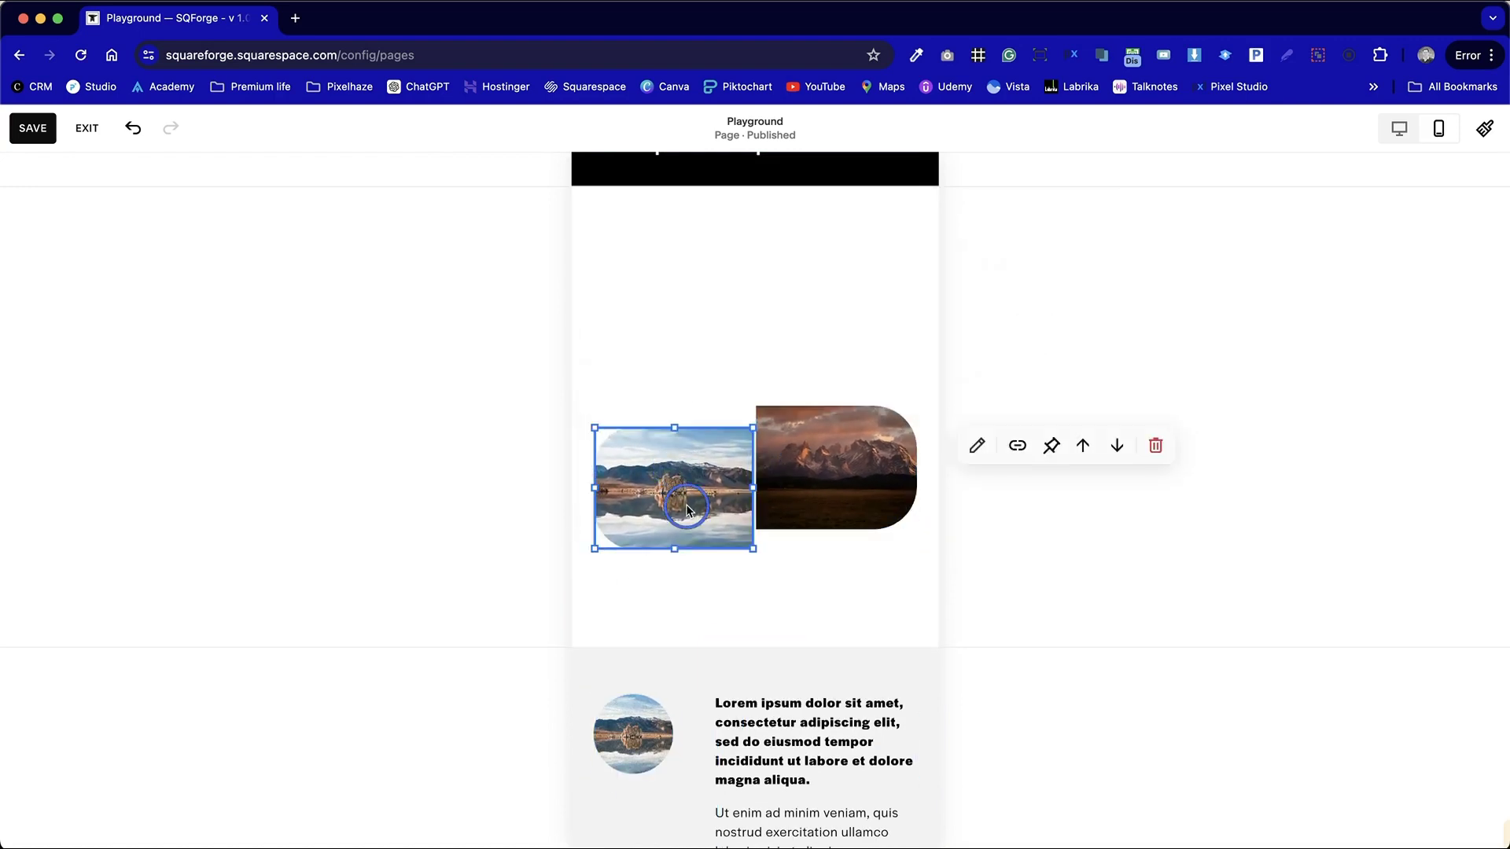
{"action": "left_click", "coordinate": [668, 365]}
{"action": "left_click_drag", "start_coordinate": [813, 492], "coordinate": [956, 477]}
{"action": "left_click", "coordinate": [857, 529]}
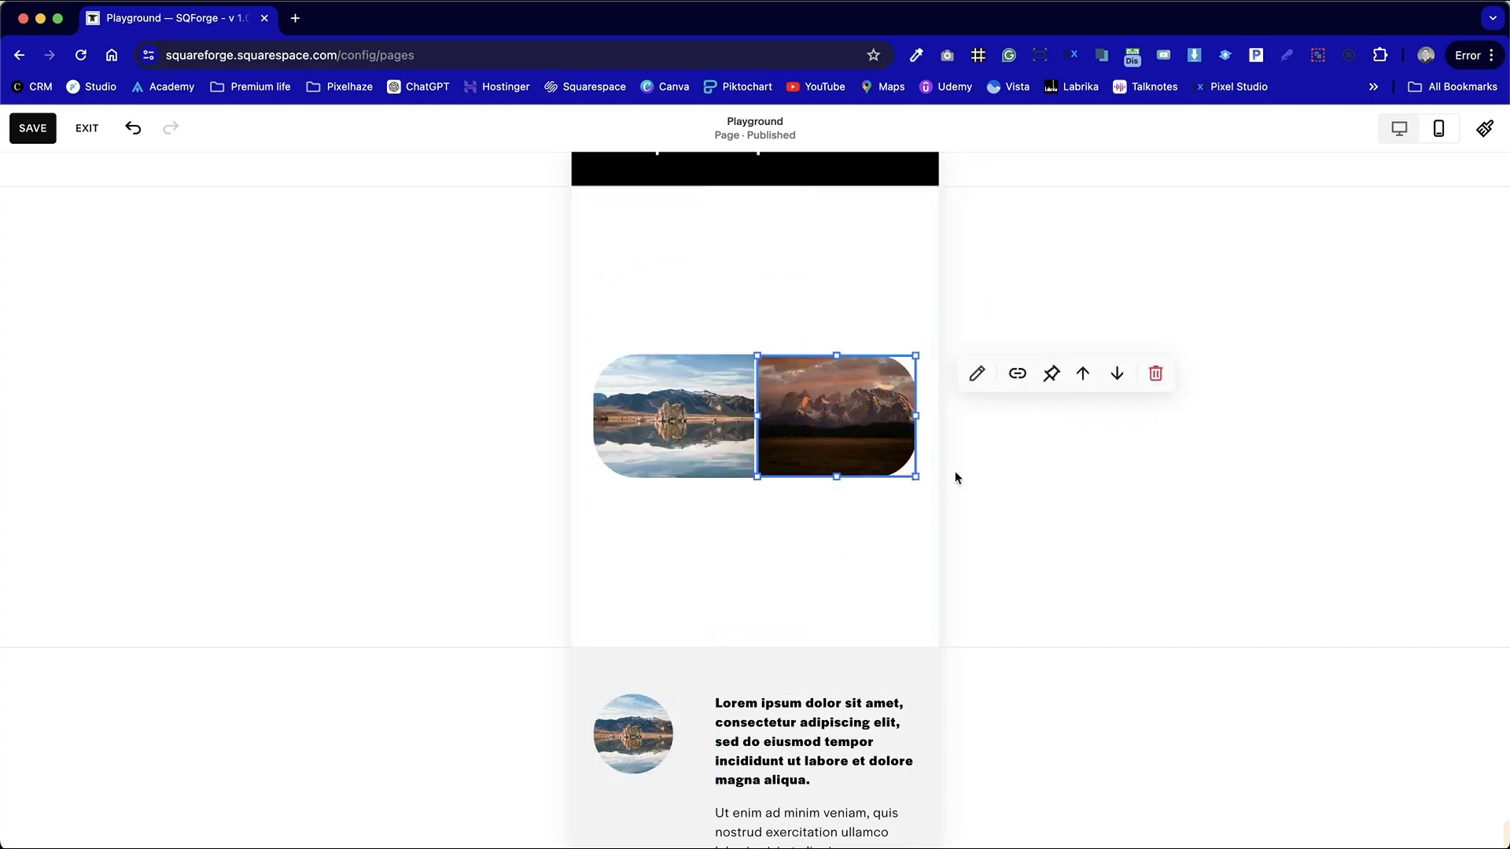
{"action": "left_click", "coordinate": [1005, 478]}
{"action": "scroll", "coordinate": [1005, 478], "scroll_direction": "down", "scroll_amount": 10}
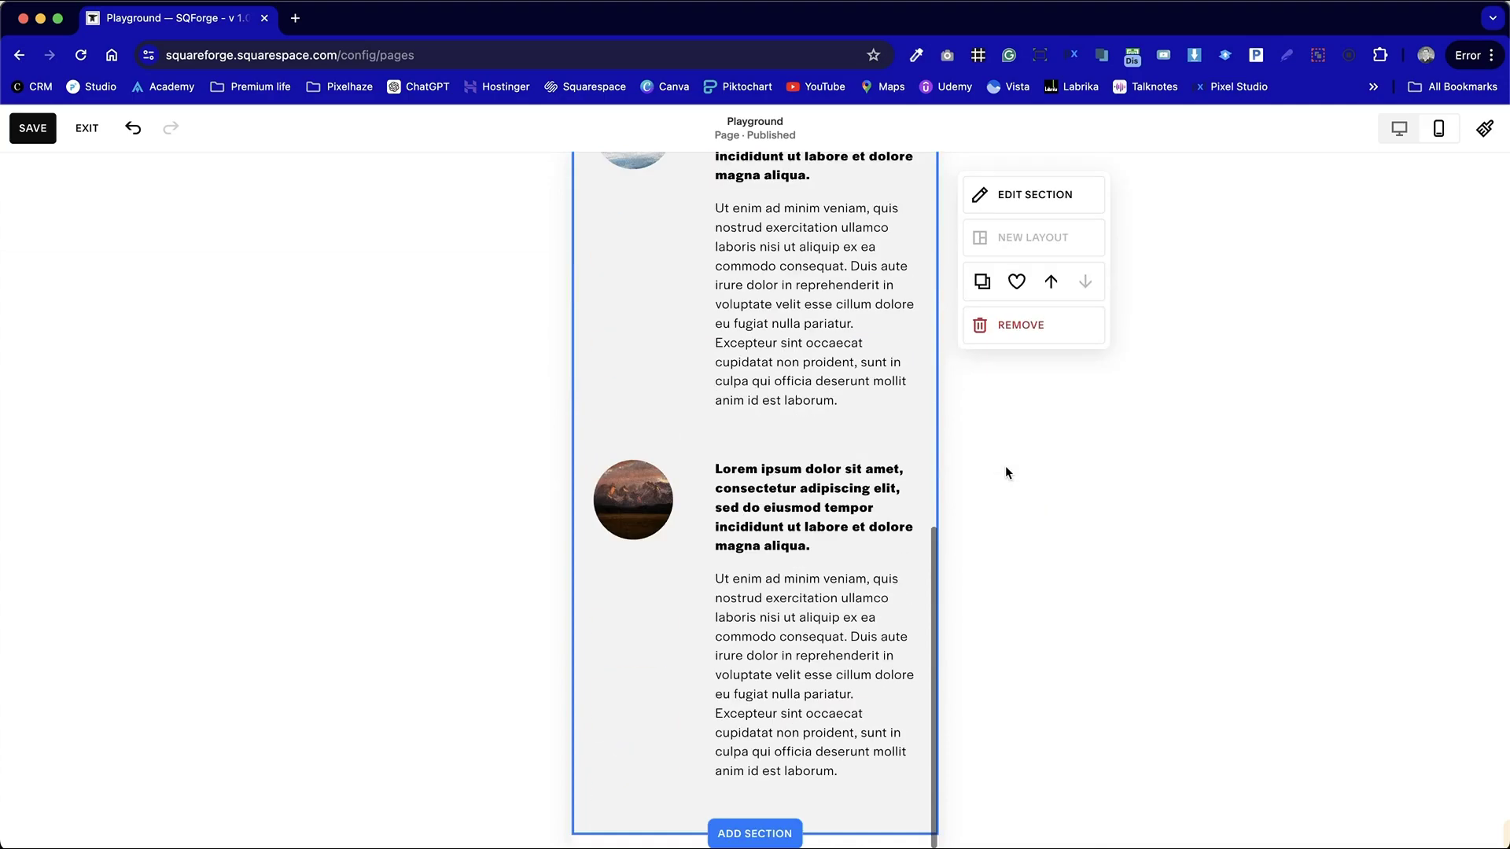
Step: Switch the editor to the desktop layout preview and scroll back to the page top
{"action": "left_click", "coordinate": [1399, 128]}
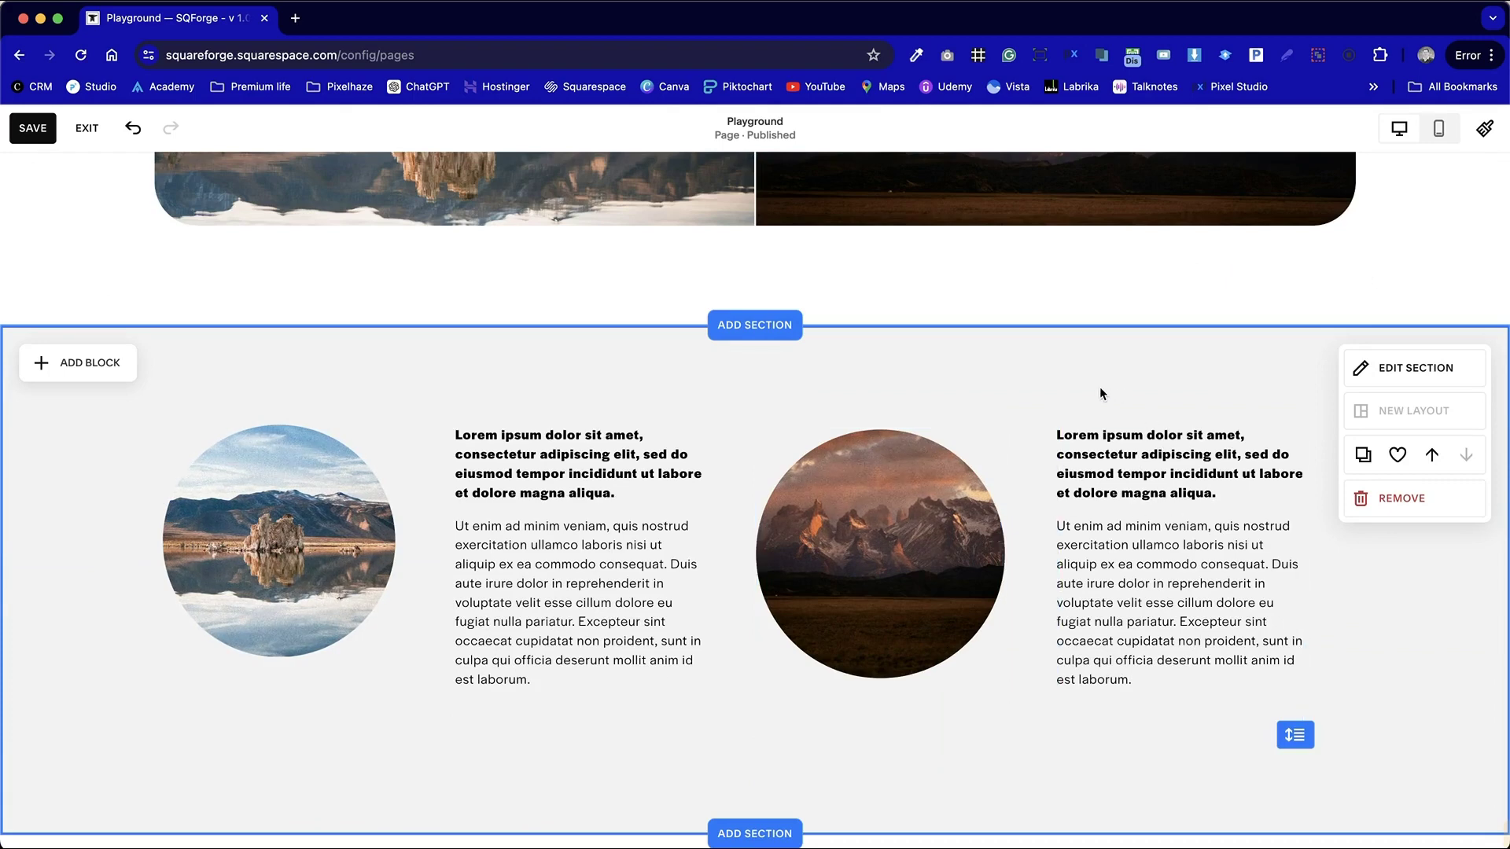
{"action": "scroll", "coordinate": [1099, 387], "scroll_direction": "up", "scroll_amount": 7}
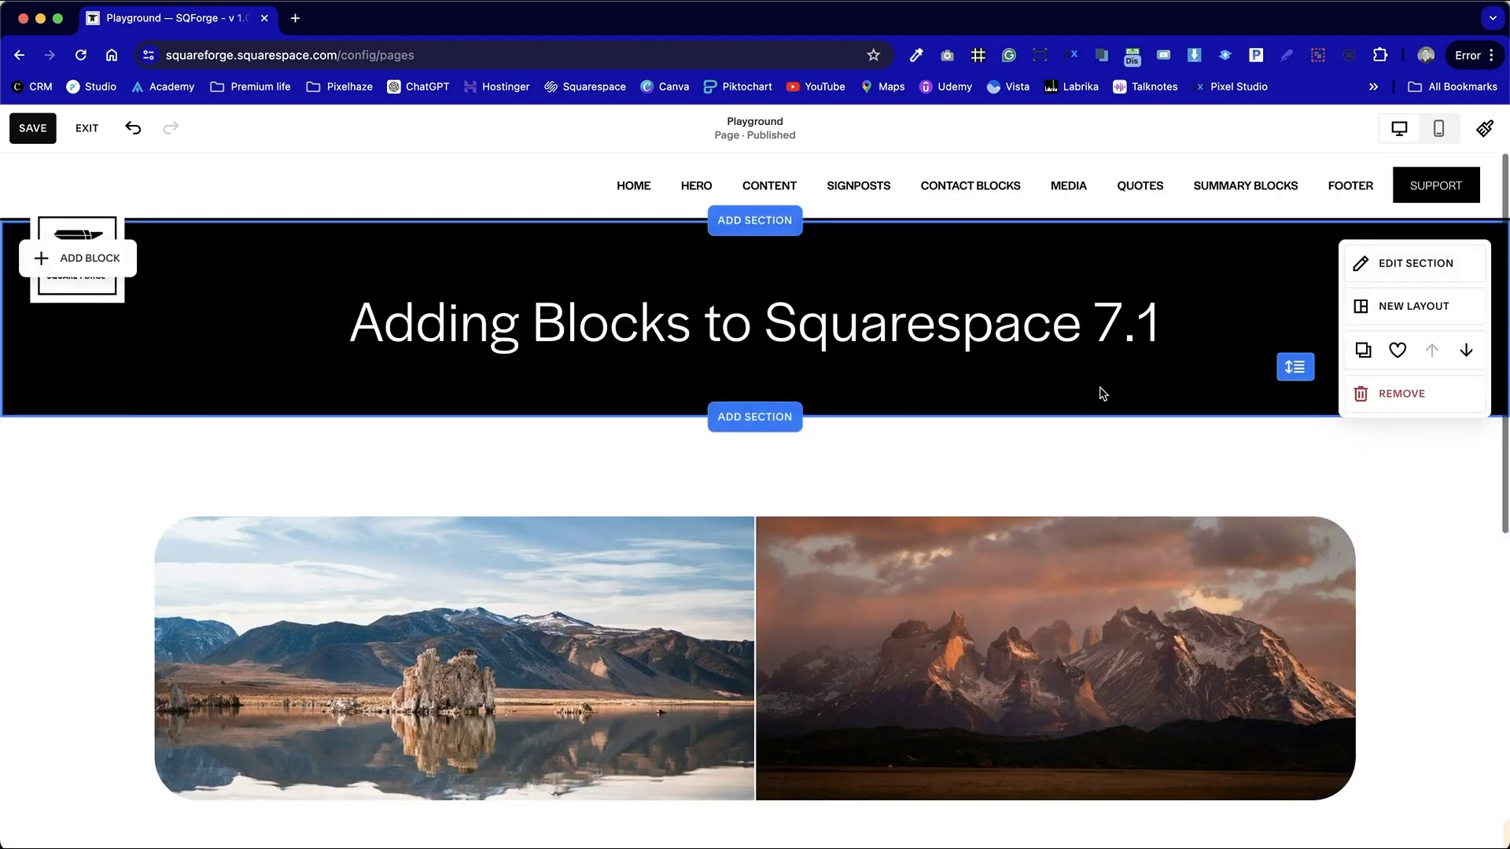